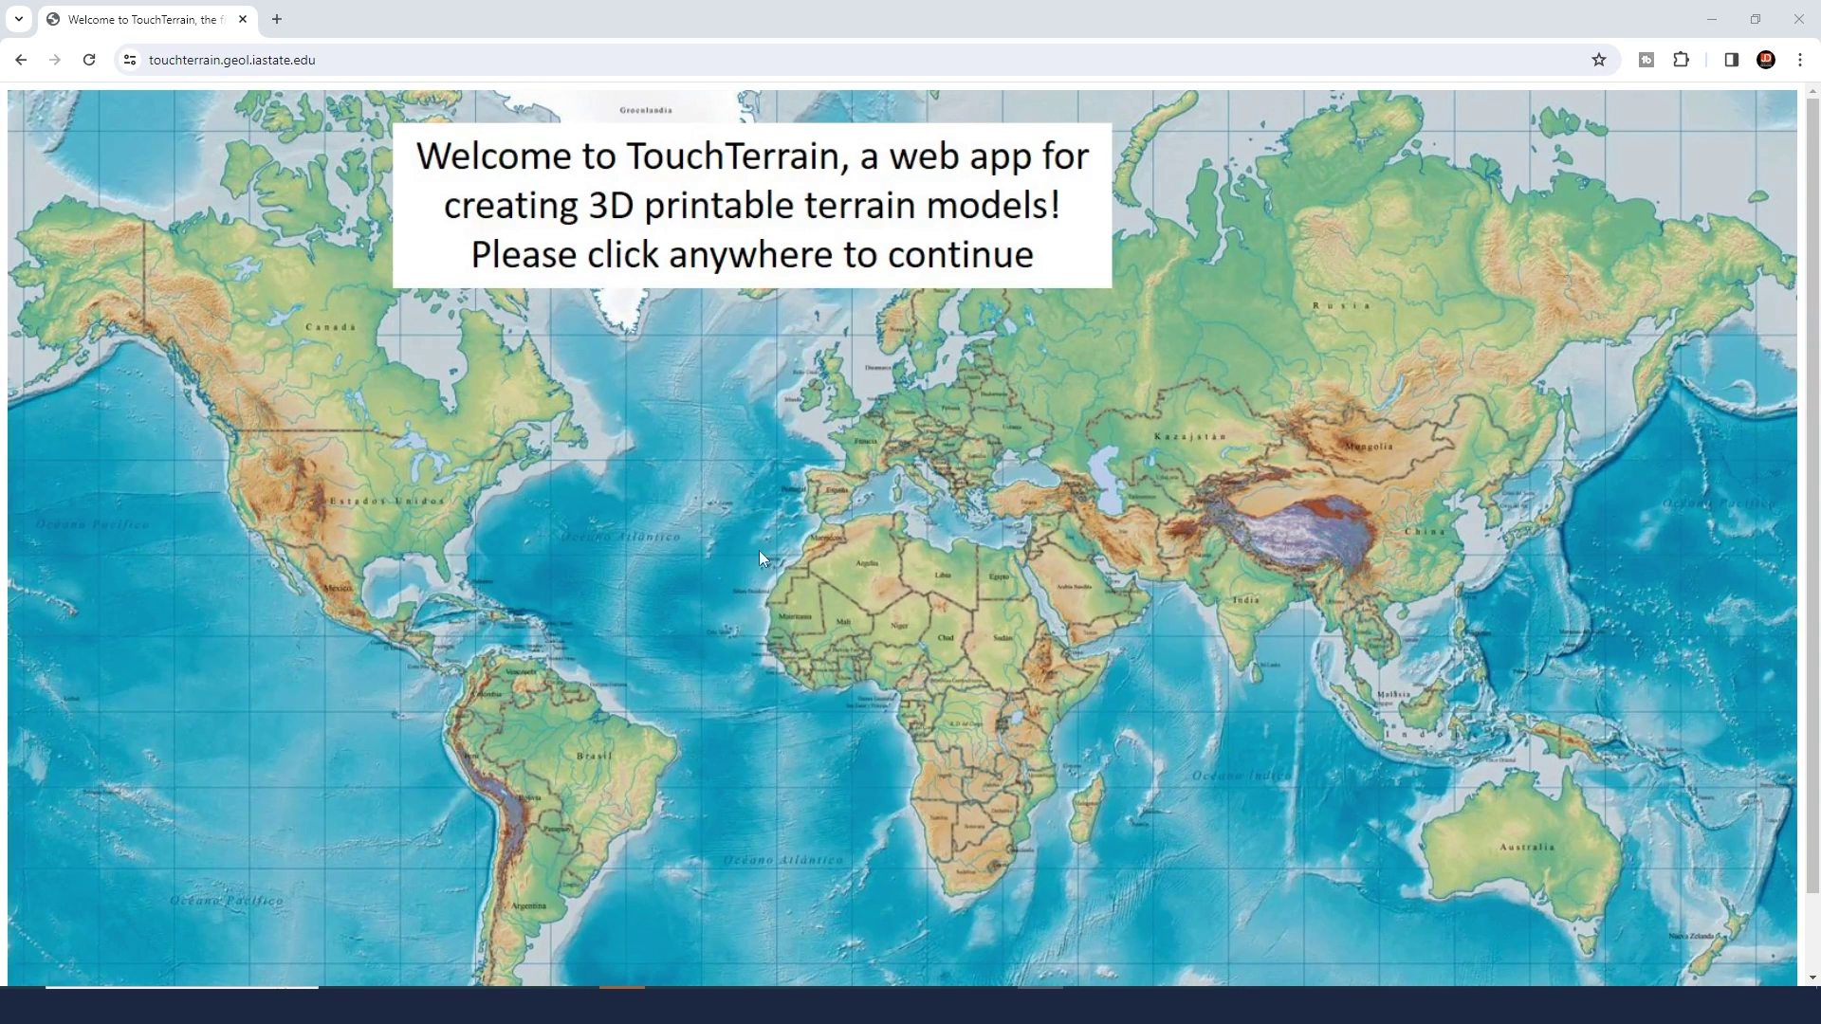
Step: Pass the welcome screen and keep USGS/3DEP/10m as the elevation data source
click(802, 484)
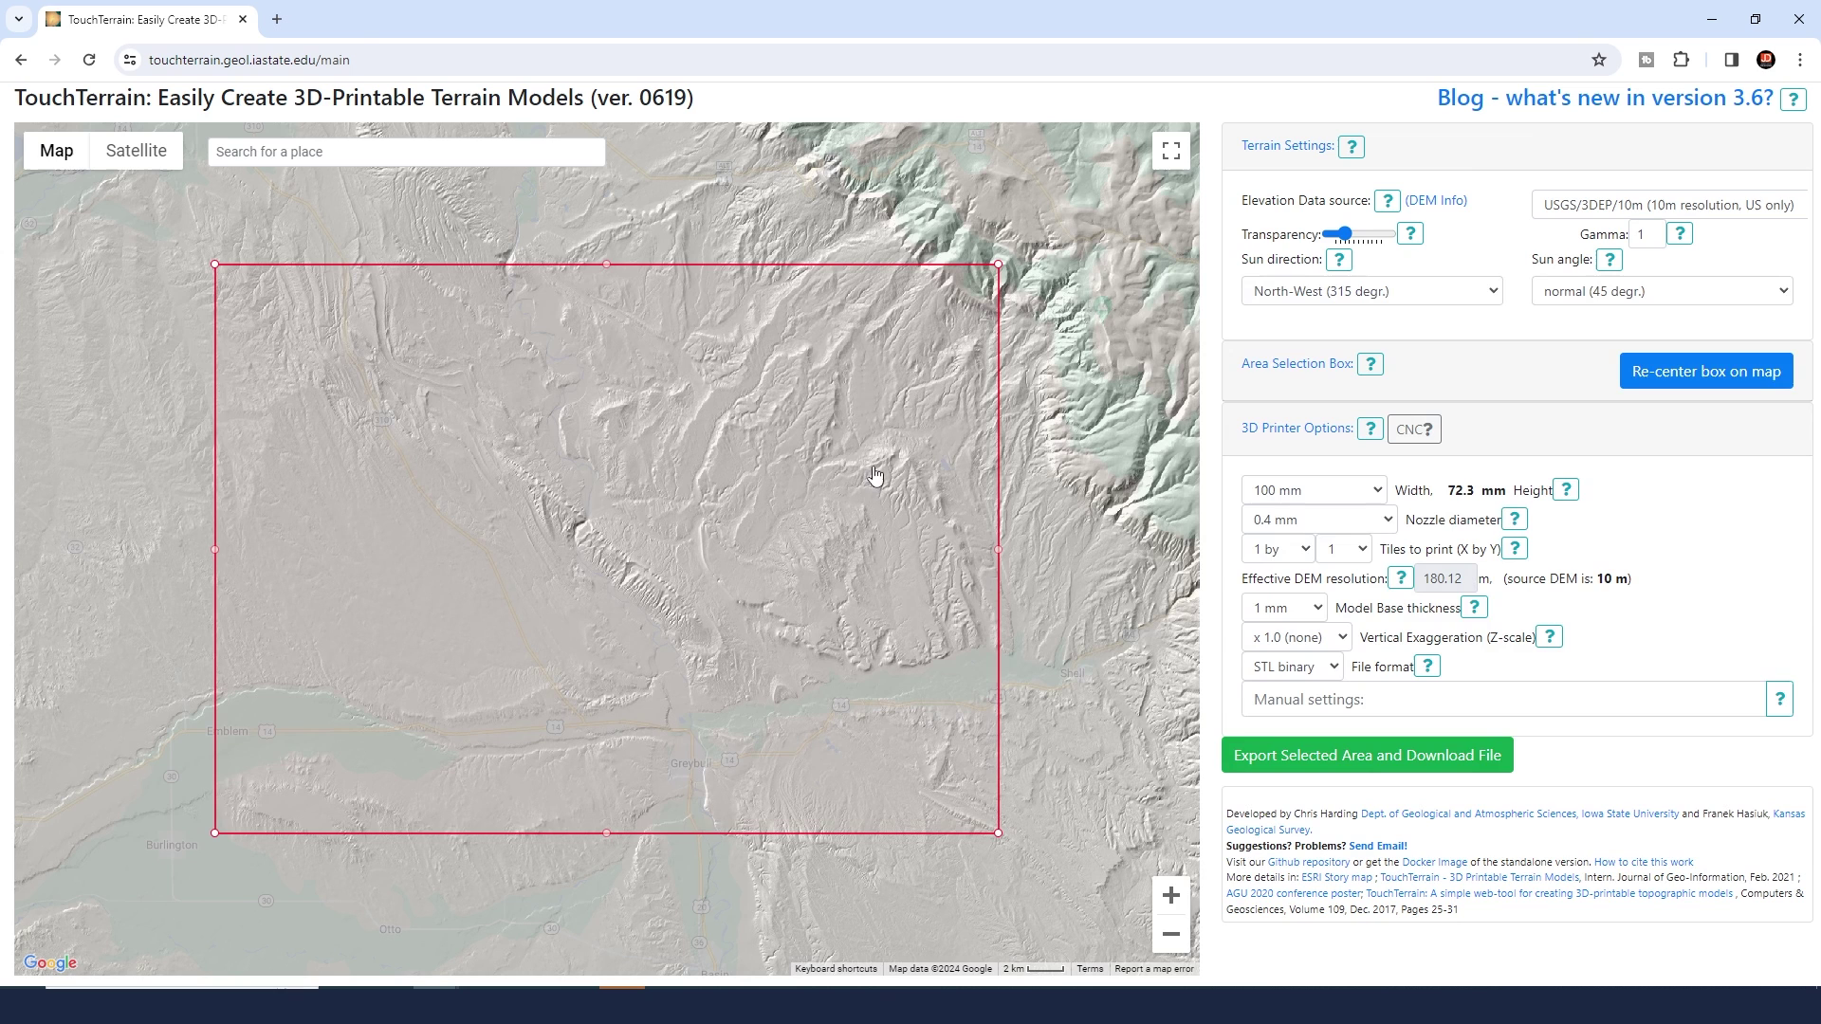
click(1573, 208)
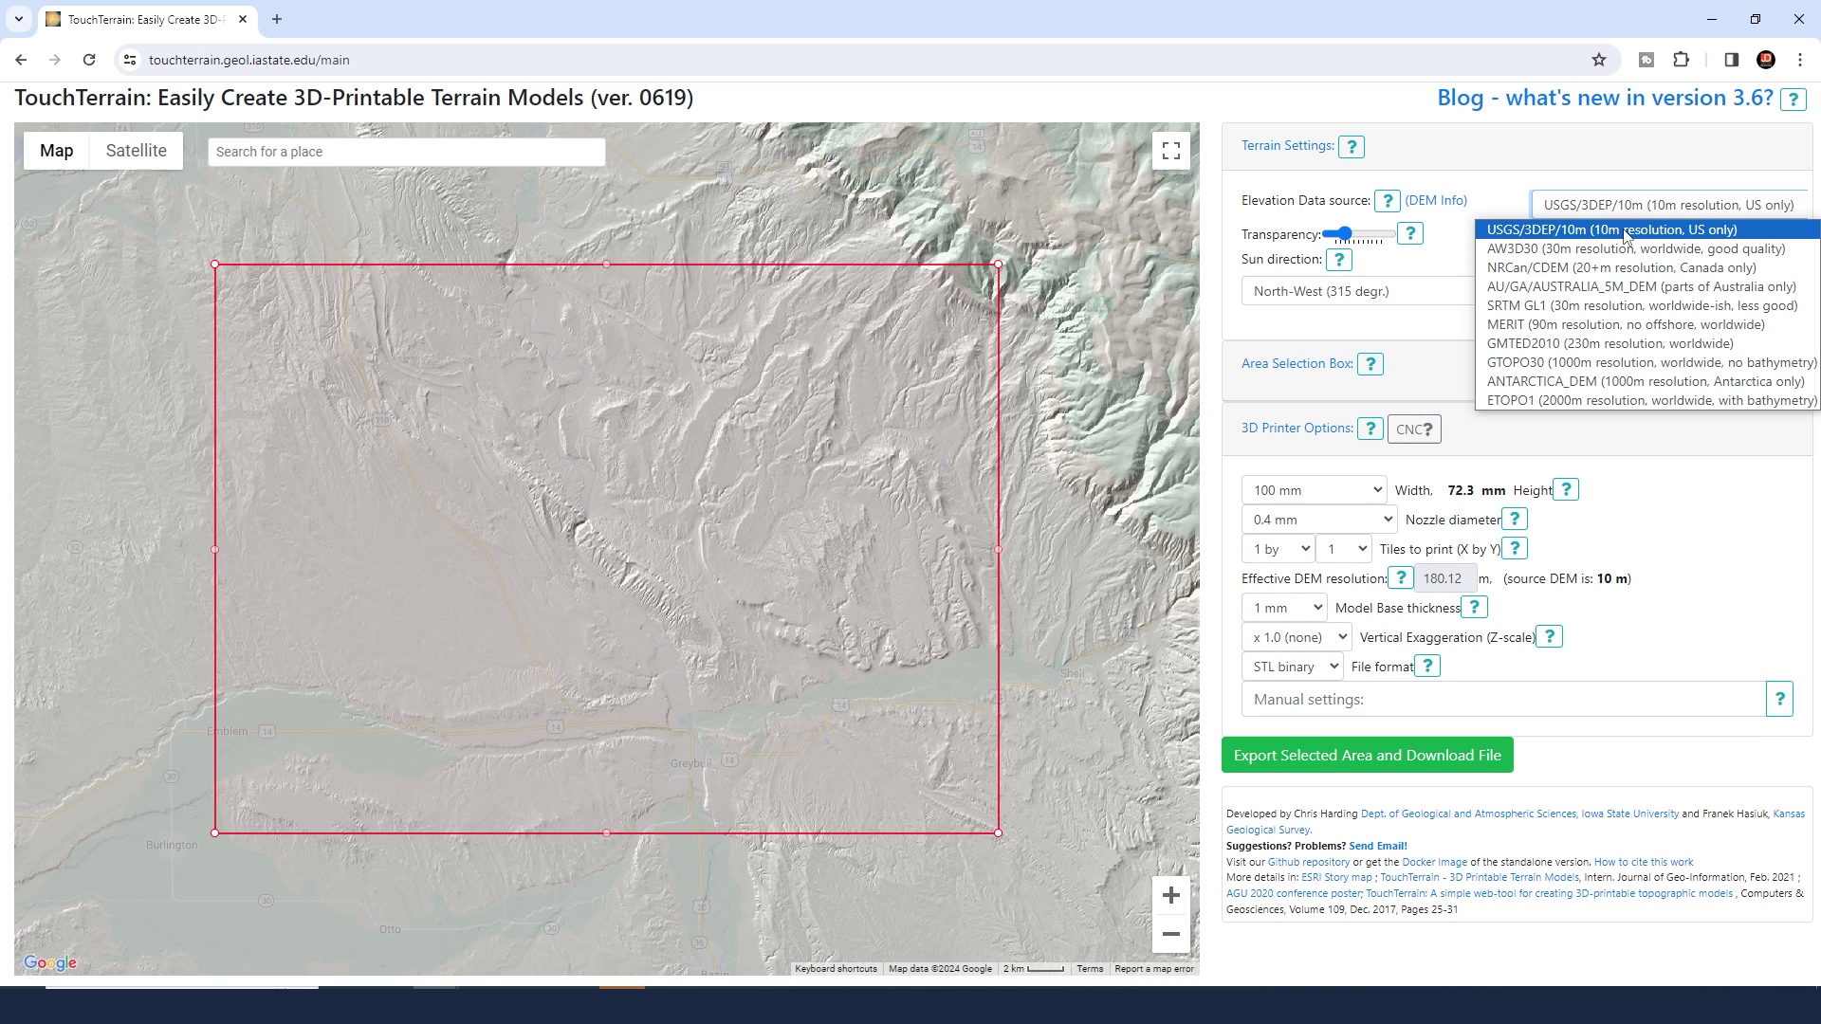
click(1625, 232)
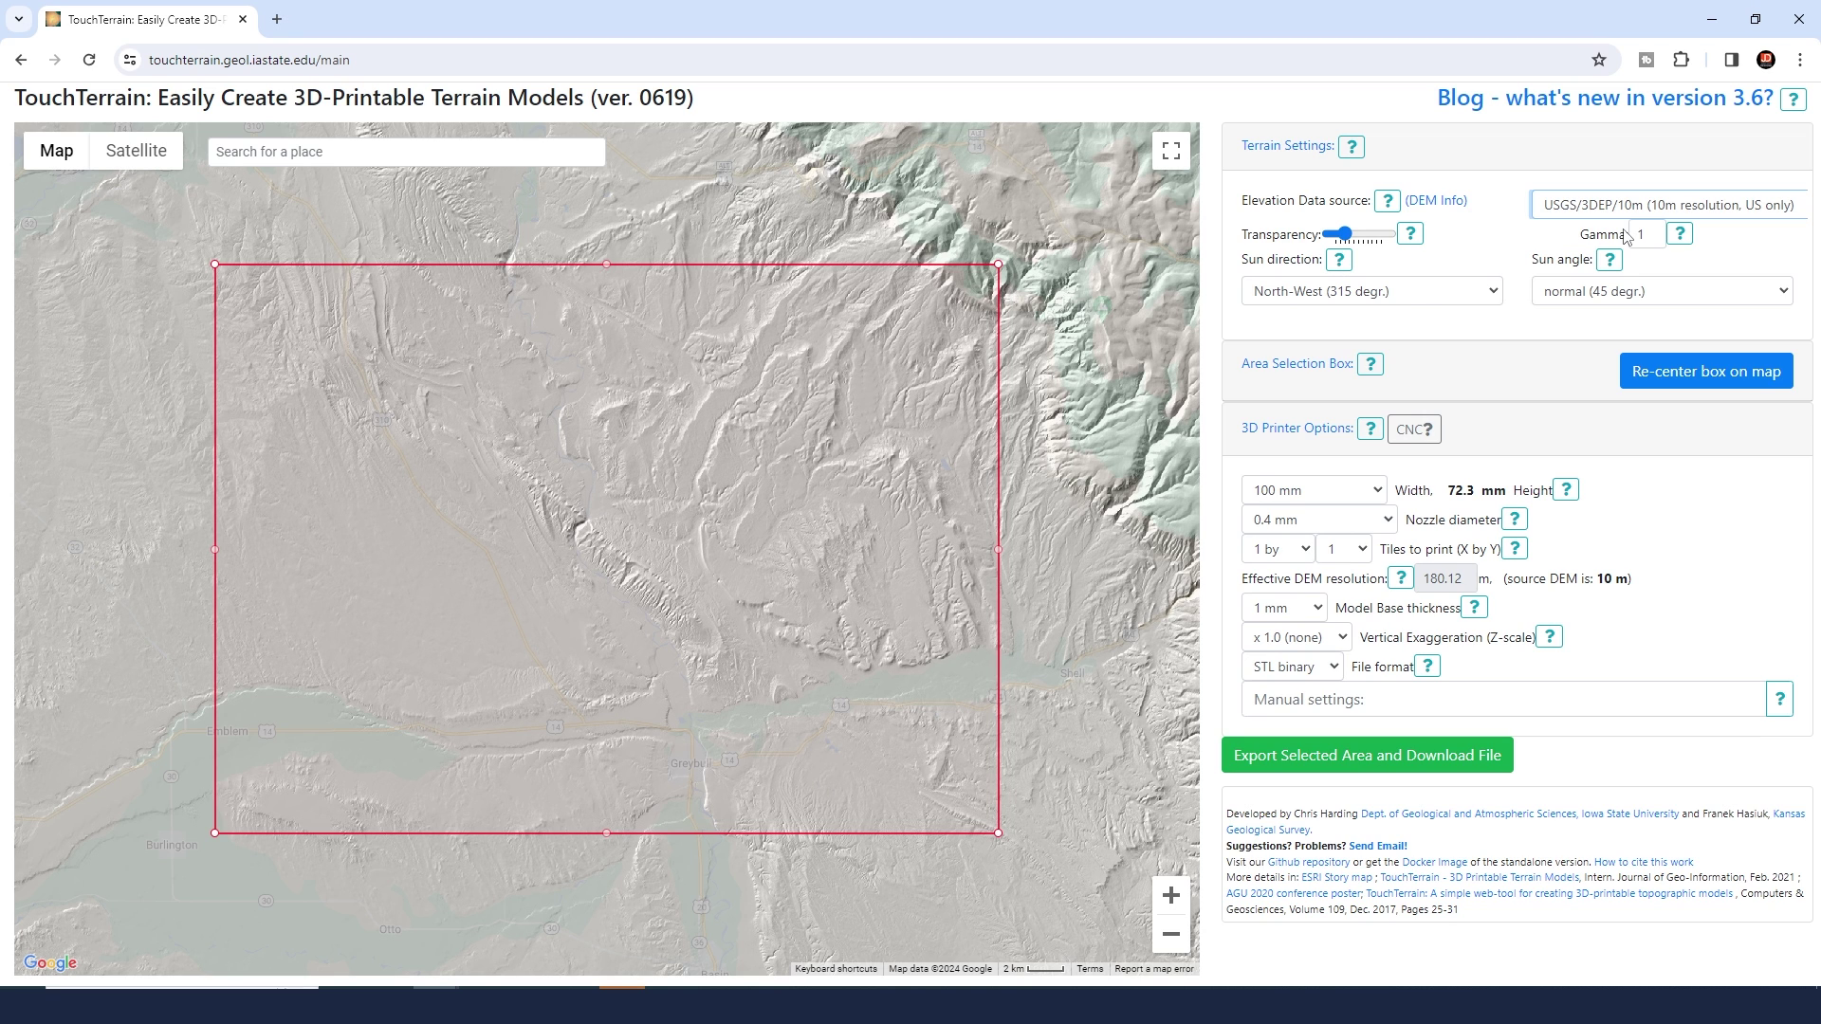
Step: Search the map for 'mount rainier' to centre it on the mountain
click(294, 153)
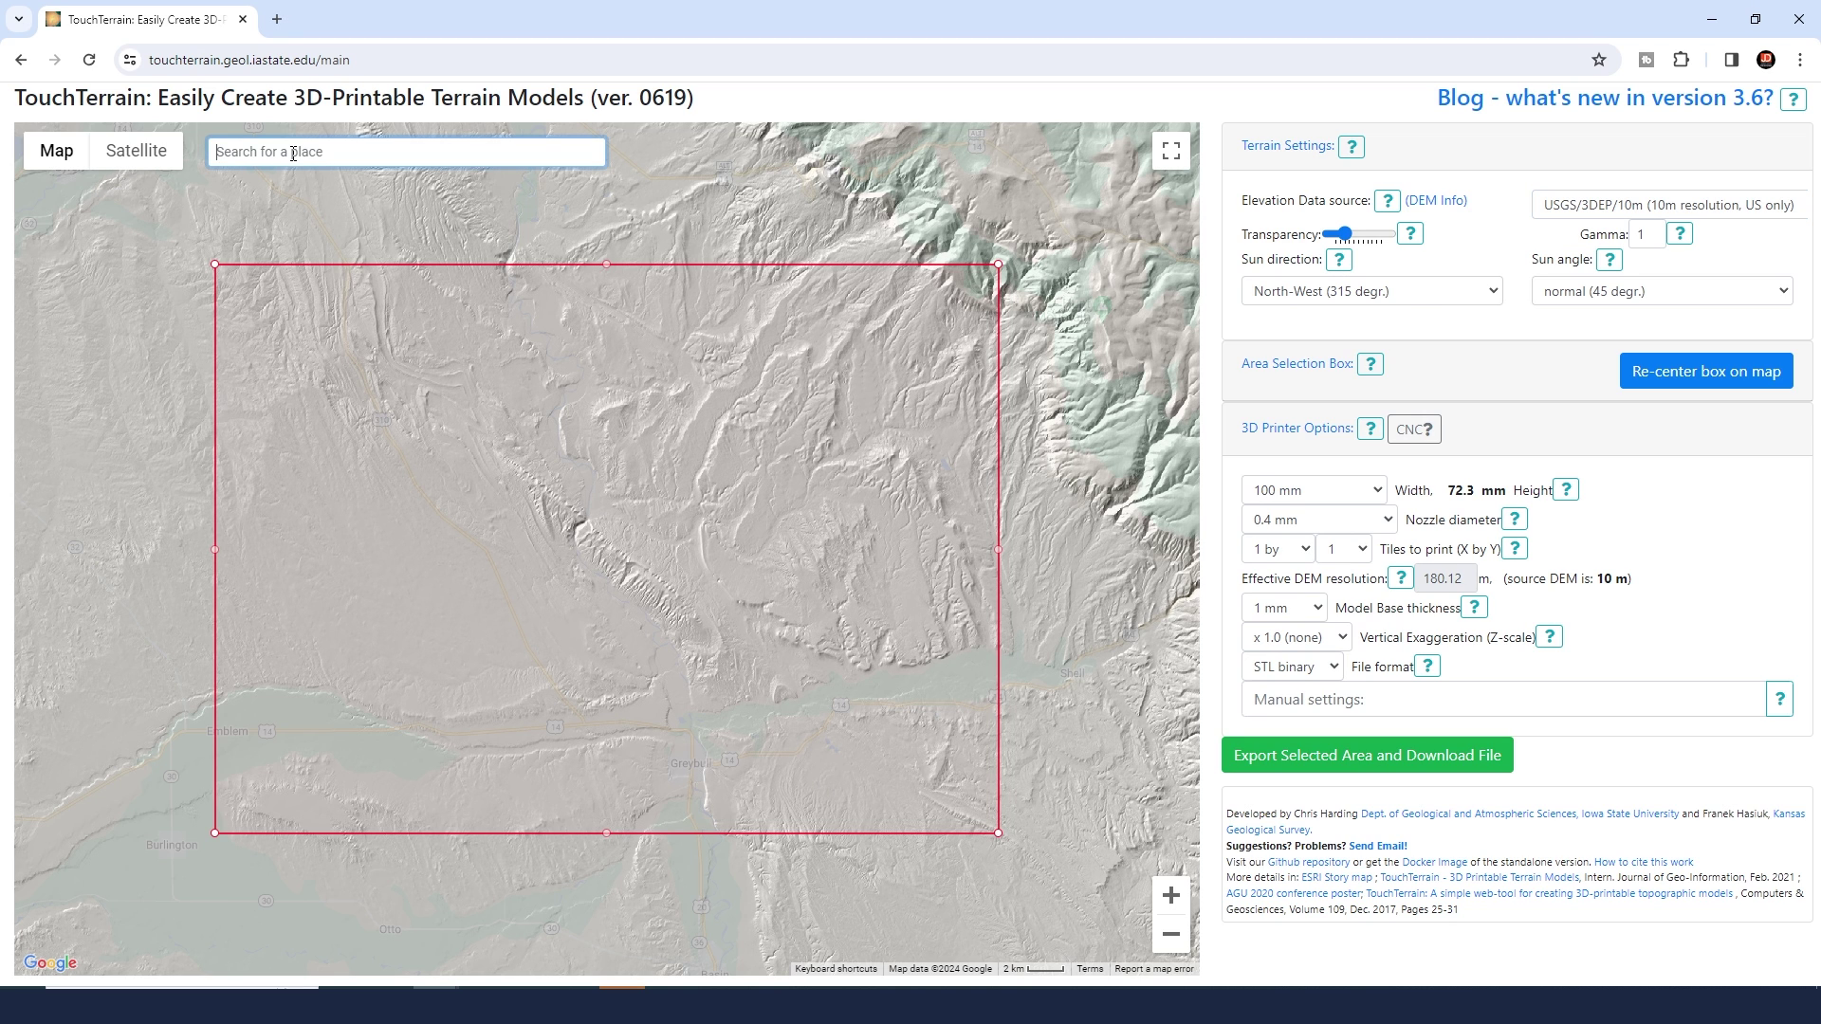
text(mount rainier)
key(Return)
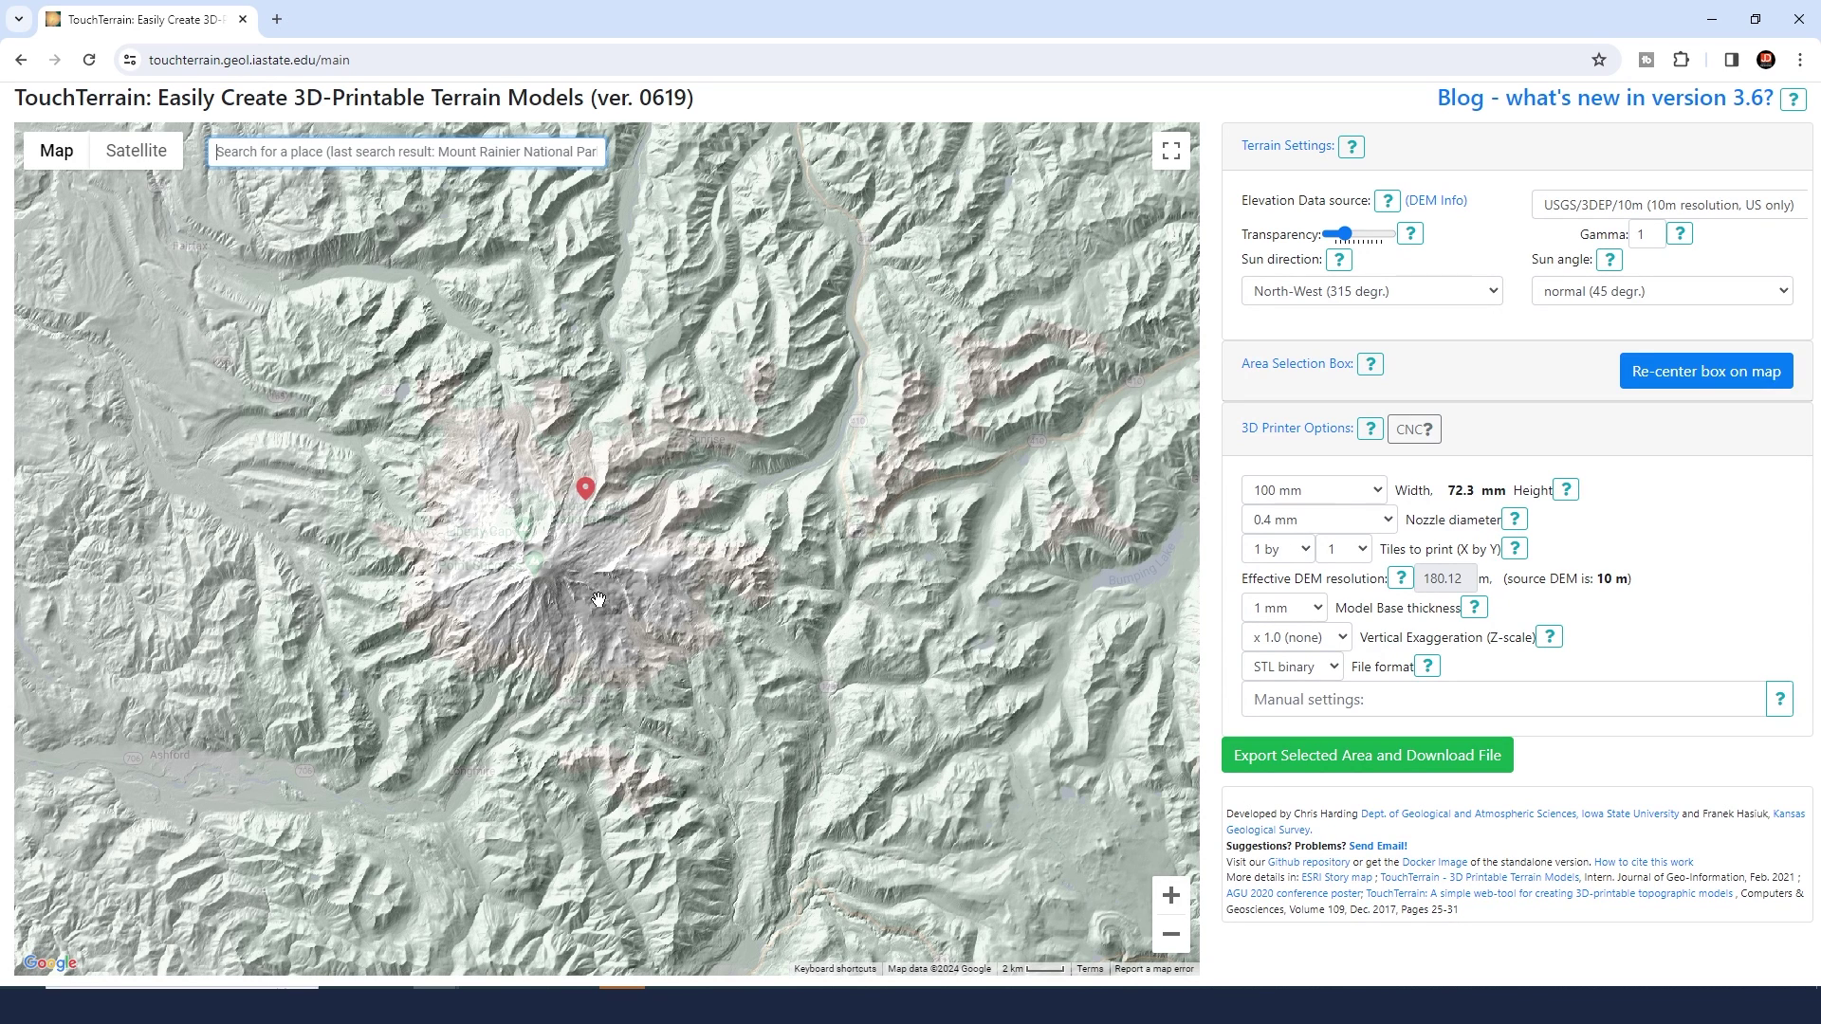
Step: Re-centre the selection box, shrink it from the corner and shift it over Mount Rainier
click(1582, 205)
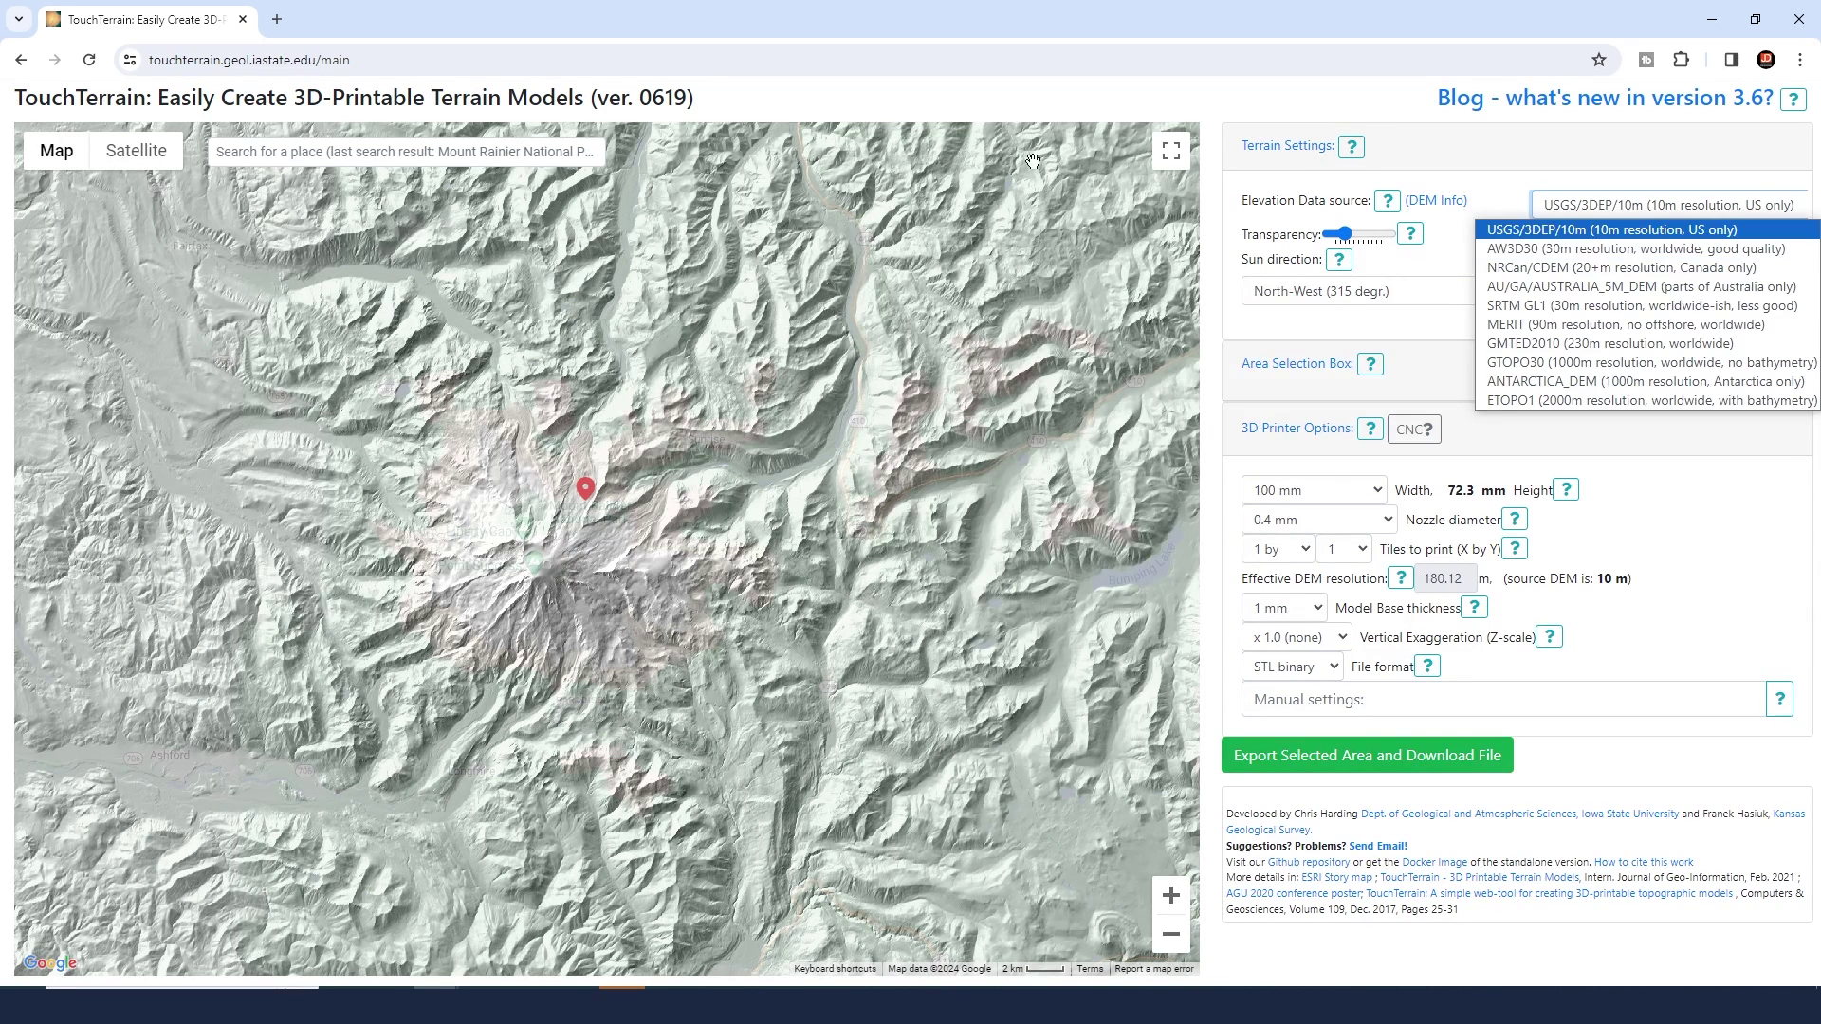
click(828, 115)
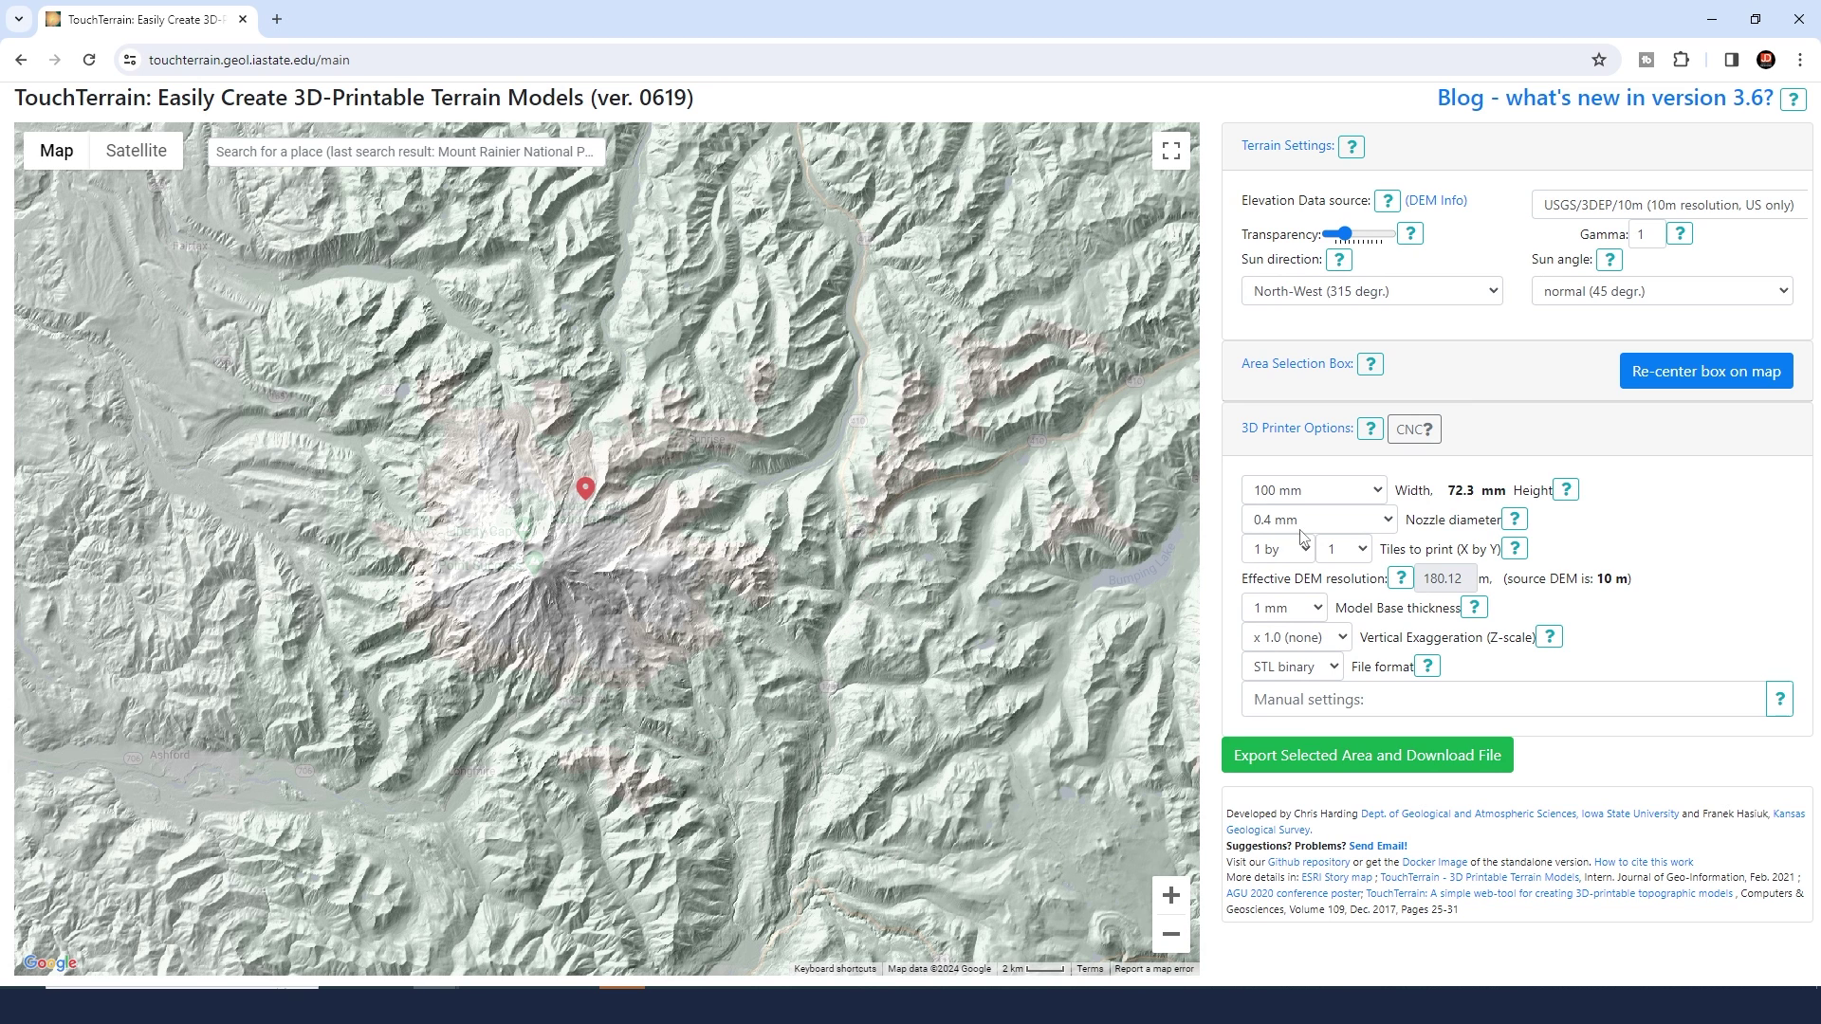
click(1671, 376)
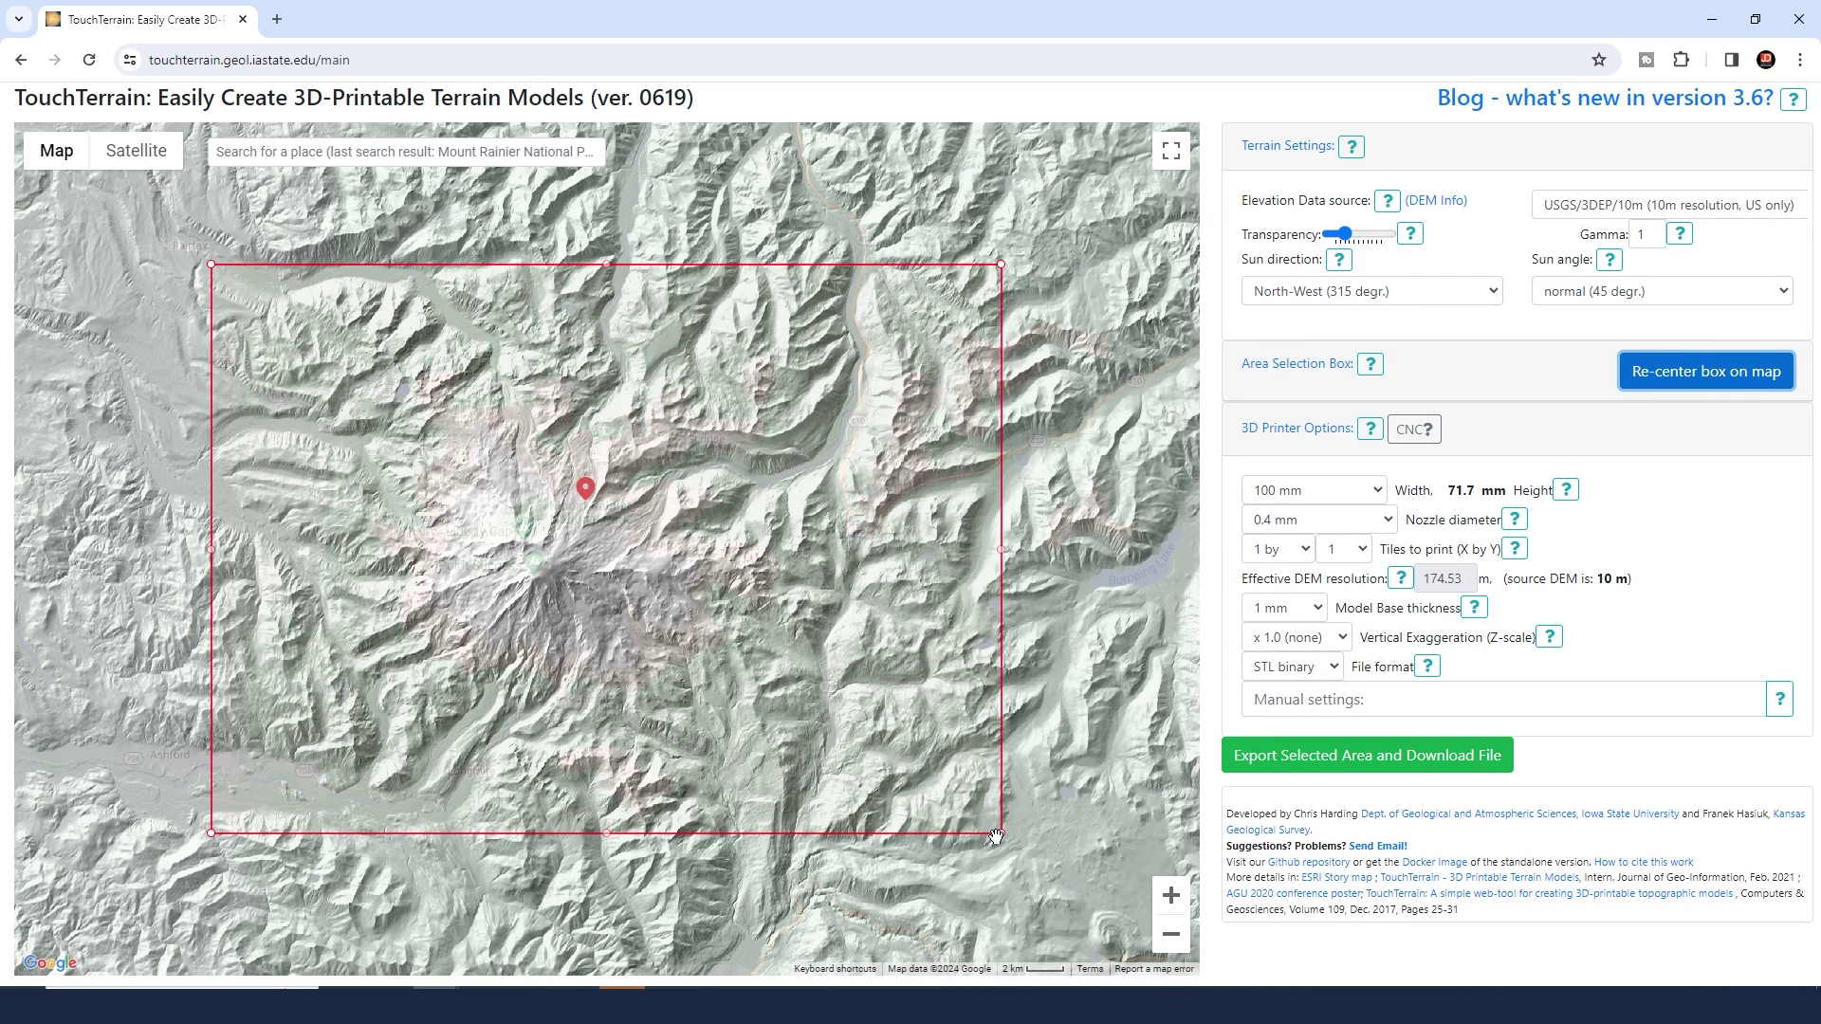
drag(1002, 834, 929, 779)
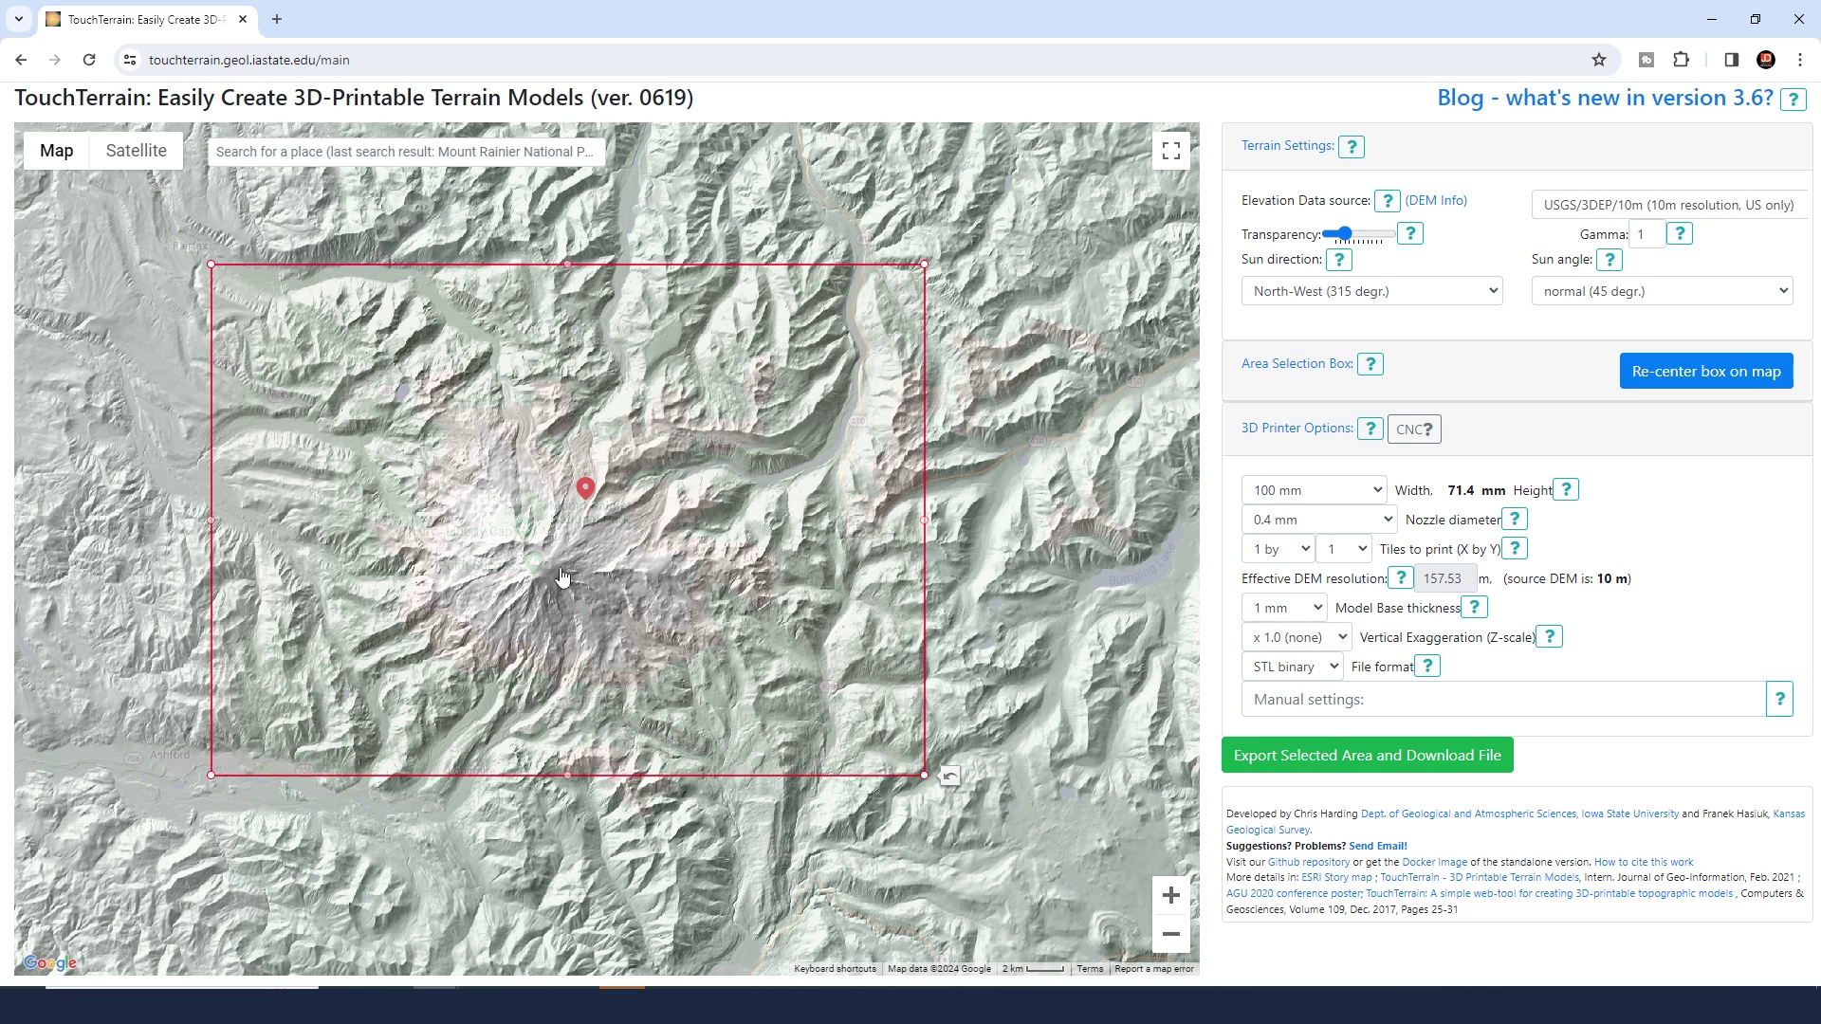
drag(543, 587, 518, 639)
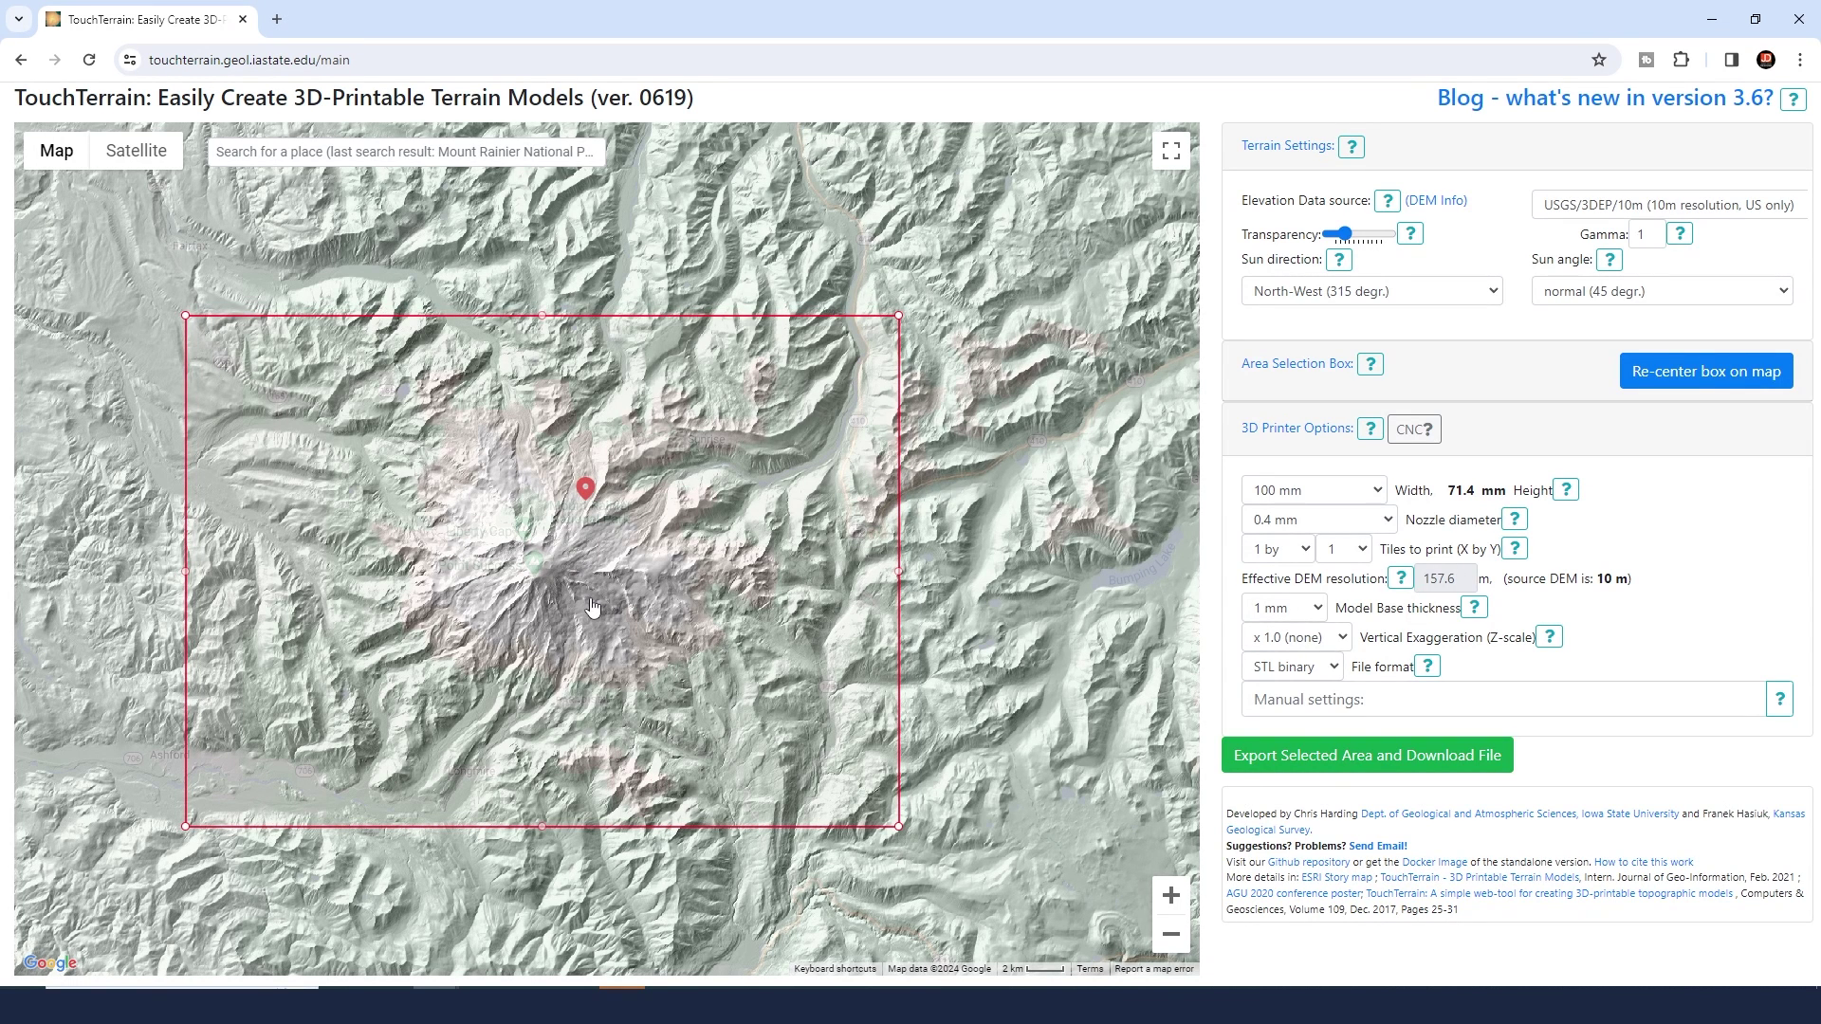
Step: Zoom the map out and in to check the box covers the mountain and valleys
click(1166, 946)
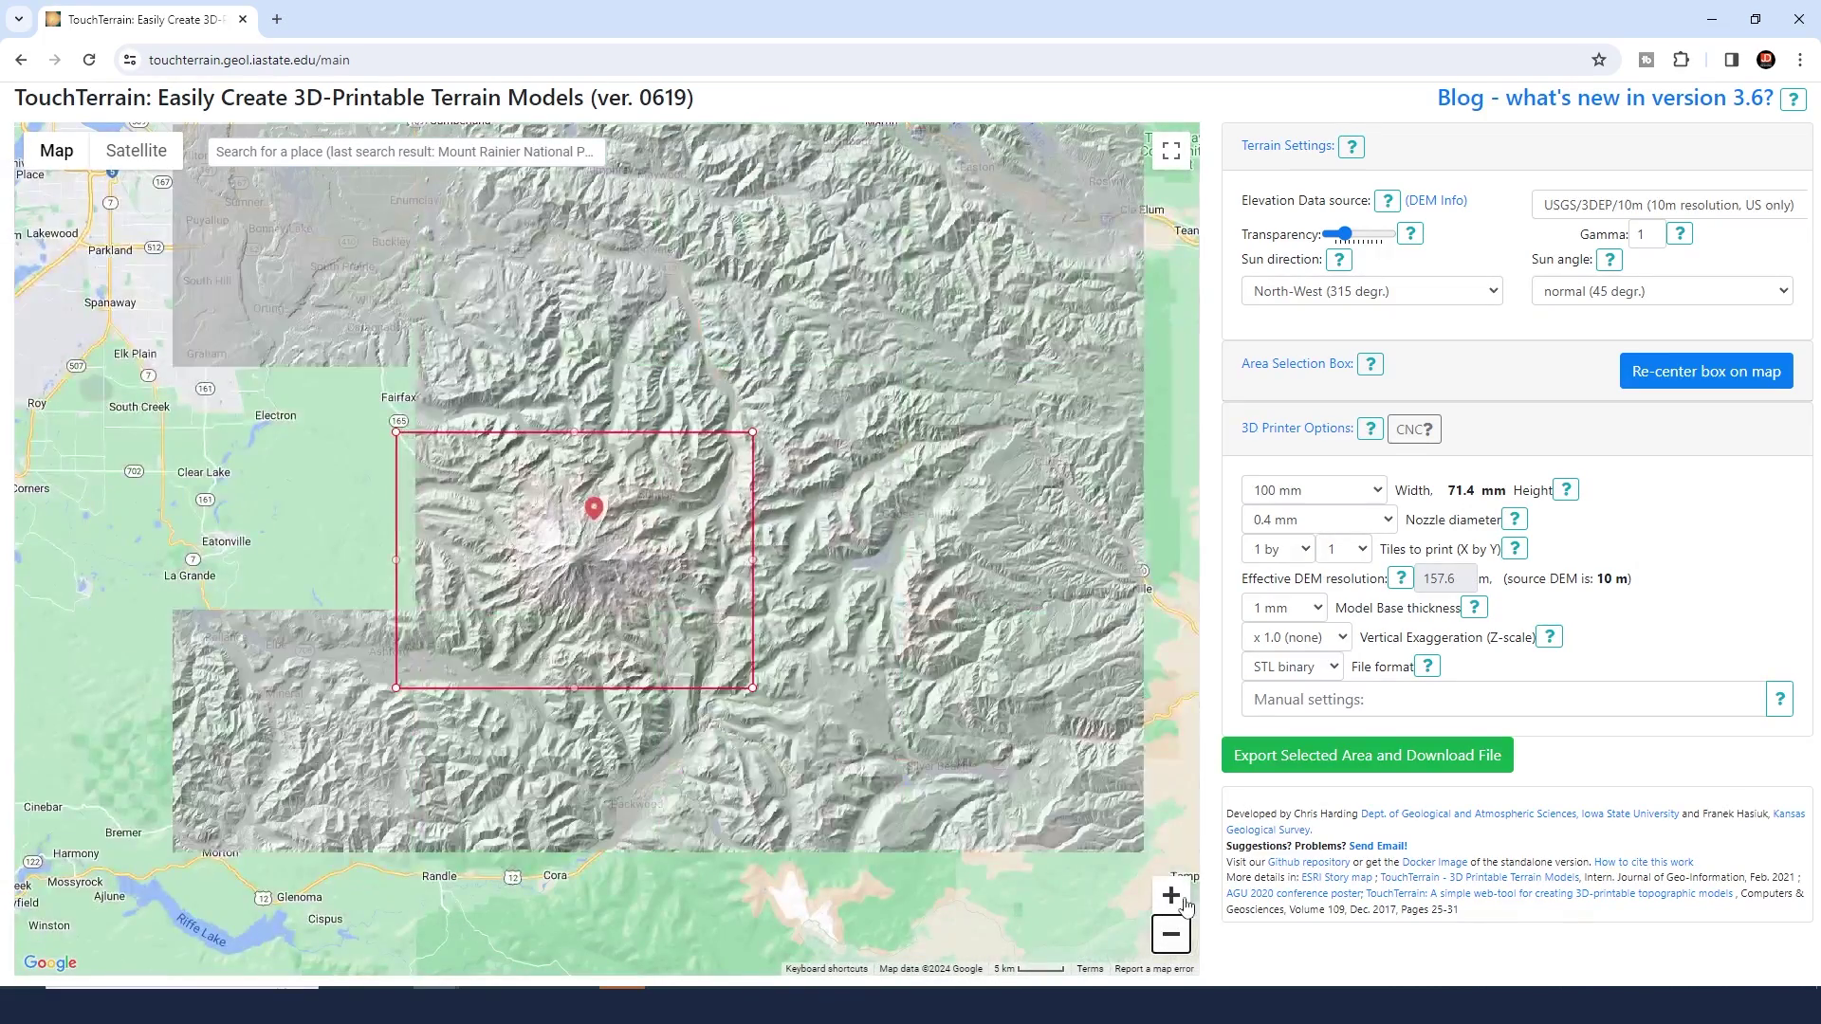
click(1183, 901)
click(1183, 901)
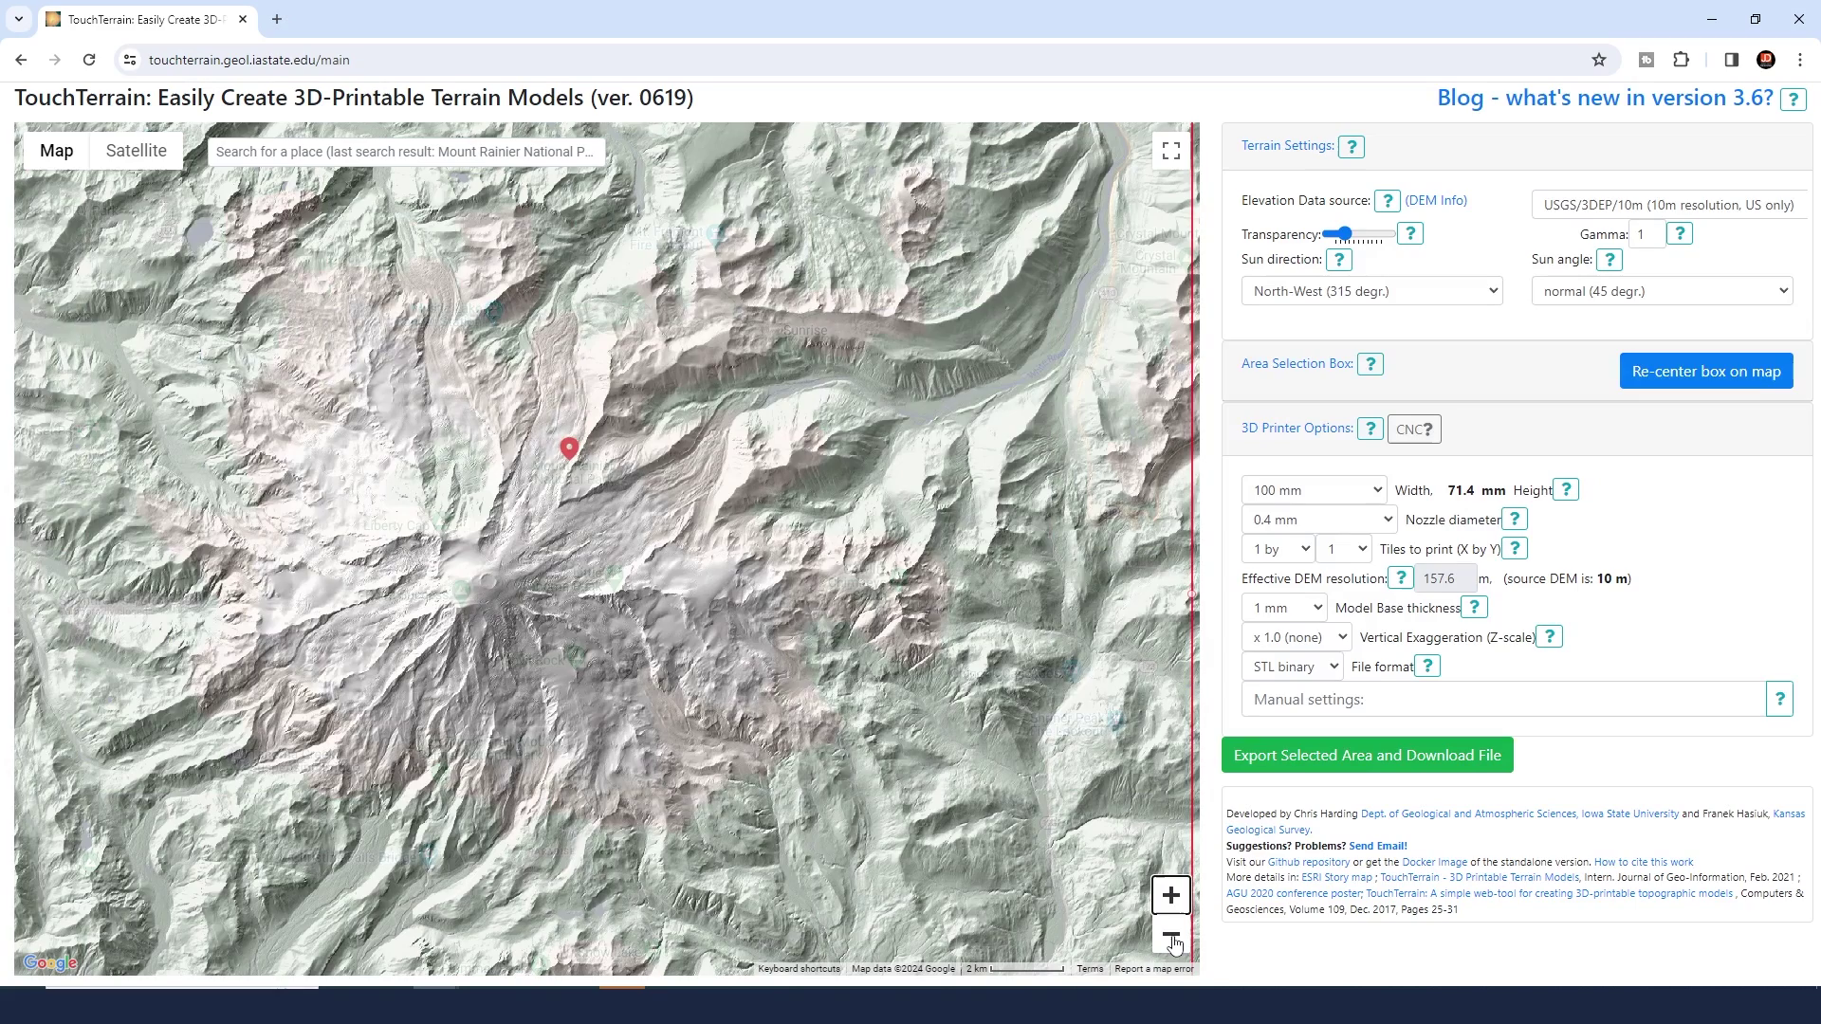
click(1172, 940)
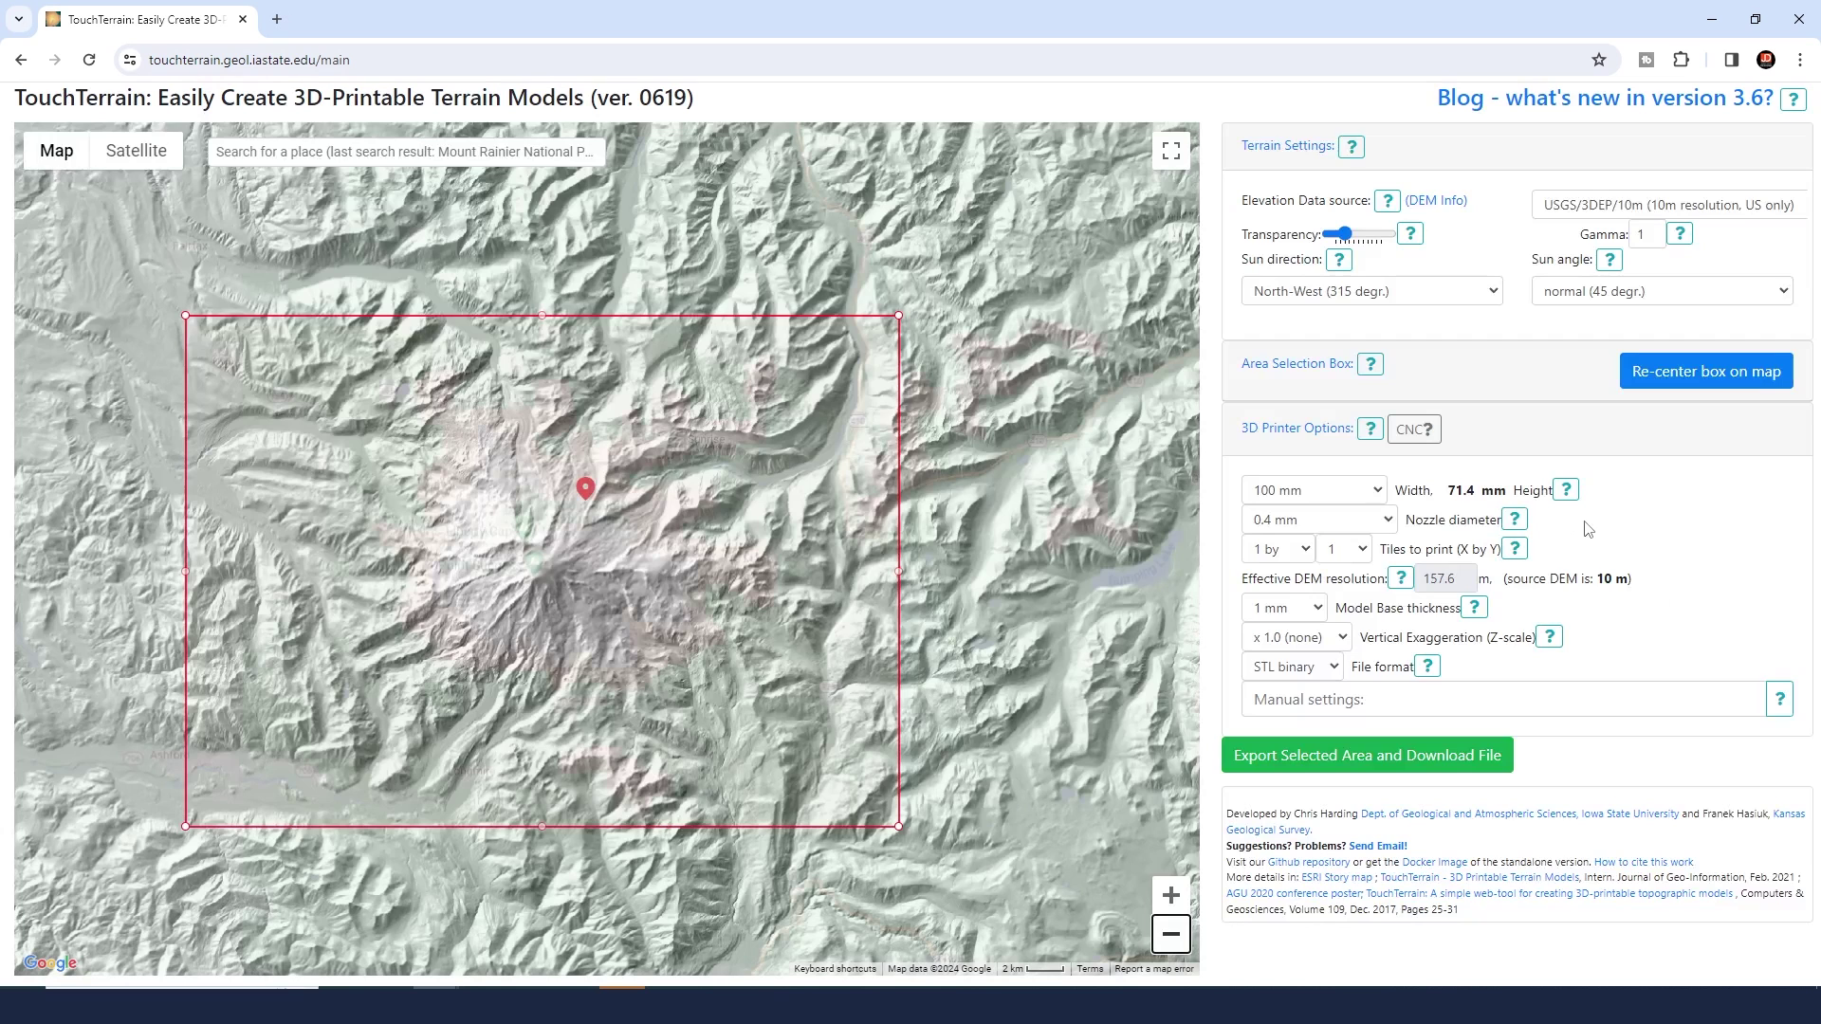
click(1614, 560)
Step: Set the model size to CNC large size and the detail to CNC high detail
click(1326, 503)
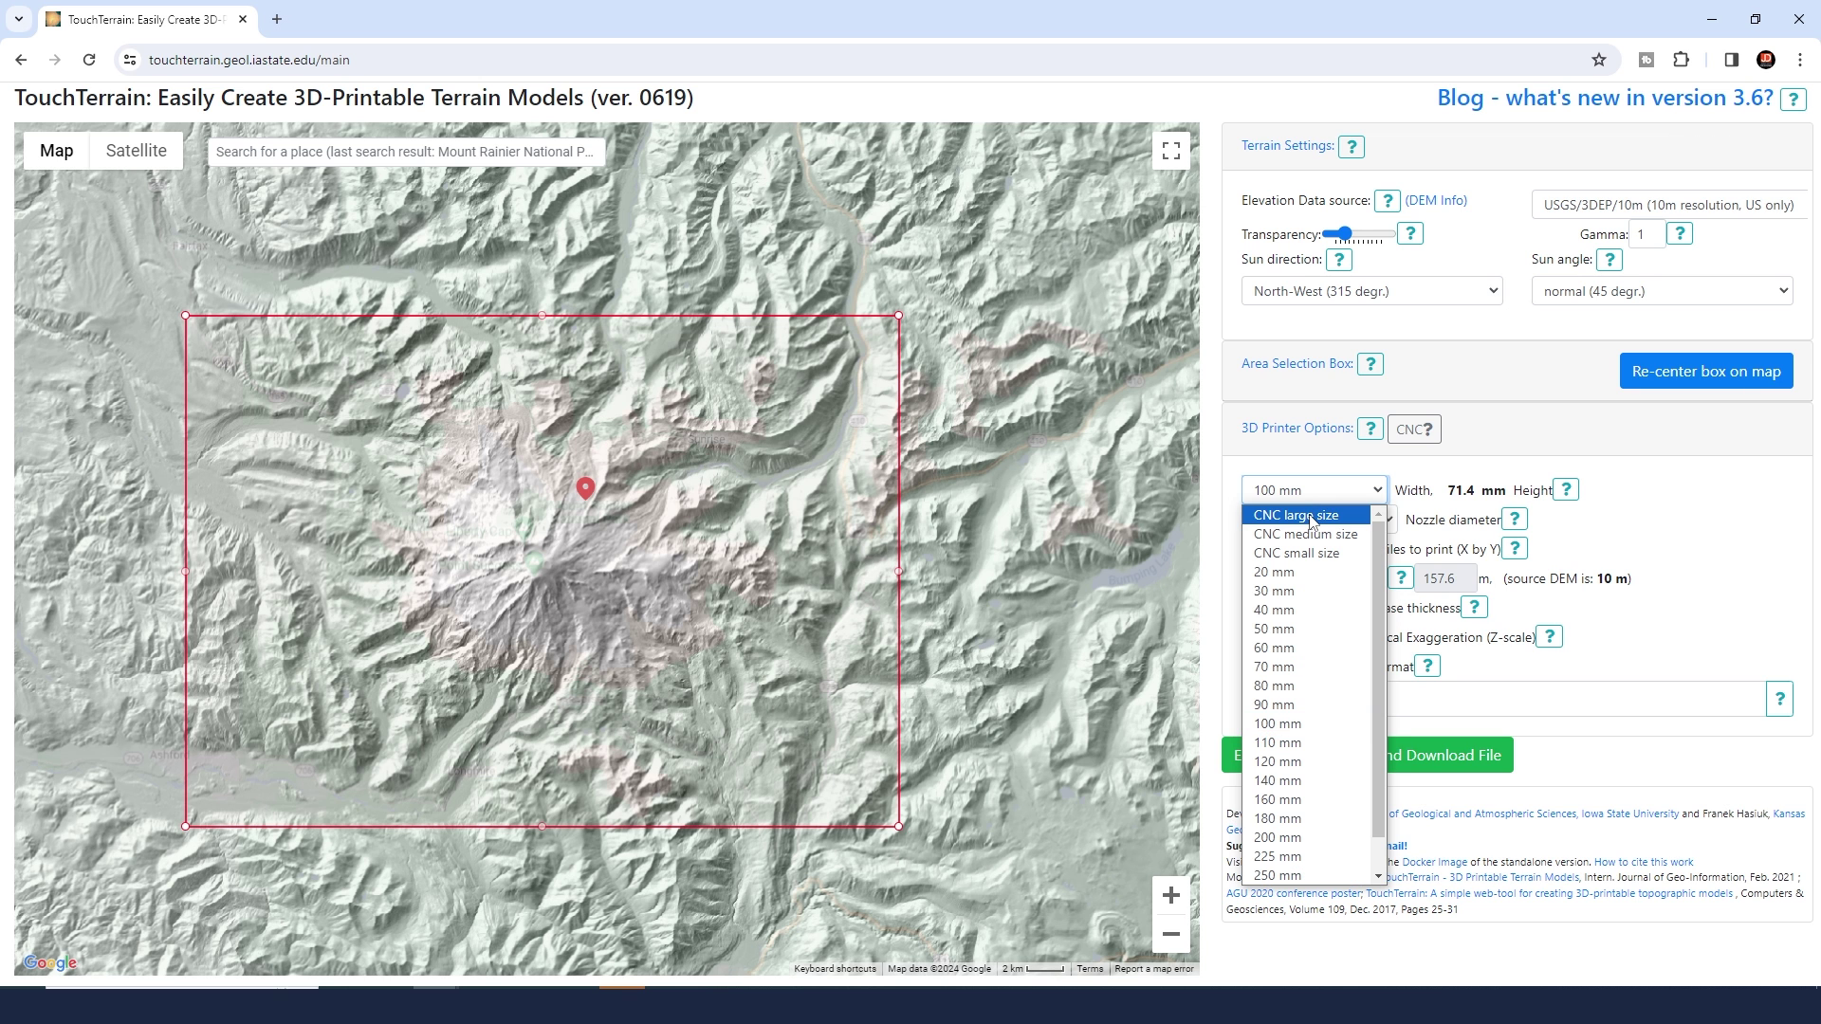
click(1313, 518)
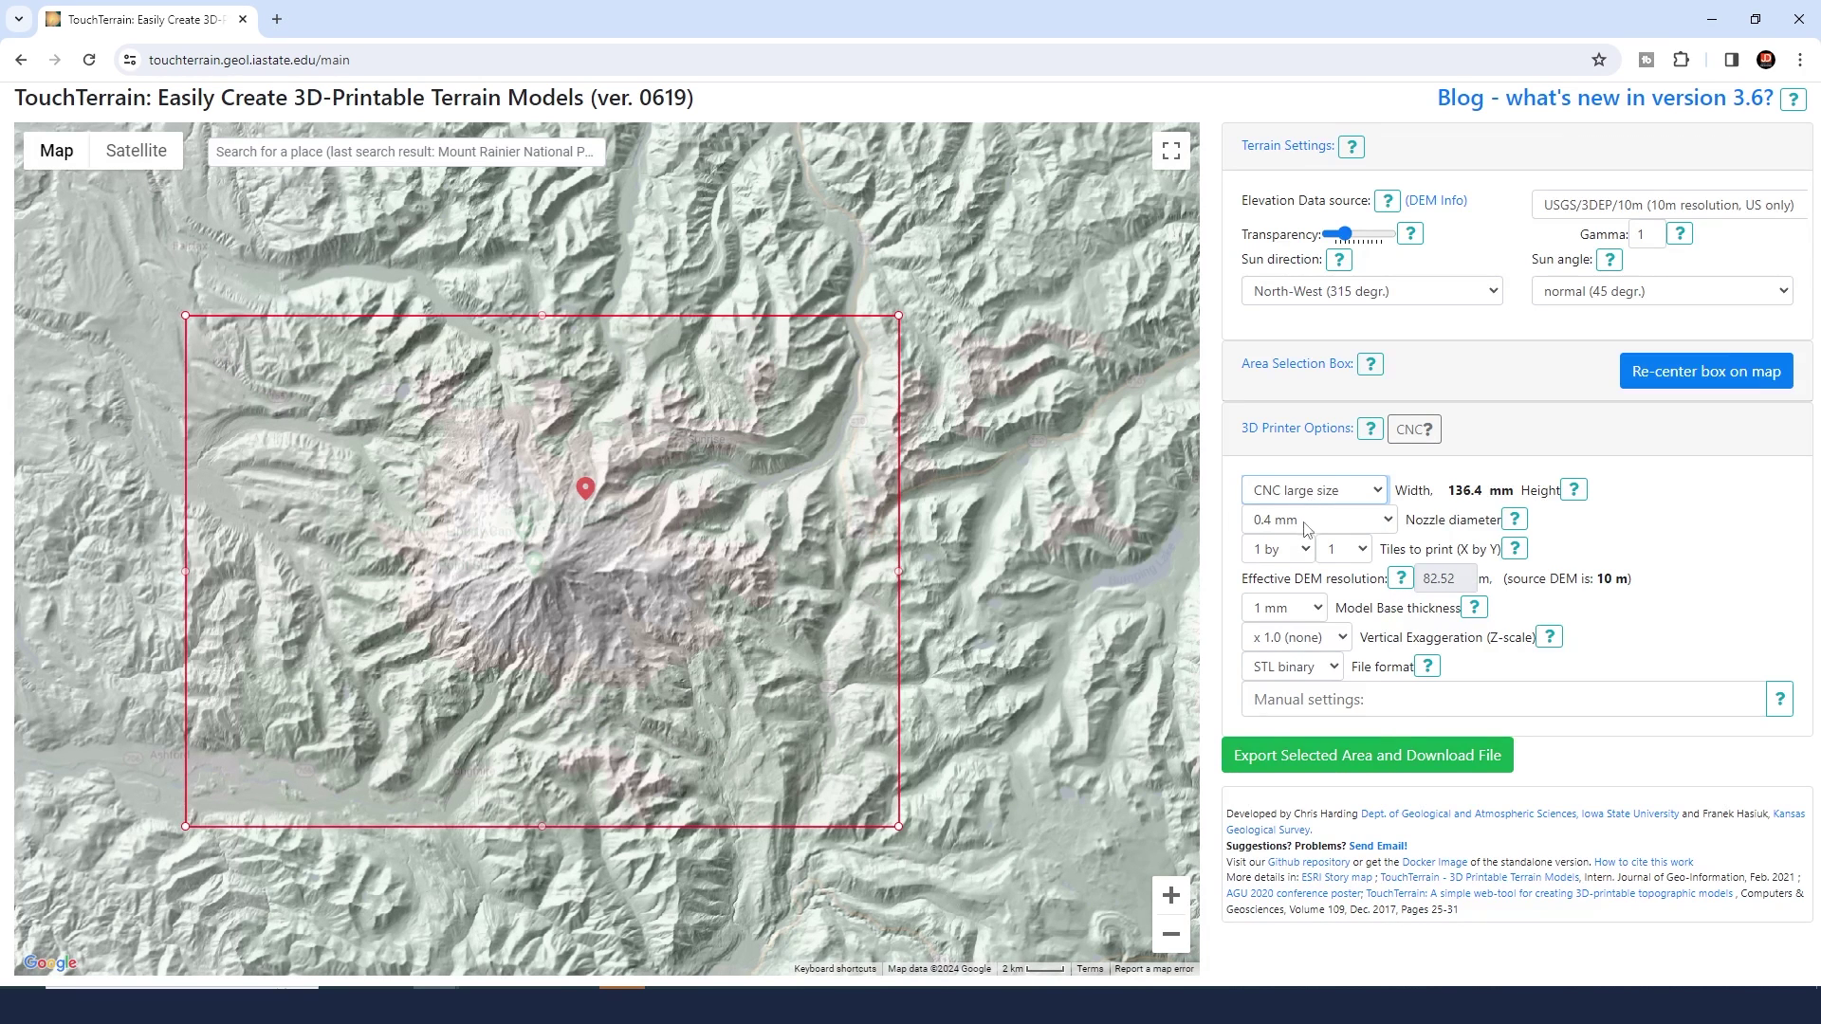
click(1308, 524)
click(1299, 547)
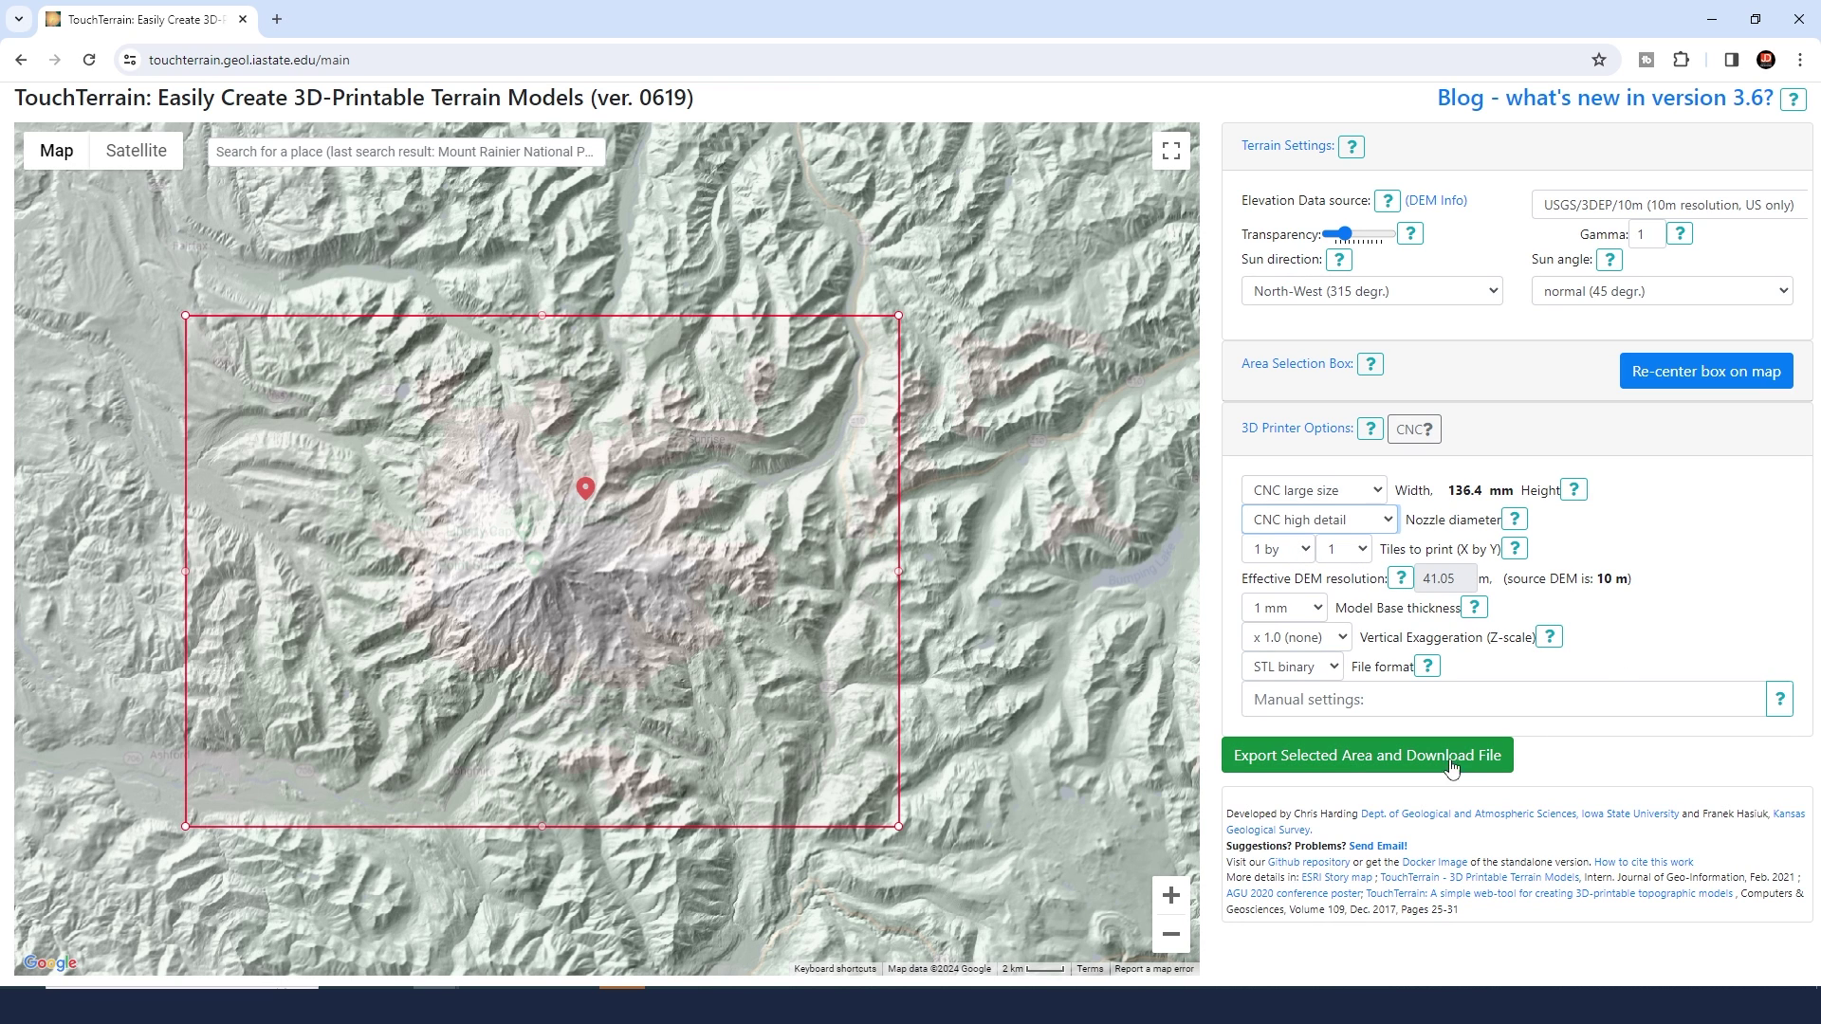
Step: Export the terrain, download the zip file and return to the selection map
click(1349, 766)
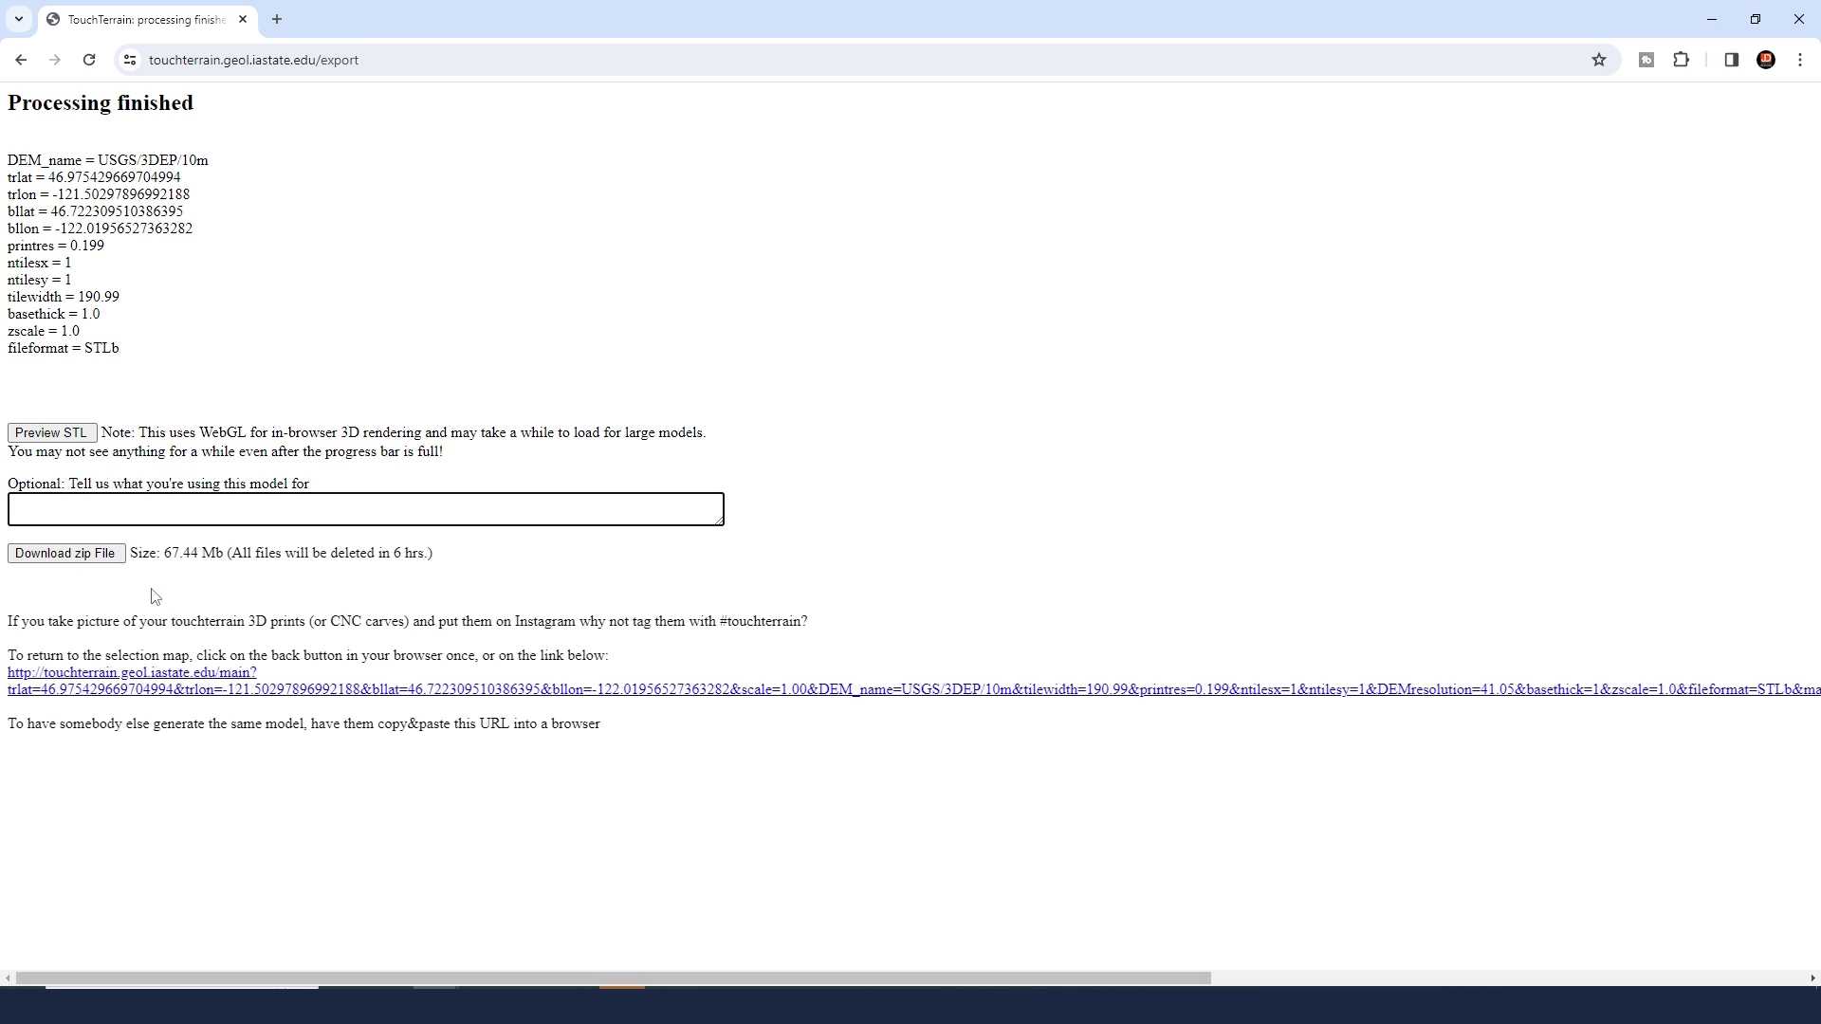
click(98, 559)
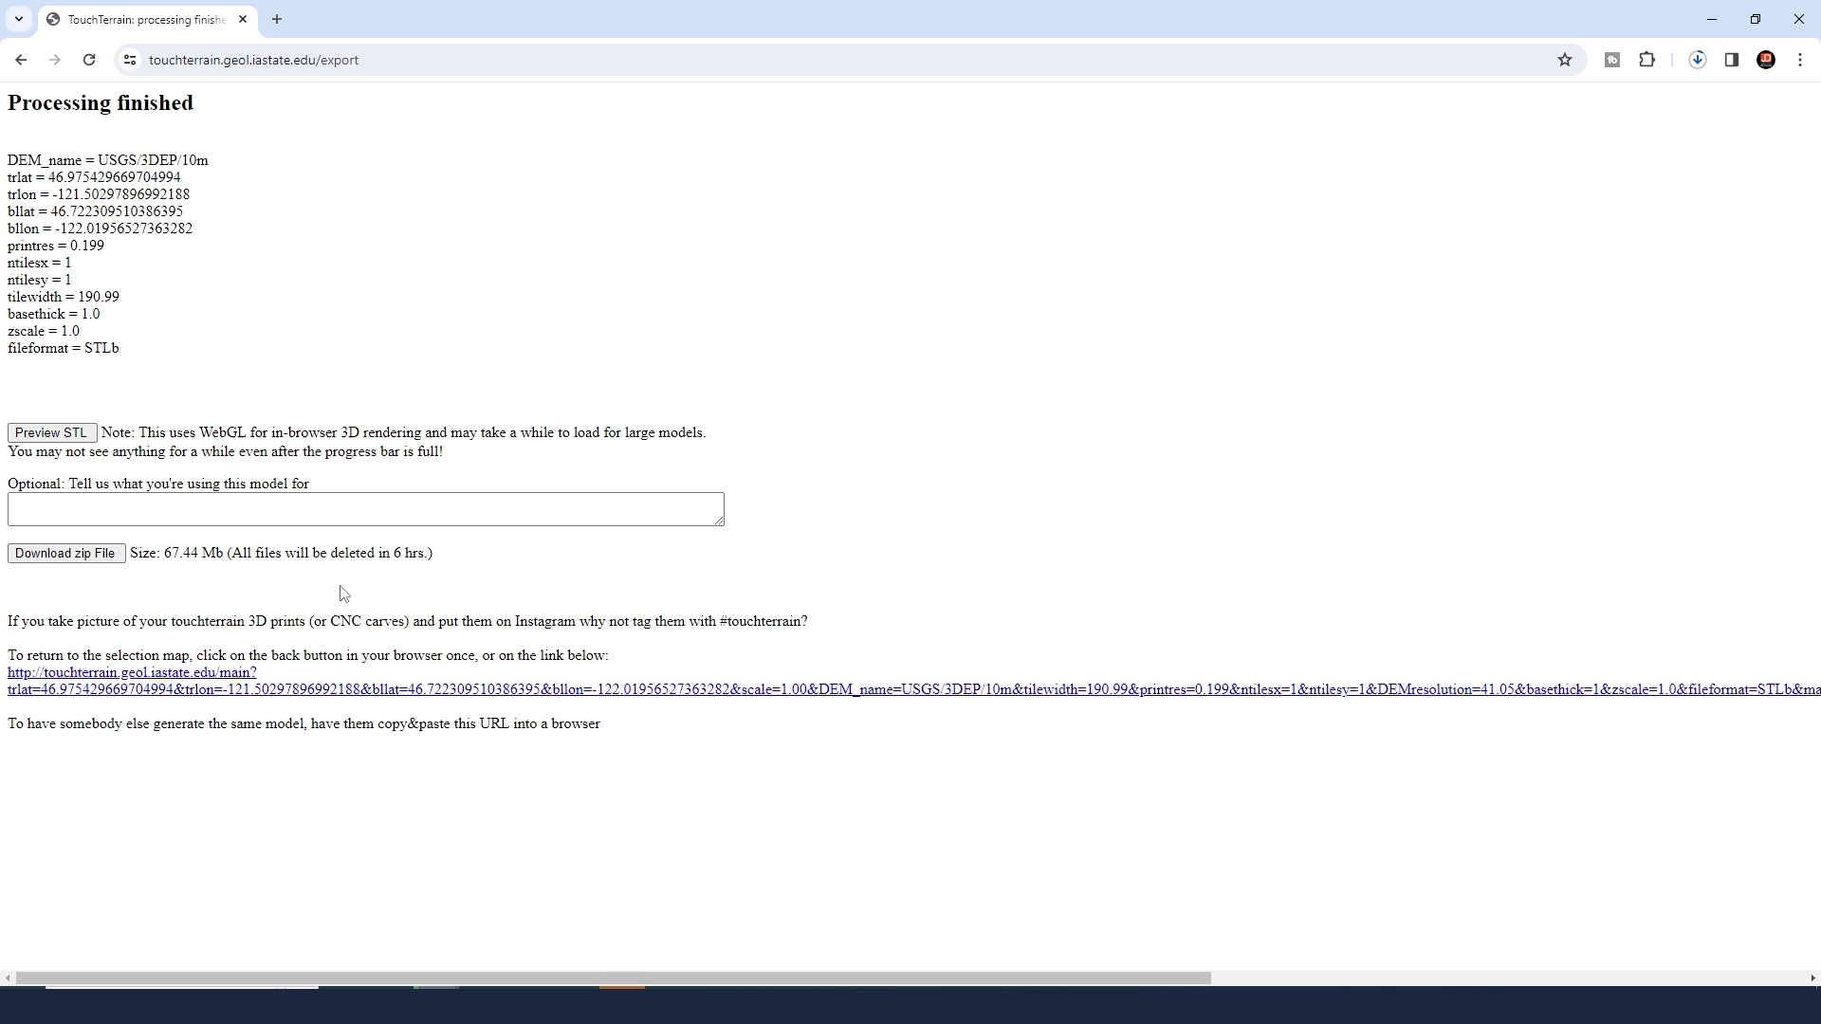
click(182, 699)
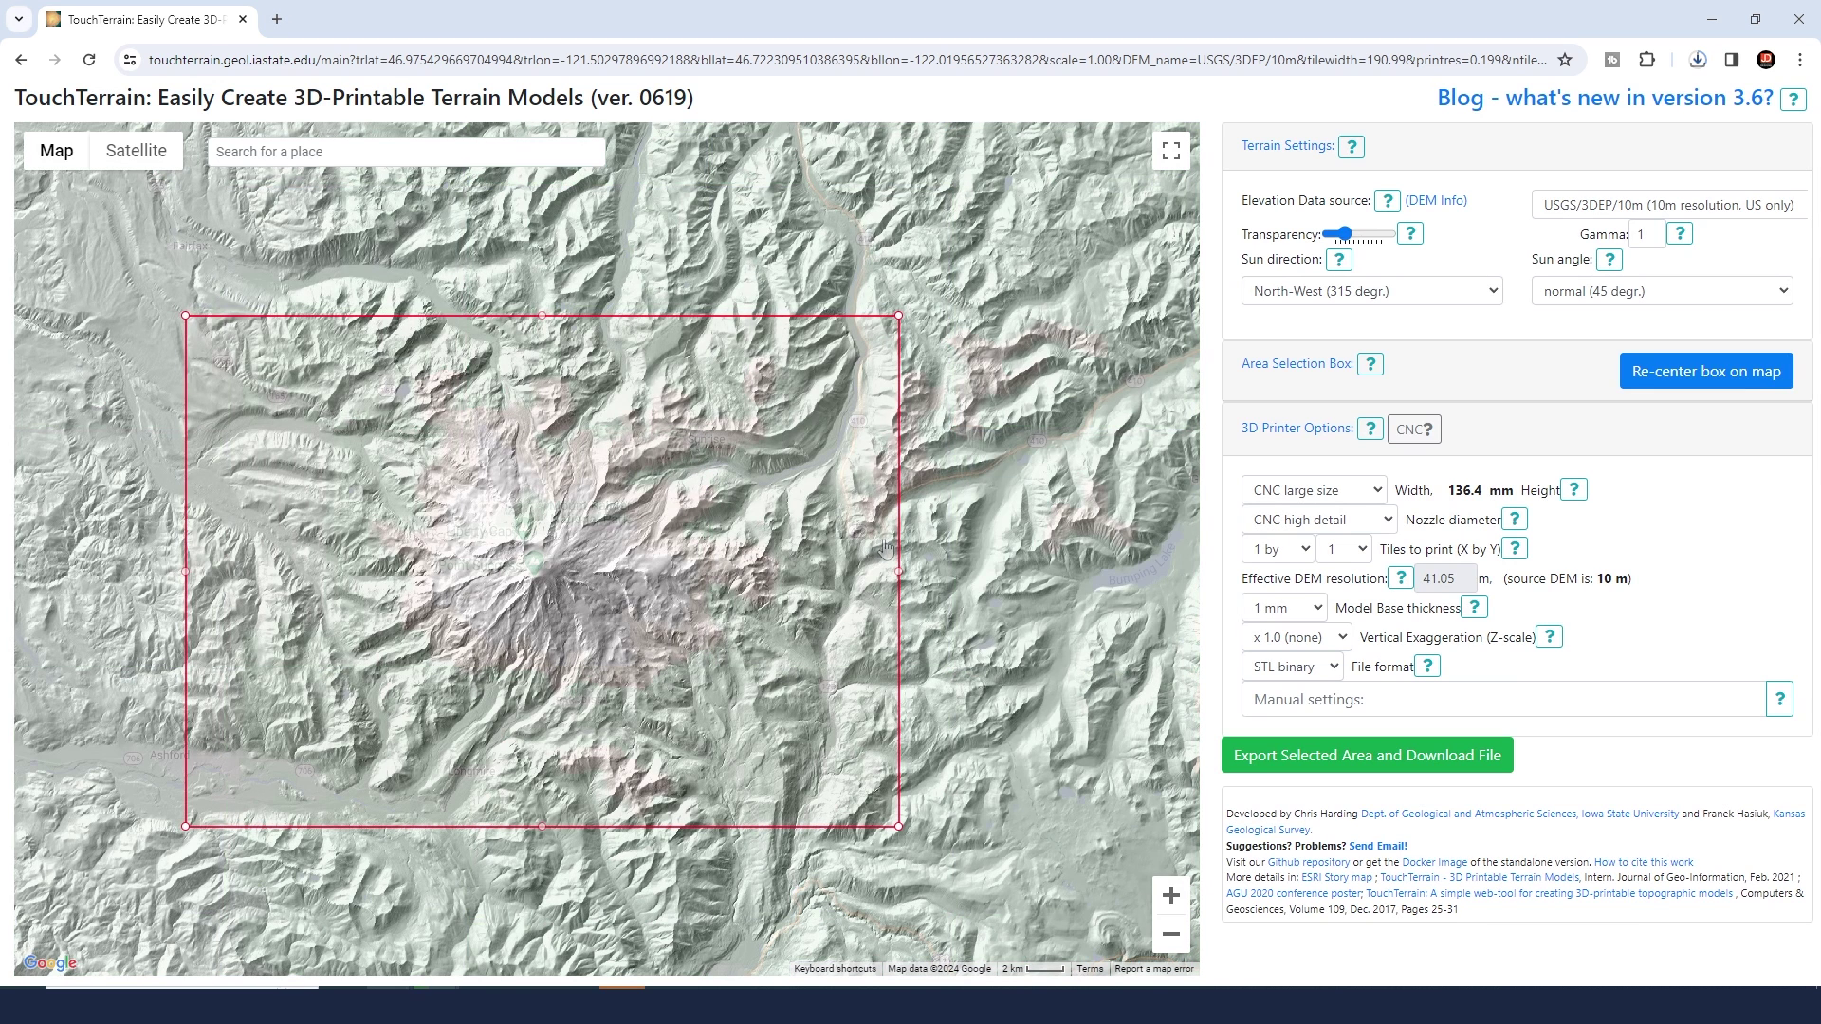
Step: Extract the downloaded terrain zip here in Downloads and select the extracted STL file
drag(0, 241, 560, 245)
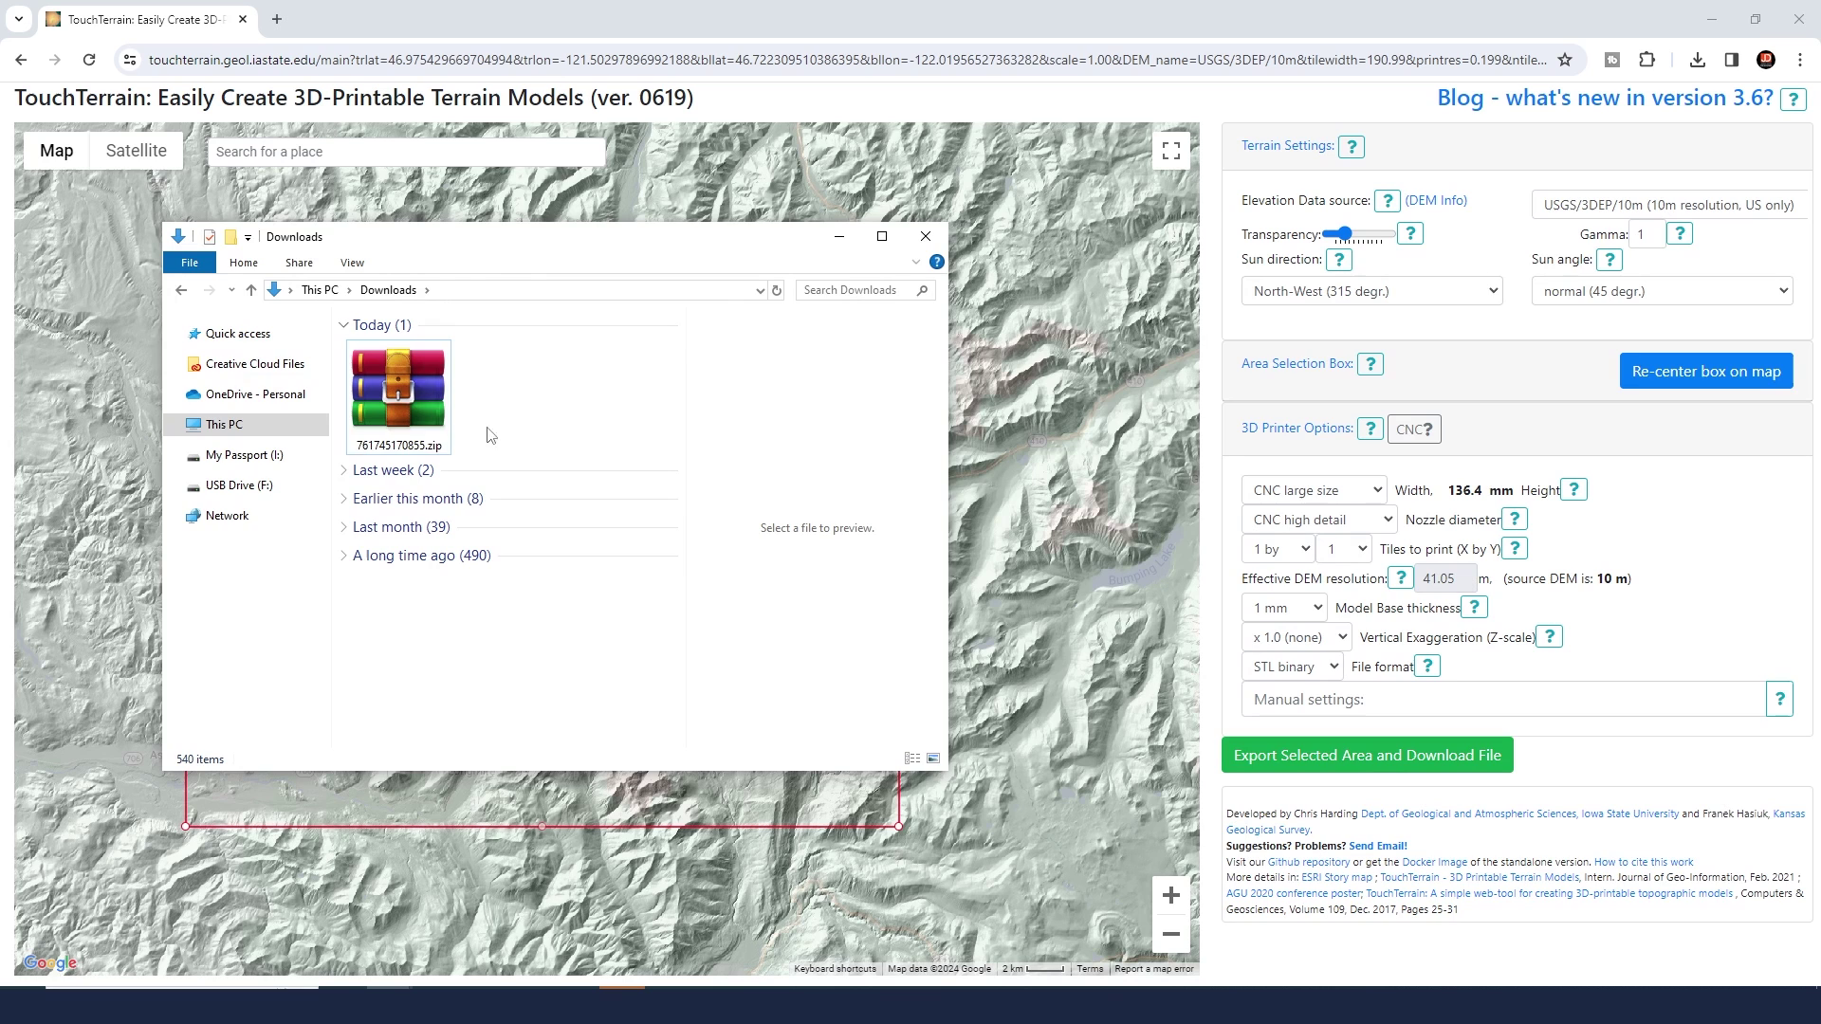
right_click(418, 378)
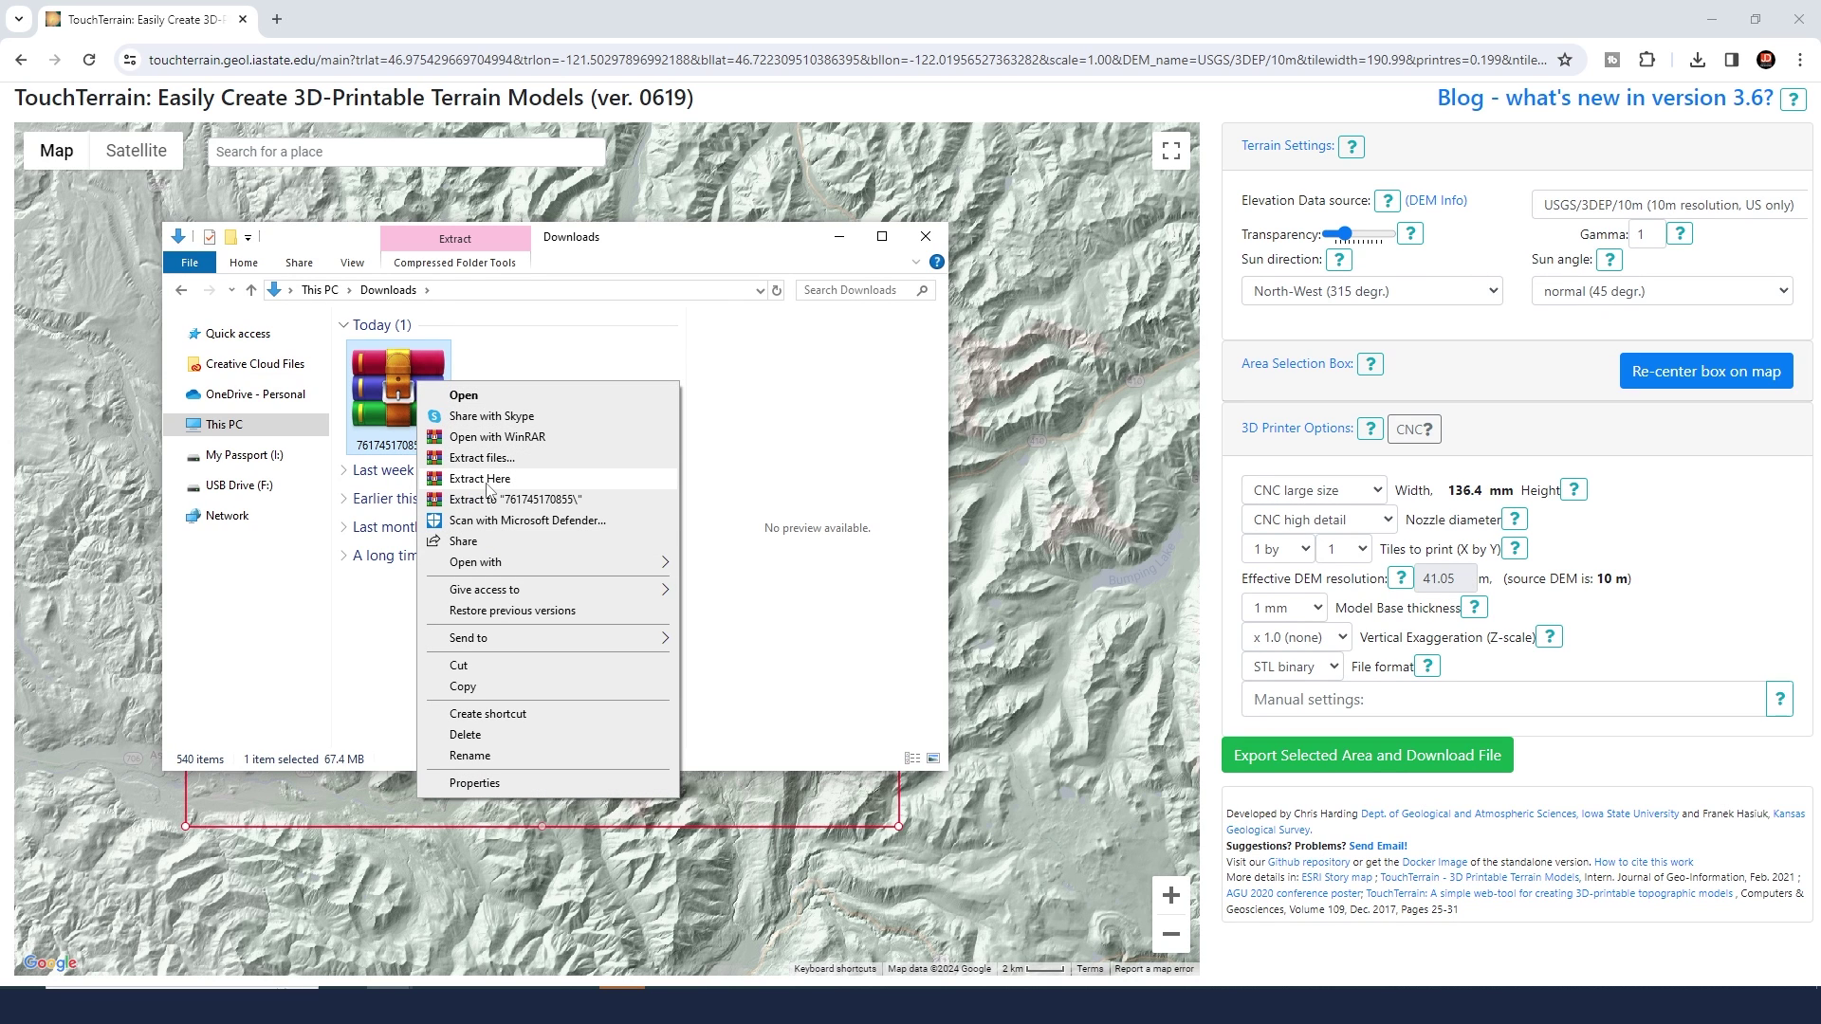
mouse_move(486, 566)
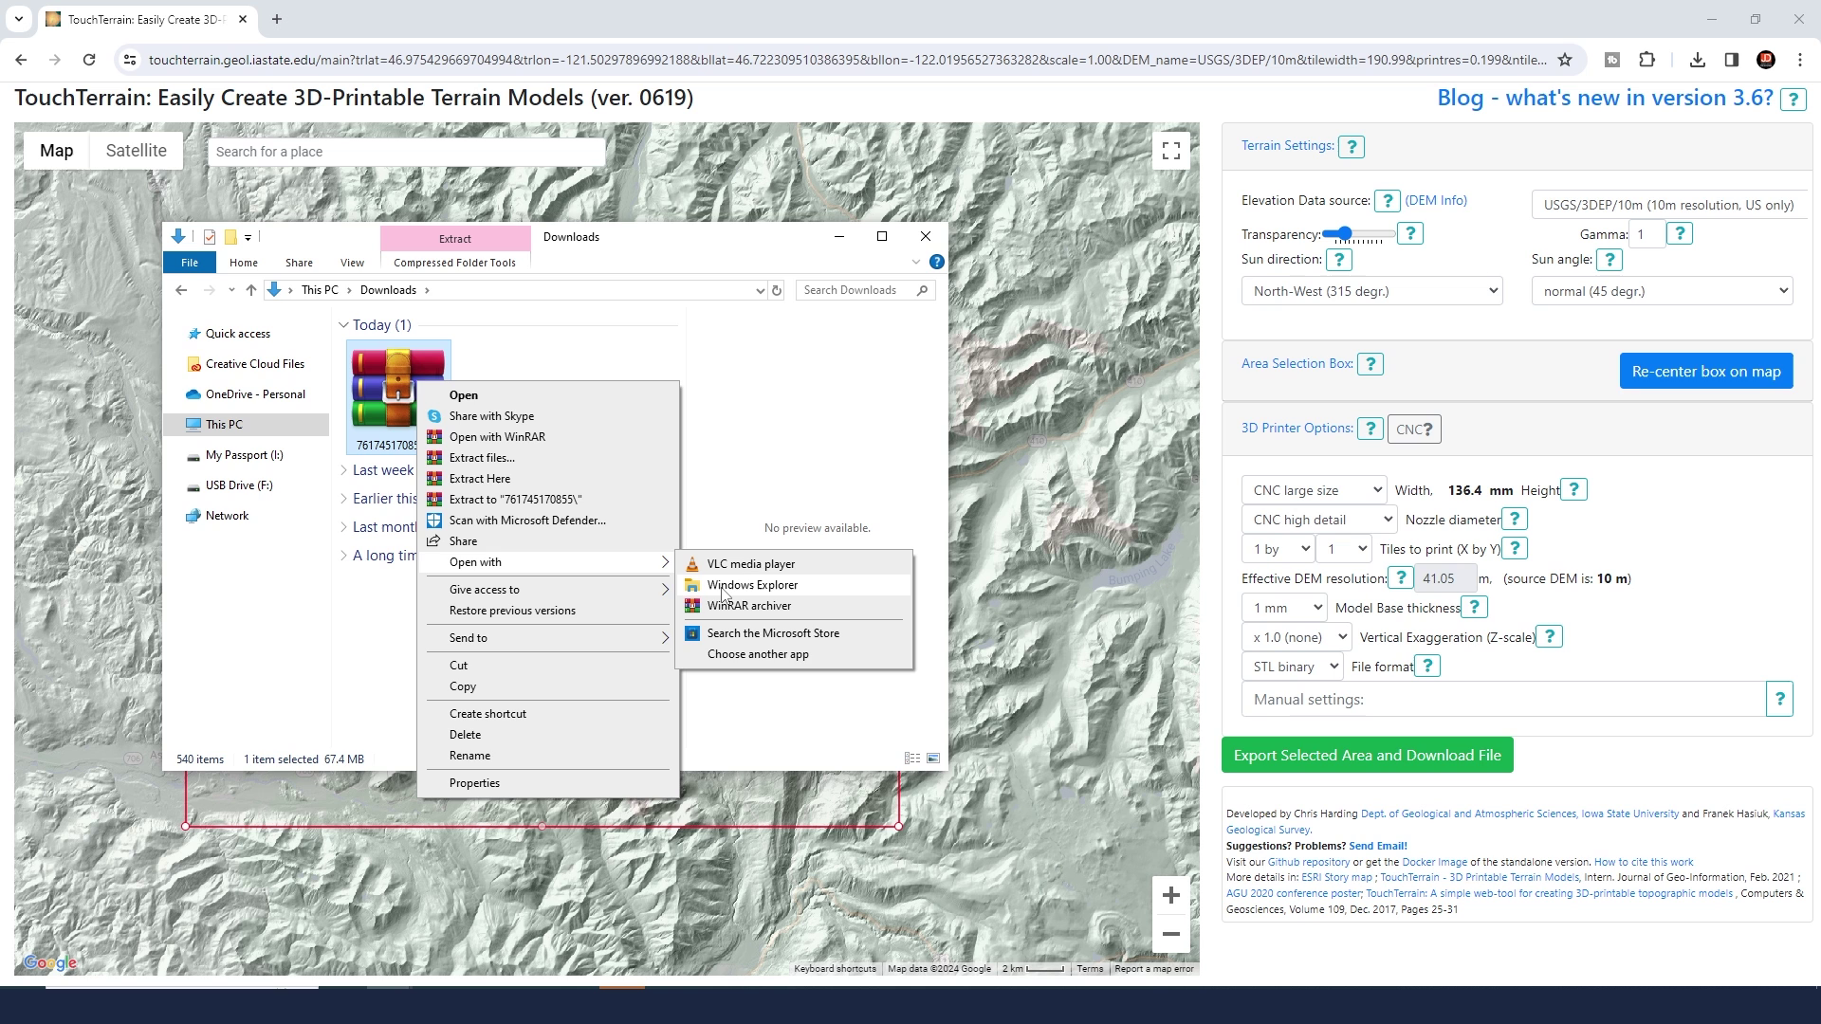
click(477, 479)
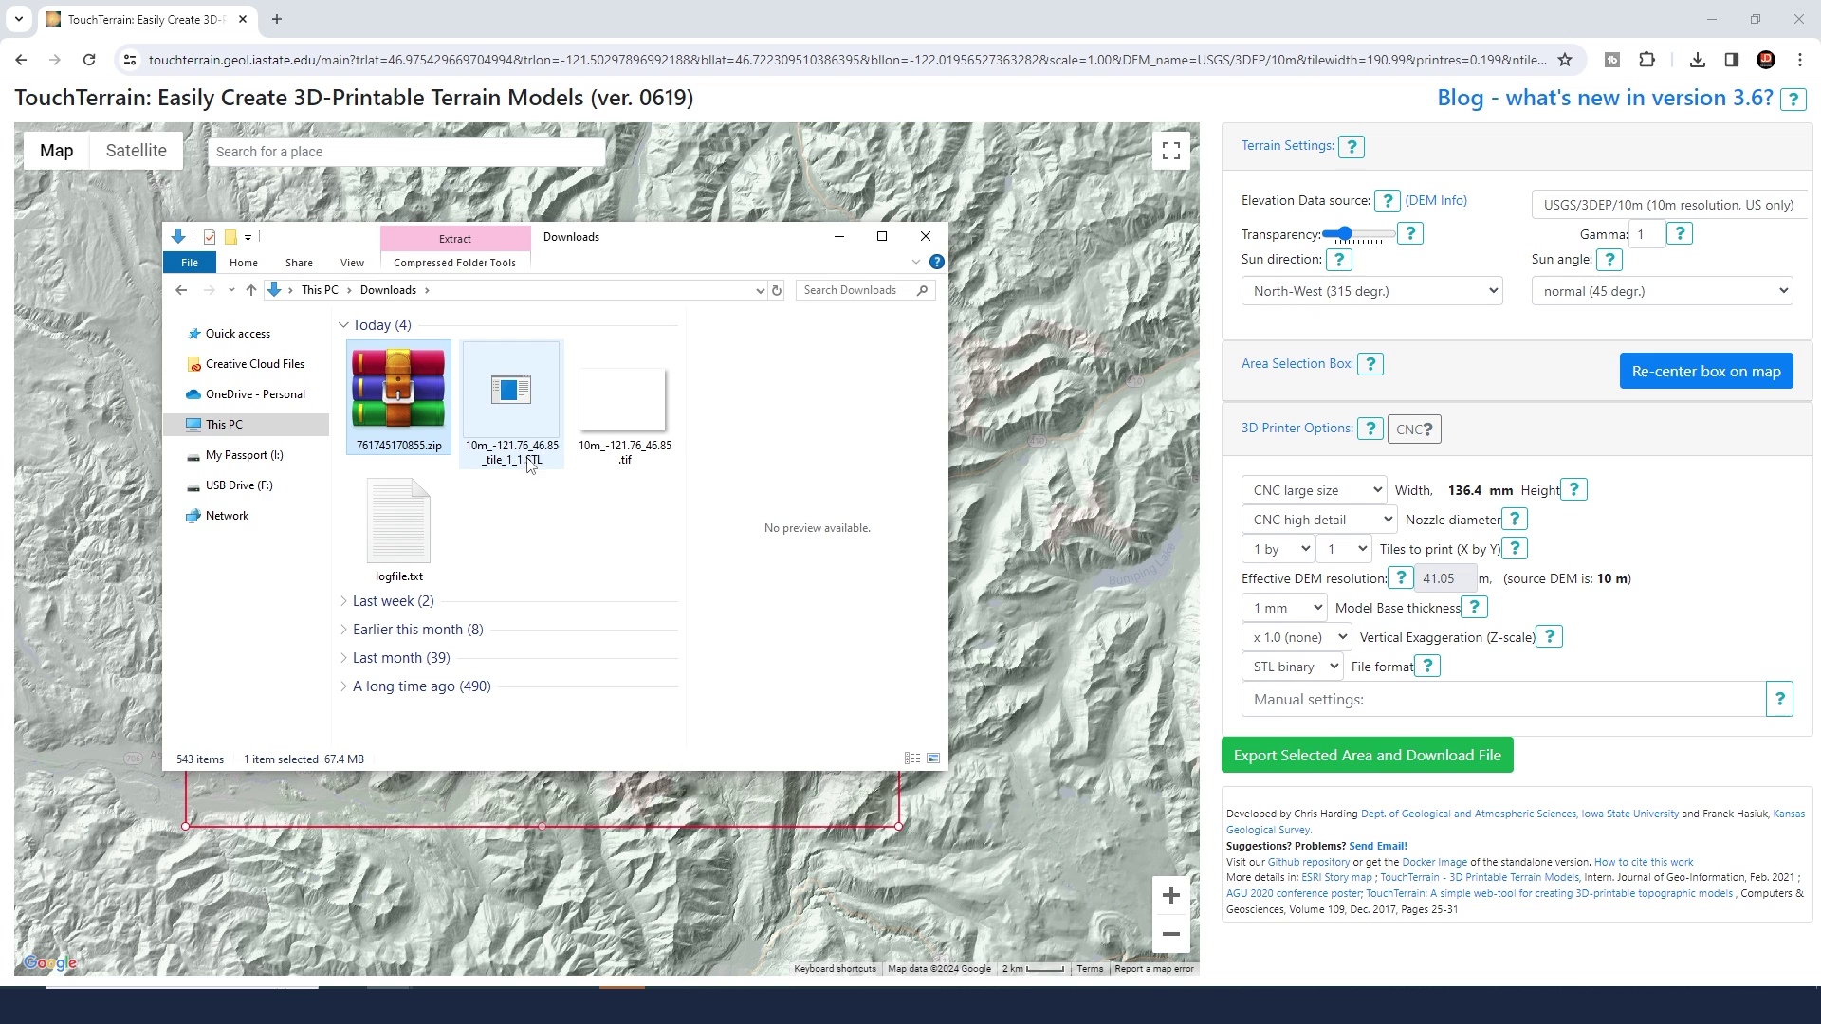
click(534, 432)
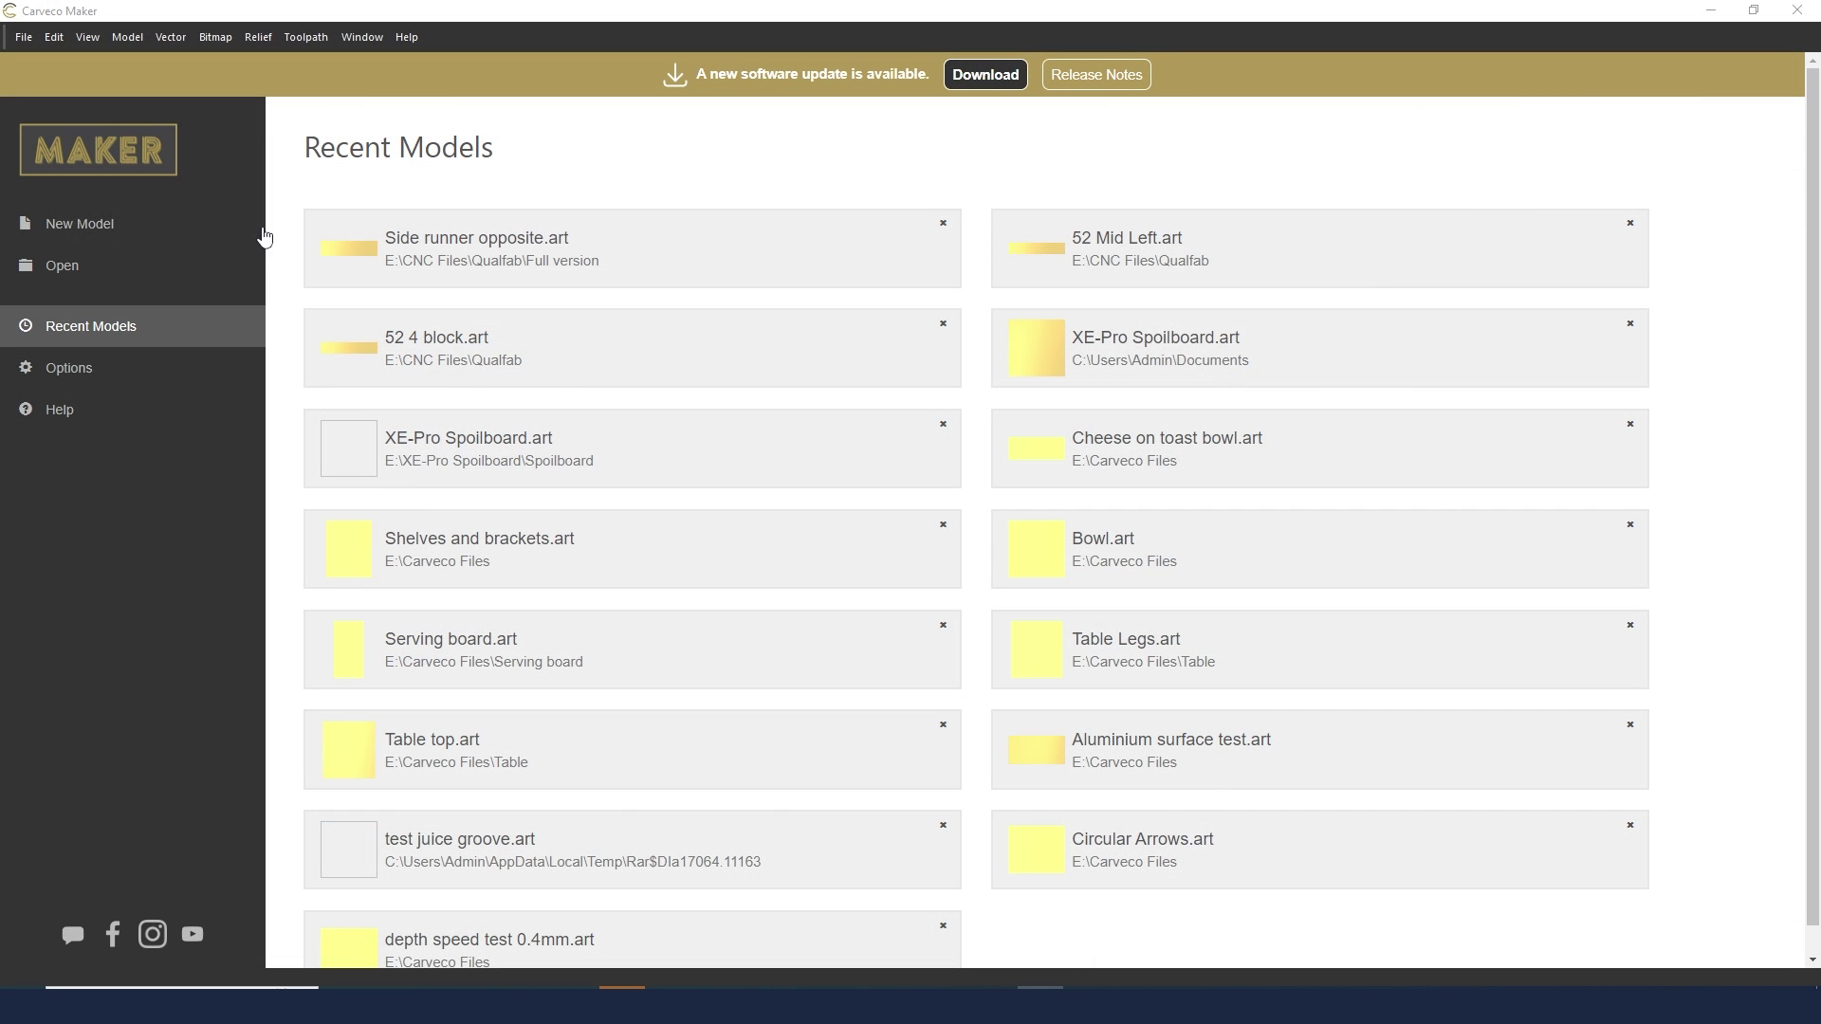
Step: Start a new model with Width (X) 404 mm and Height (Y) 249 mm
click(110, 225)
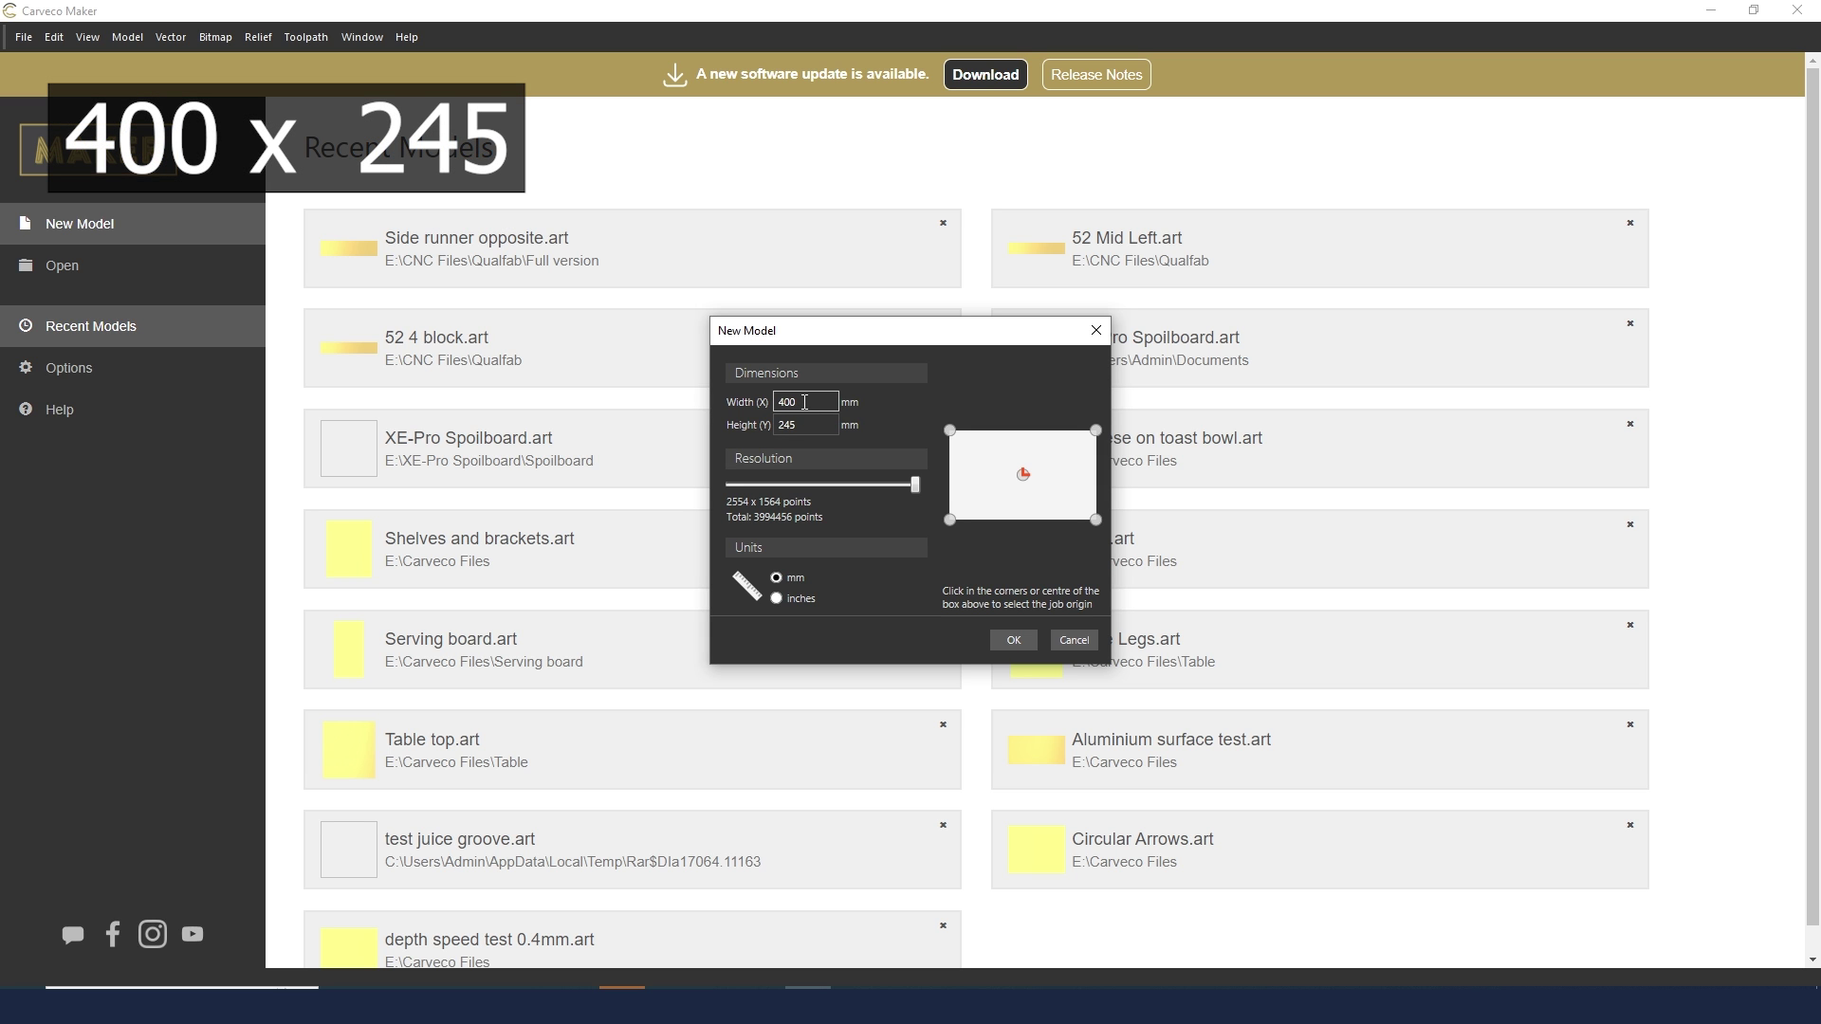
drag(809, 402, 779, 406)
text(404)
key(Tab)
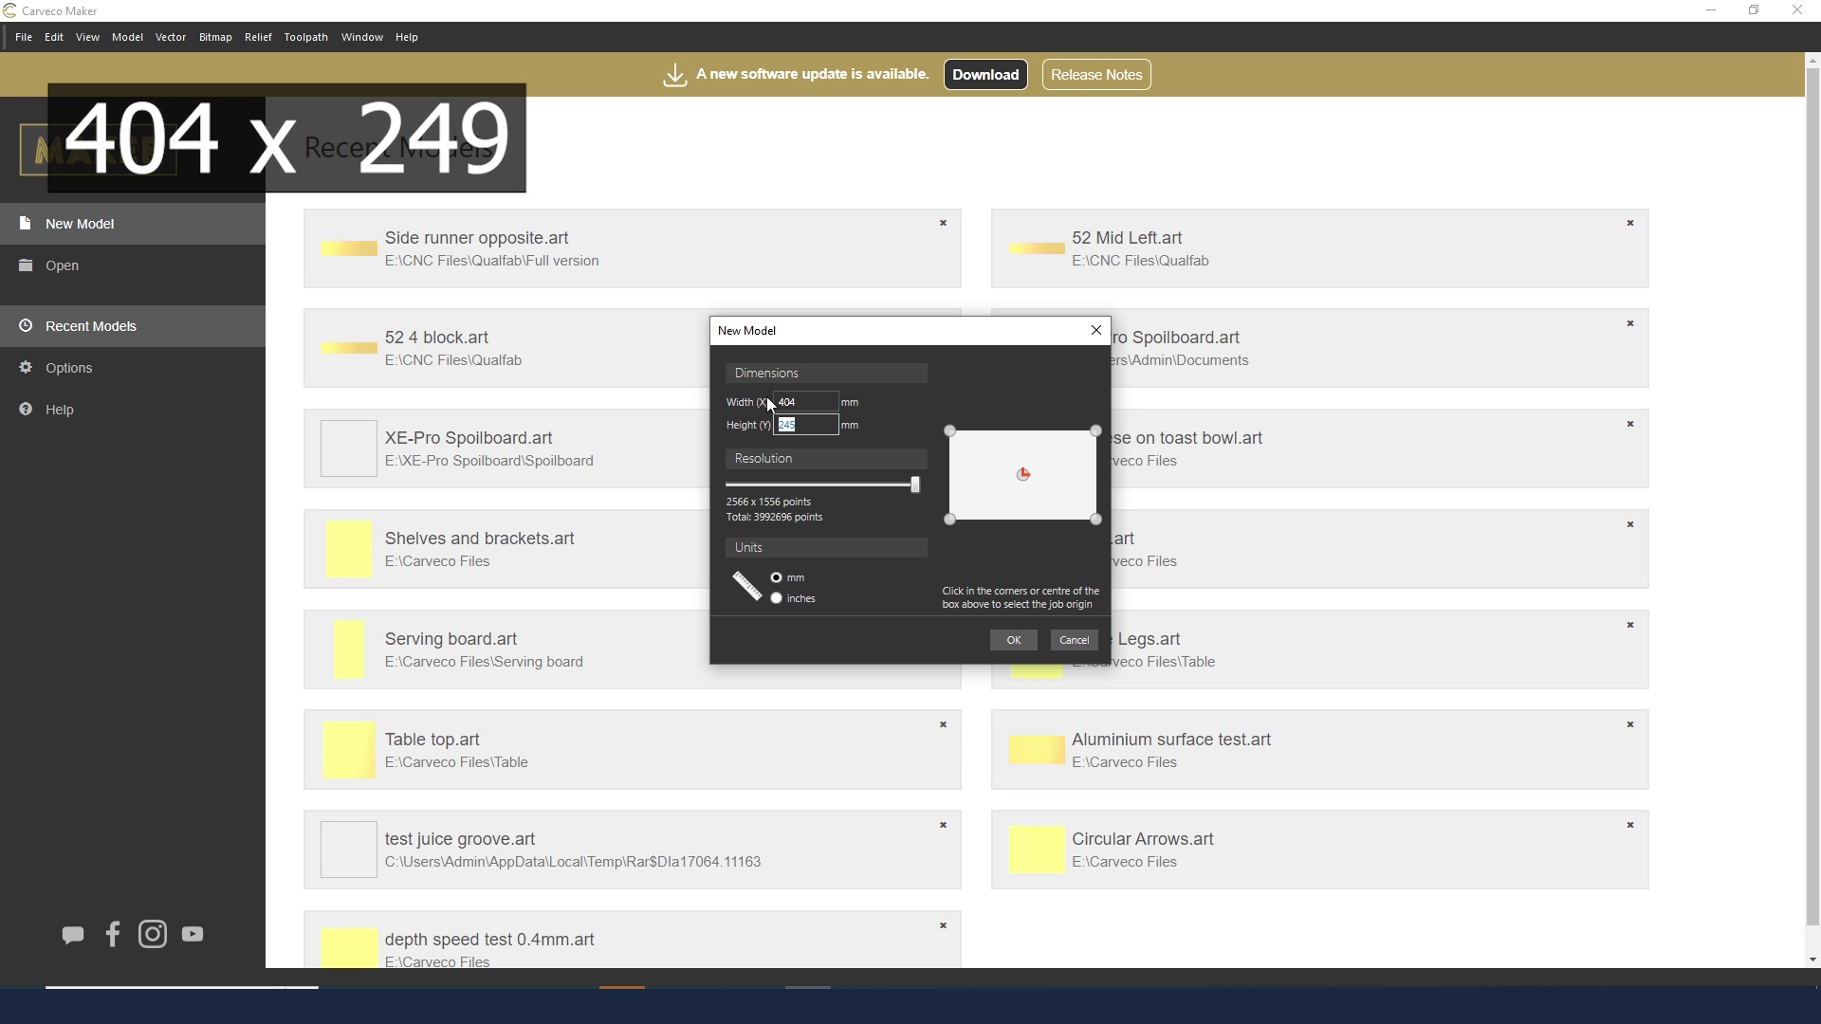
text(249)
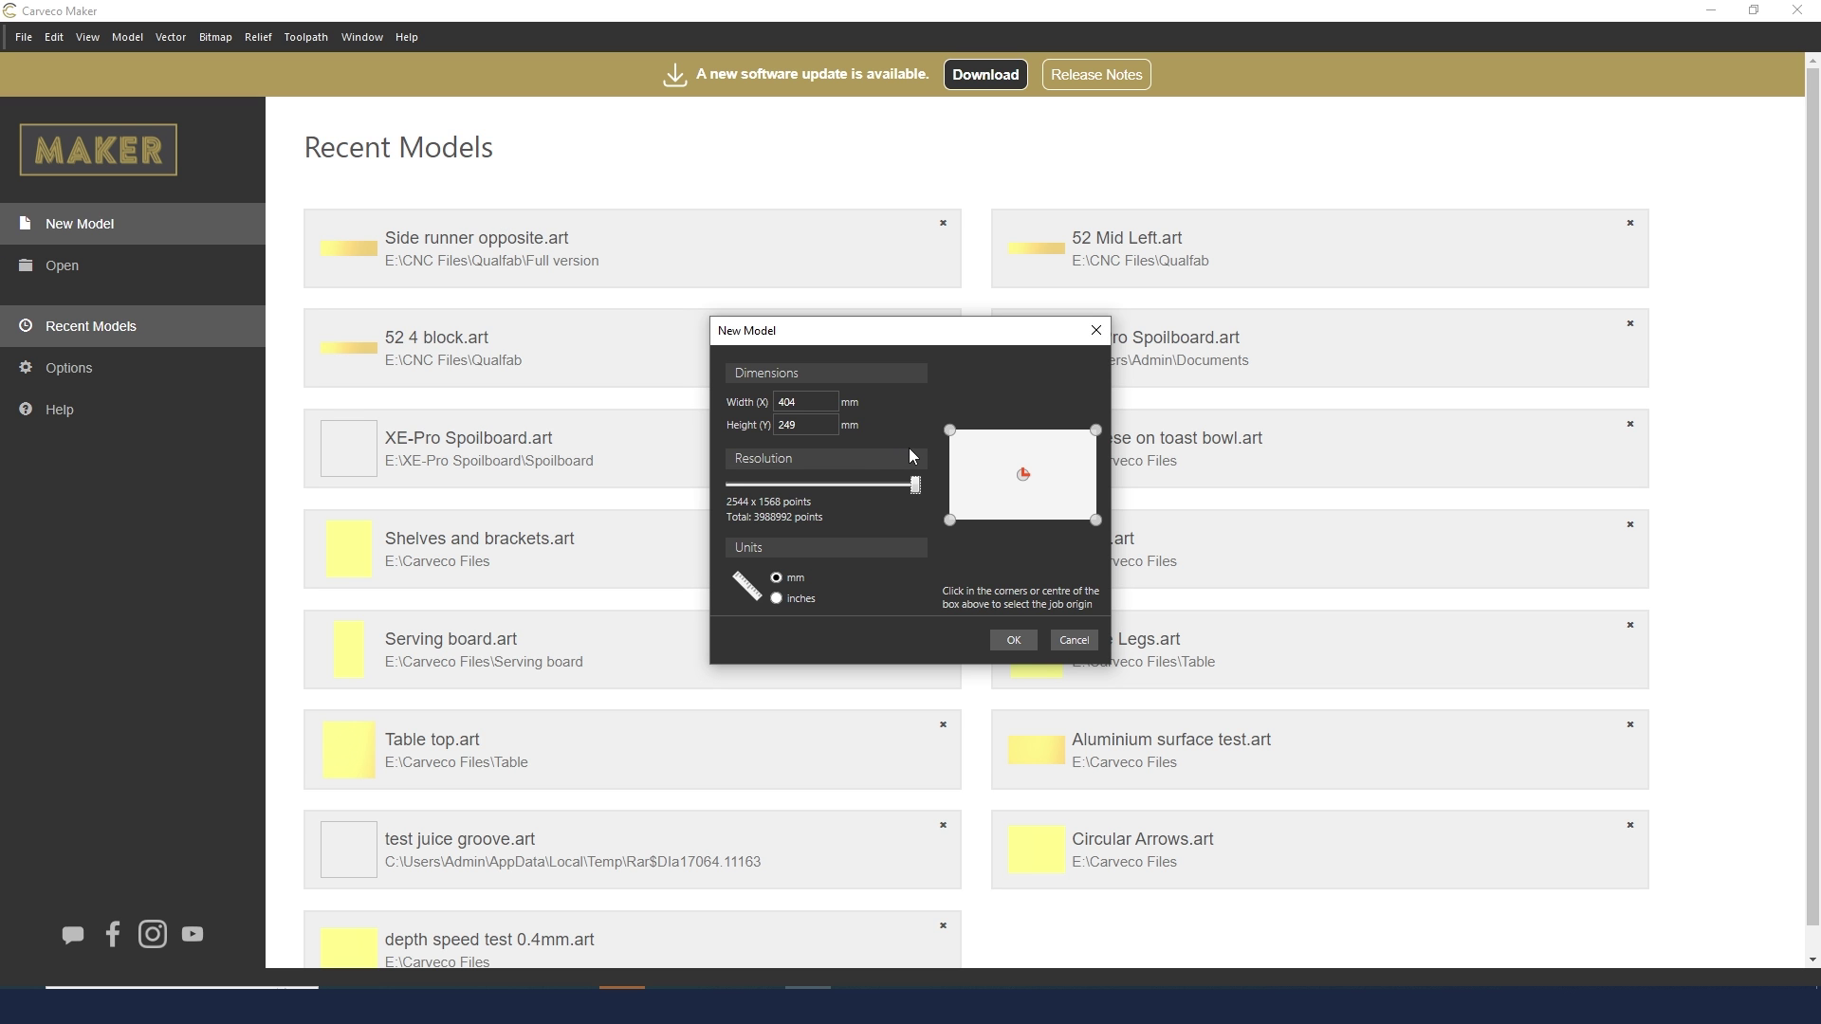
Step: Create the 404 × 249 mm model and import the Mount Rainier STL via Relief > Import 3D Model
click(1013, 641)
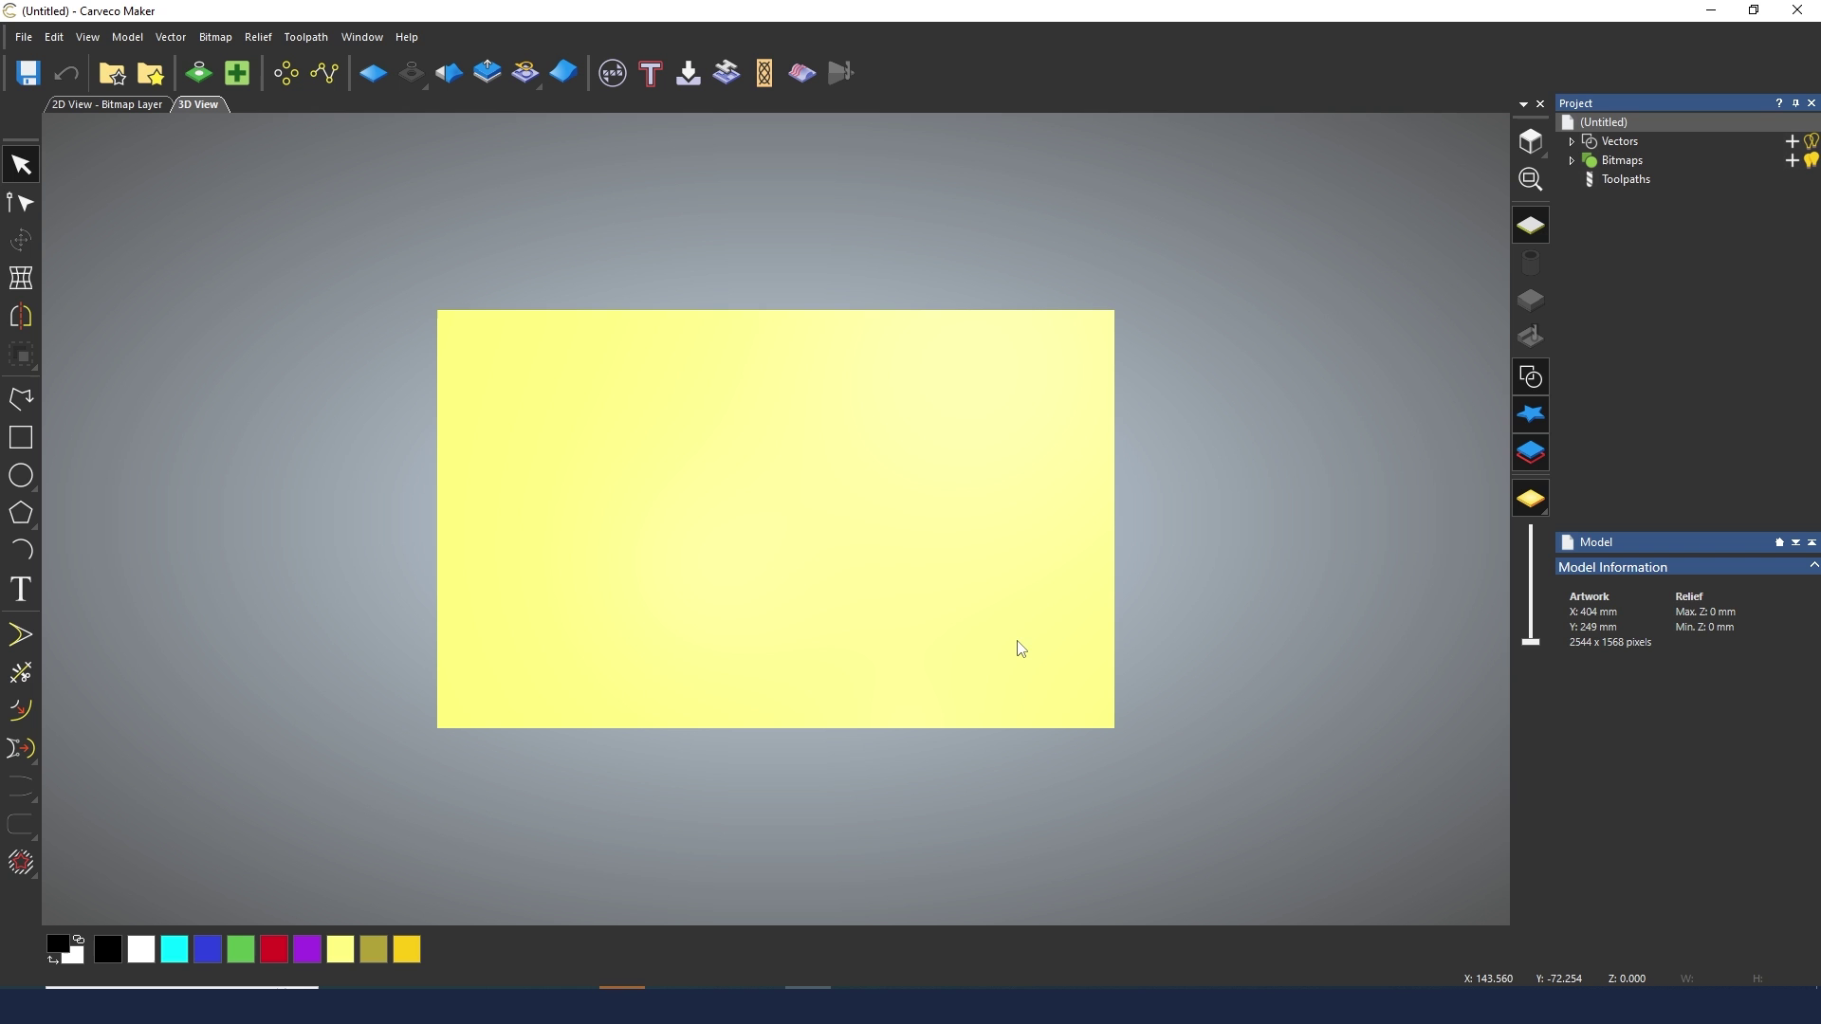
click(254, 40)
mouse_move(259, 68)
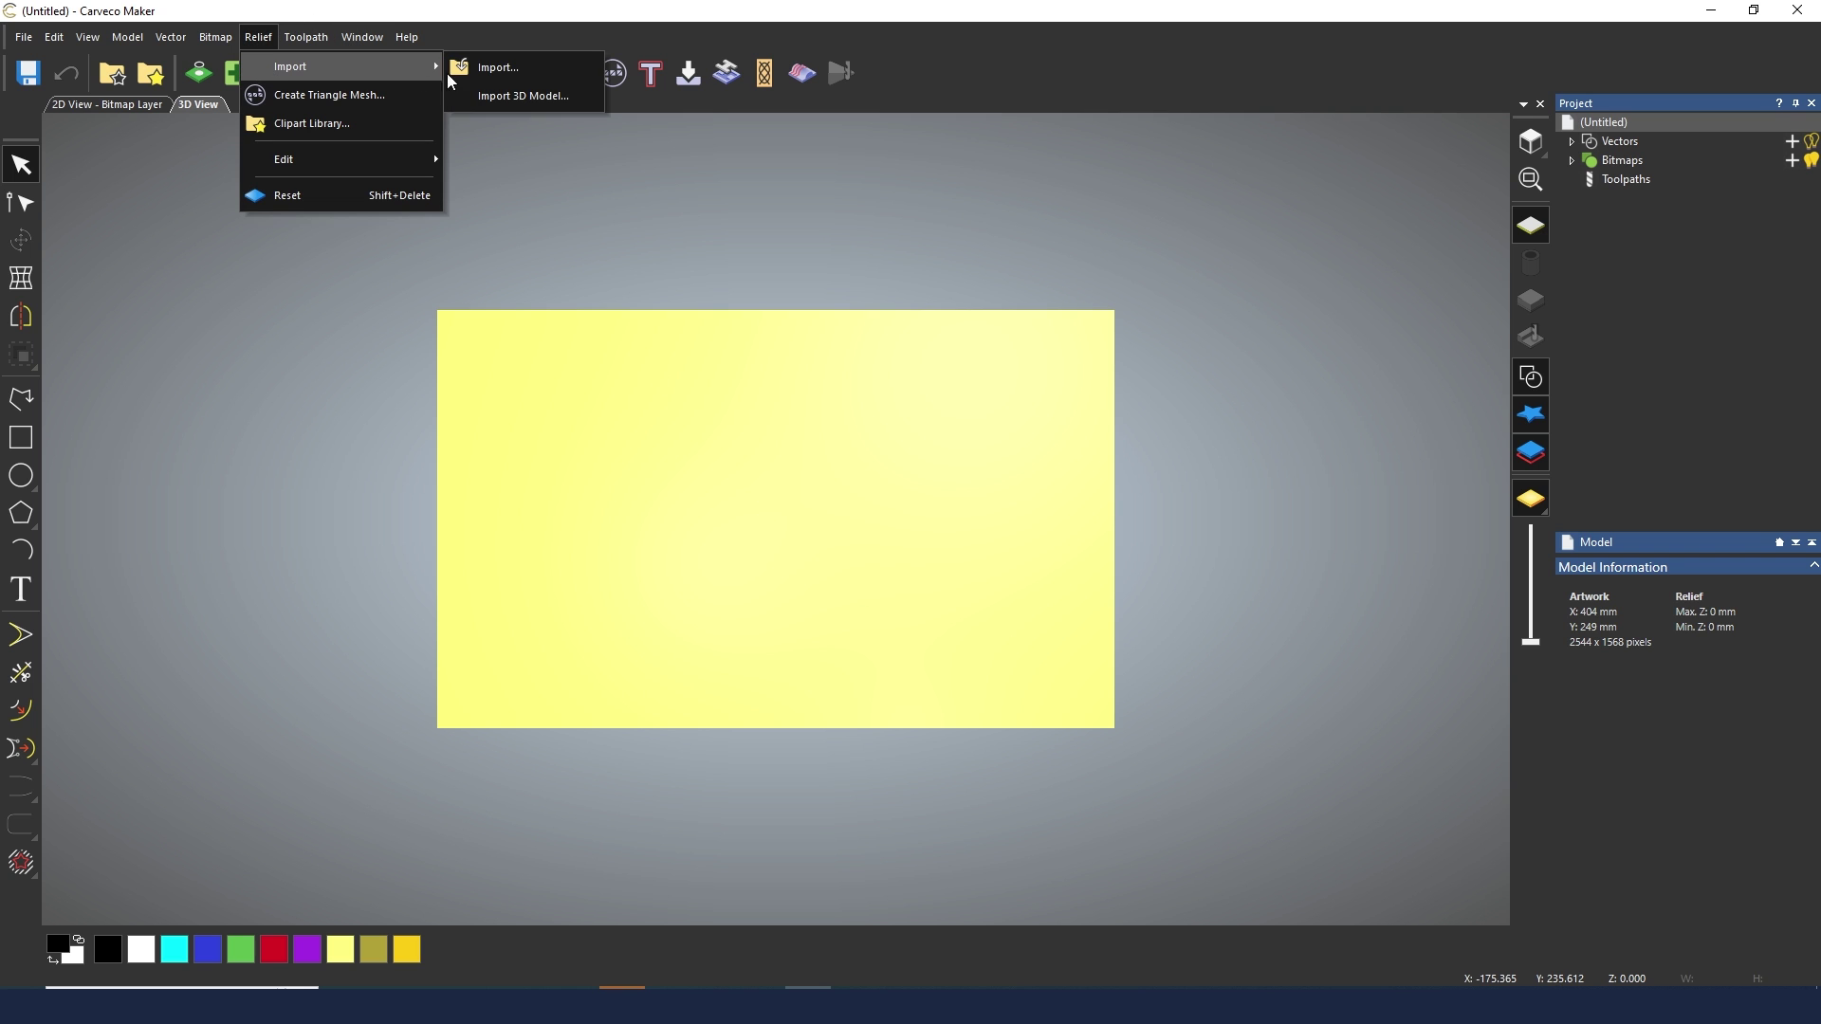
click(554, 94)
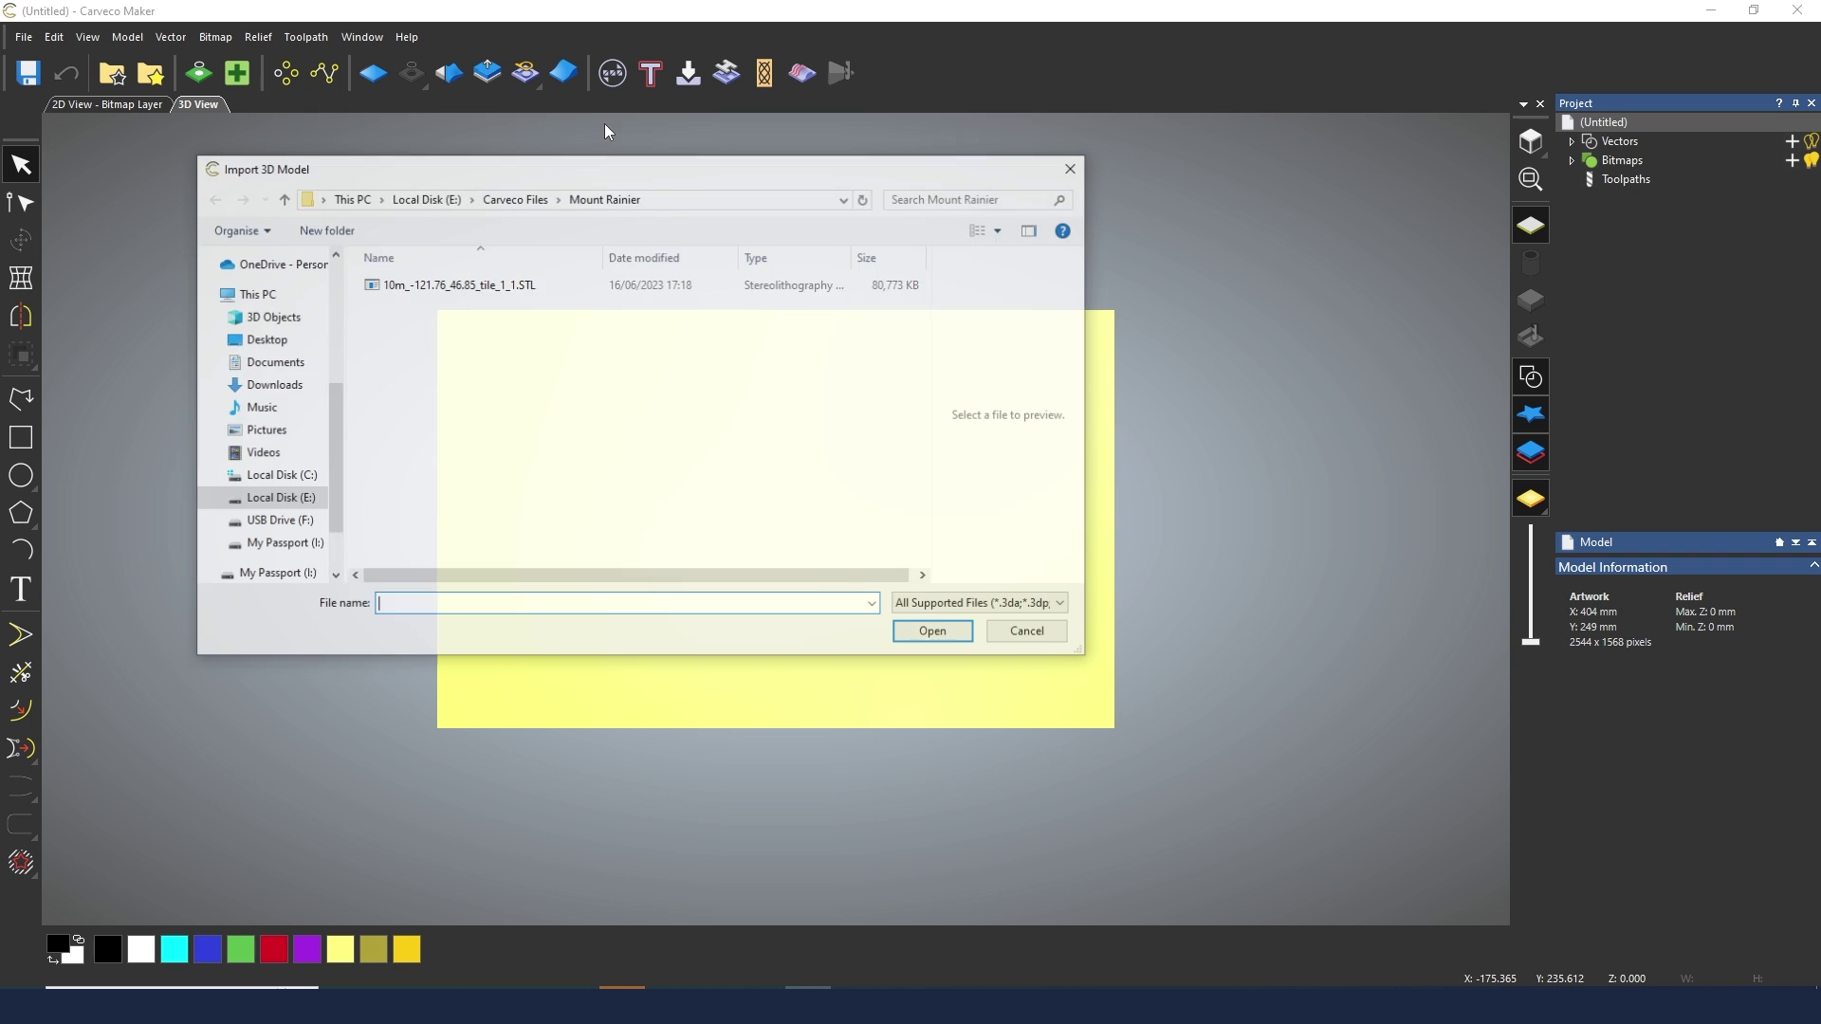
click(459, 285)
click(951, 635)
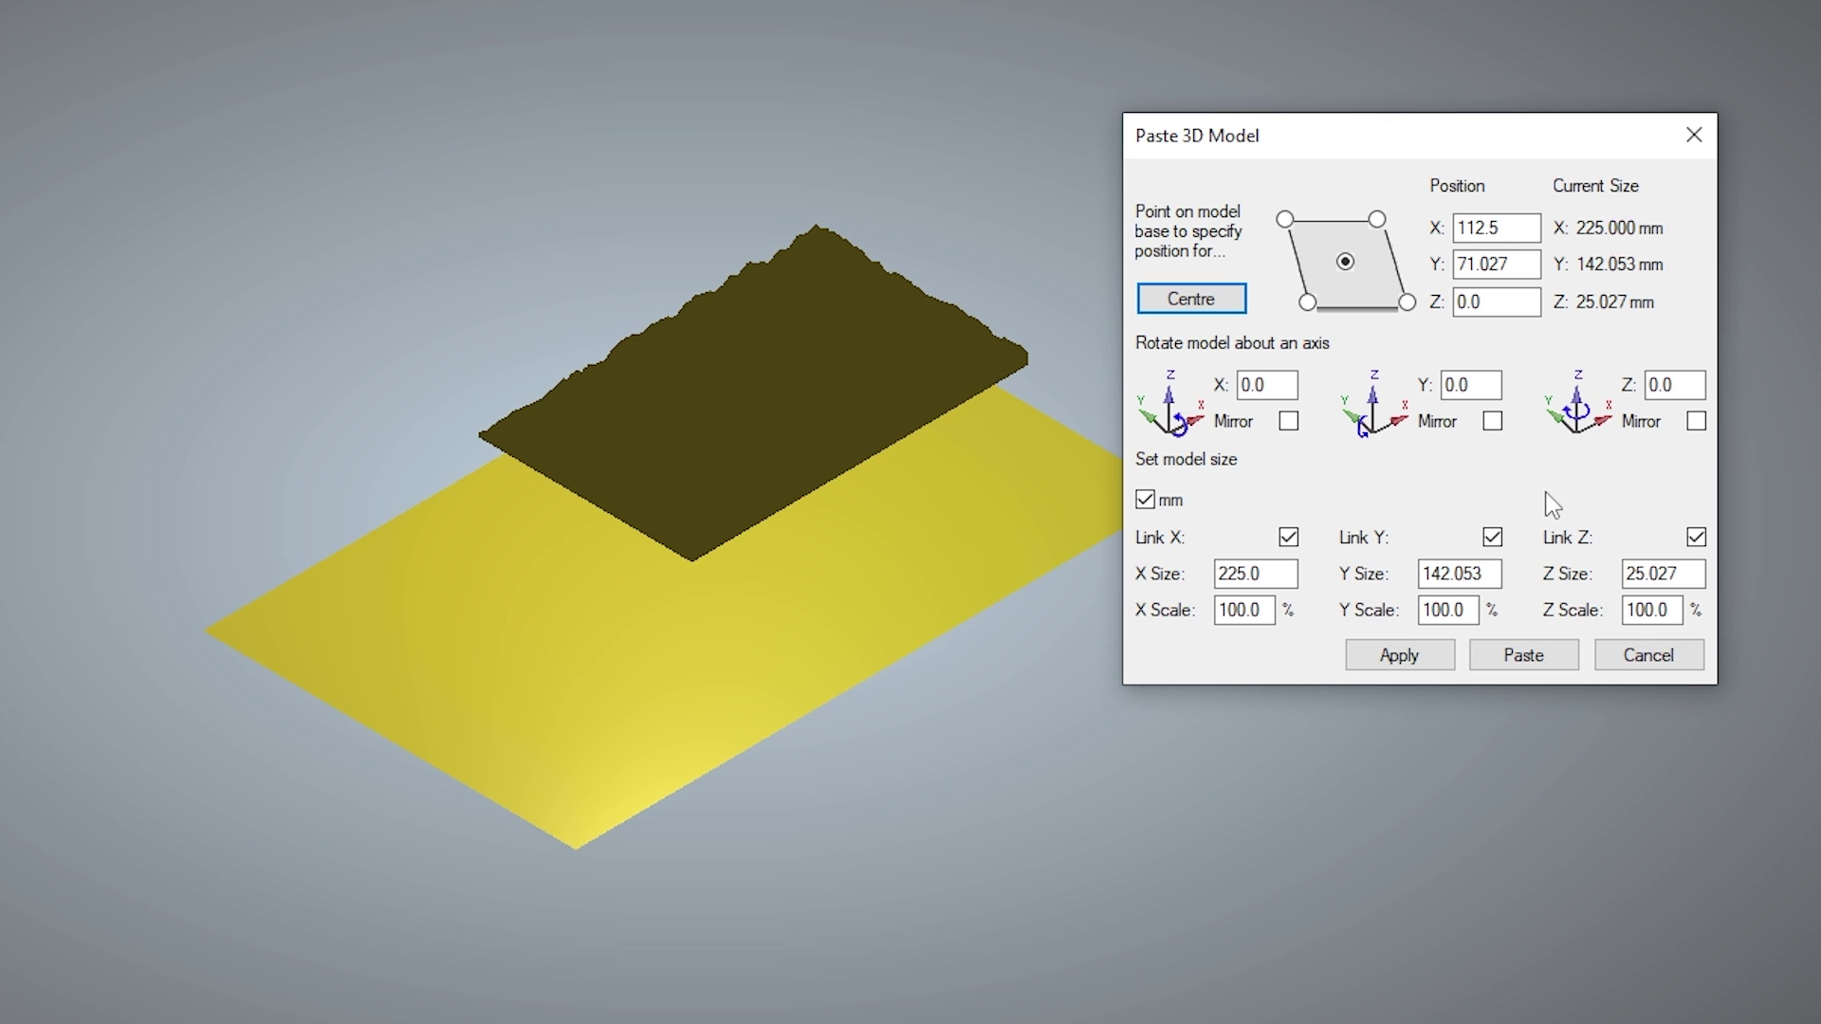
Step: Scale the terrain to 404 mm X size, centre it at the origin and paste it into the relief
click(1492, 536)
click(1294, 573)
drag(1295, 573, 1209, 575)
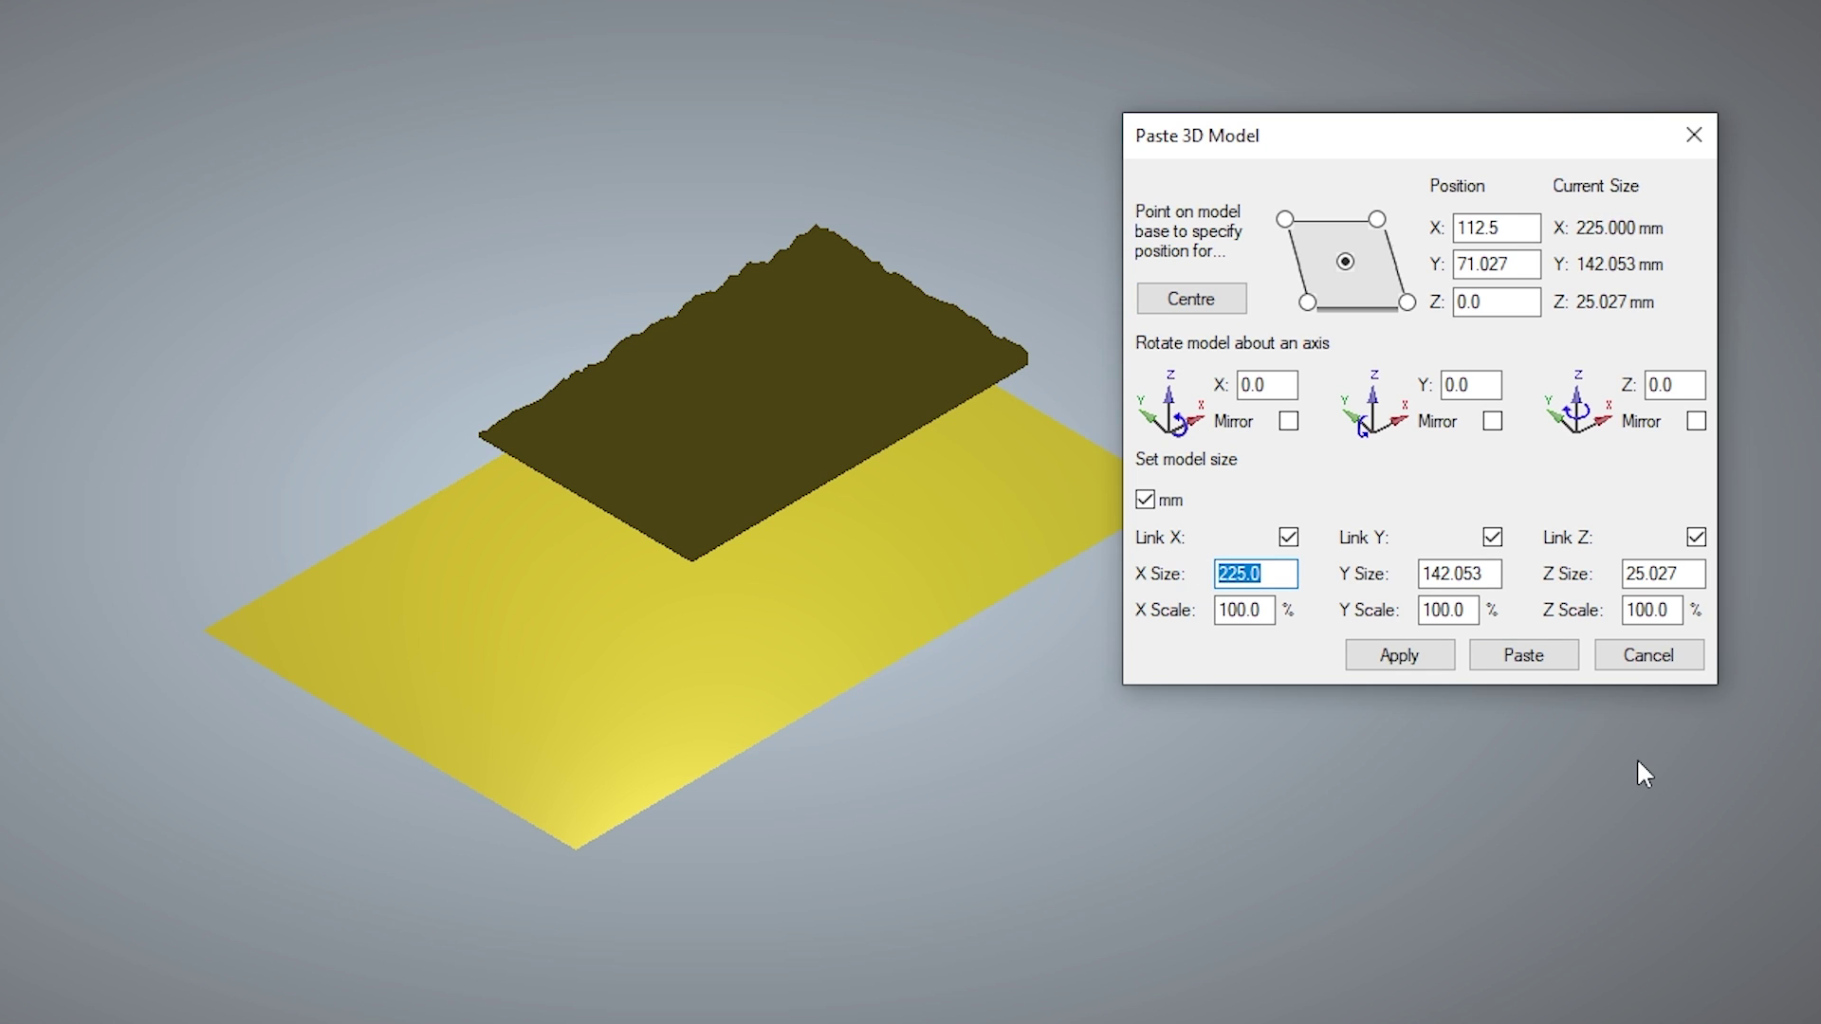
text(404)
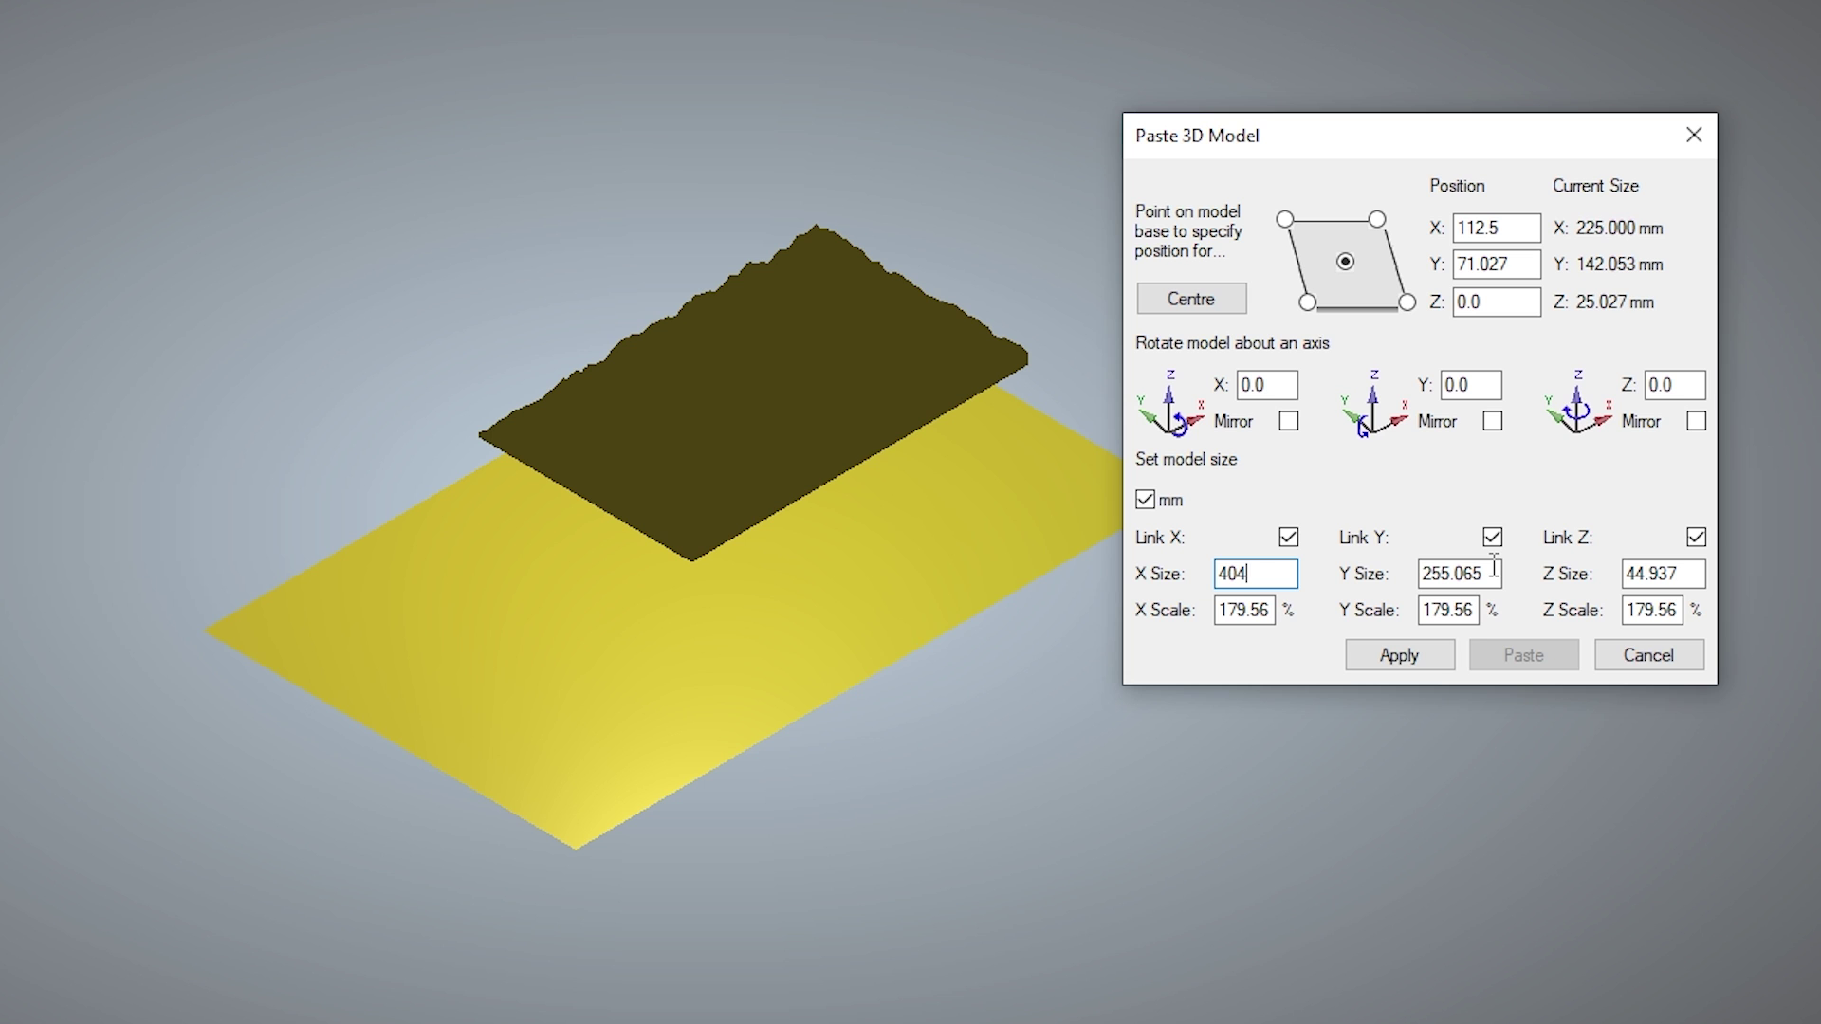
click(1411, 664)
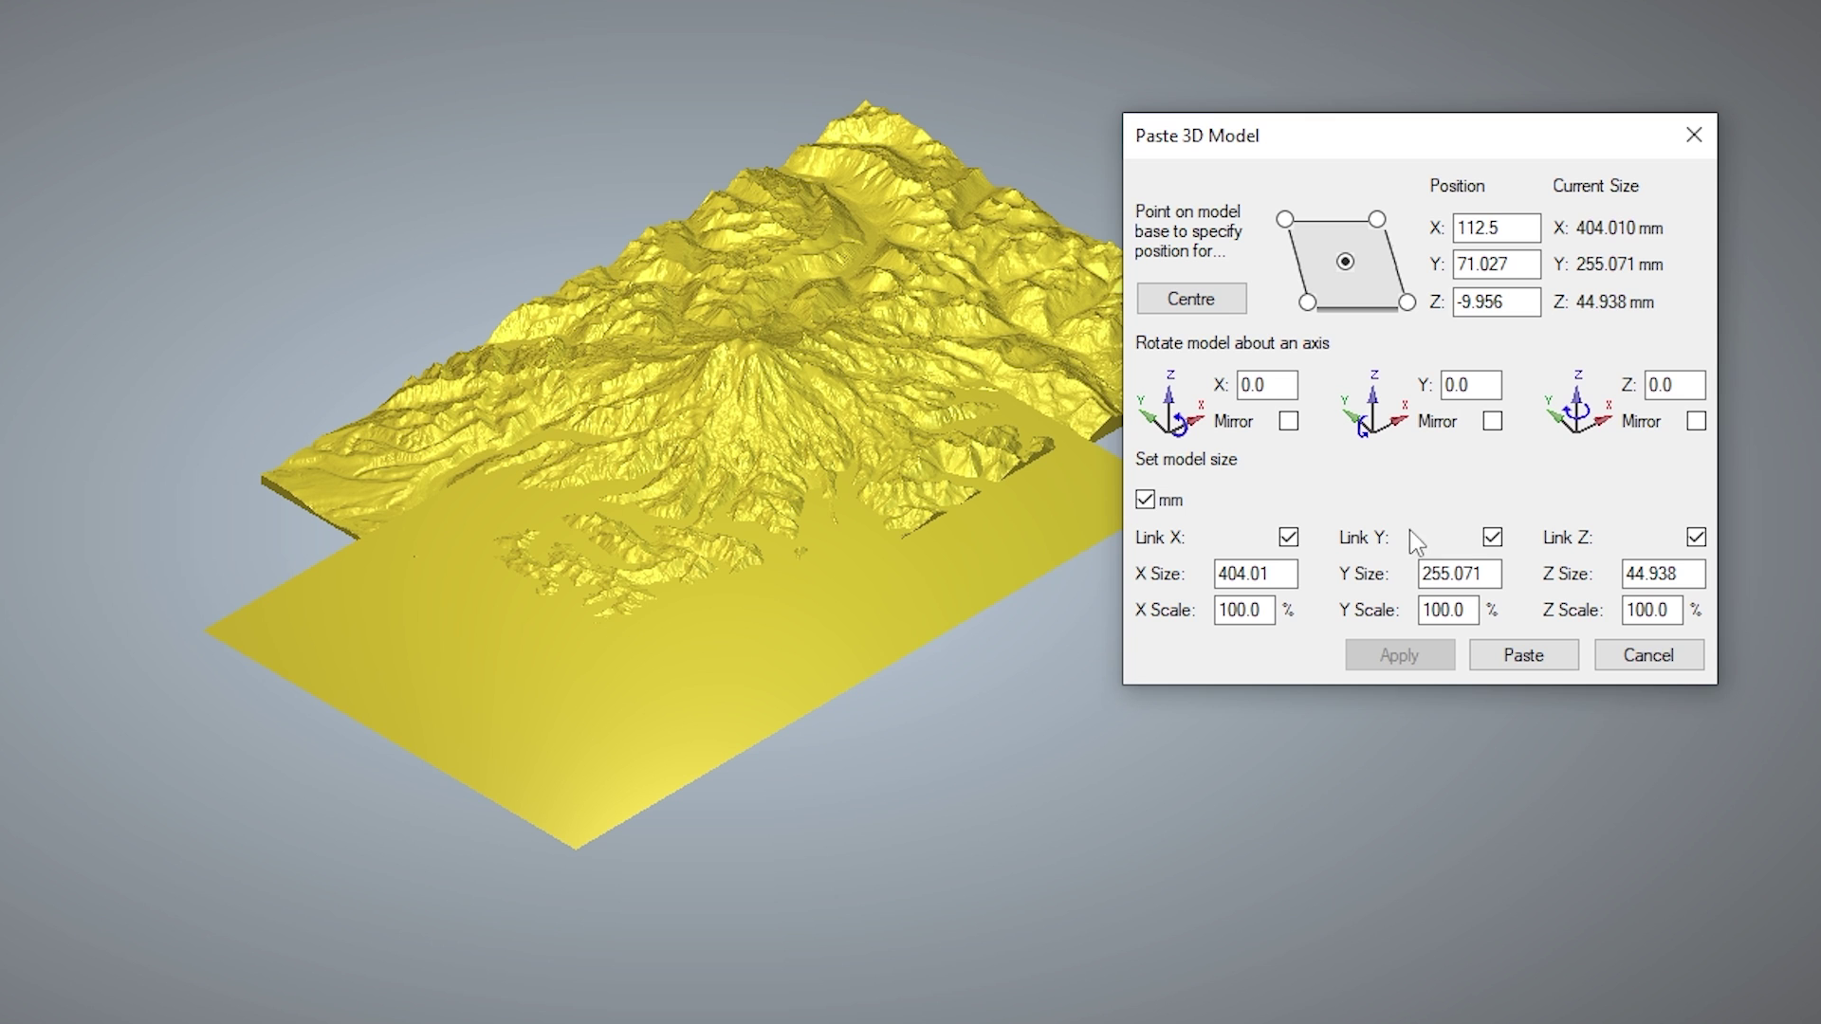
click(1187, 306)
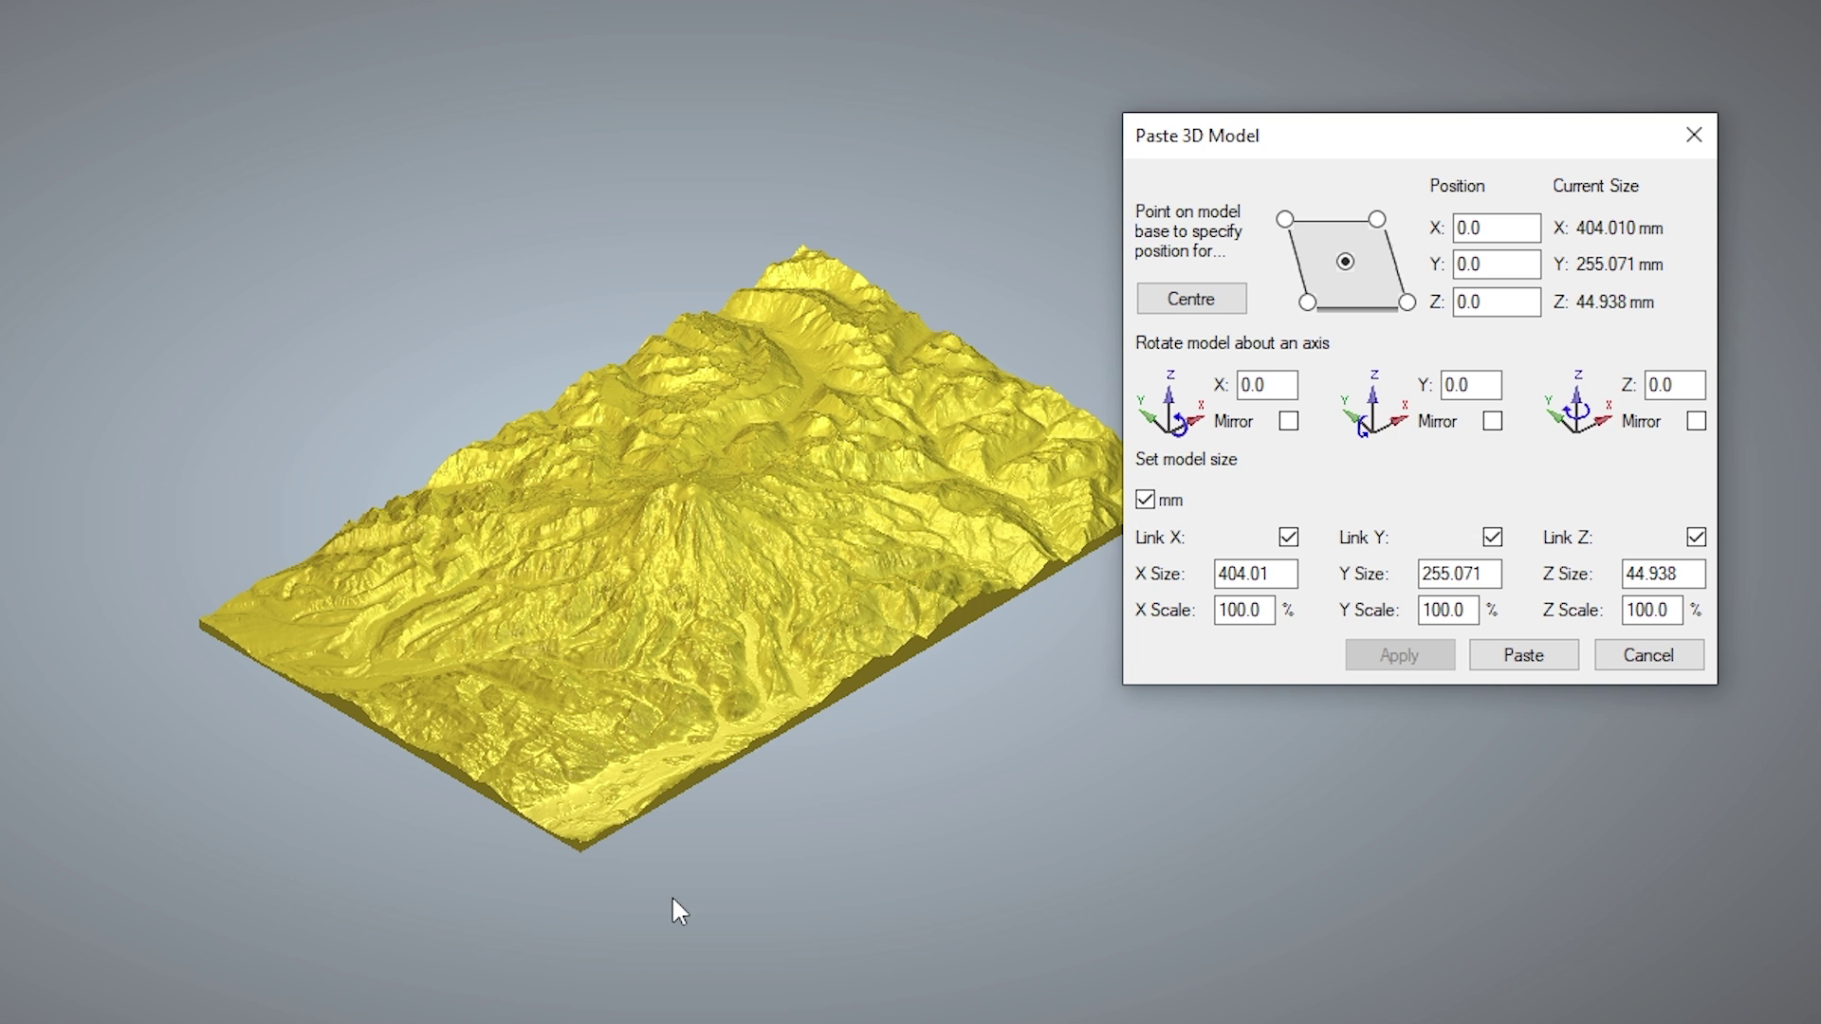
click(1521, 664)
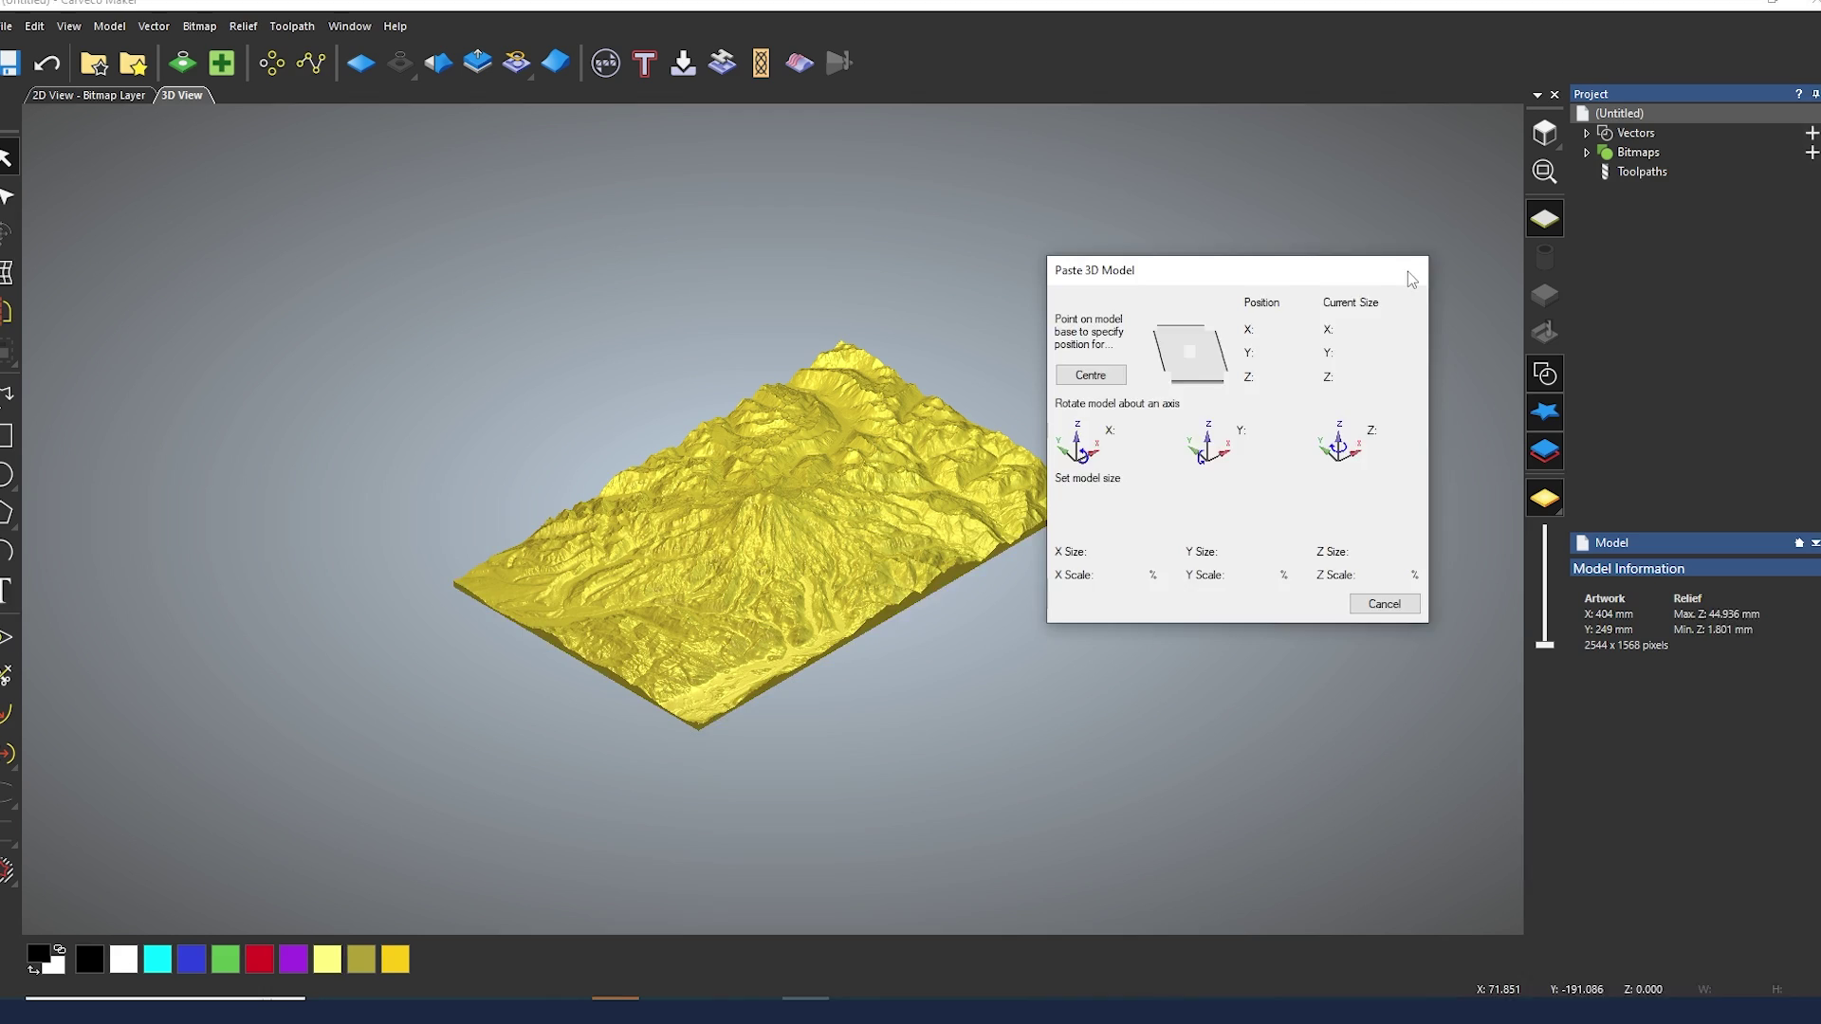
click(1407, 273)
Step: Orbit the pasted terrain to an oblique view and show the Toolpaths panel
scroll(810, 534, up, 3)
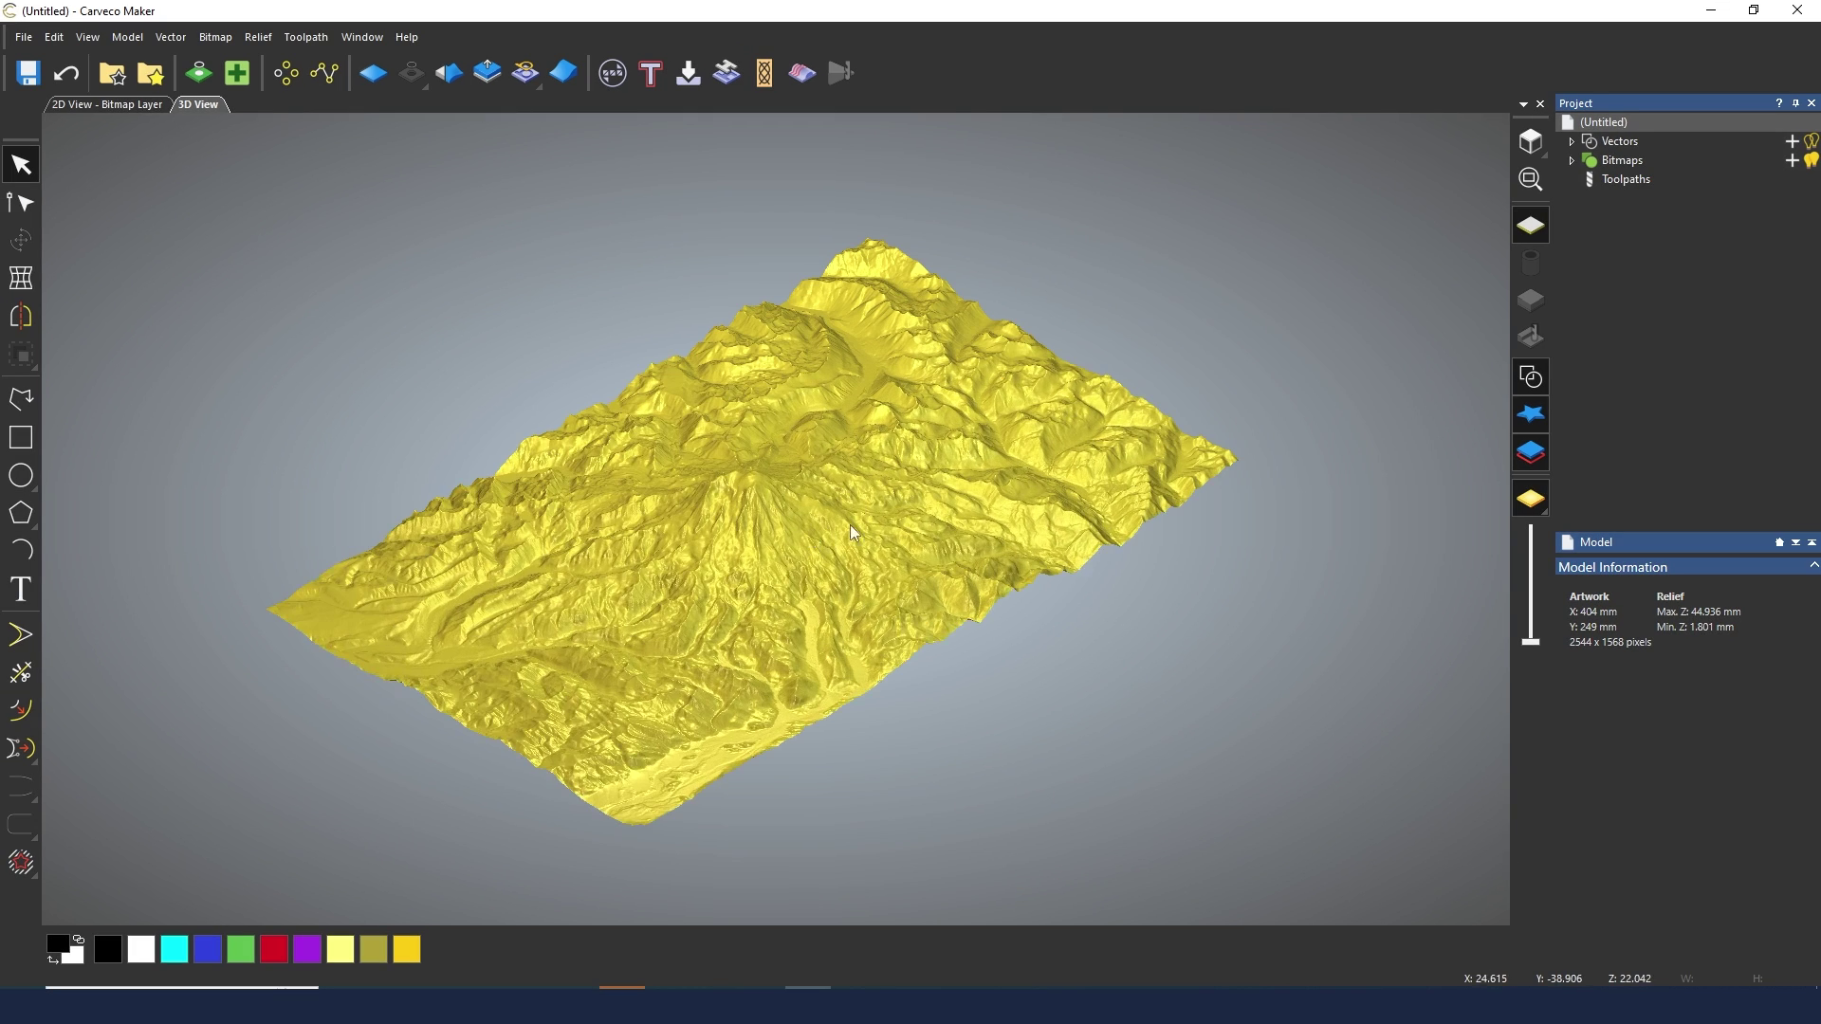
drag(892, 520, 694, 591)
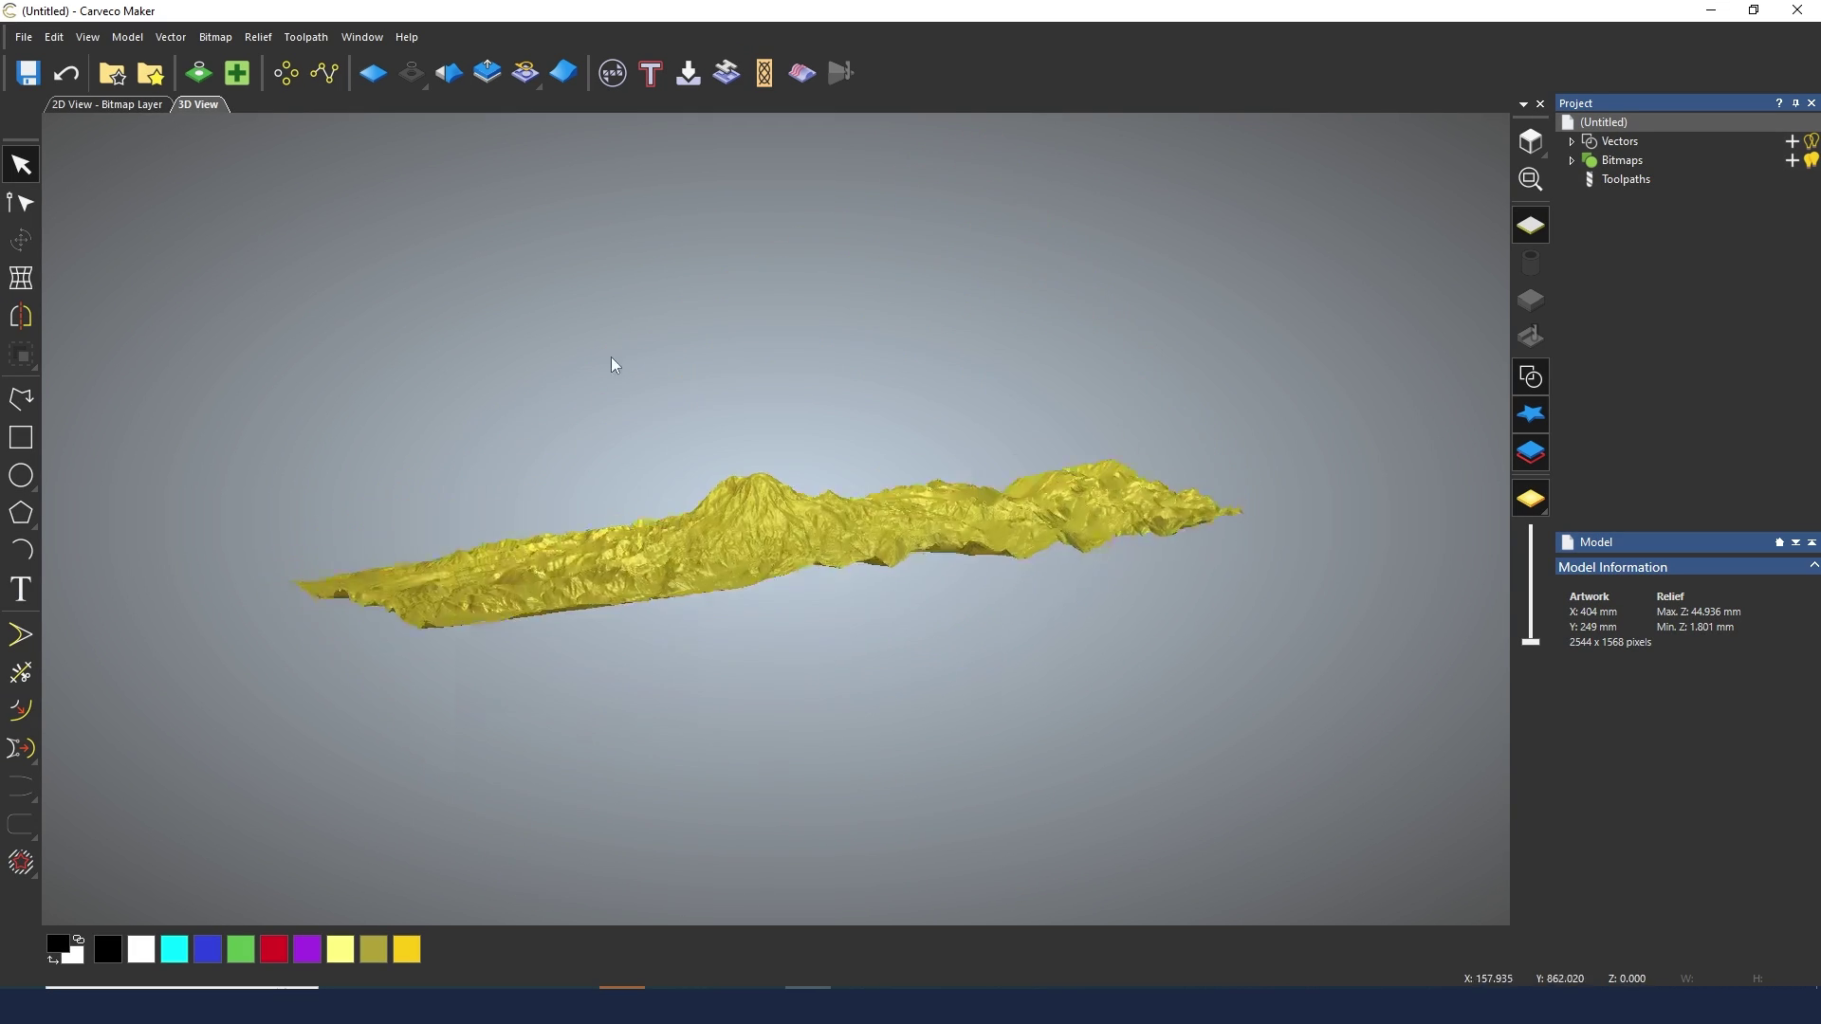
drag(612, 358, 844, 510)
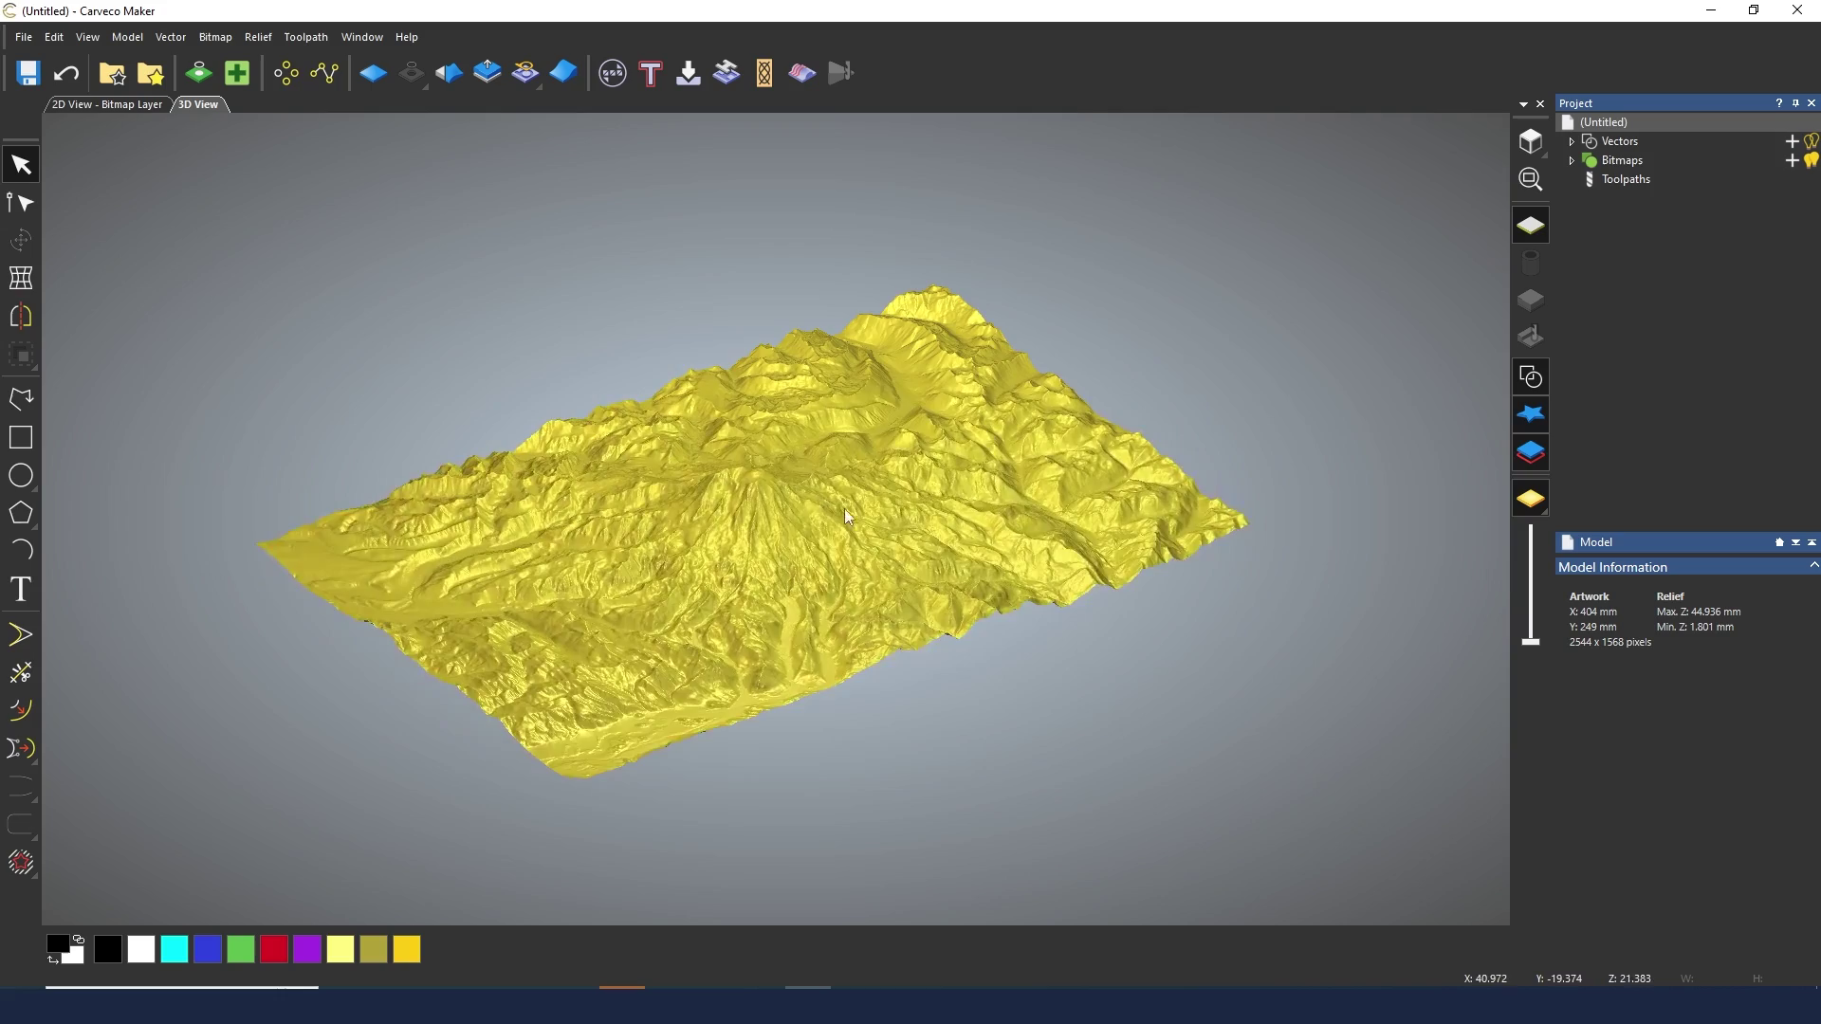
scroll(844, 508, up, 5)
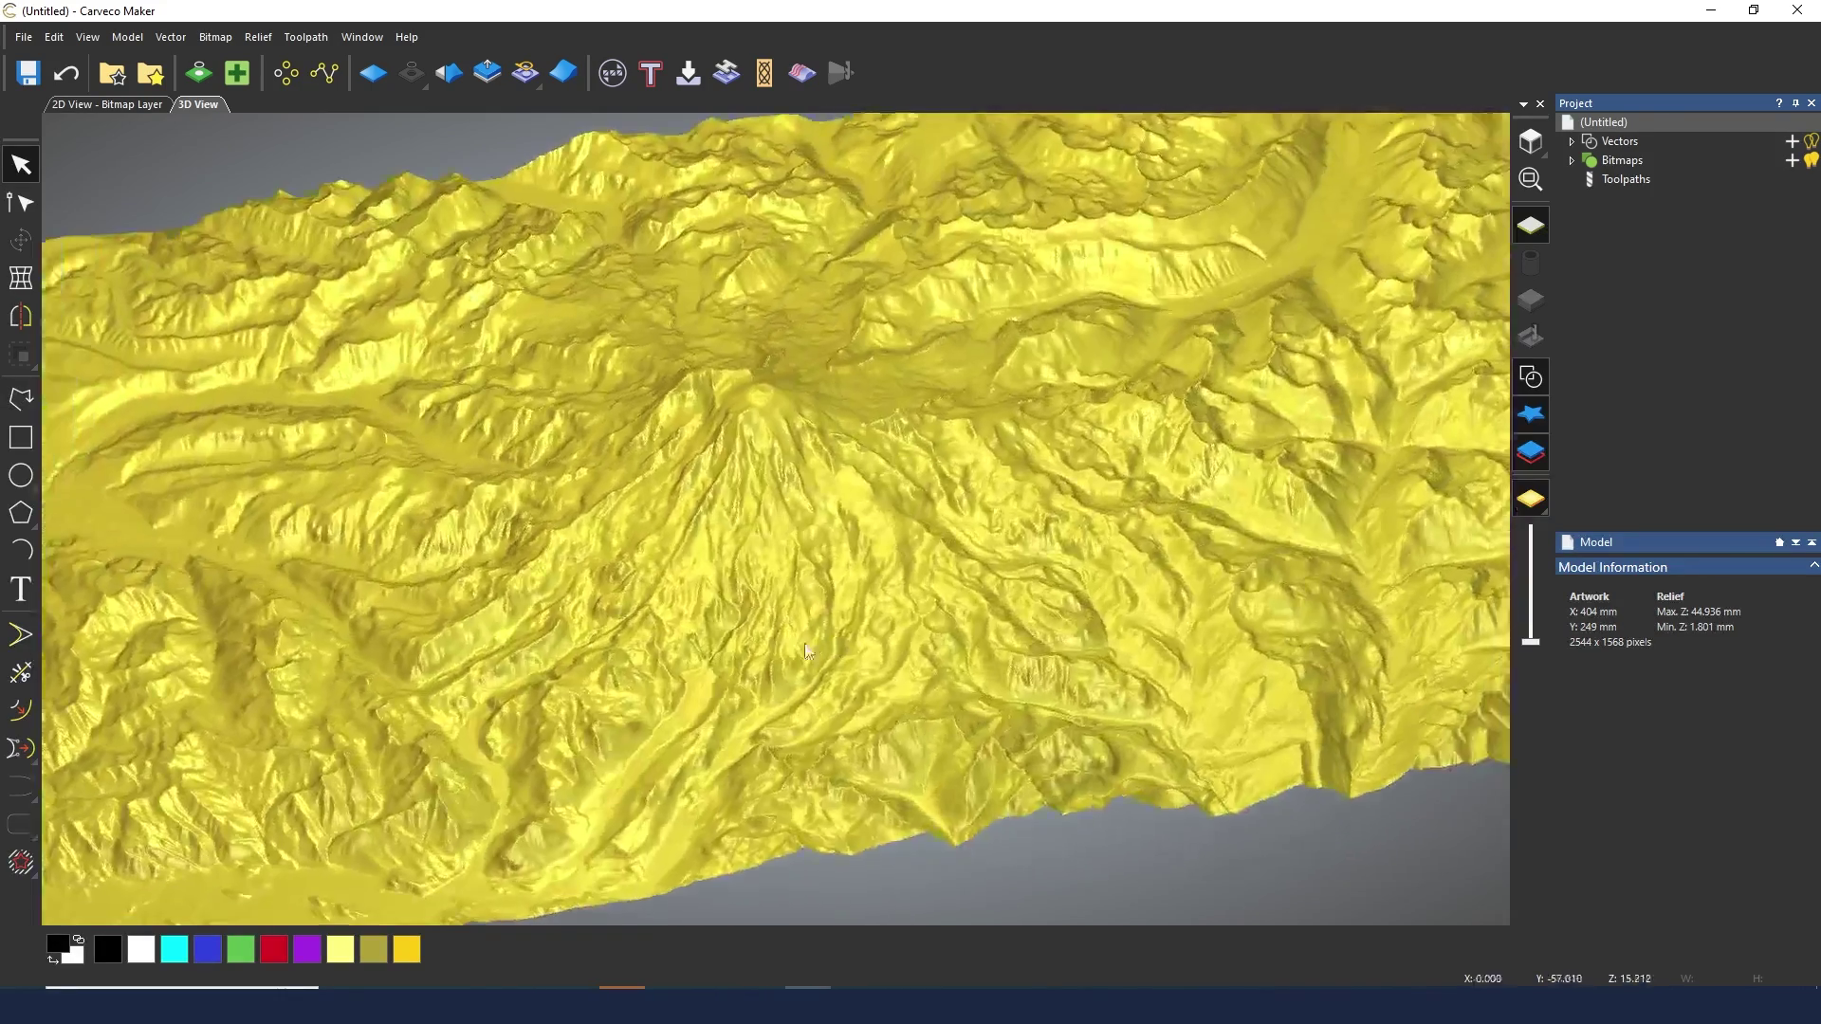
scroll(807, 650, down, 5)
drag(1063, 488, 947, 475)
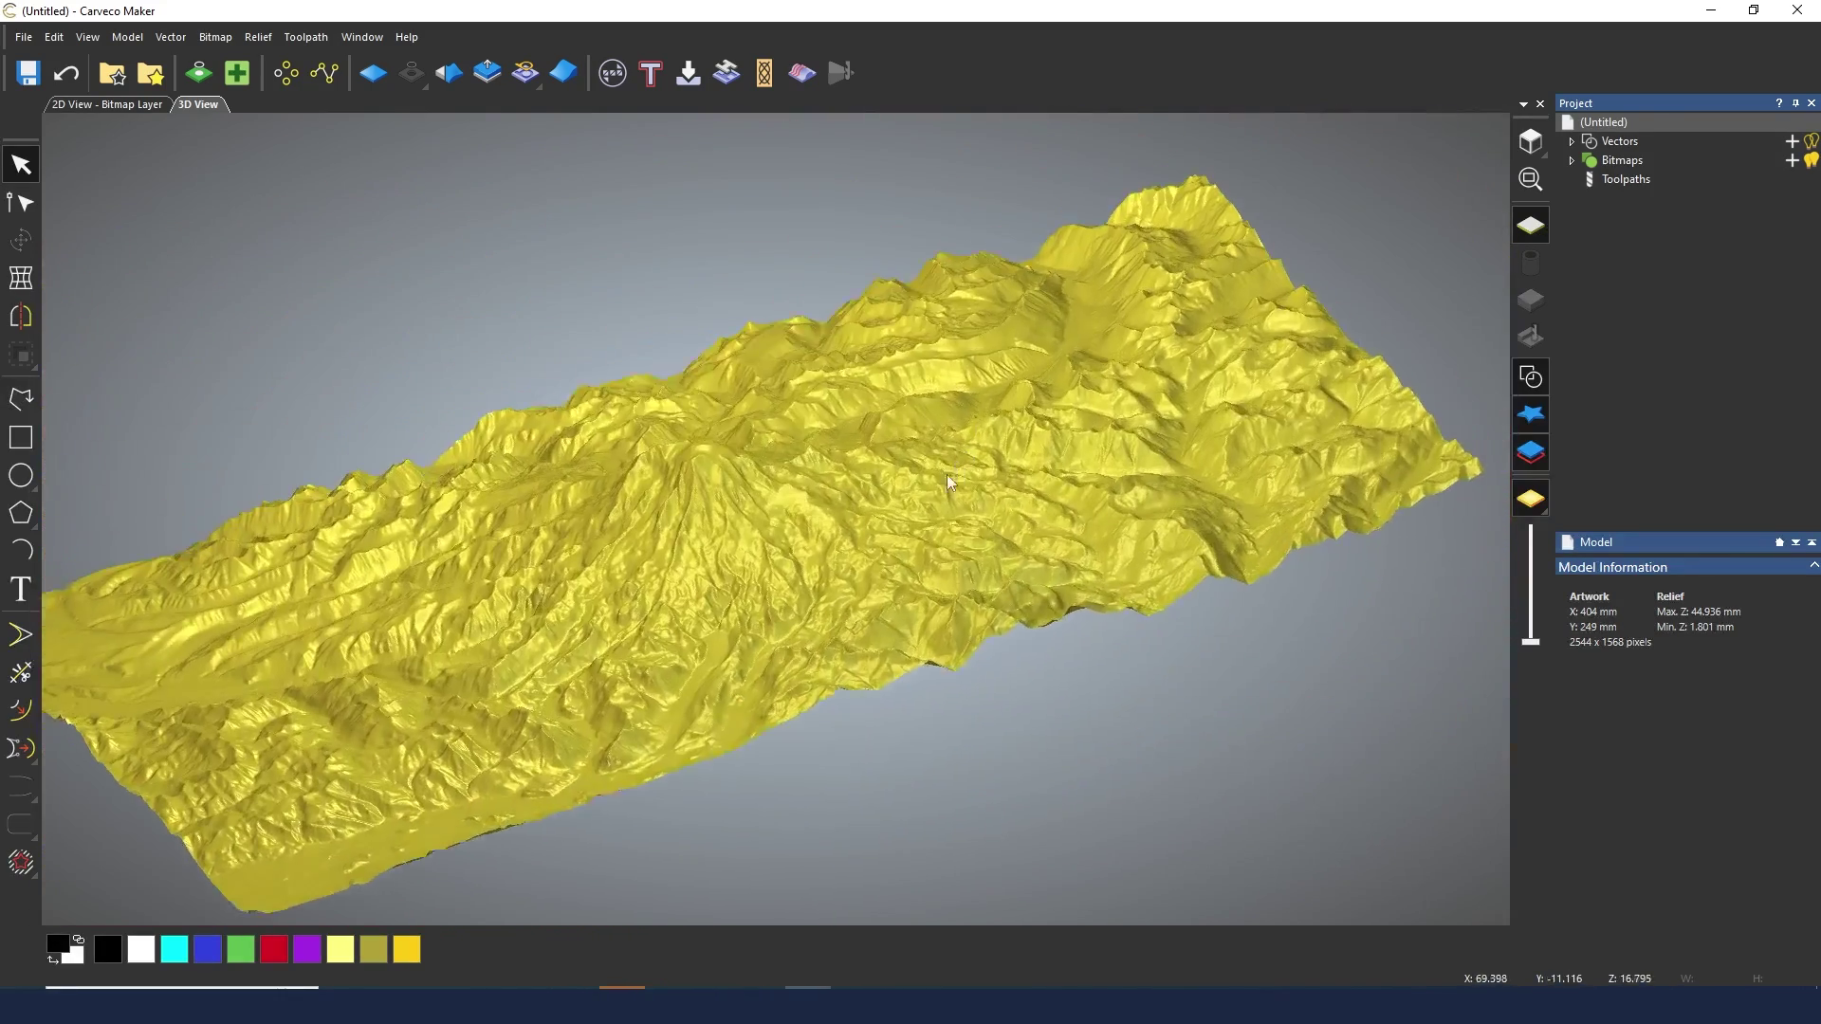
scroll(939, 484, down, 4)
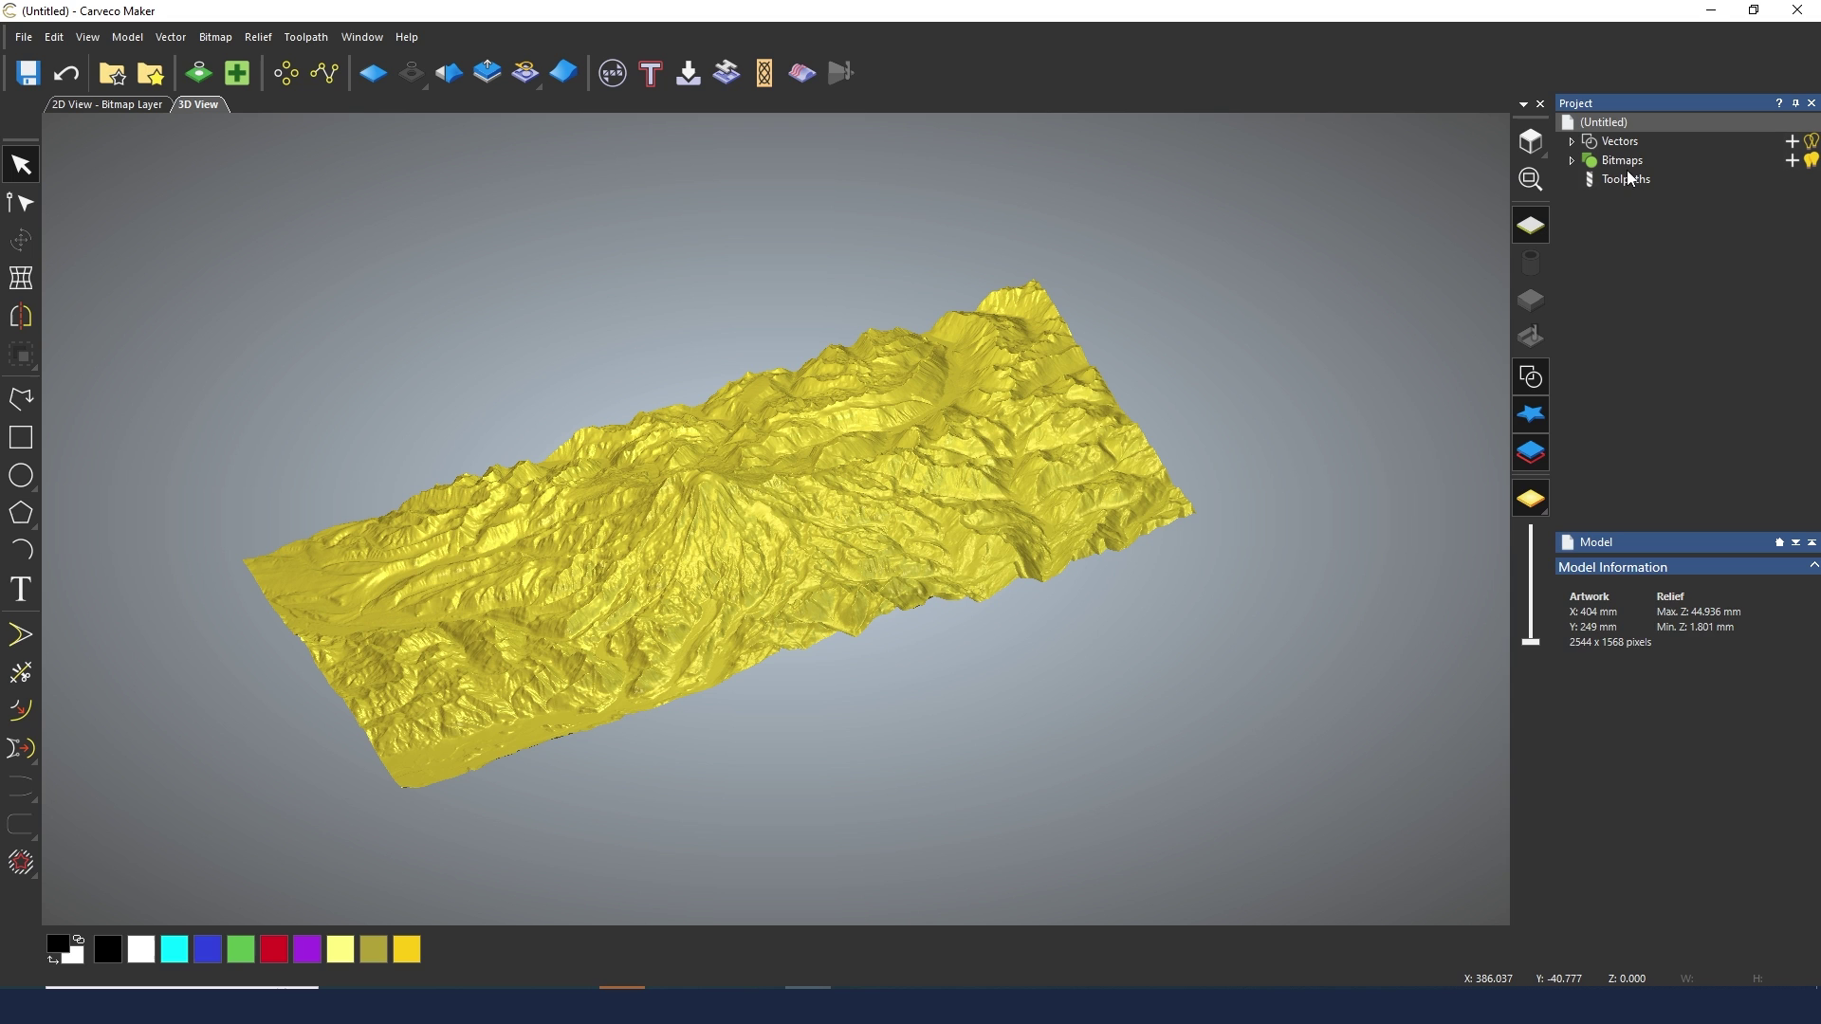
click(1623, 179)
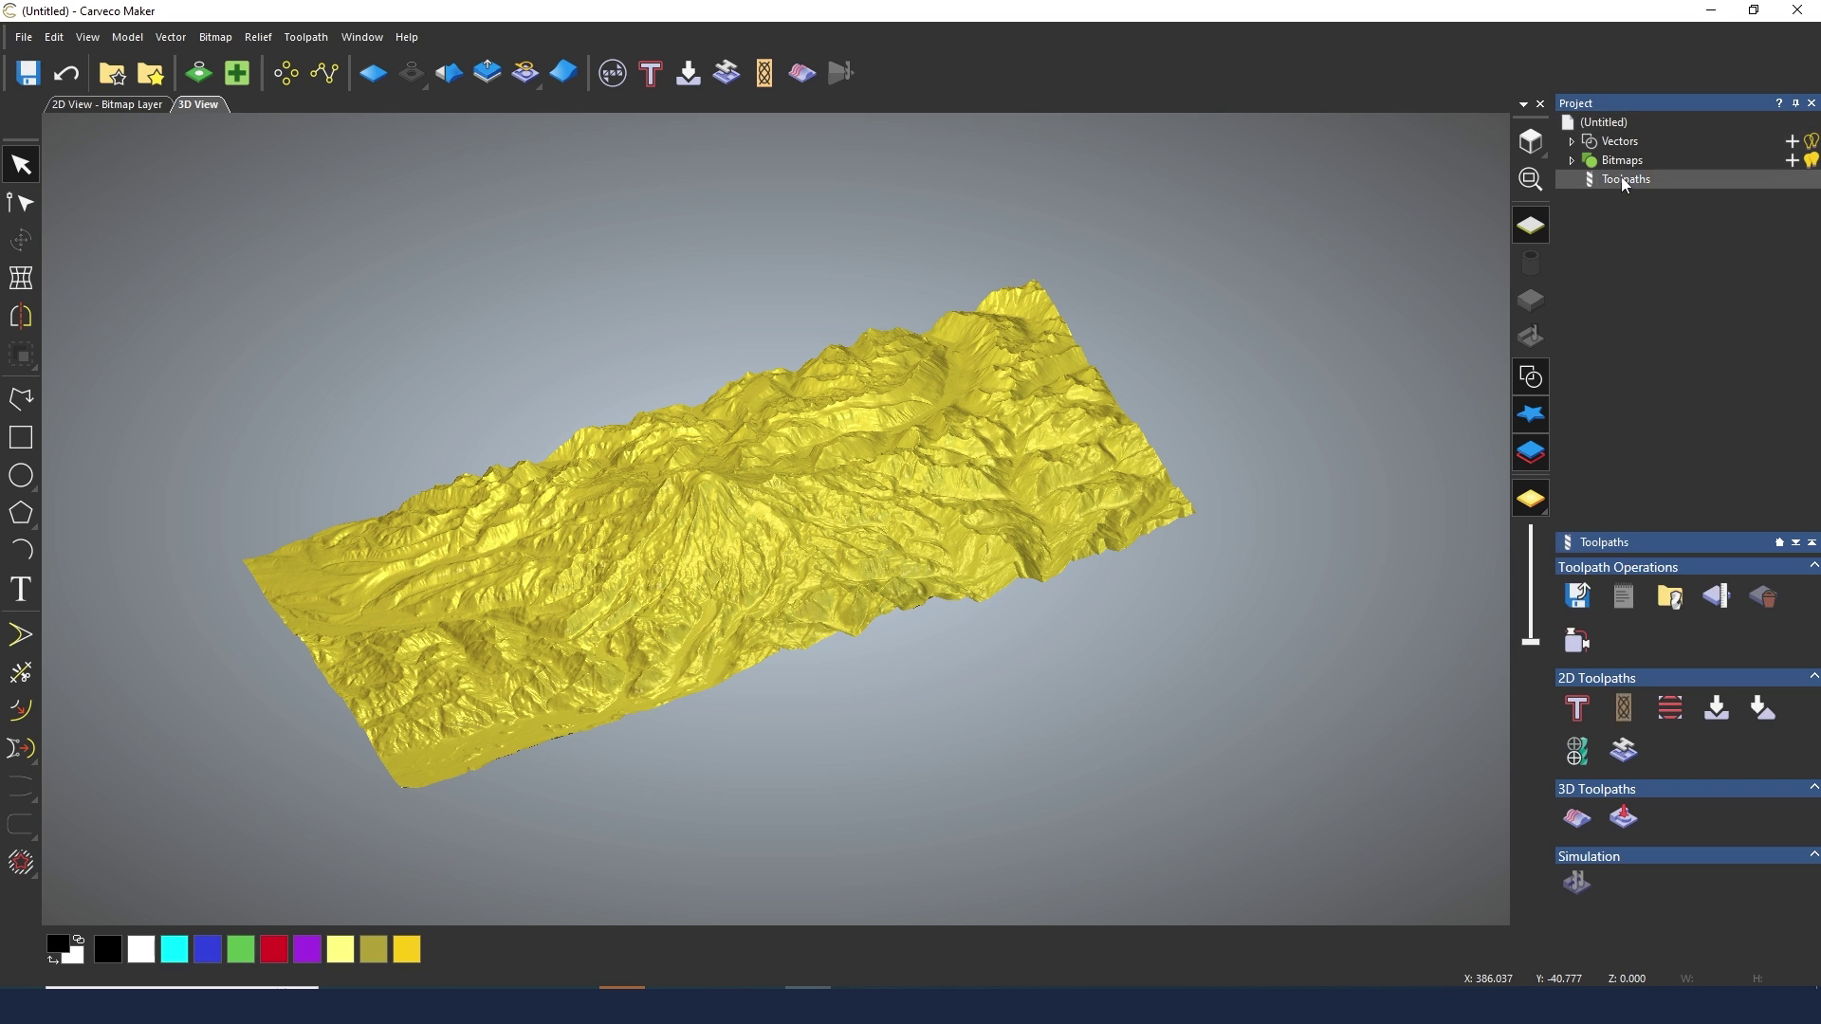
Step: Start Machine Relief and pick the W01015 1/16" tapered ball nose as finishing tool
click(802, 73)
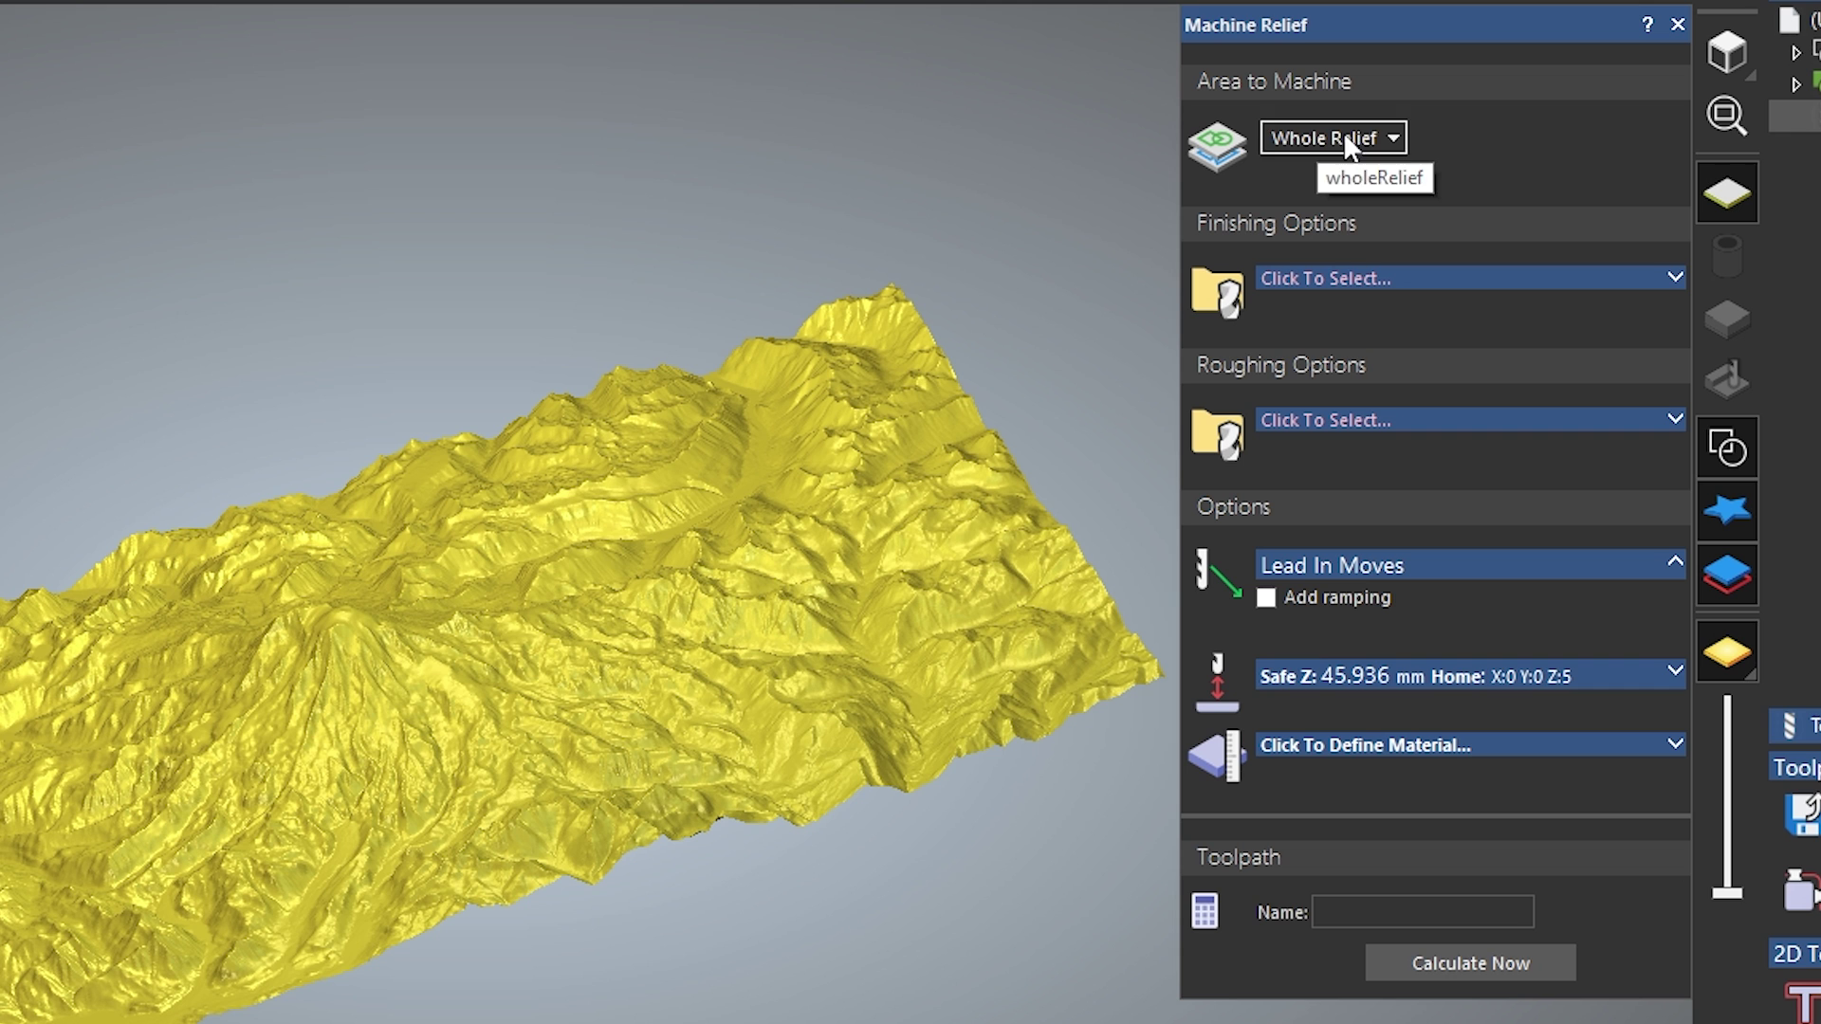
click(1402, 285)
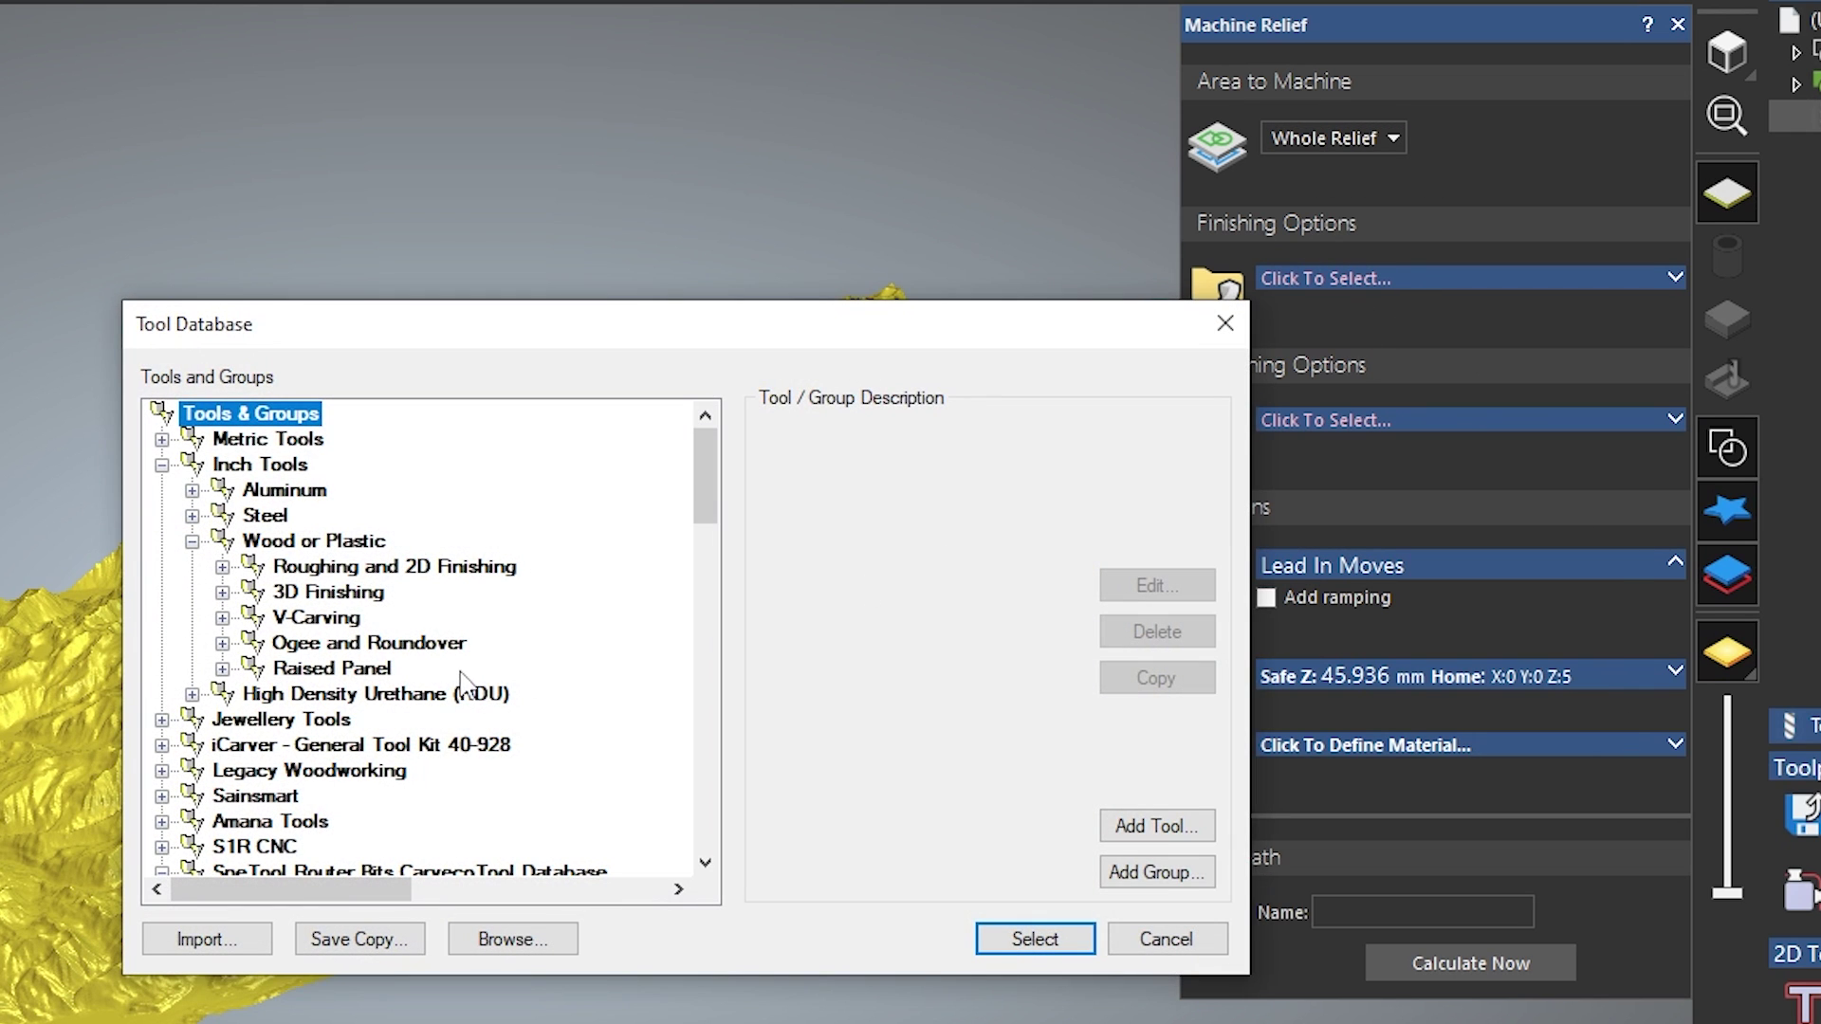
scroll(441, 667, down, 3)
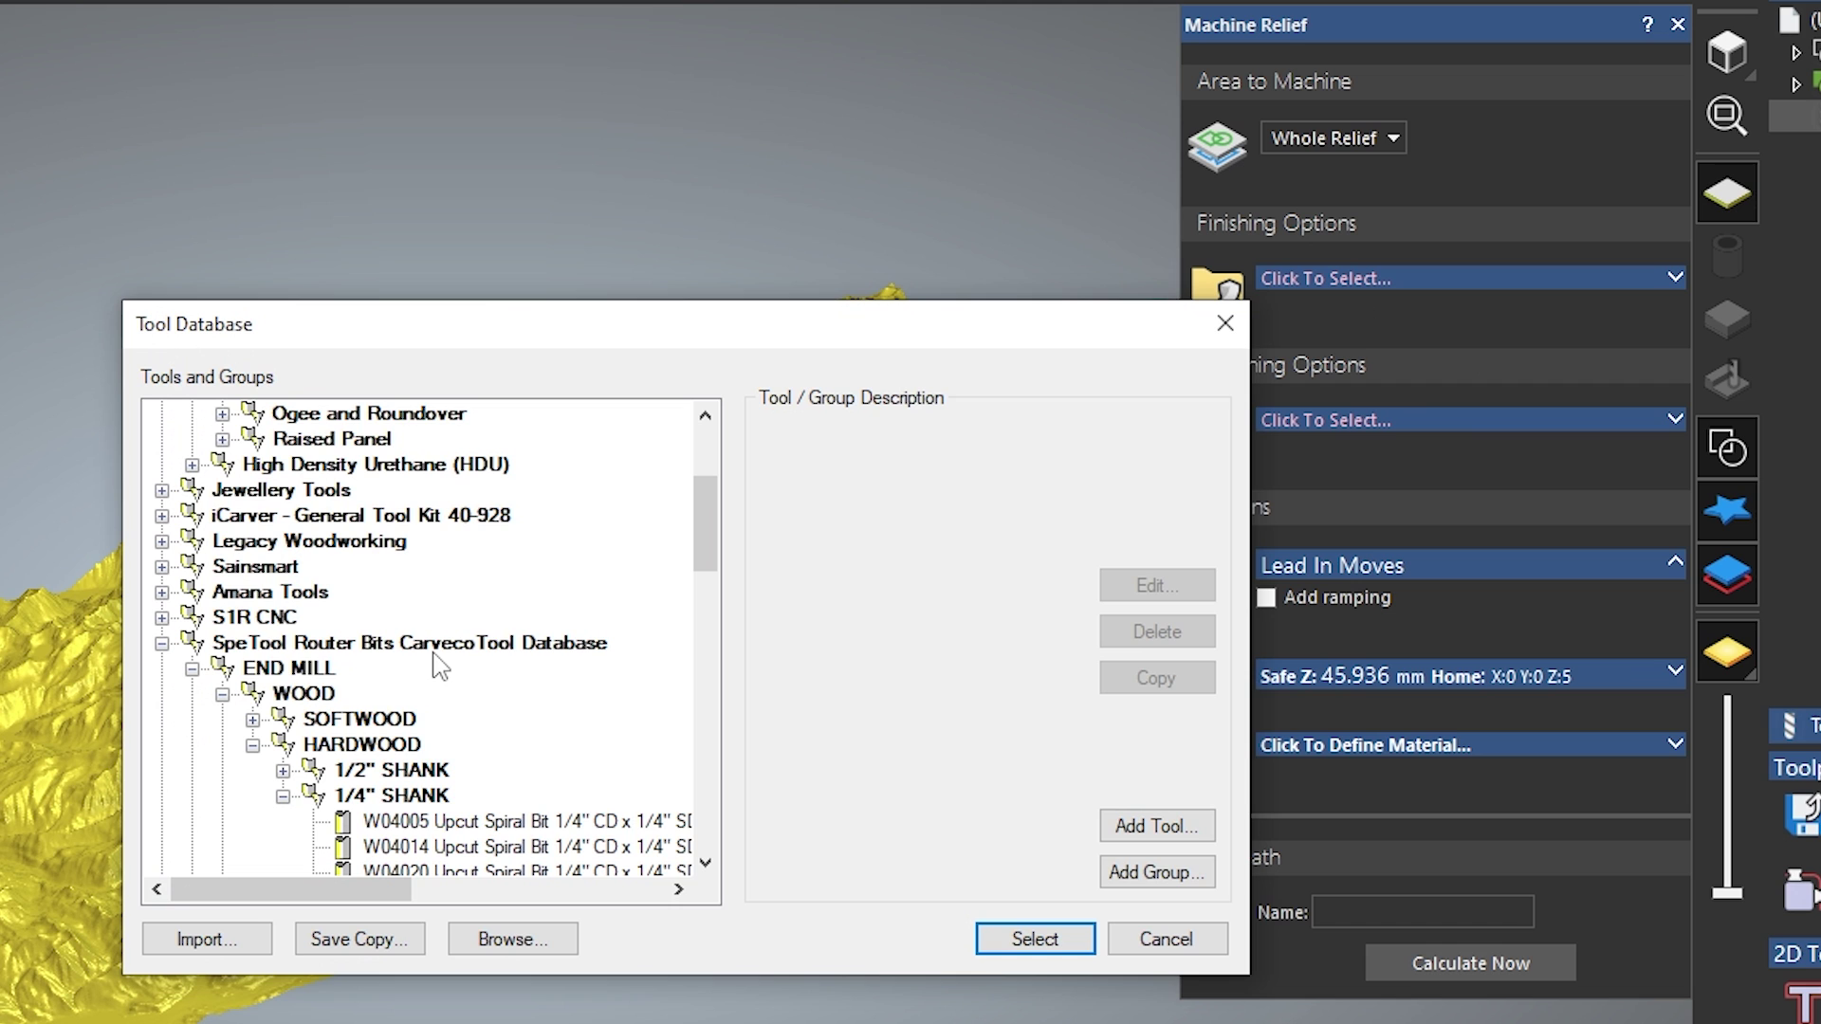
scroll(541, 683, down, 2)
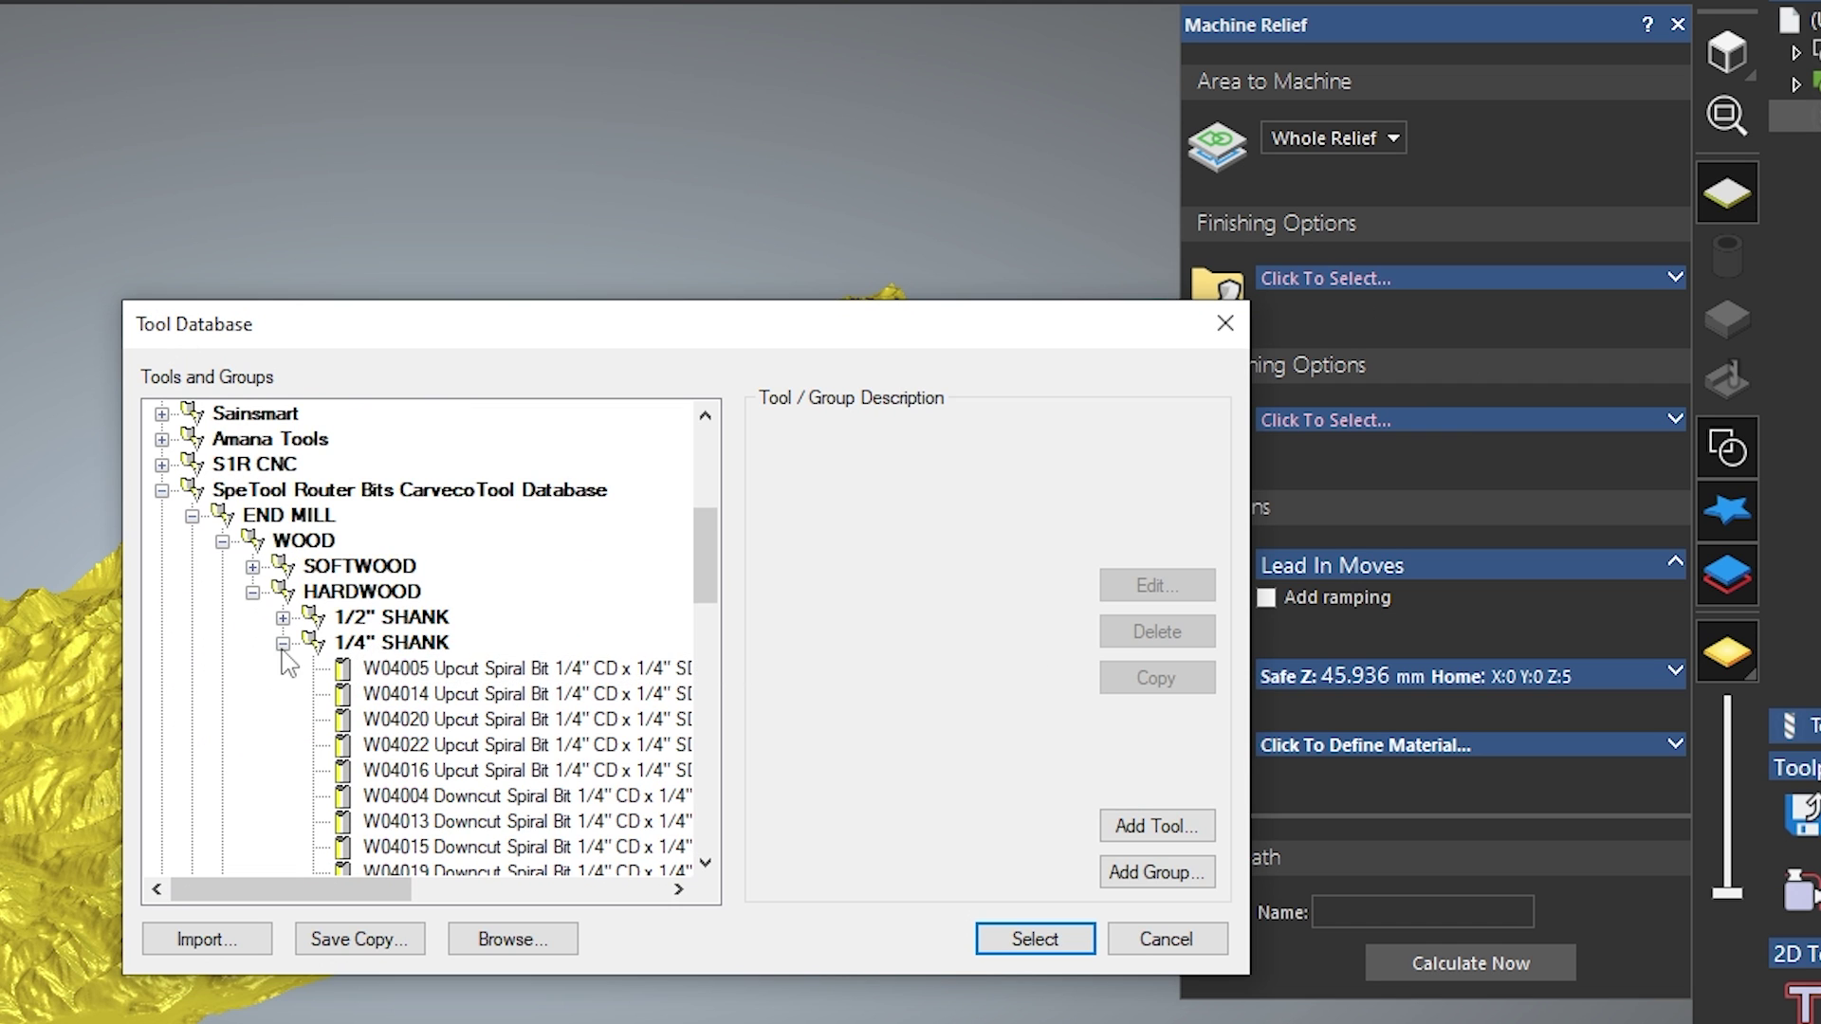
click(285, 645)
scroll(340, 653, down, 4)
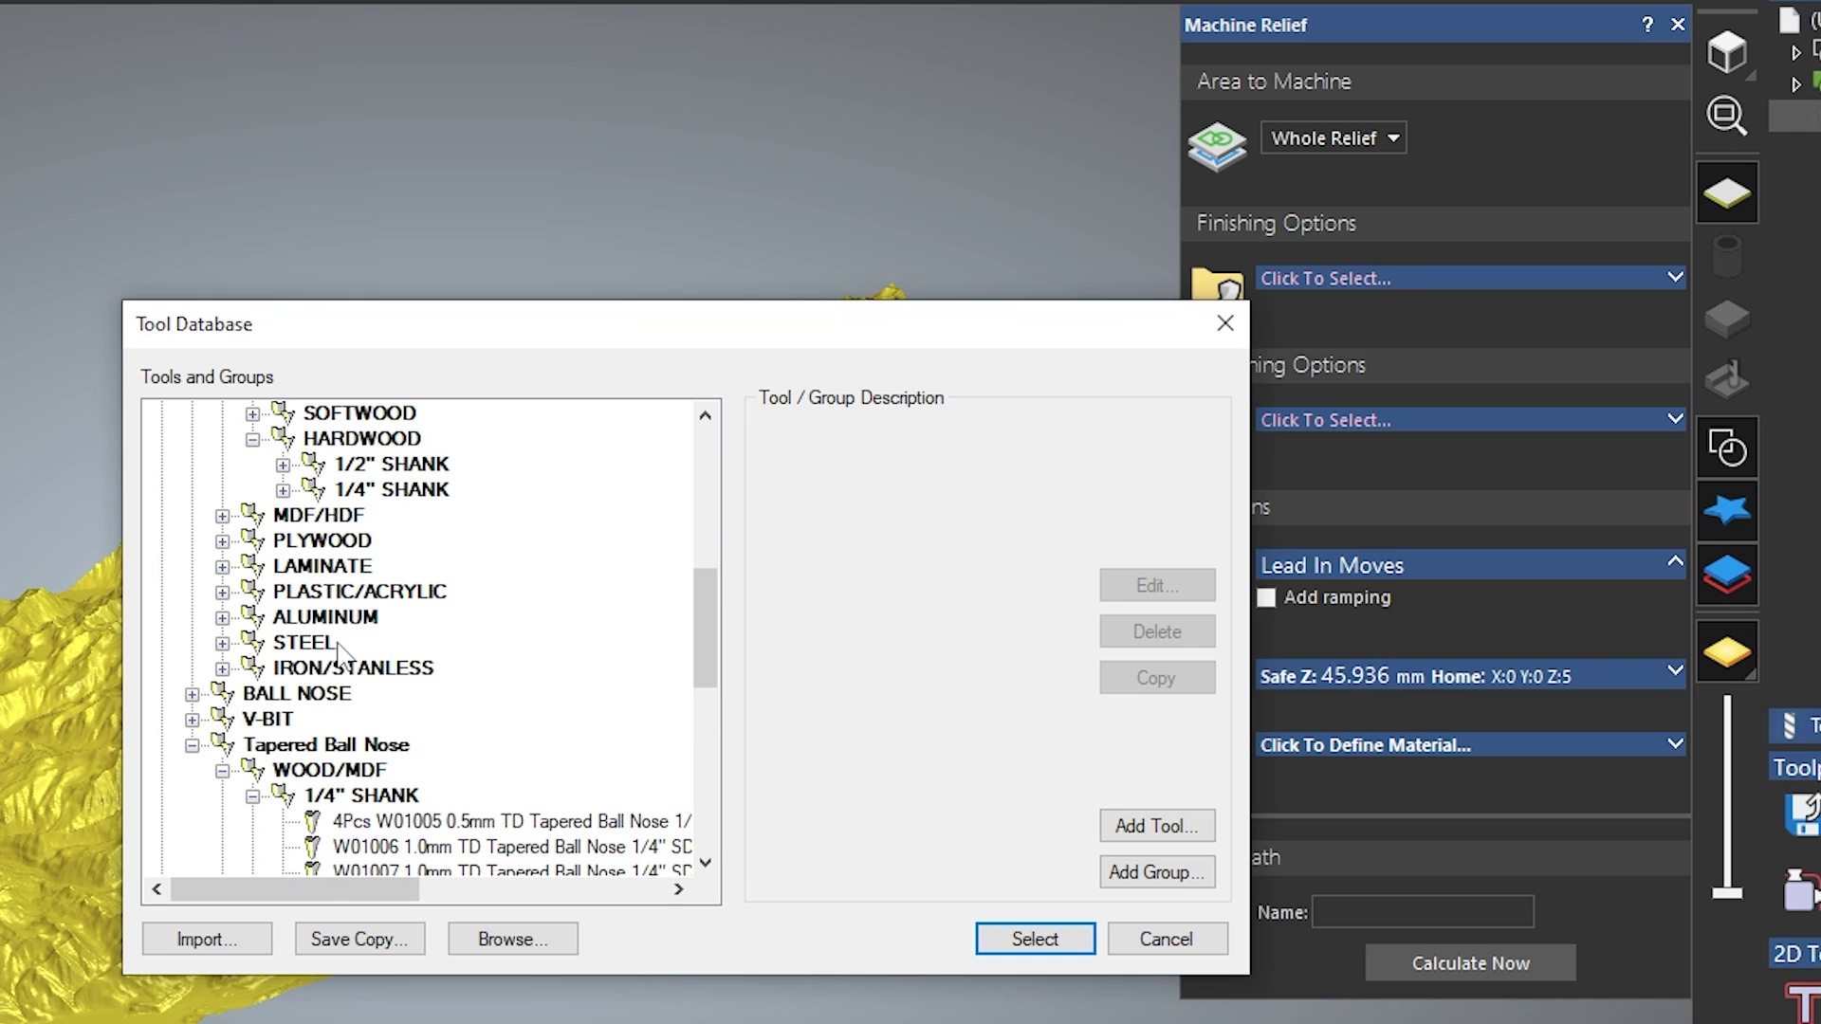
scroll(341, 654, down, 1)
scroll(360, 730, down, 2)
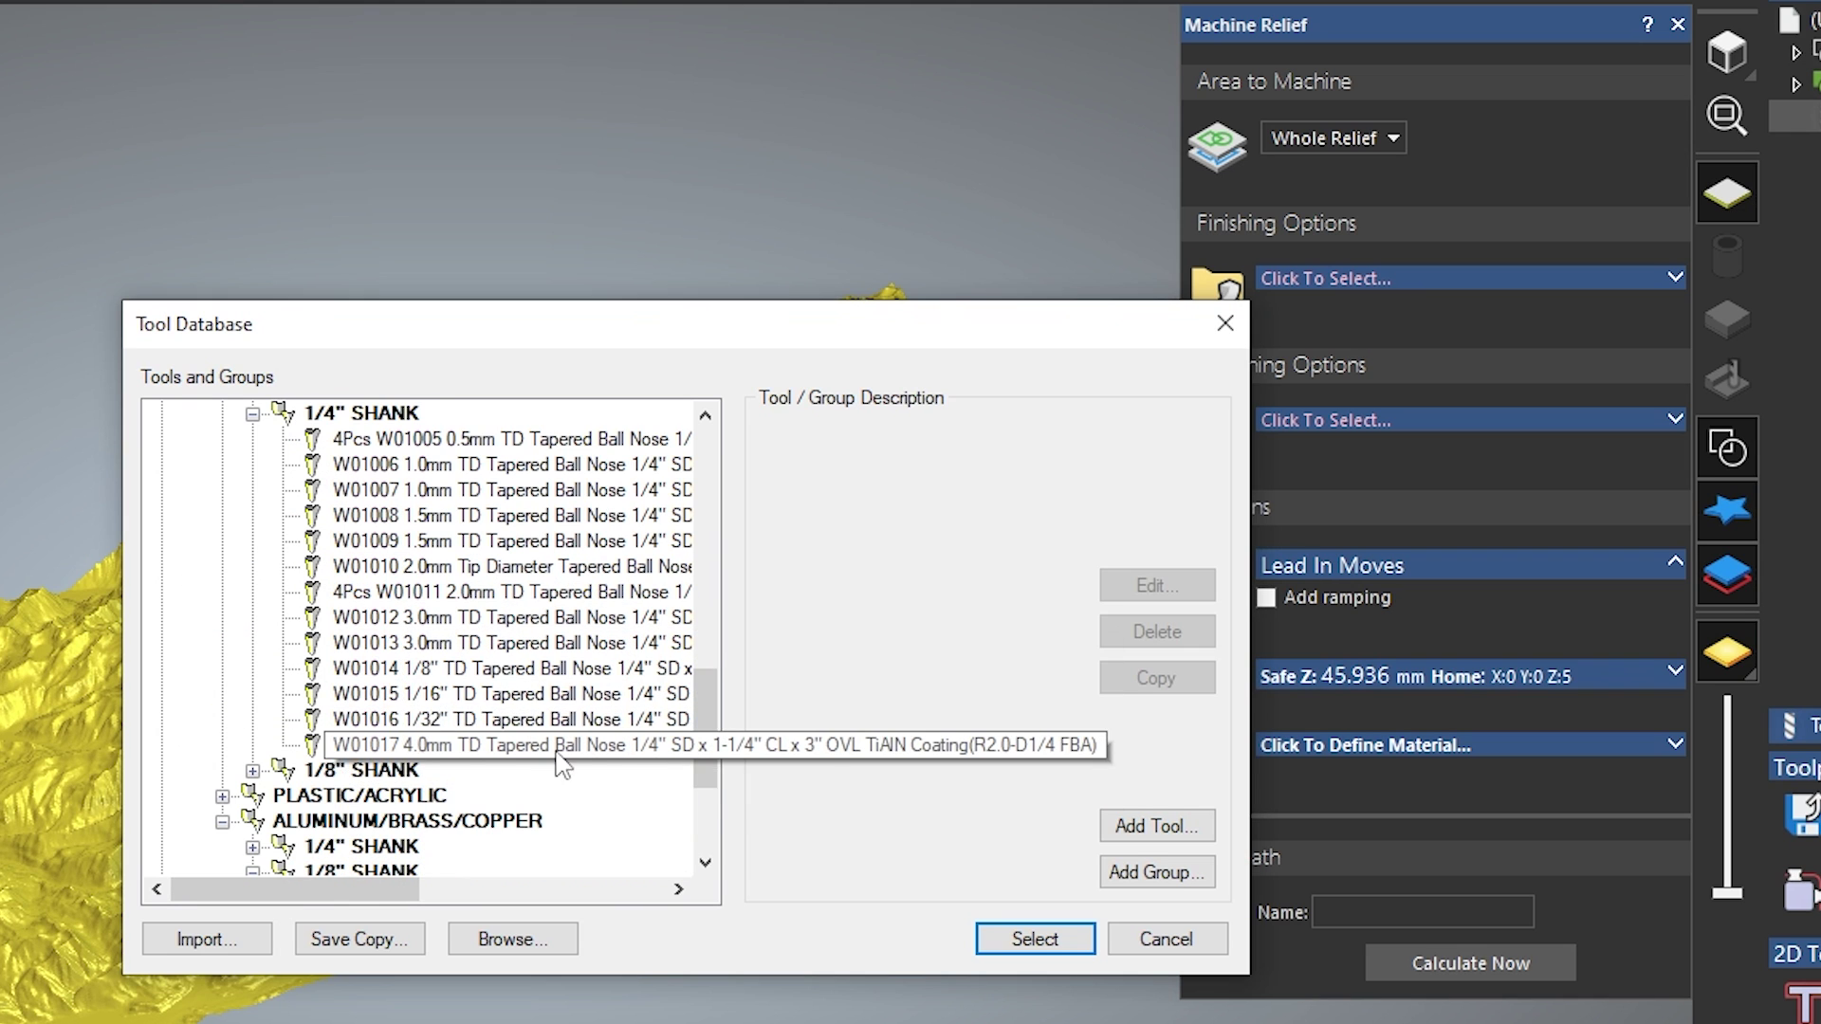
click(369, 702)
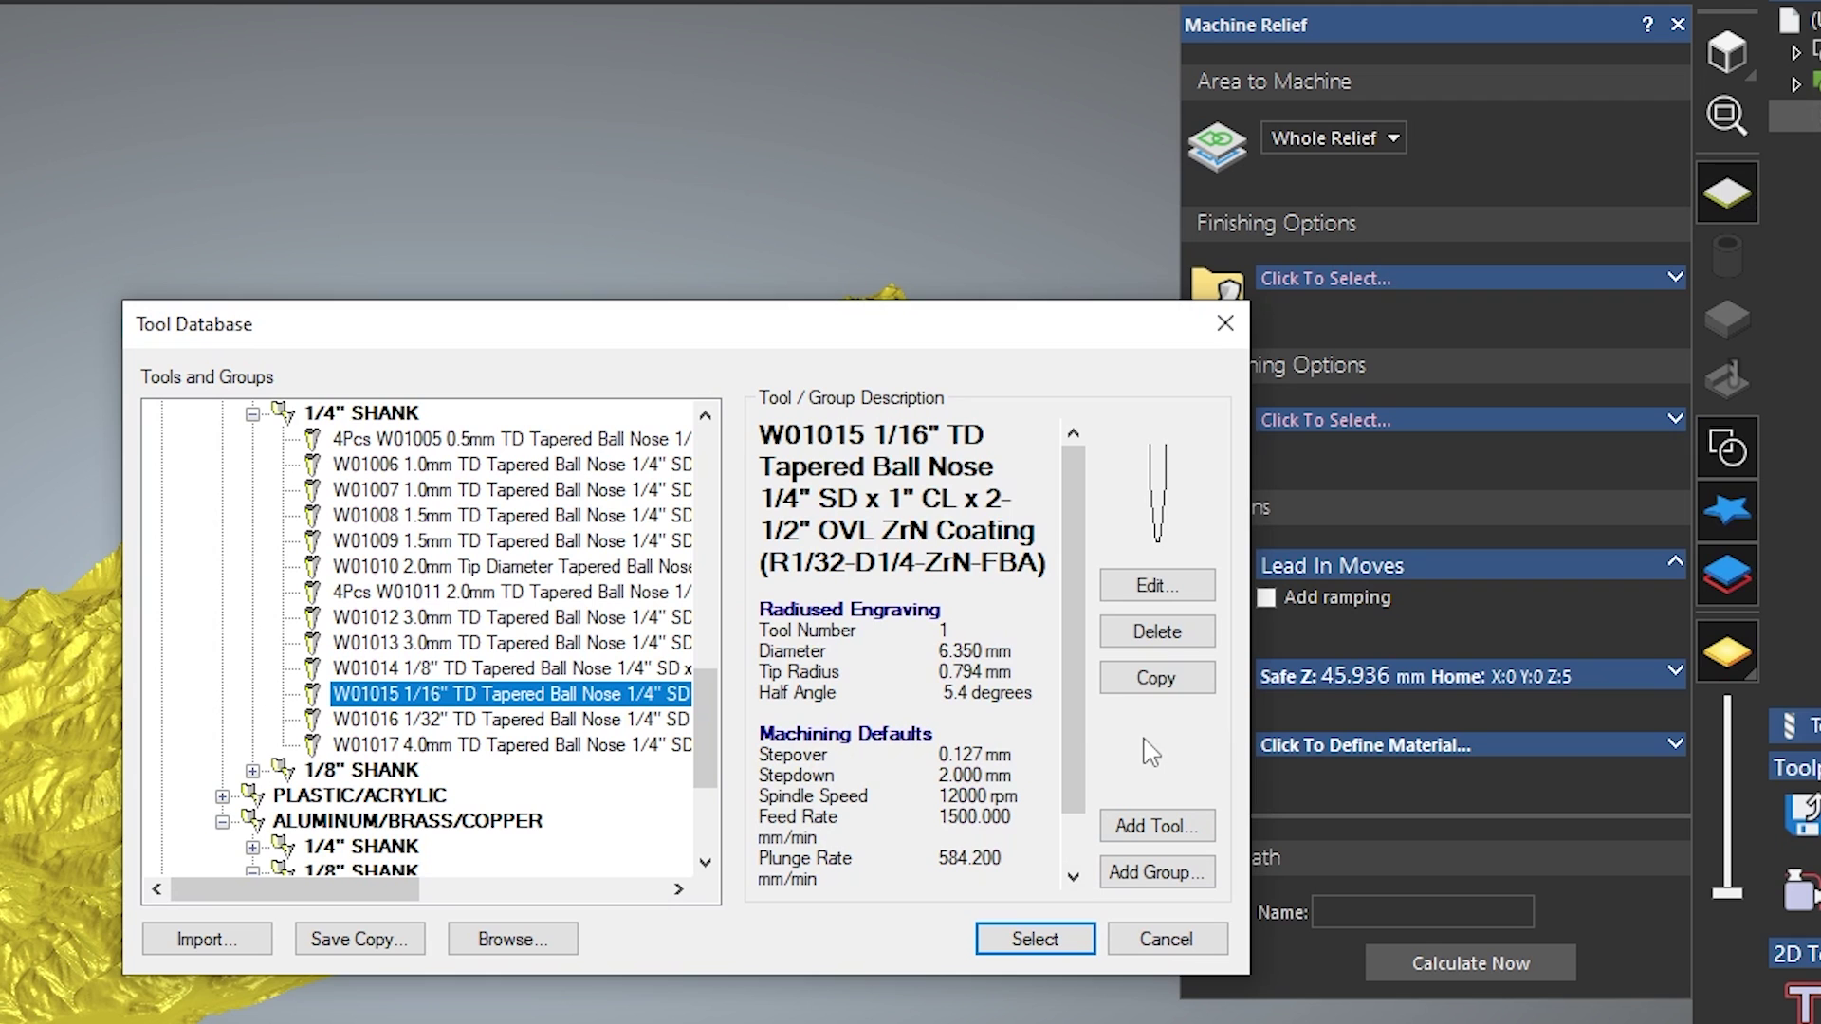
Step: Review the W01015 tool's 8% stepover setting and confirm the tool settings
click(1186, 590)
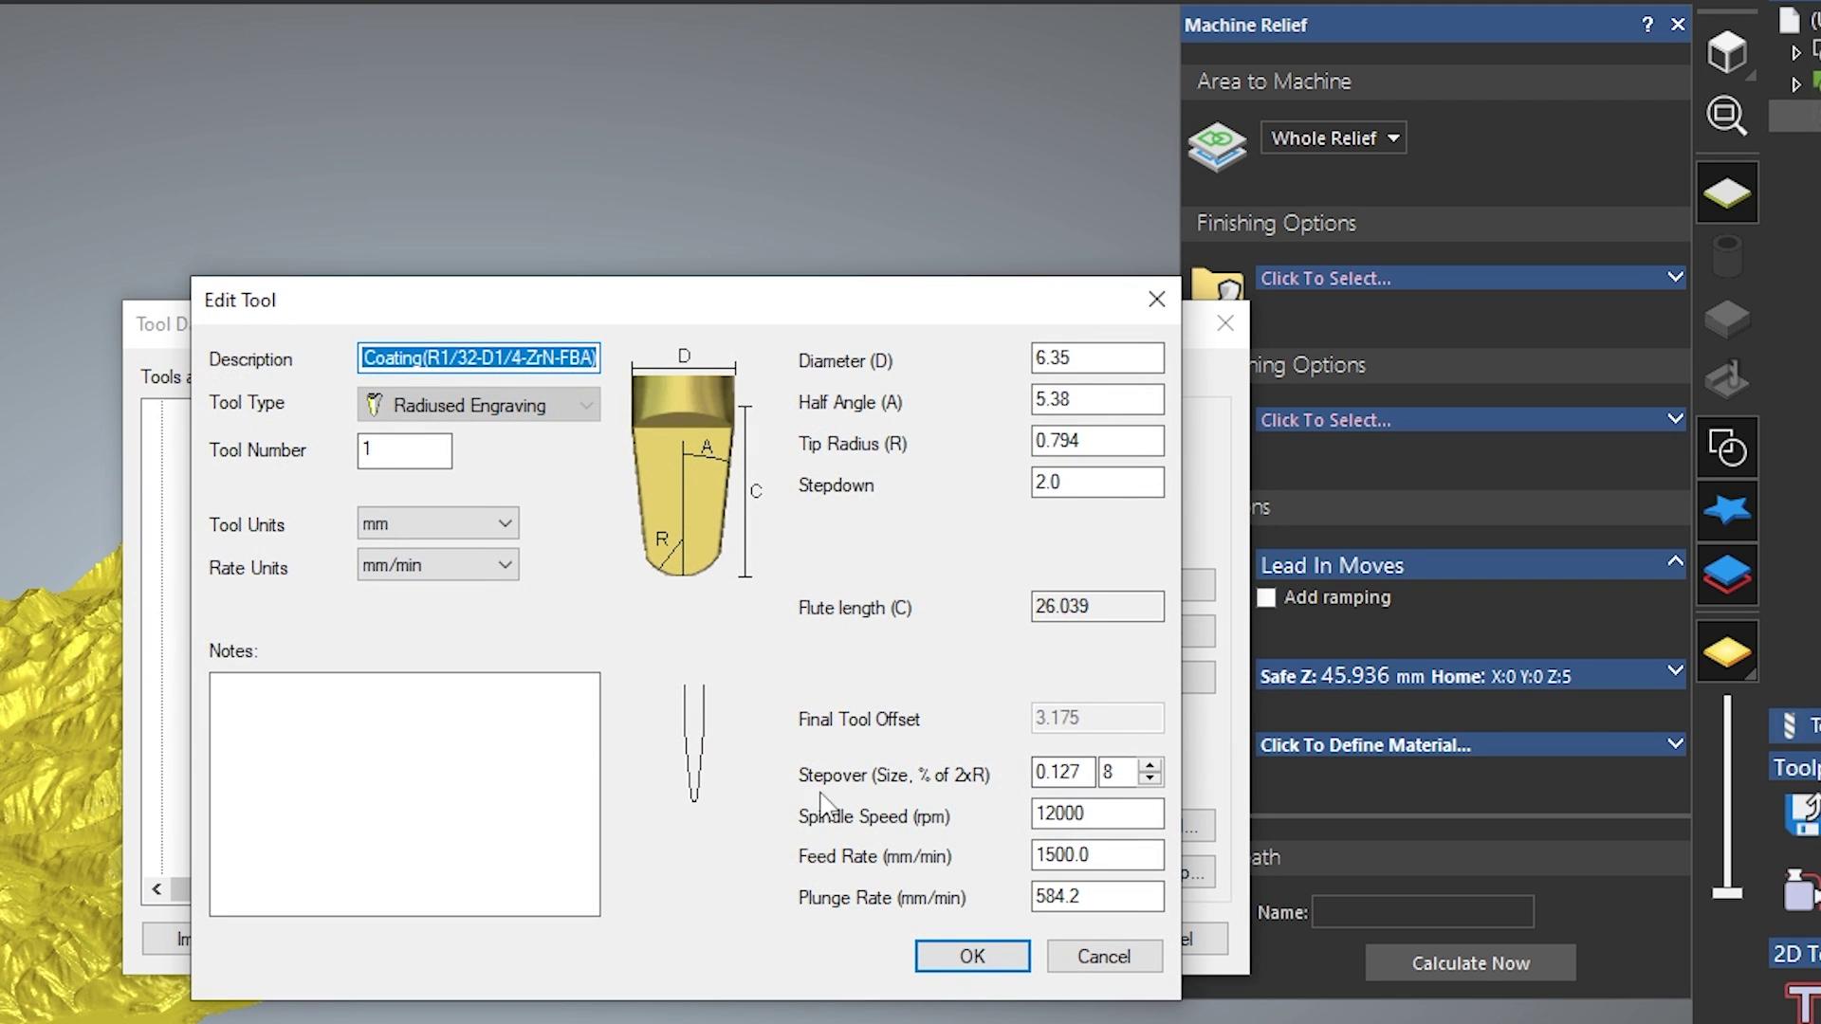
double_click(1129, 770)
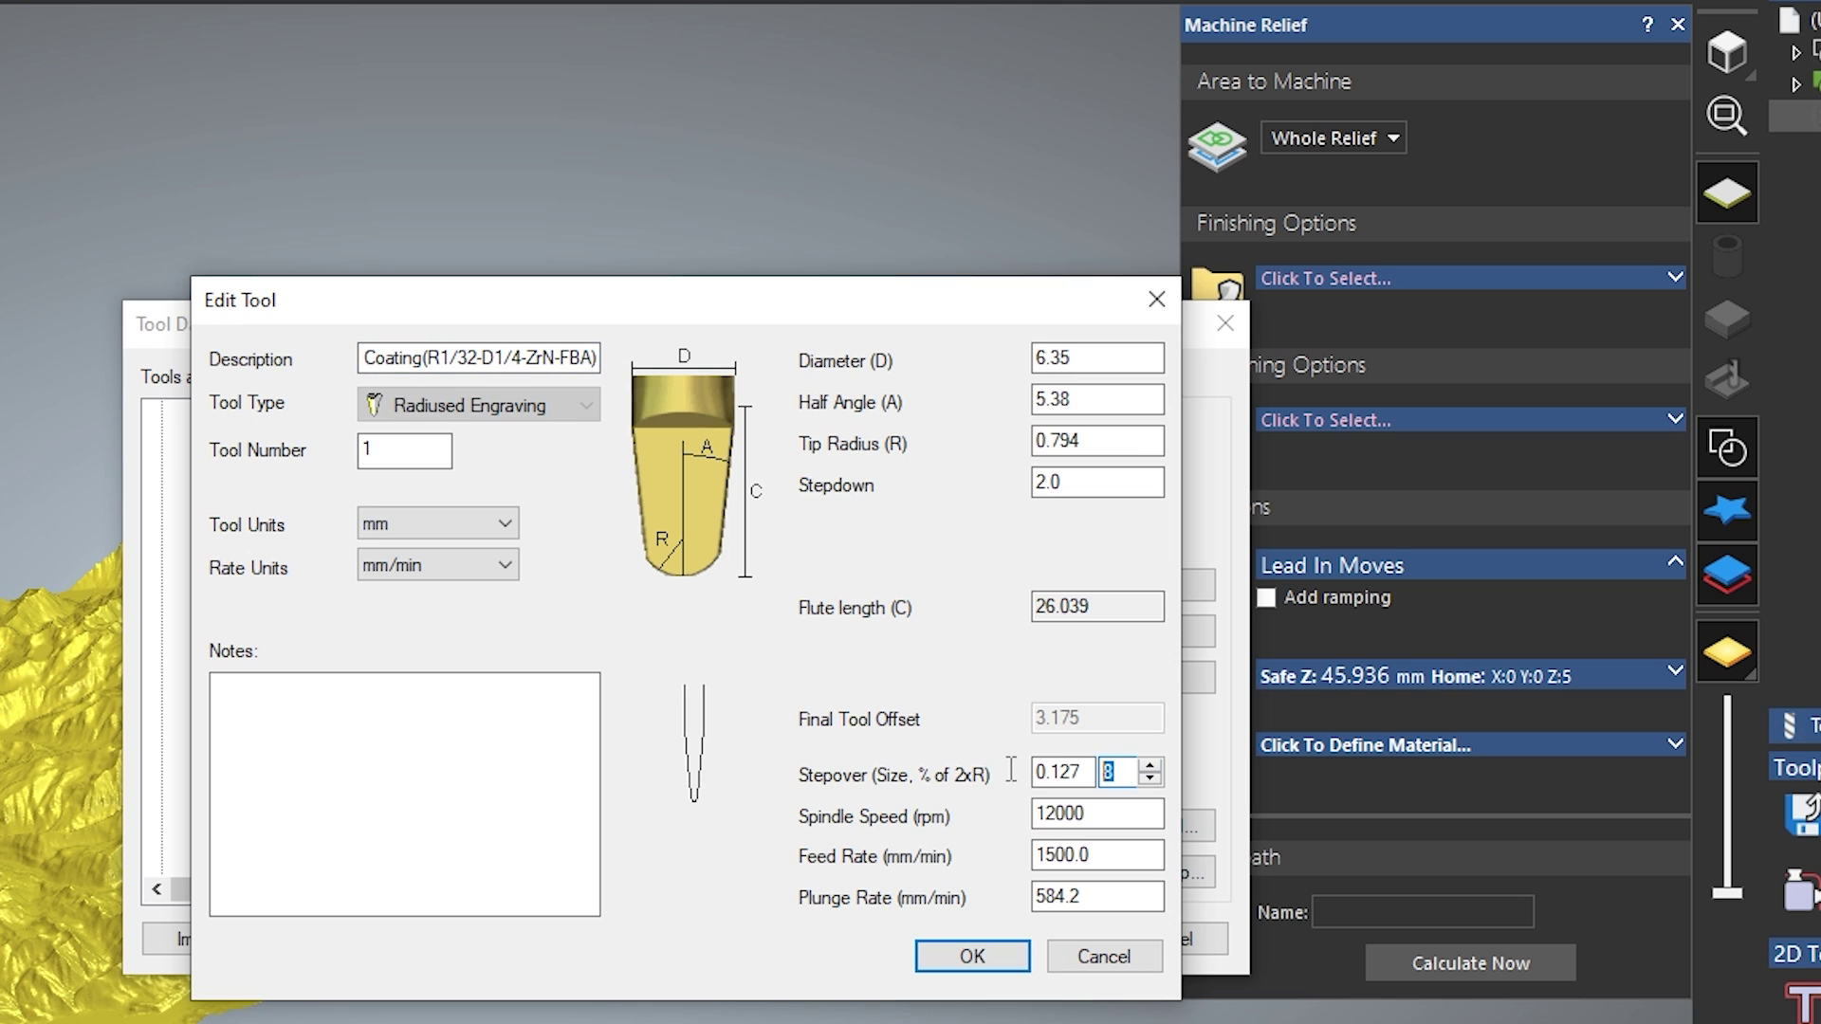
click(1116, 775)
double_click(1115, 775)
click(1008, 959)
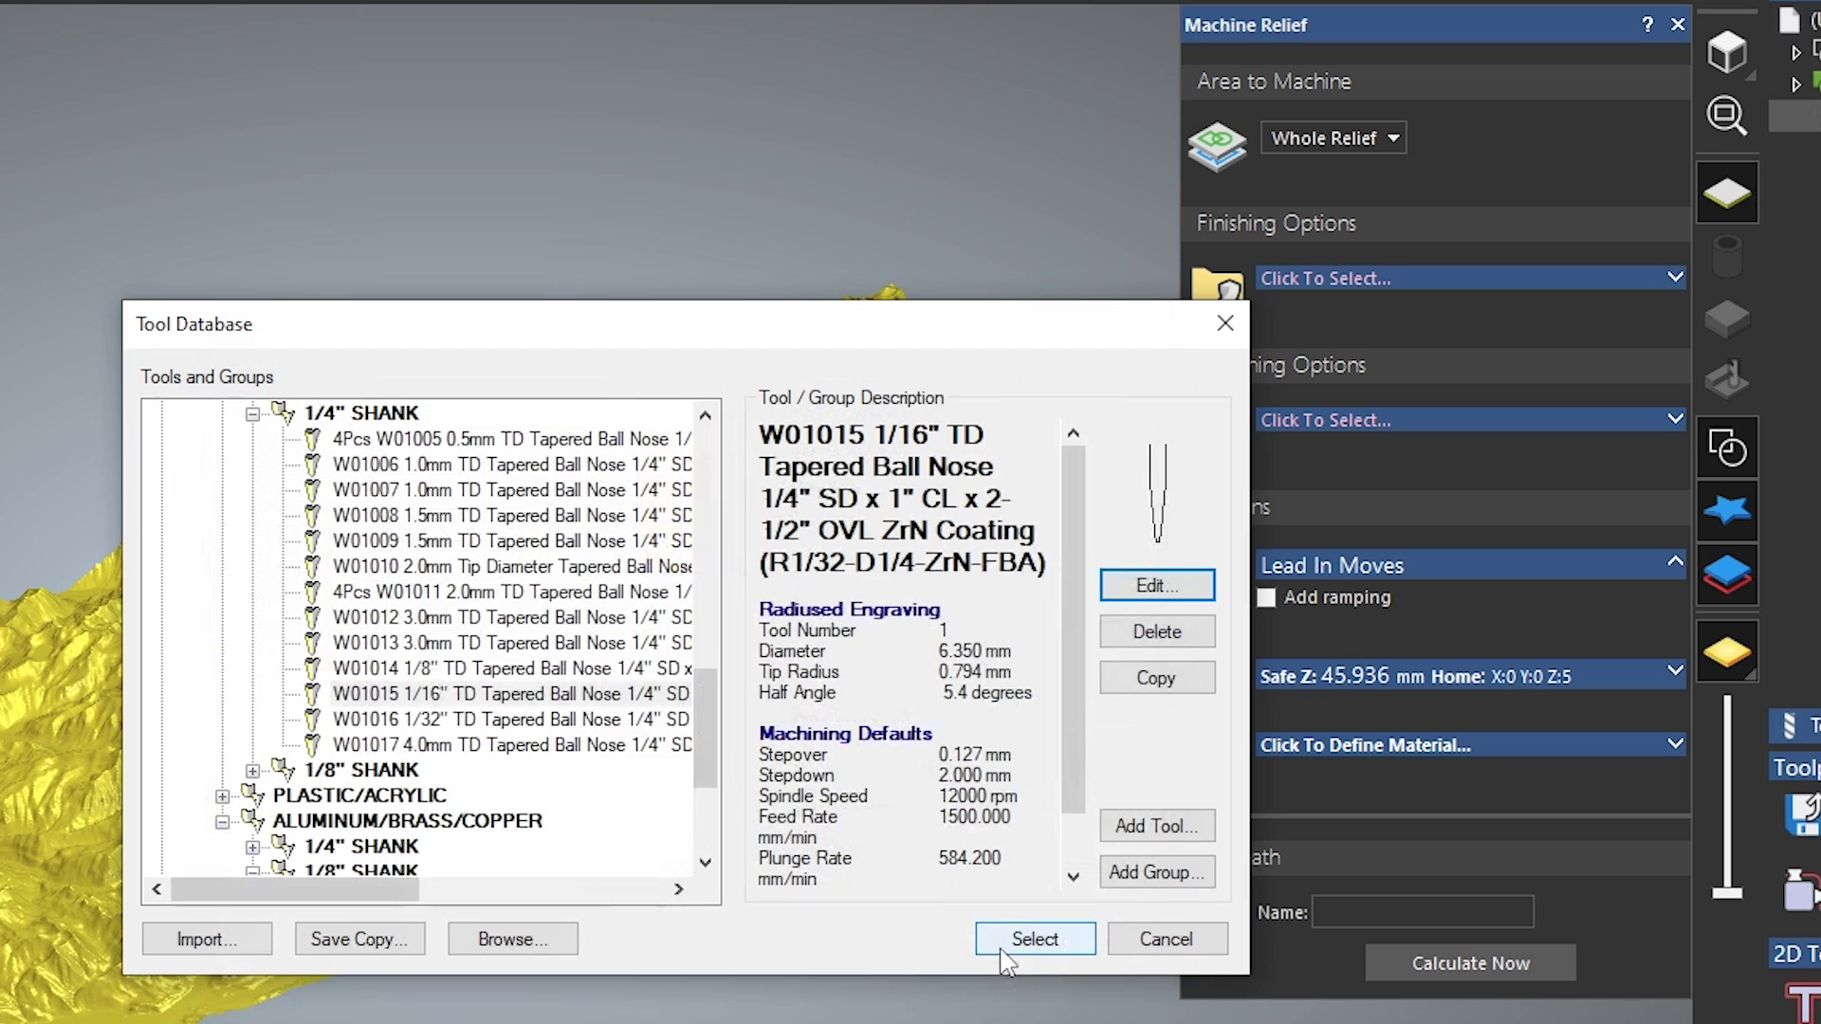
Step: Load W01015 for finishing and review its 0.127 mm stepover, 2 mm stepdown, 1500 mm/min feed
click(1034, 939)
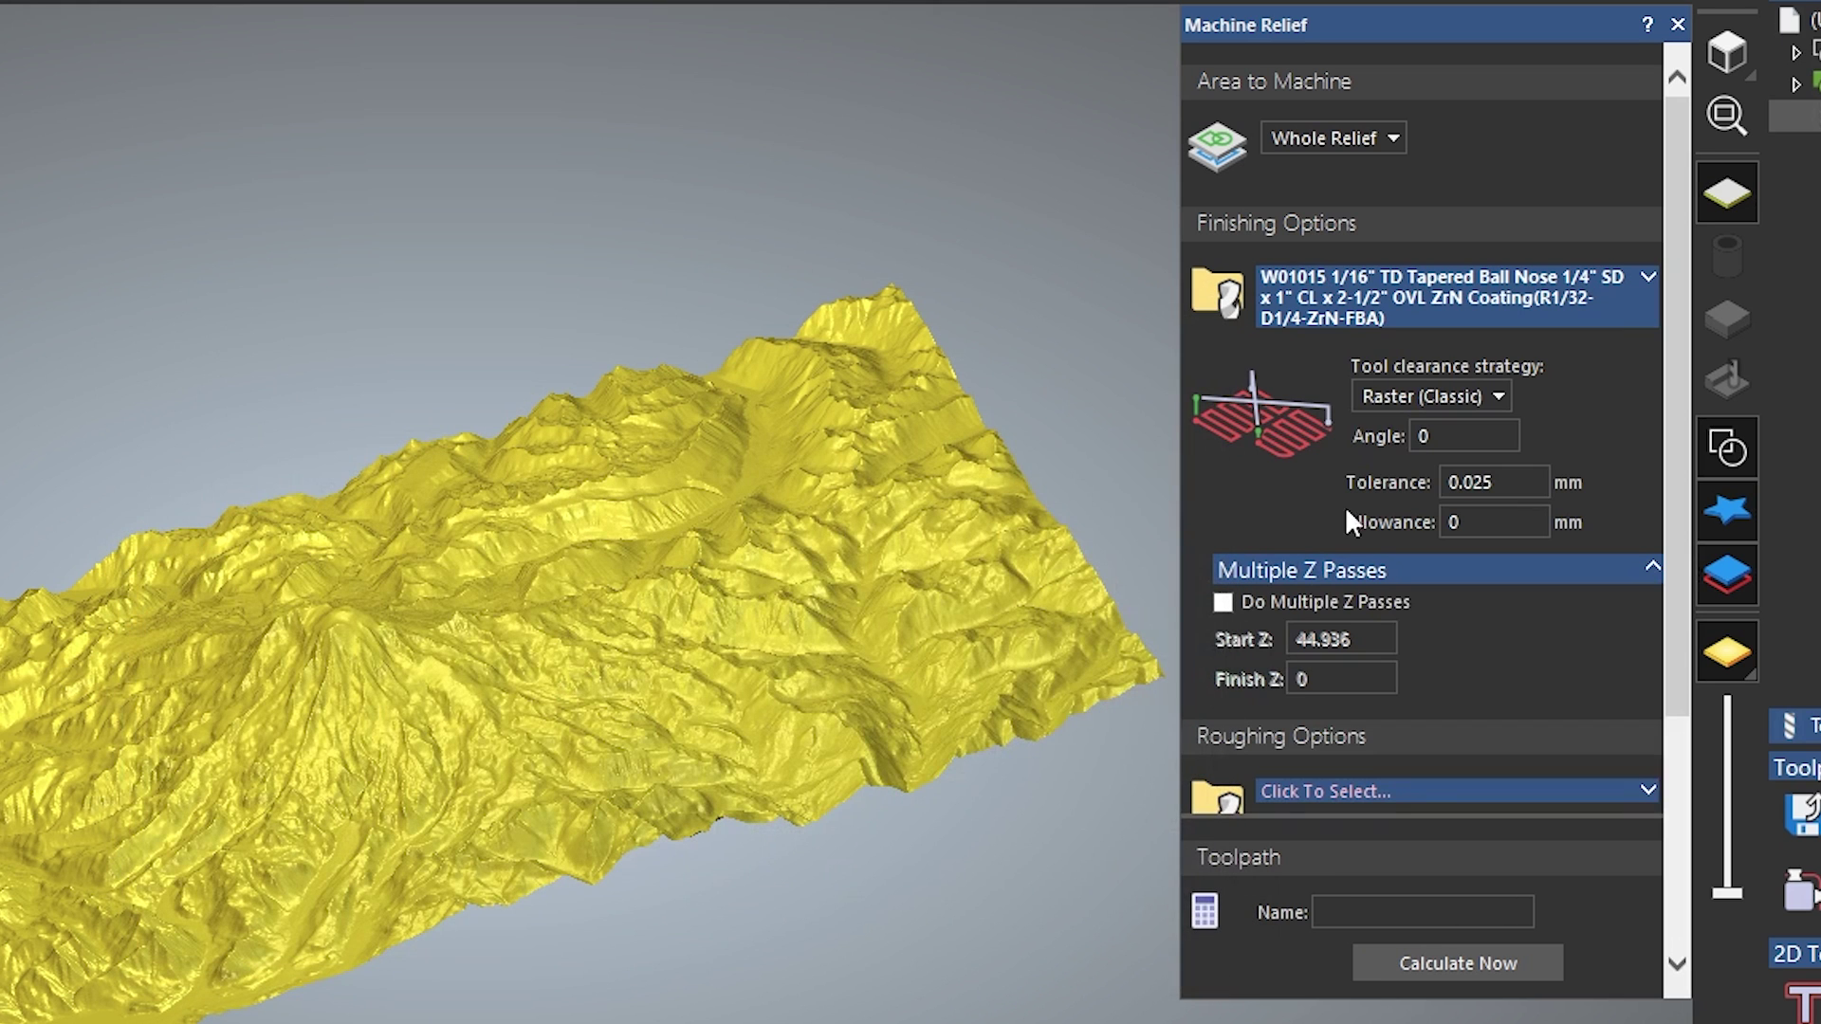
click(1477, 305)
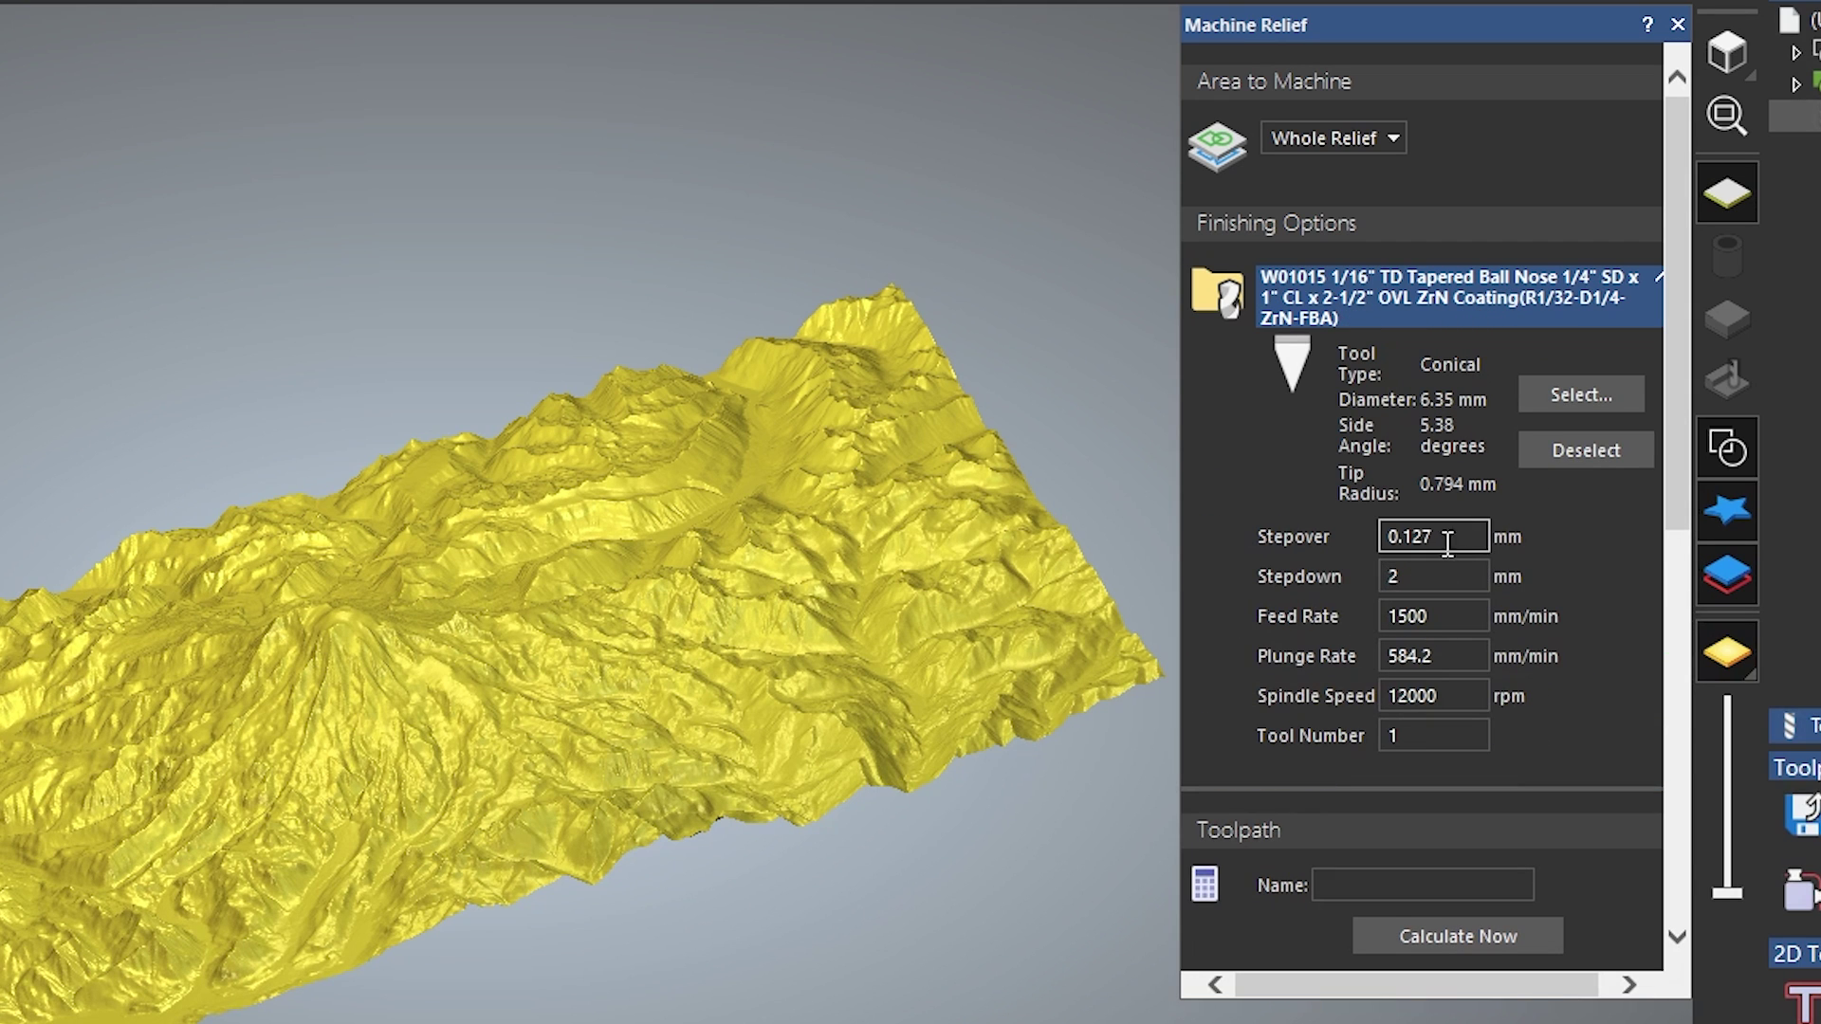
drag(1459, 537, 1370, 532)
double_click(1397, 574)
click(1431, 616)
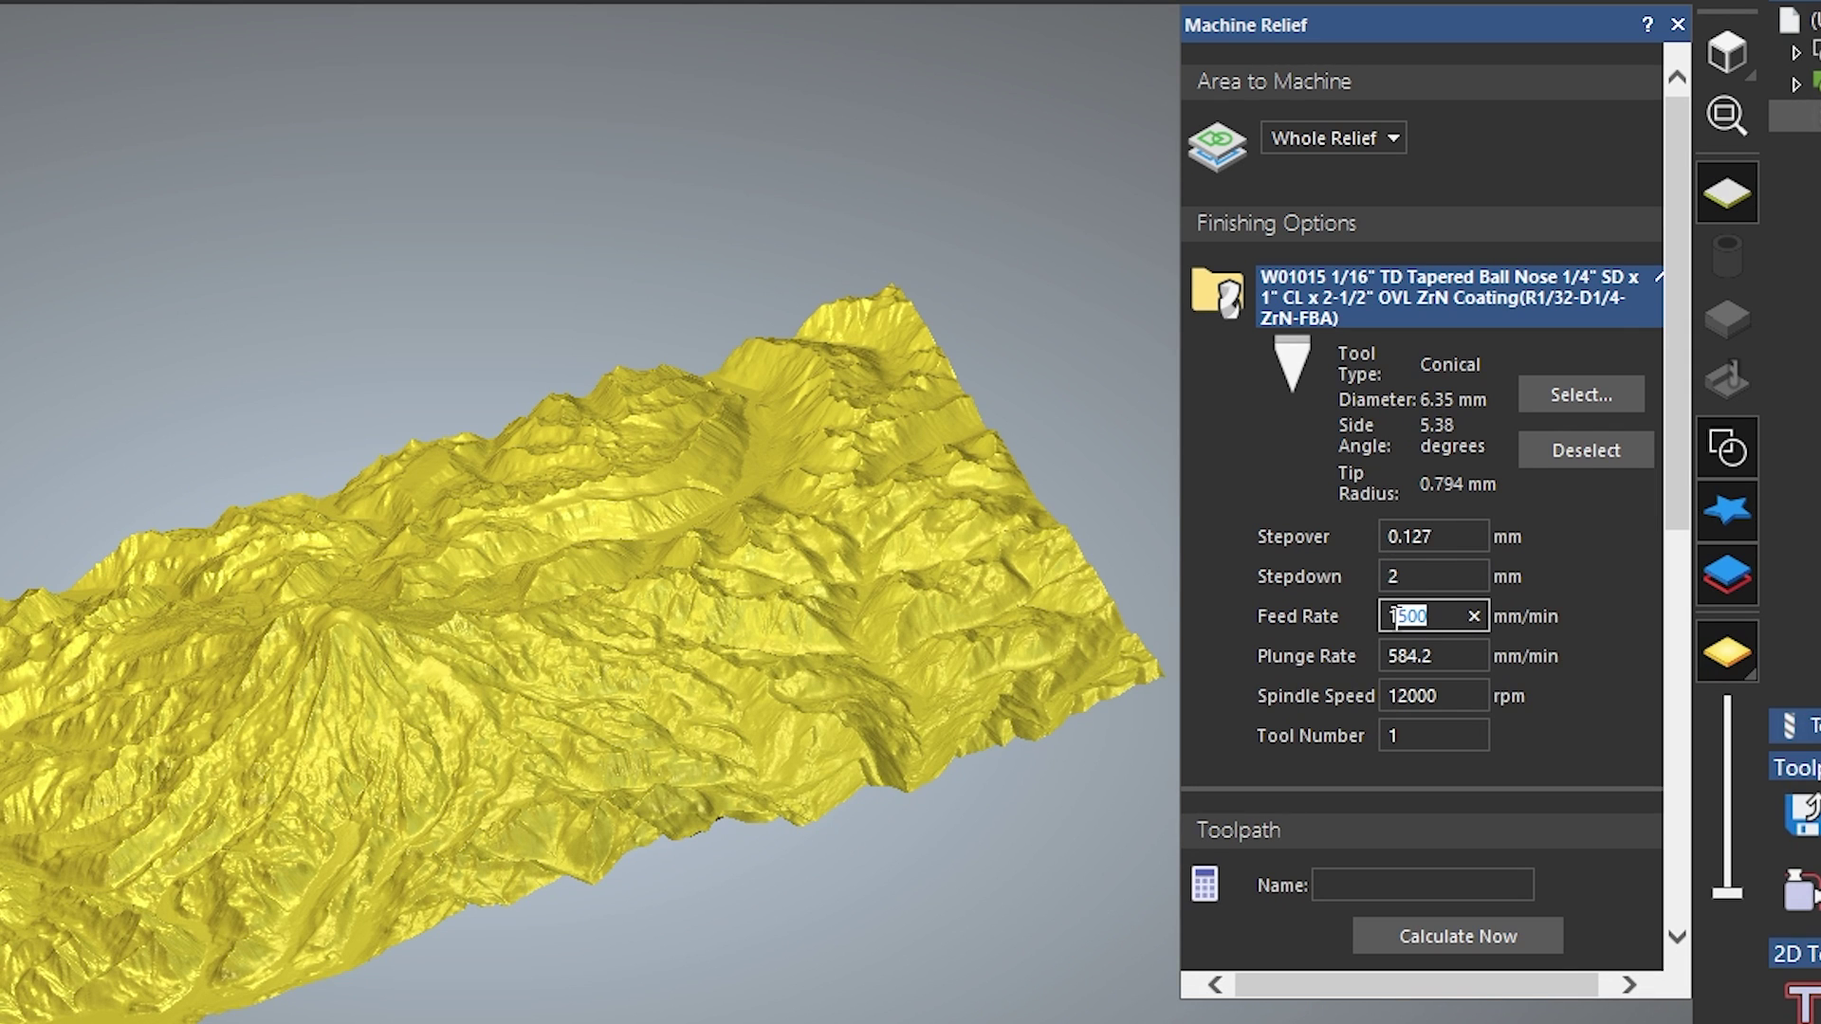
drag(1394, 616, 1383, 616)
scroll(1556, 560, down, 3)
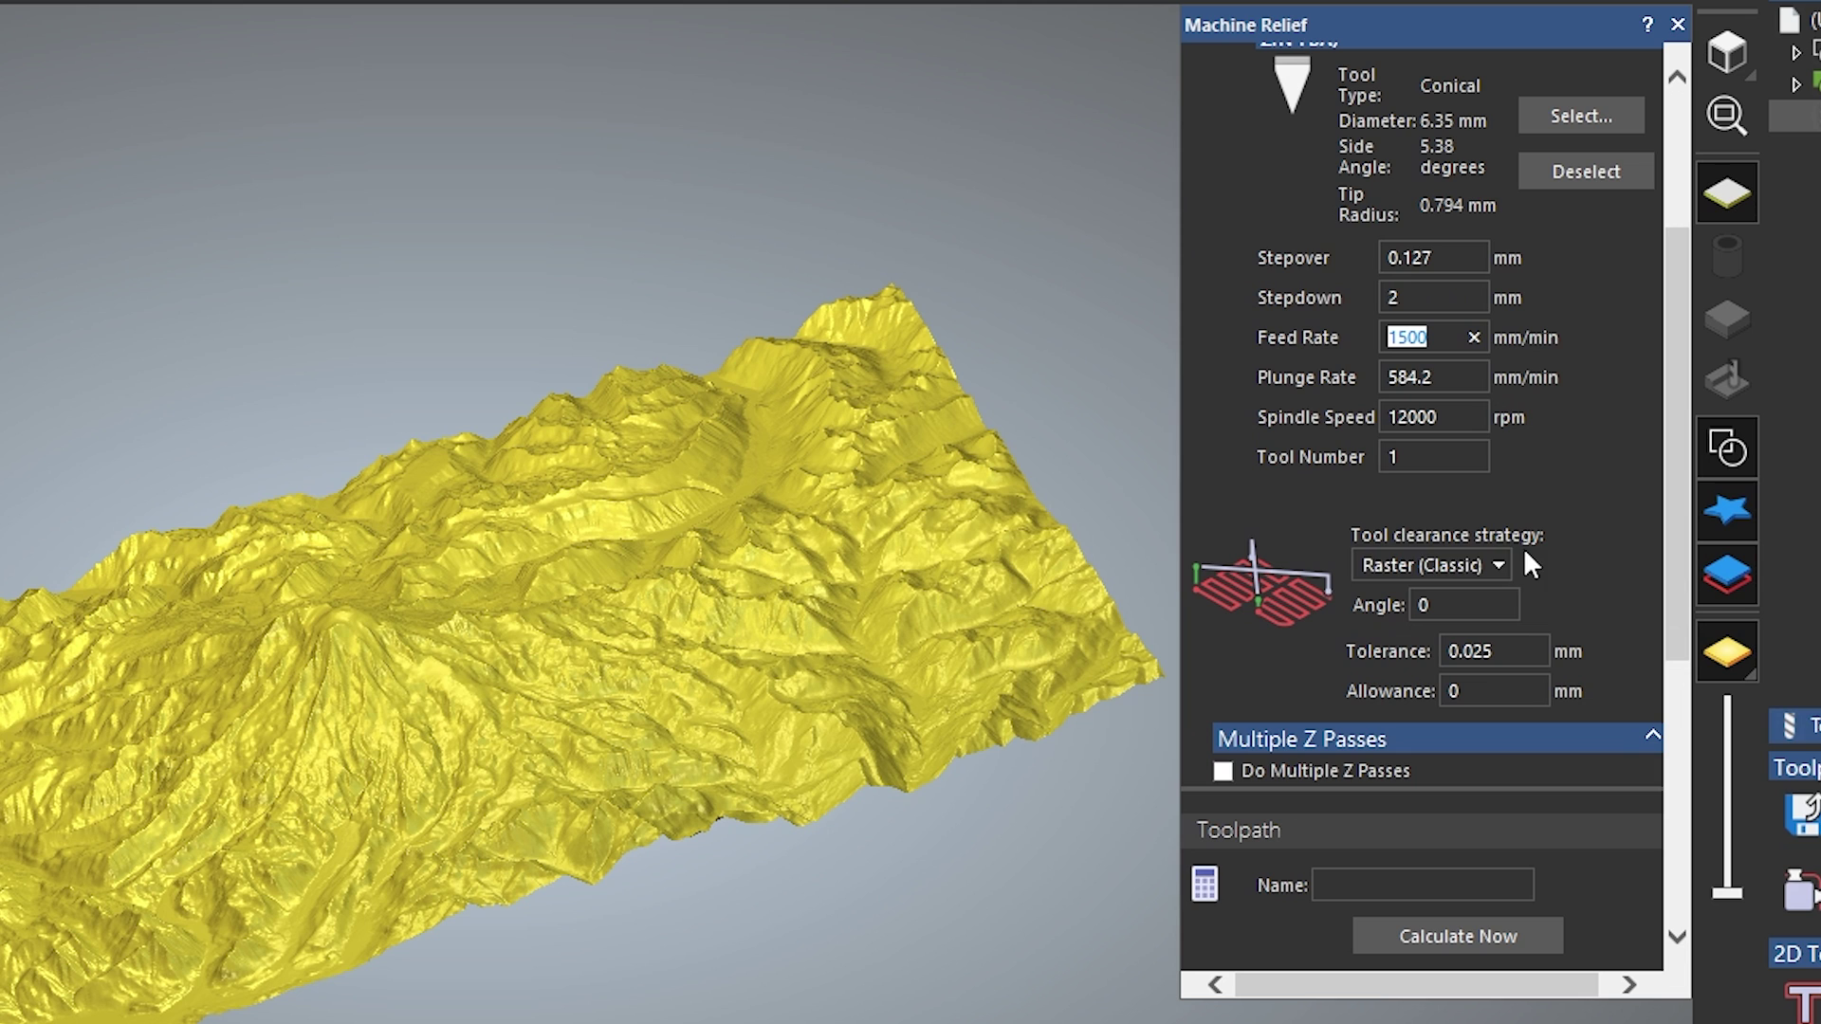
Step: Keep the Raster (Classic) finishing strategy and set its angle to 45°
click(1443, 567)
click(1464, 599)
drag(1464, 604, 1393, 606)
text(45)
scroll(1540, 575, down, 3)
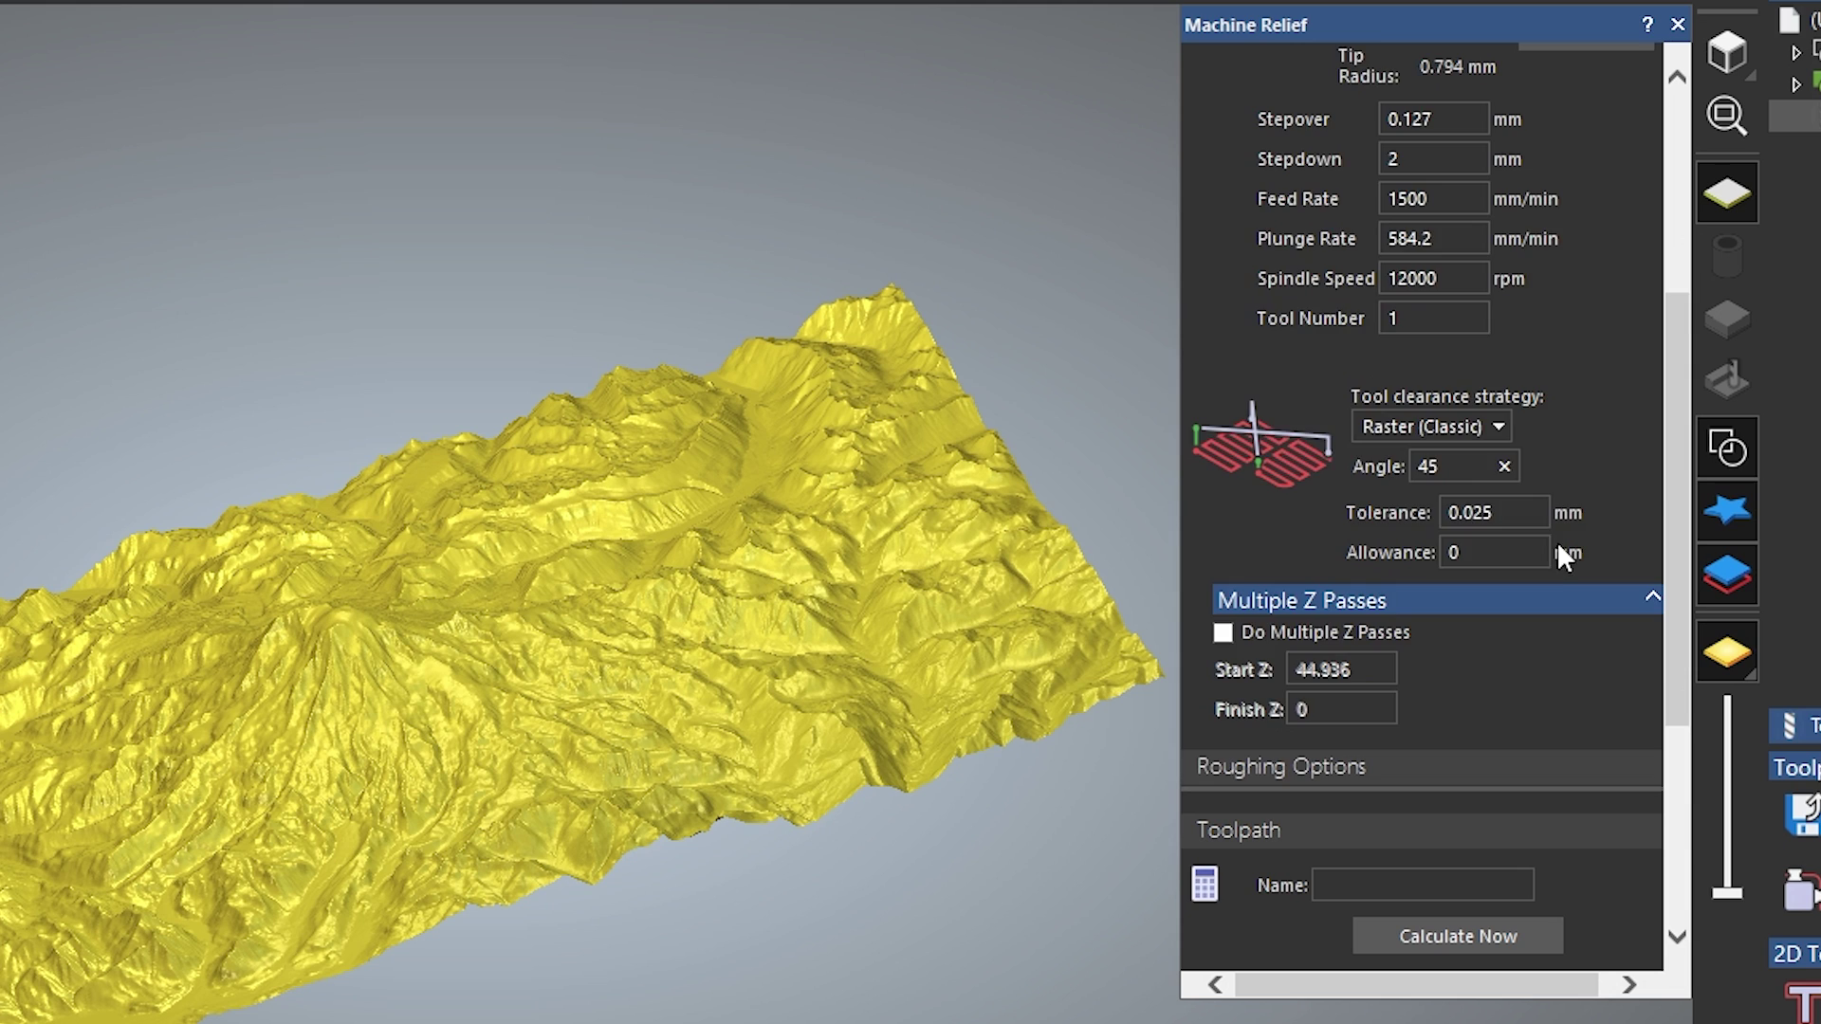
scroll(1551, 533, down, 3)
scroll(1544, 526, down, 3)
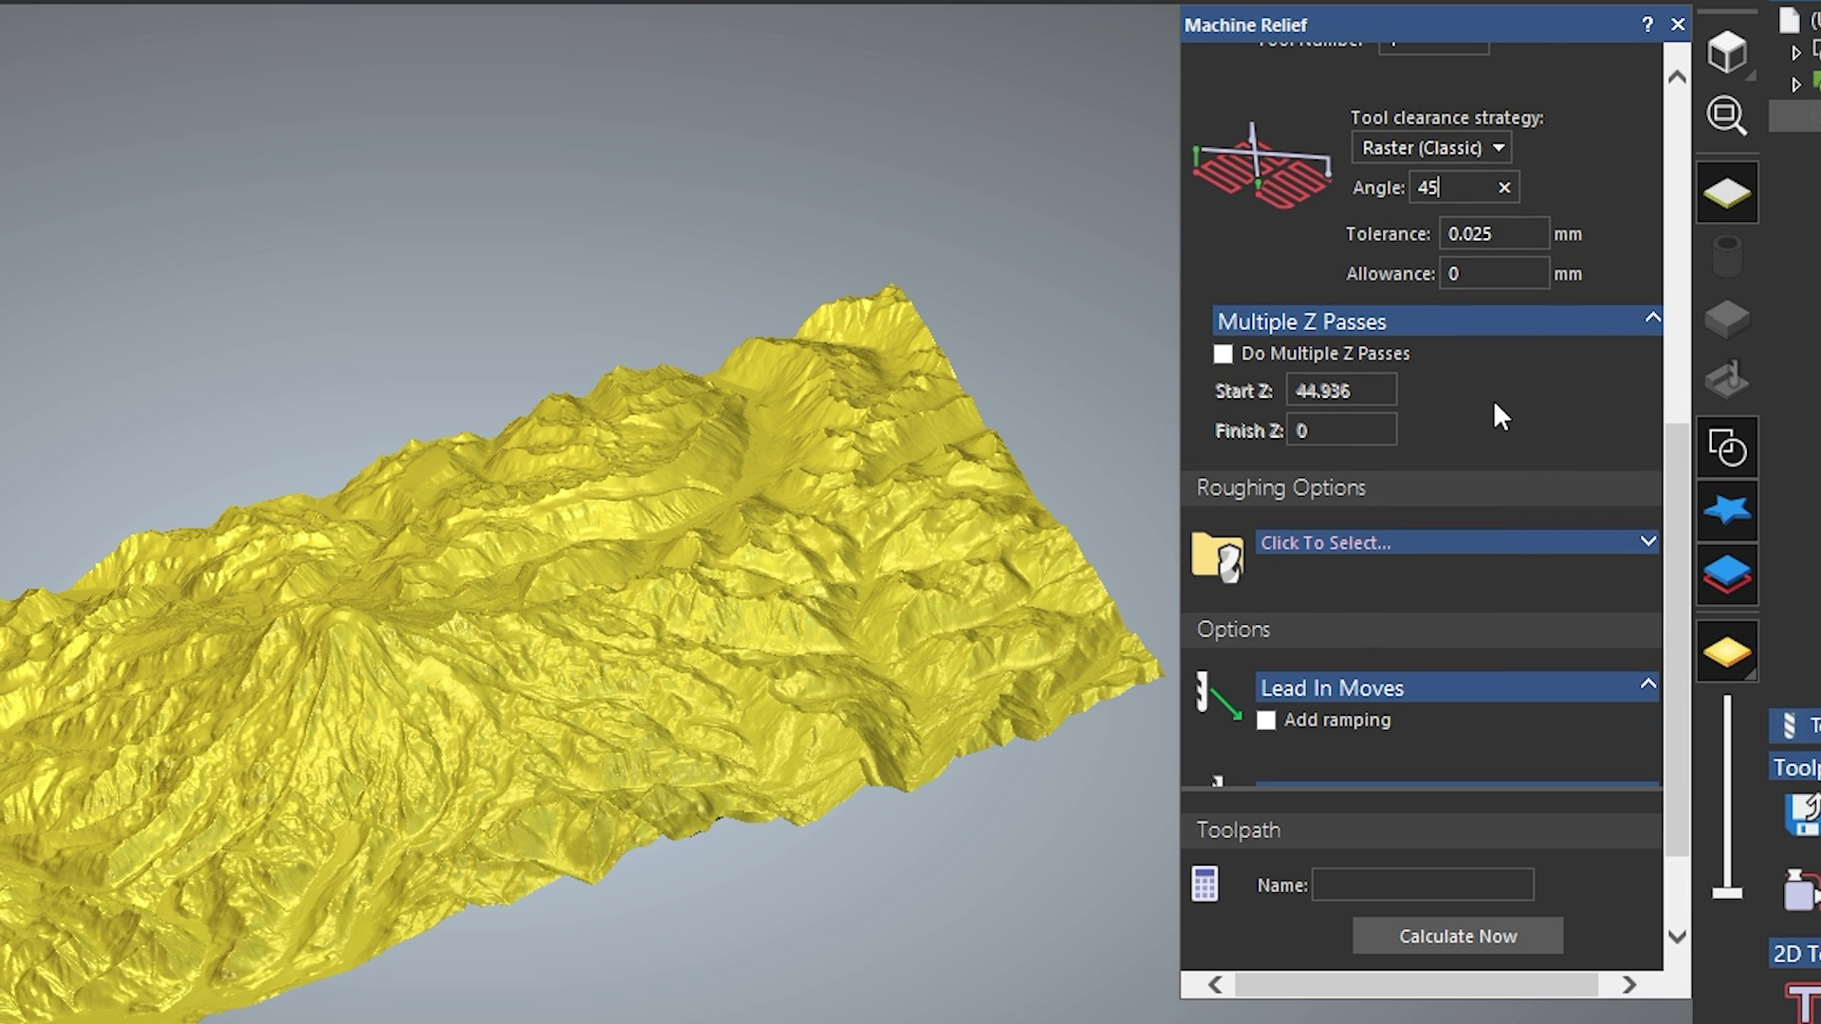
scroll(1493, 401, down, 3)
Step: Choose the W04004 1/4" Downcut Spiral Bit from the tool database as the roughing tool
click(1461, 408)
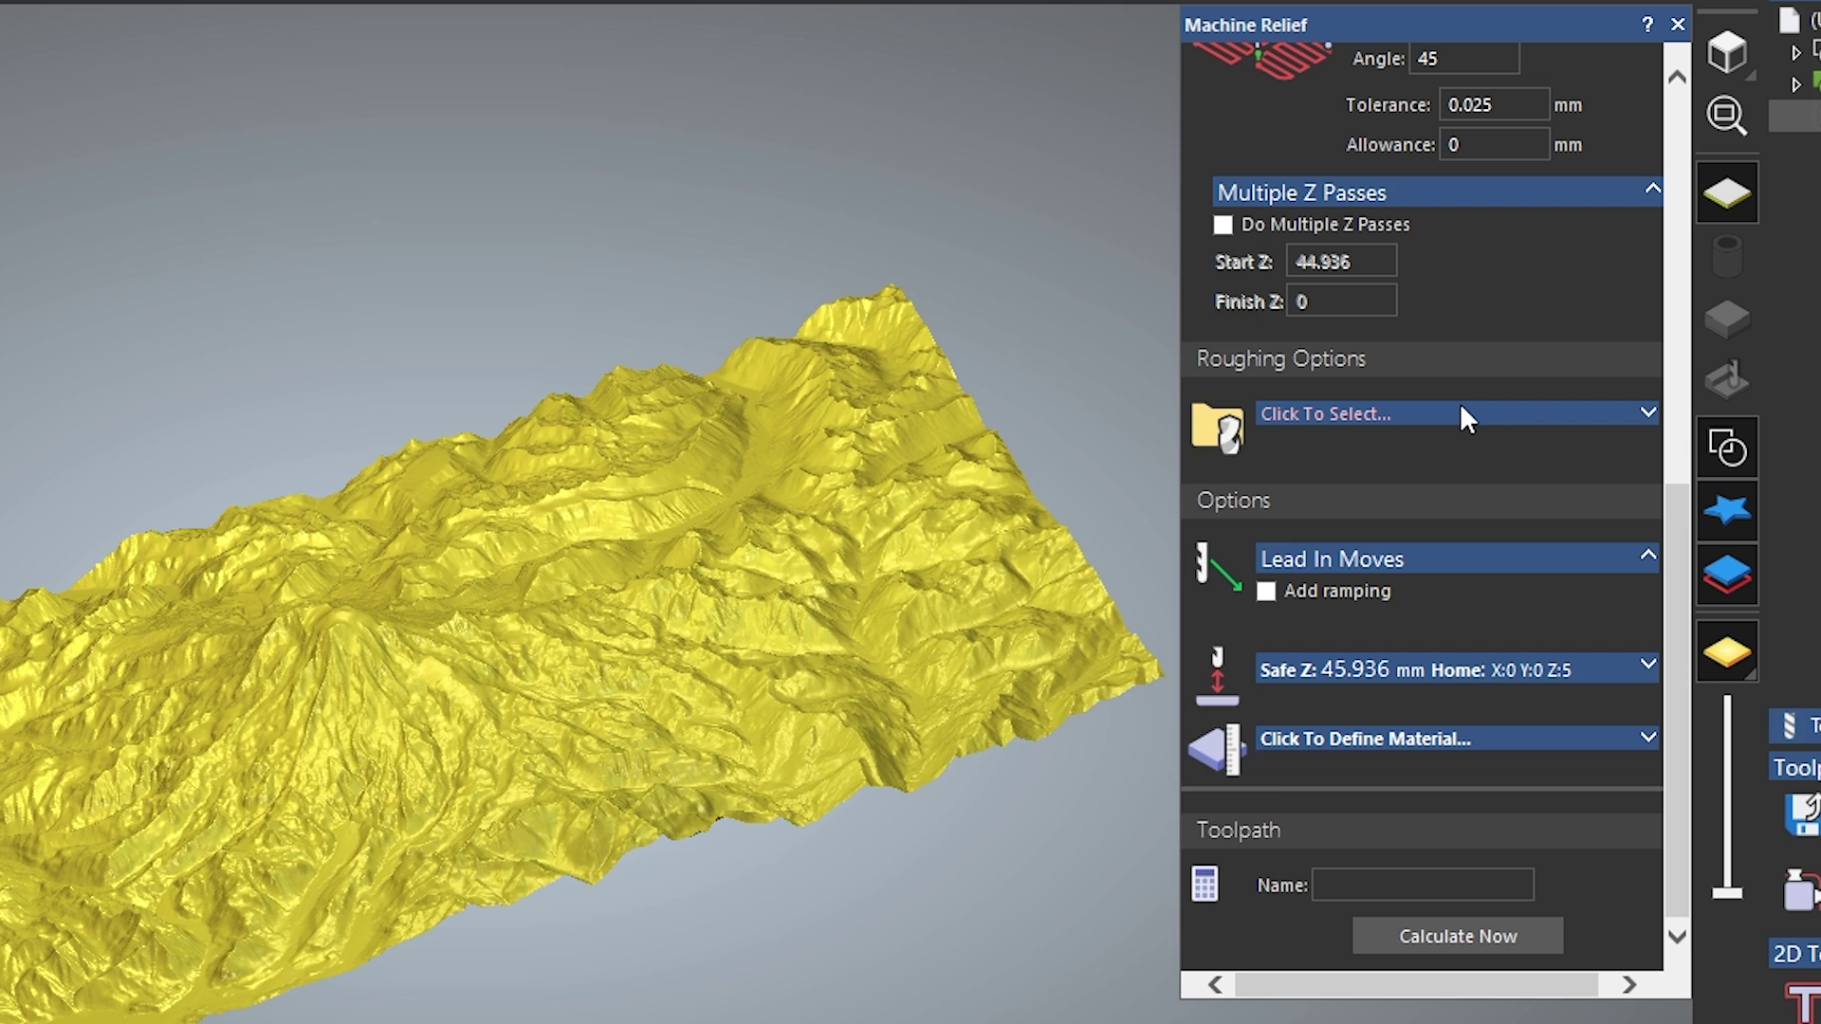
scroll(457, 550, down, 5)
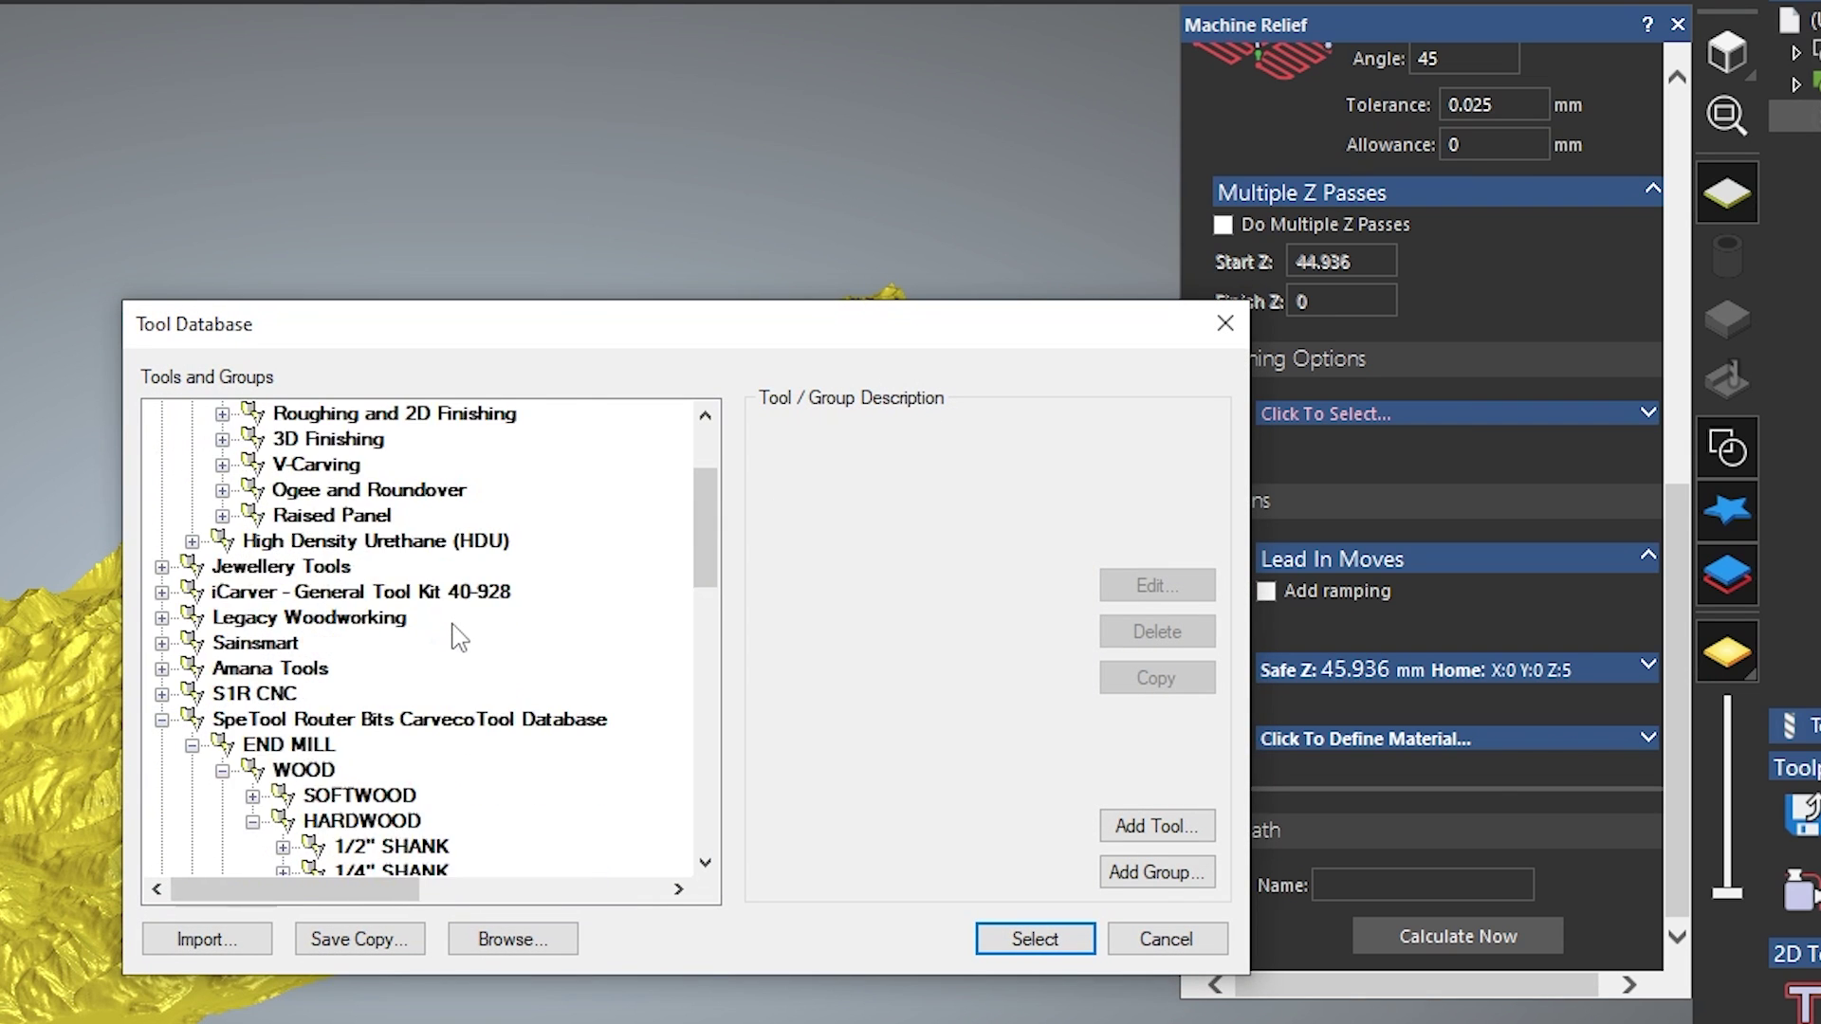
scroll(512, 569, down, 4)
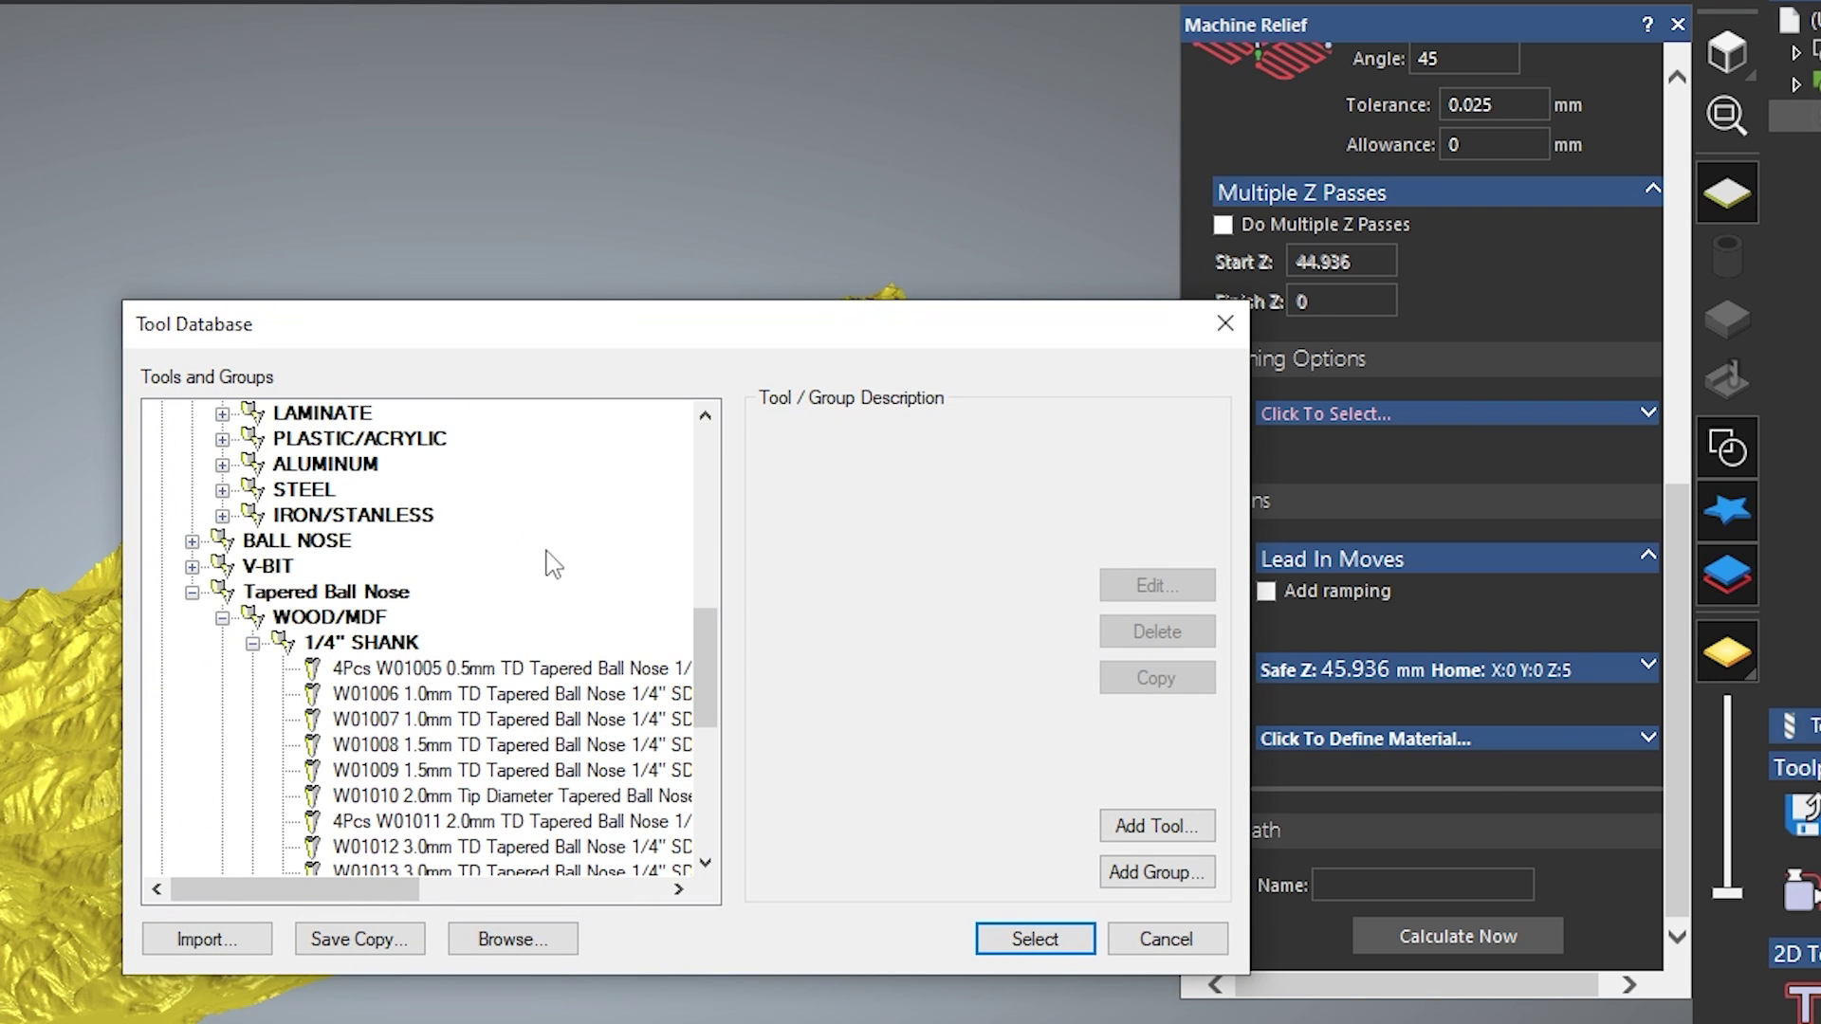
scroll(553, 570, down, 1)
scroll(554, 573, down, 5)
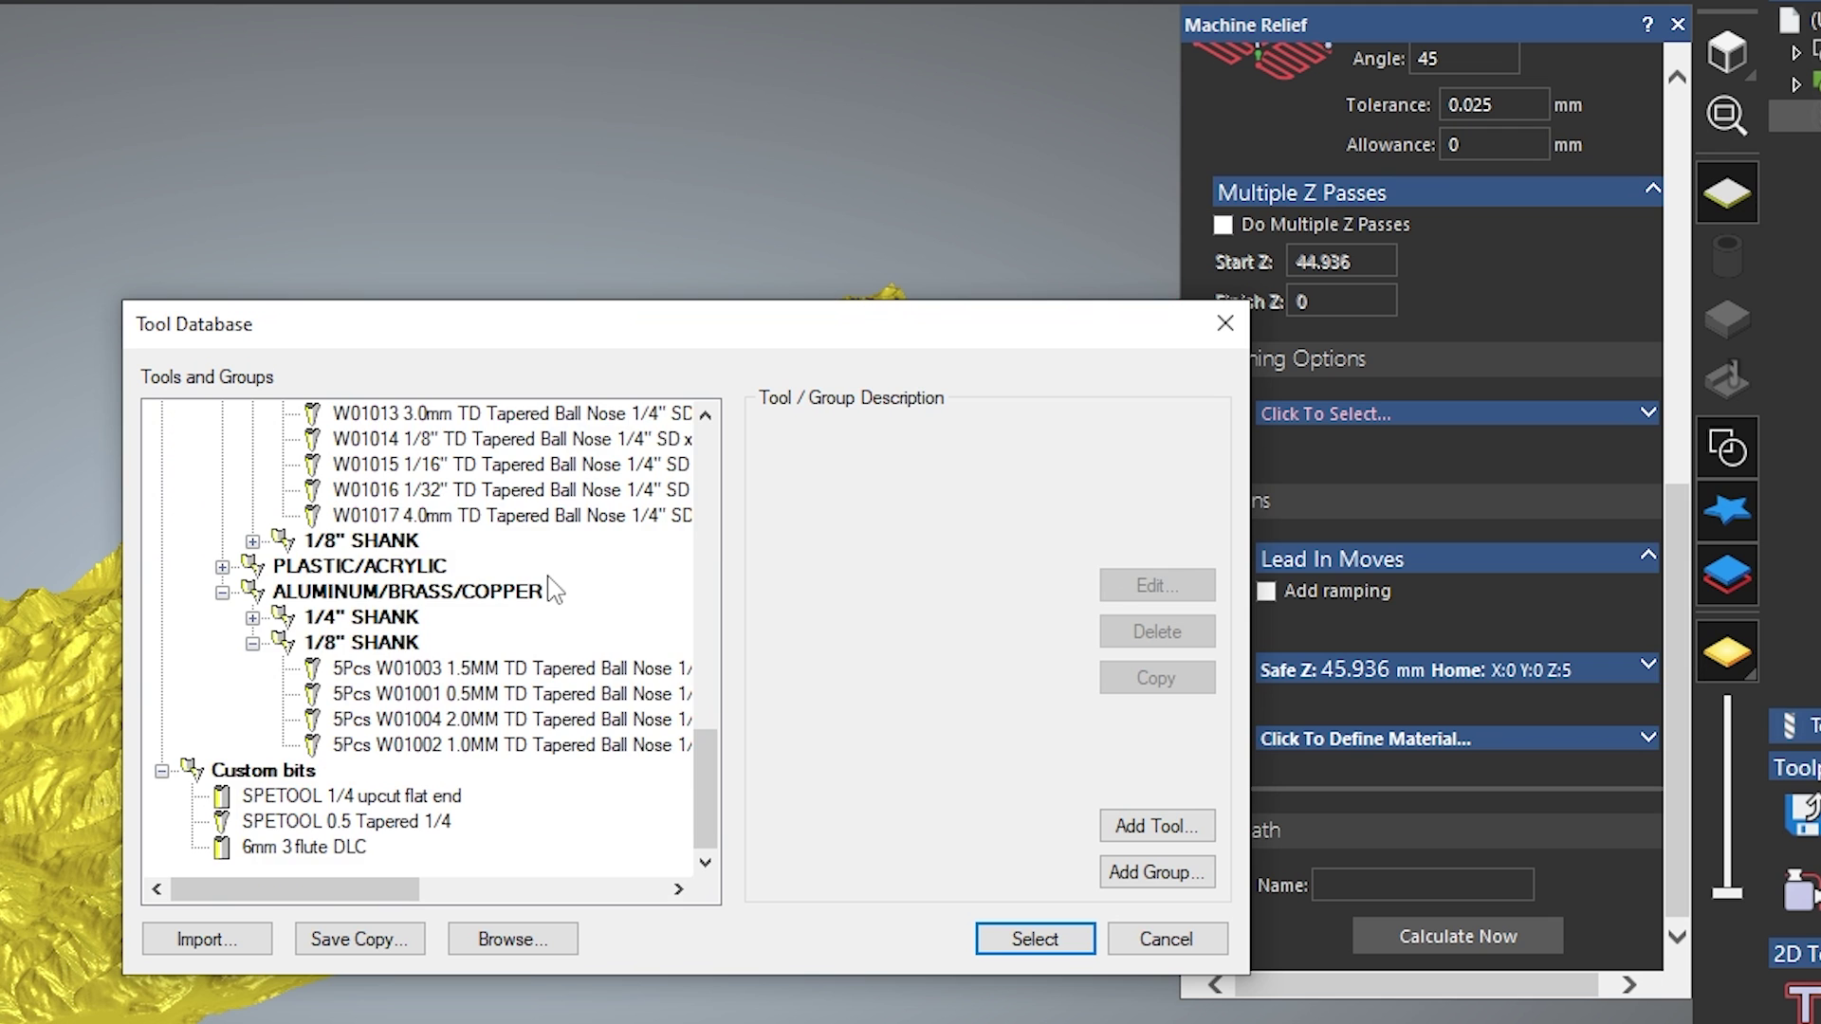
scroll(553, 583, up, 3)
scroll(553, 588, up, 5)
click(553, 591)
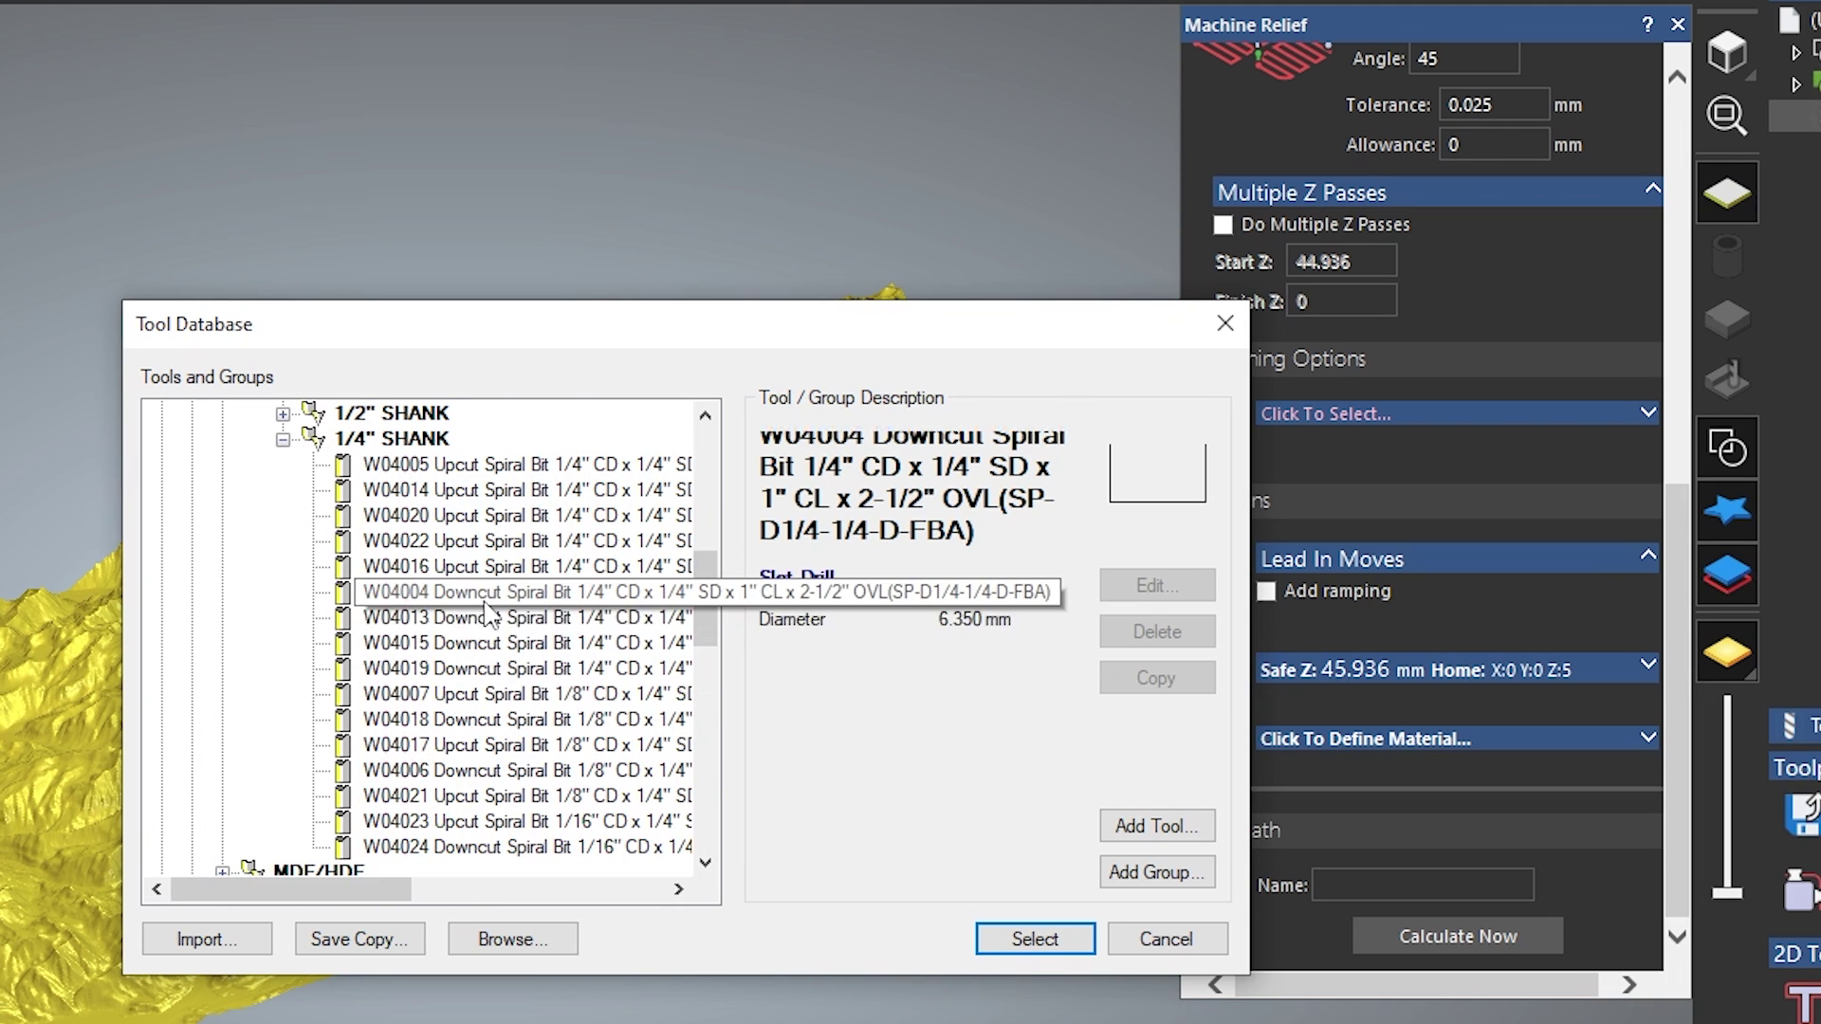
click(1035, 939)
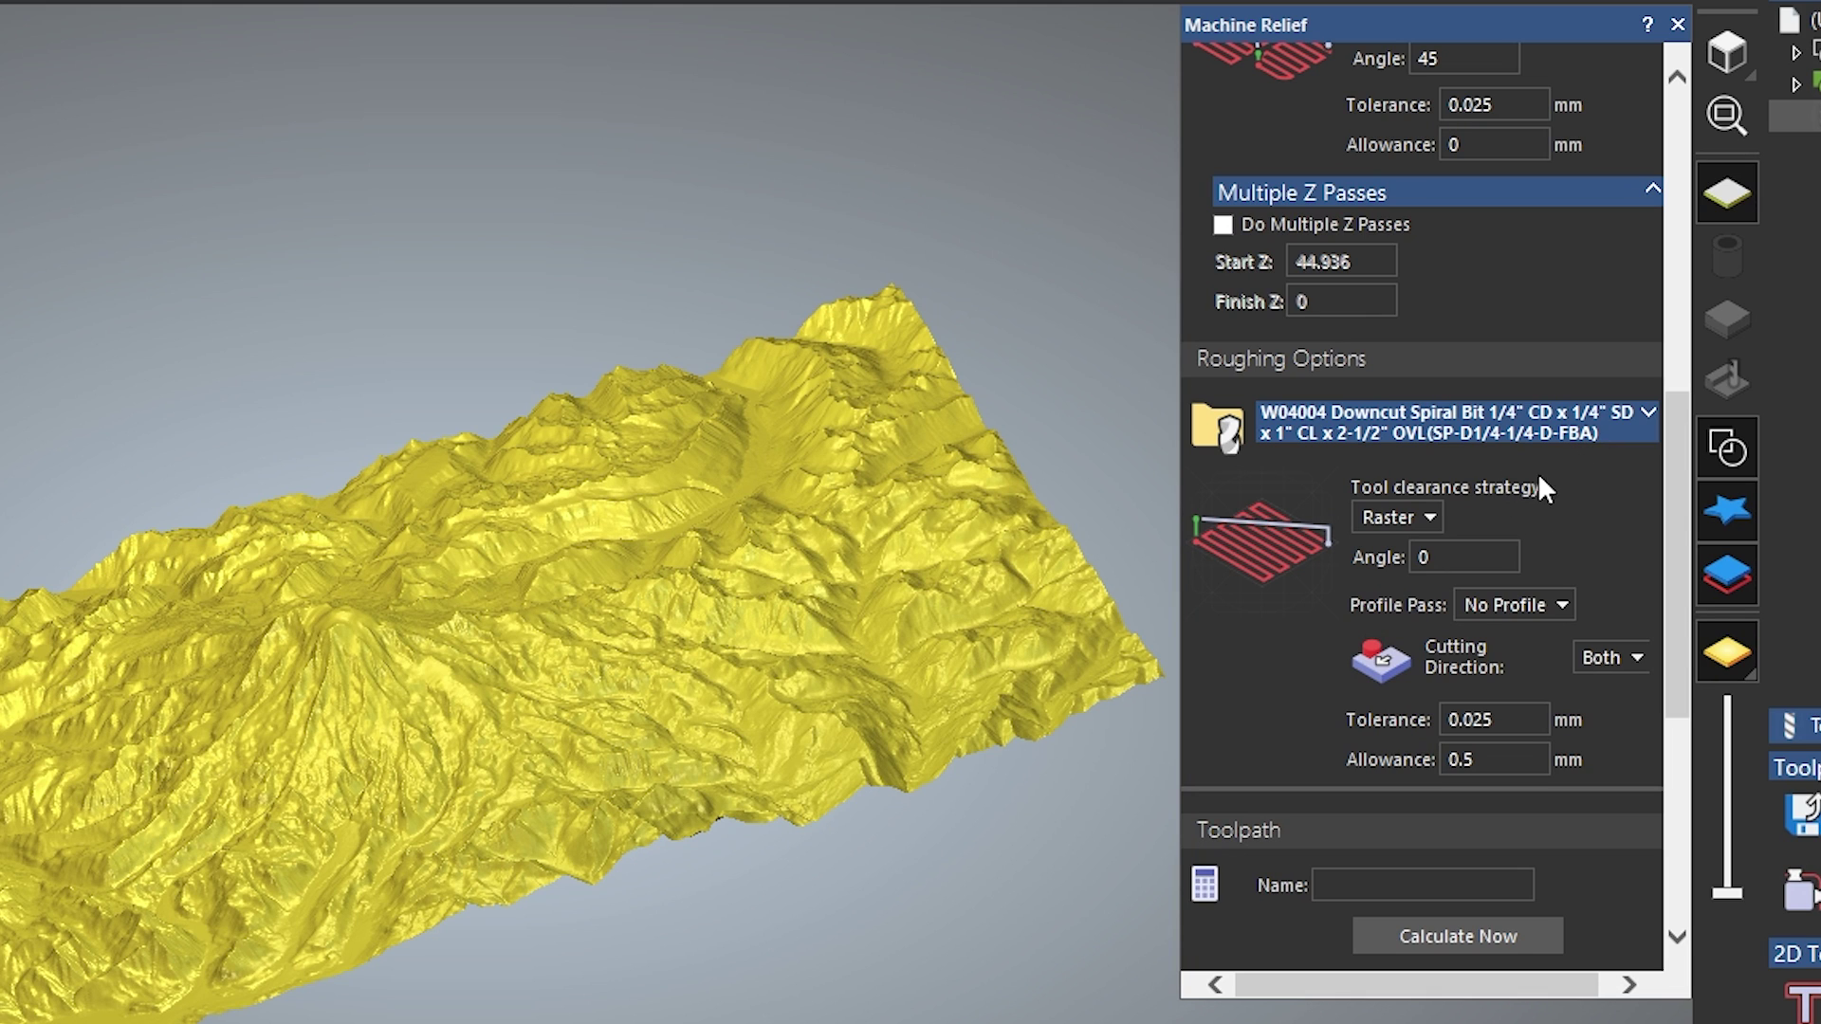
click(1561, 431)
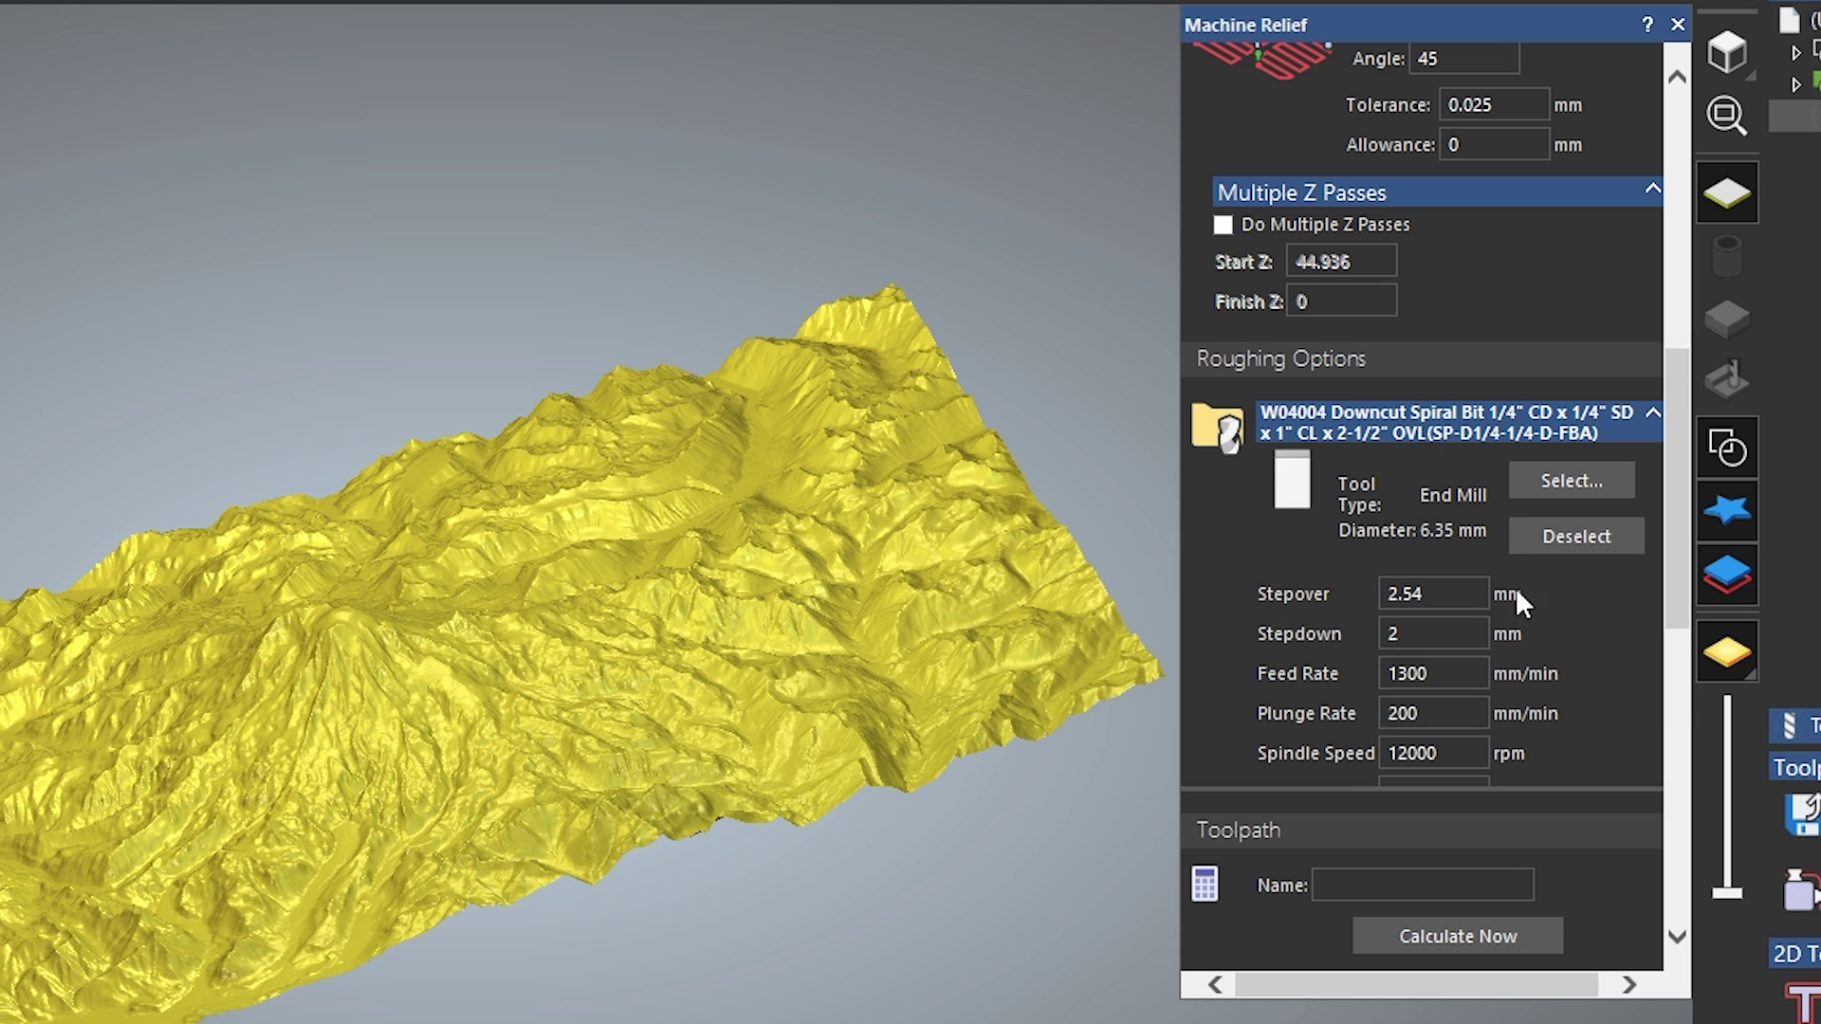
scroll(1510, 661, down, 2)
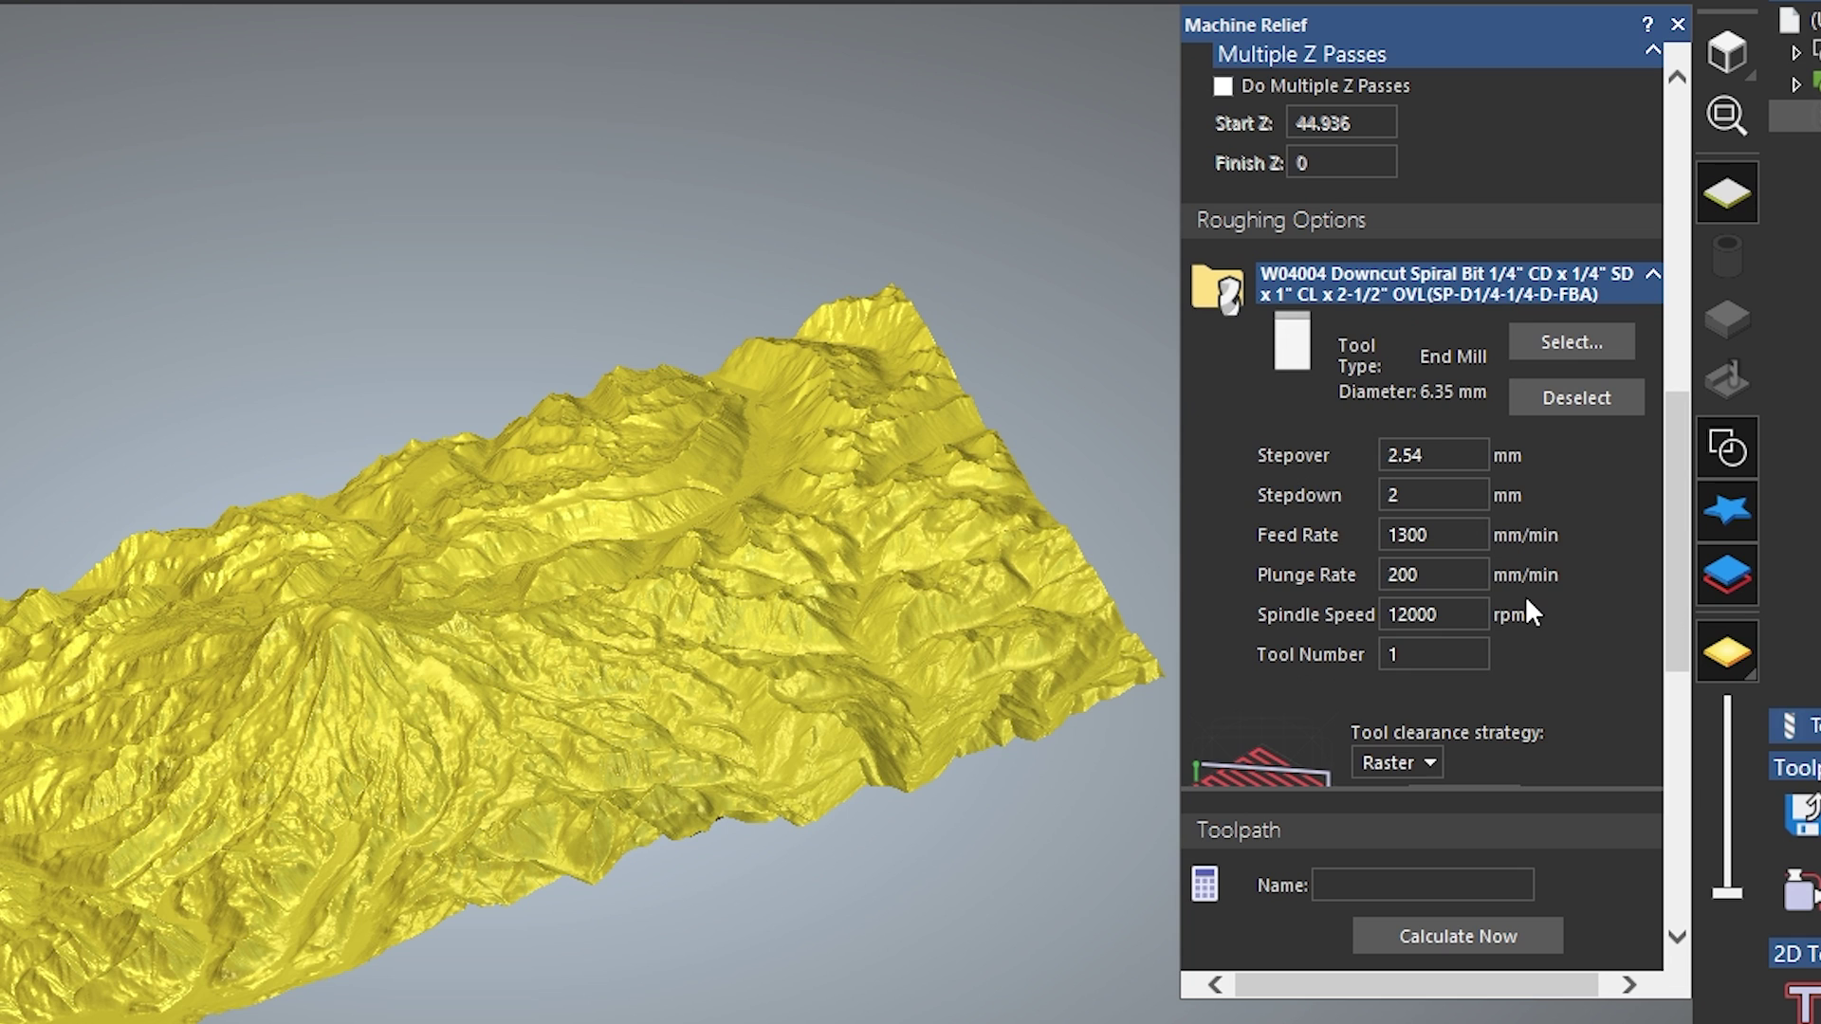
scroll(1525, 615, down, 4)
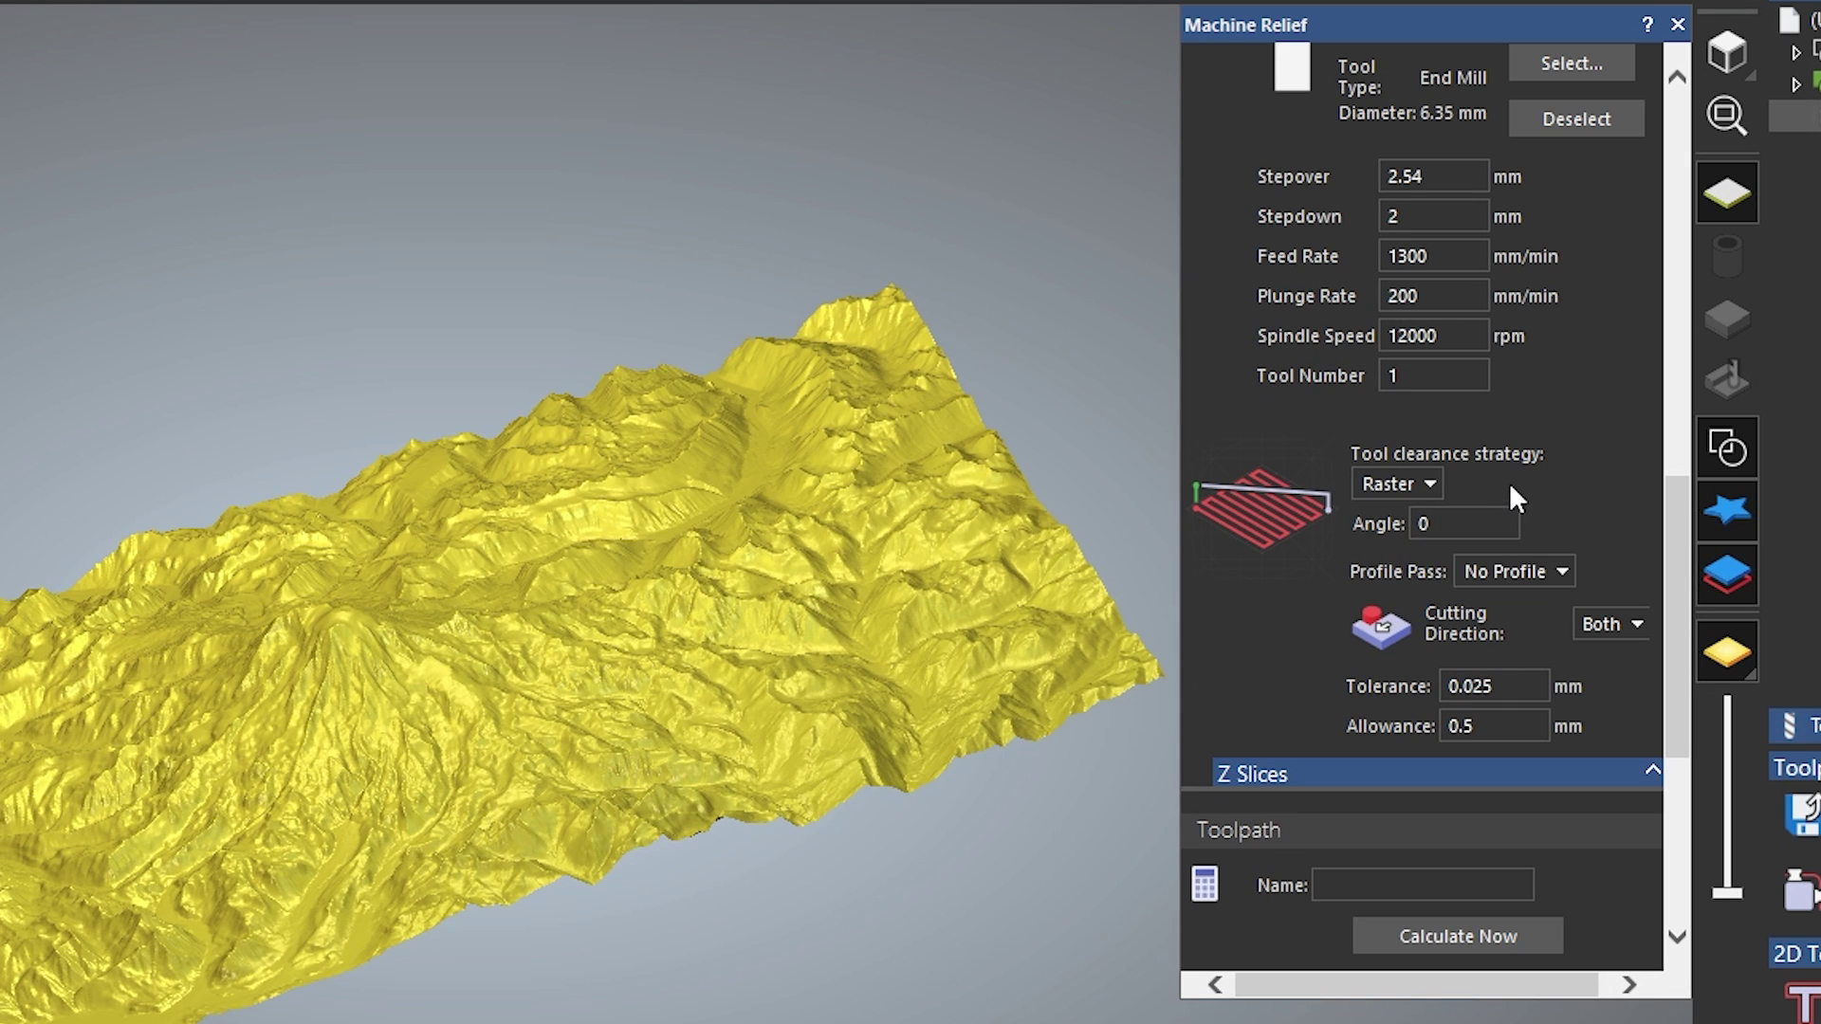
scroll(1582, 503, down, 2)
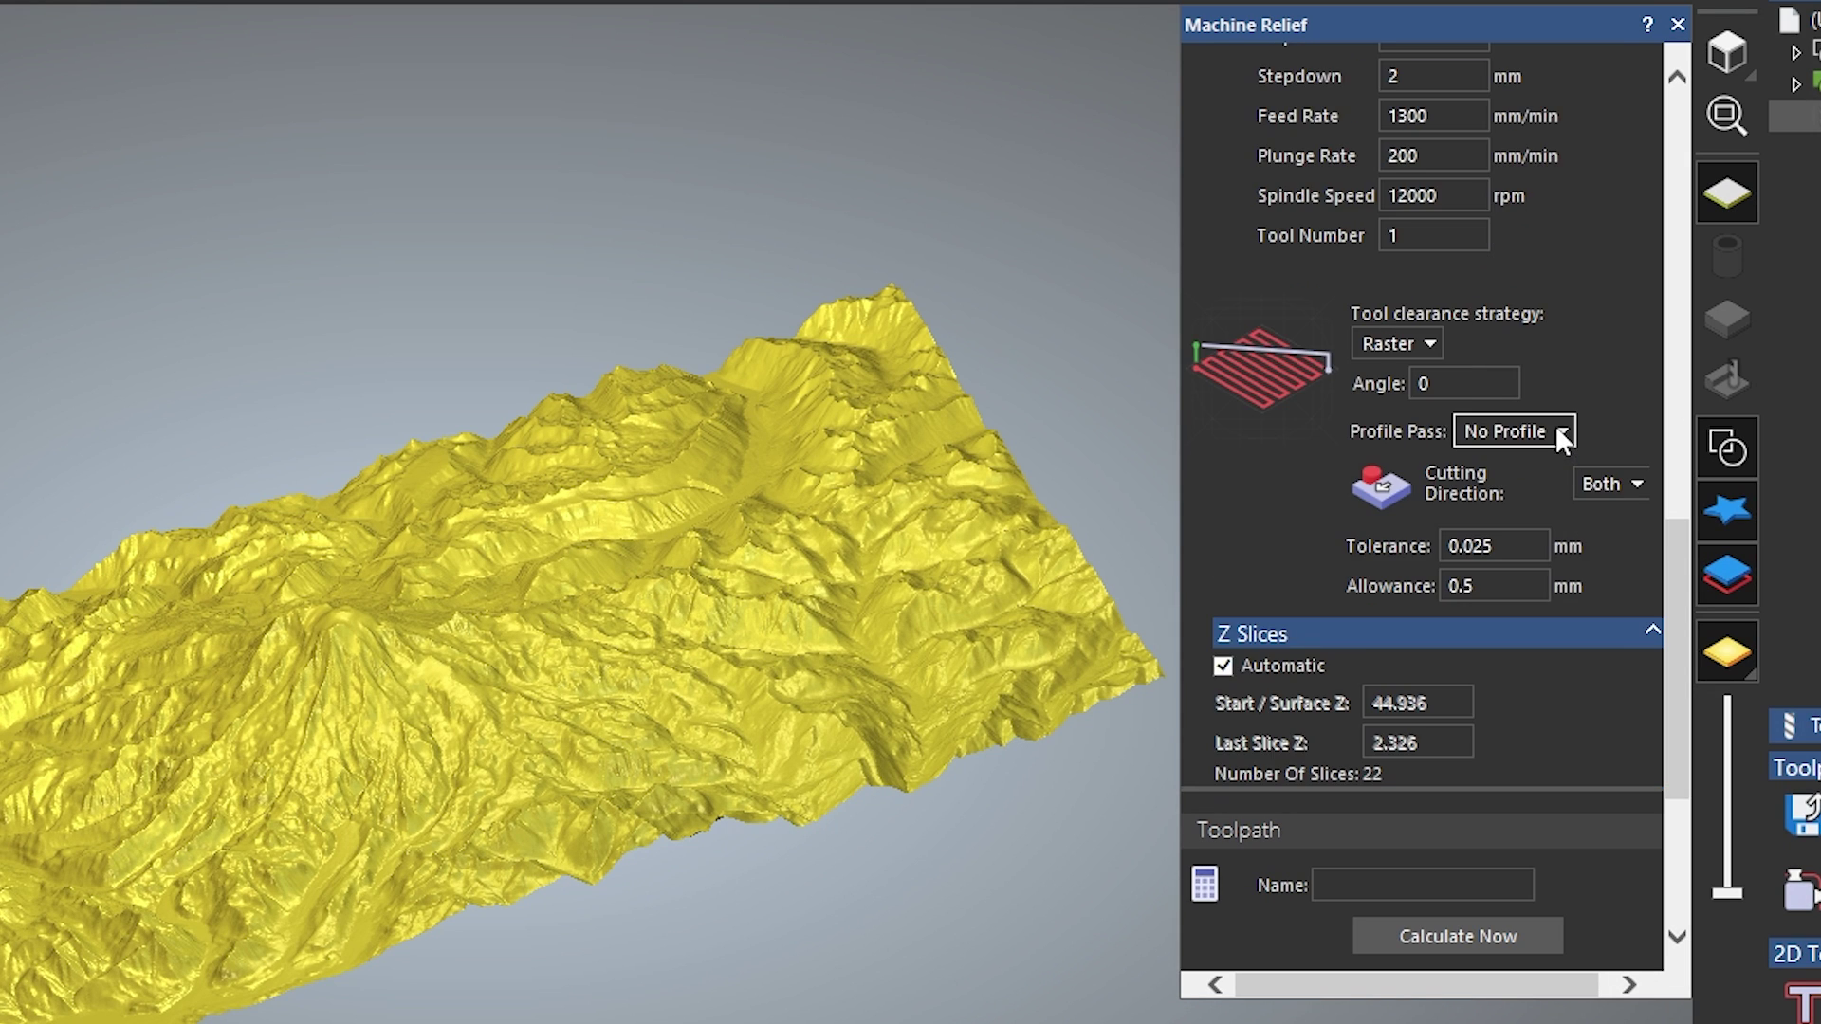
scroll(1556, 425, down, 2)
scroll(1423, 542, down, 2)
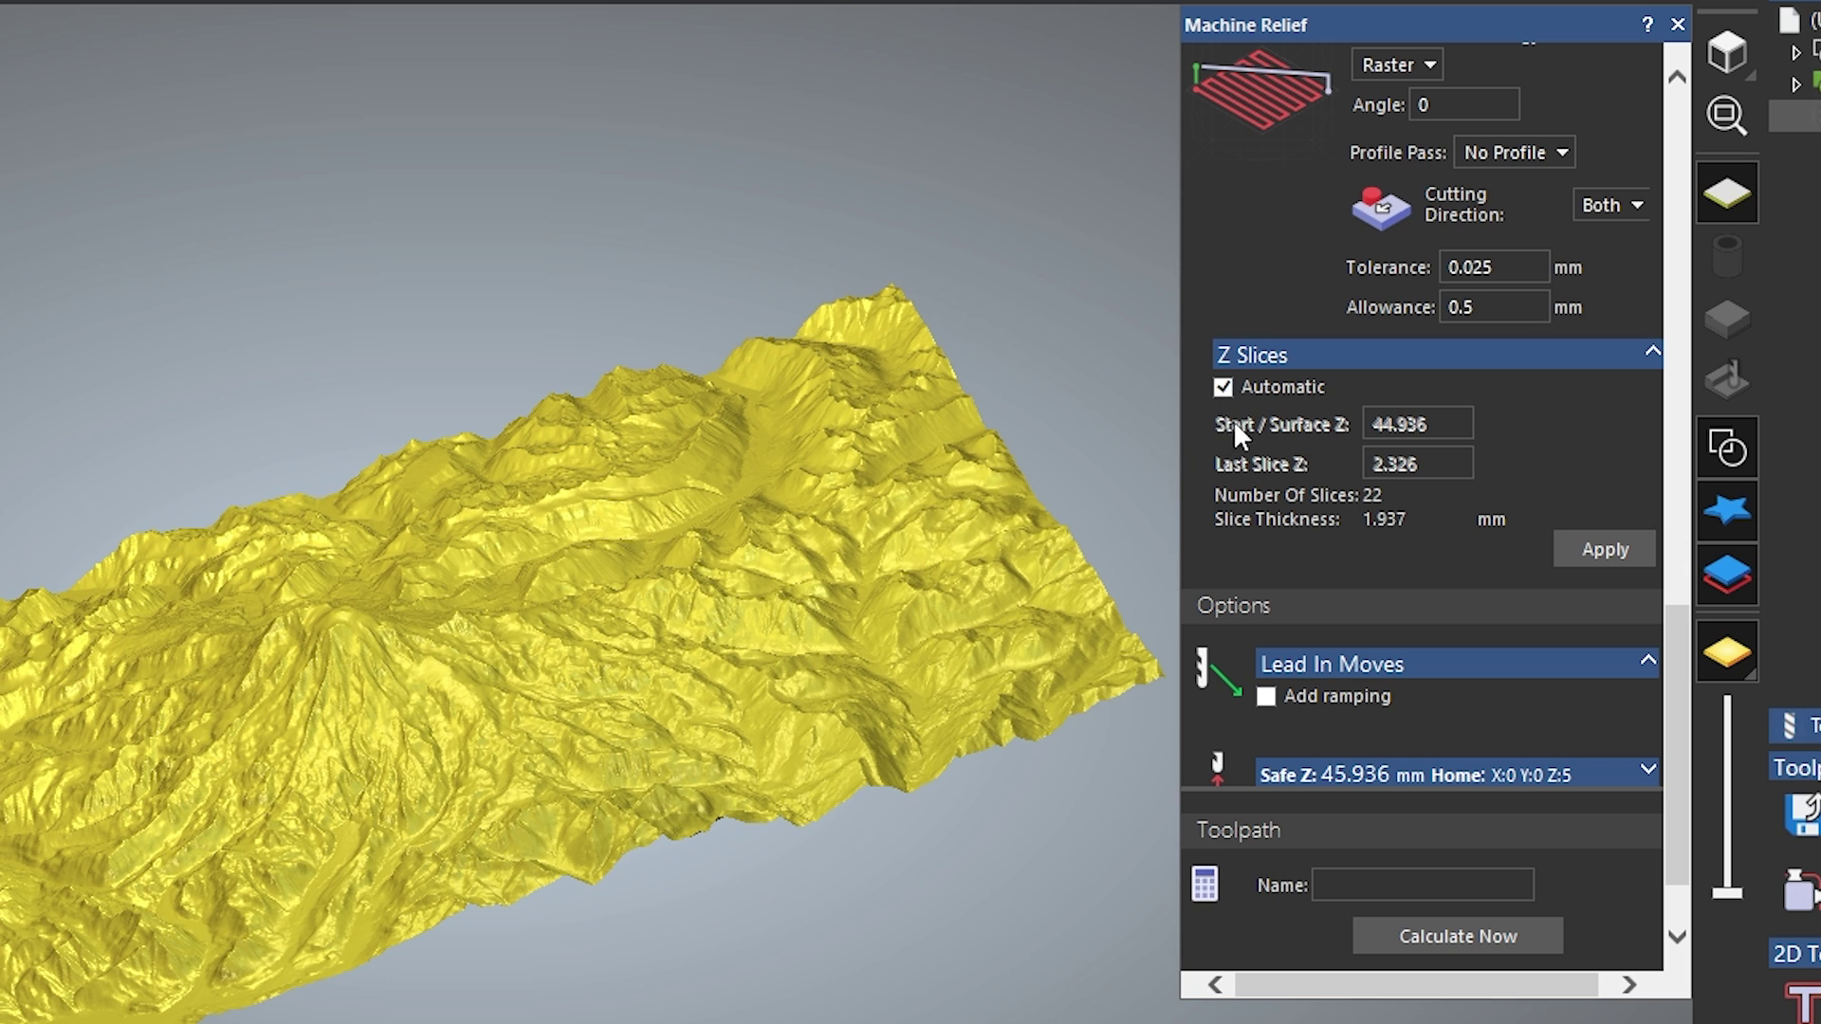
scroll(1544, 457, down, 2)
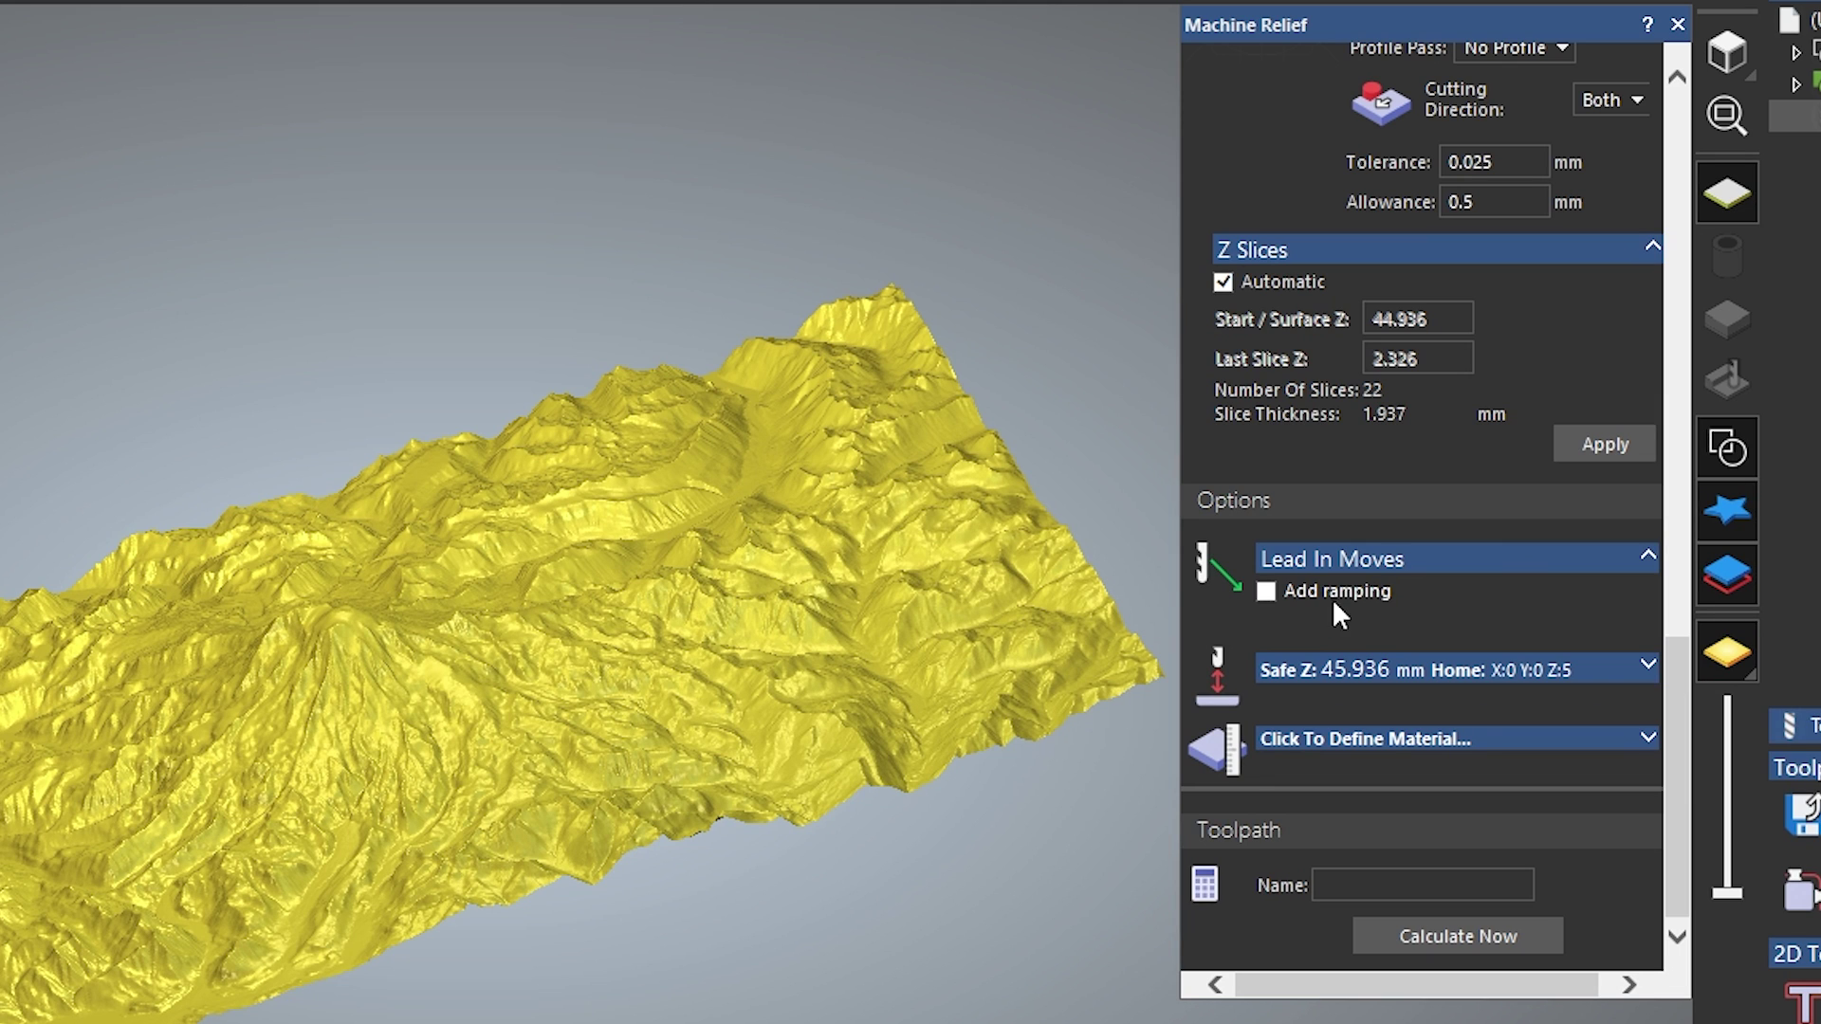
click(1267, 591)
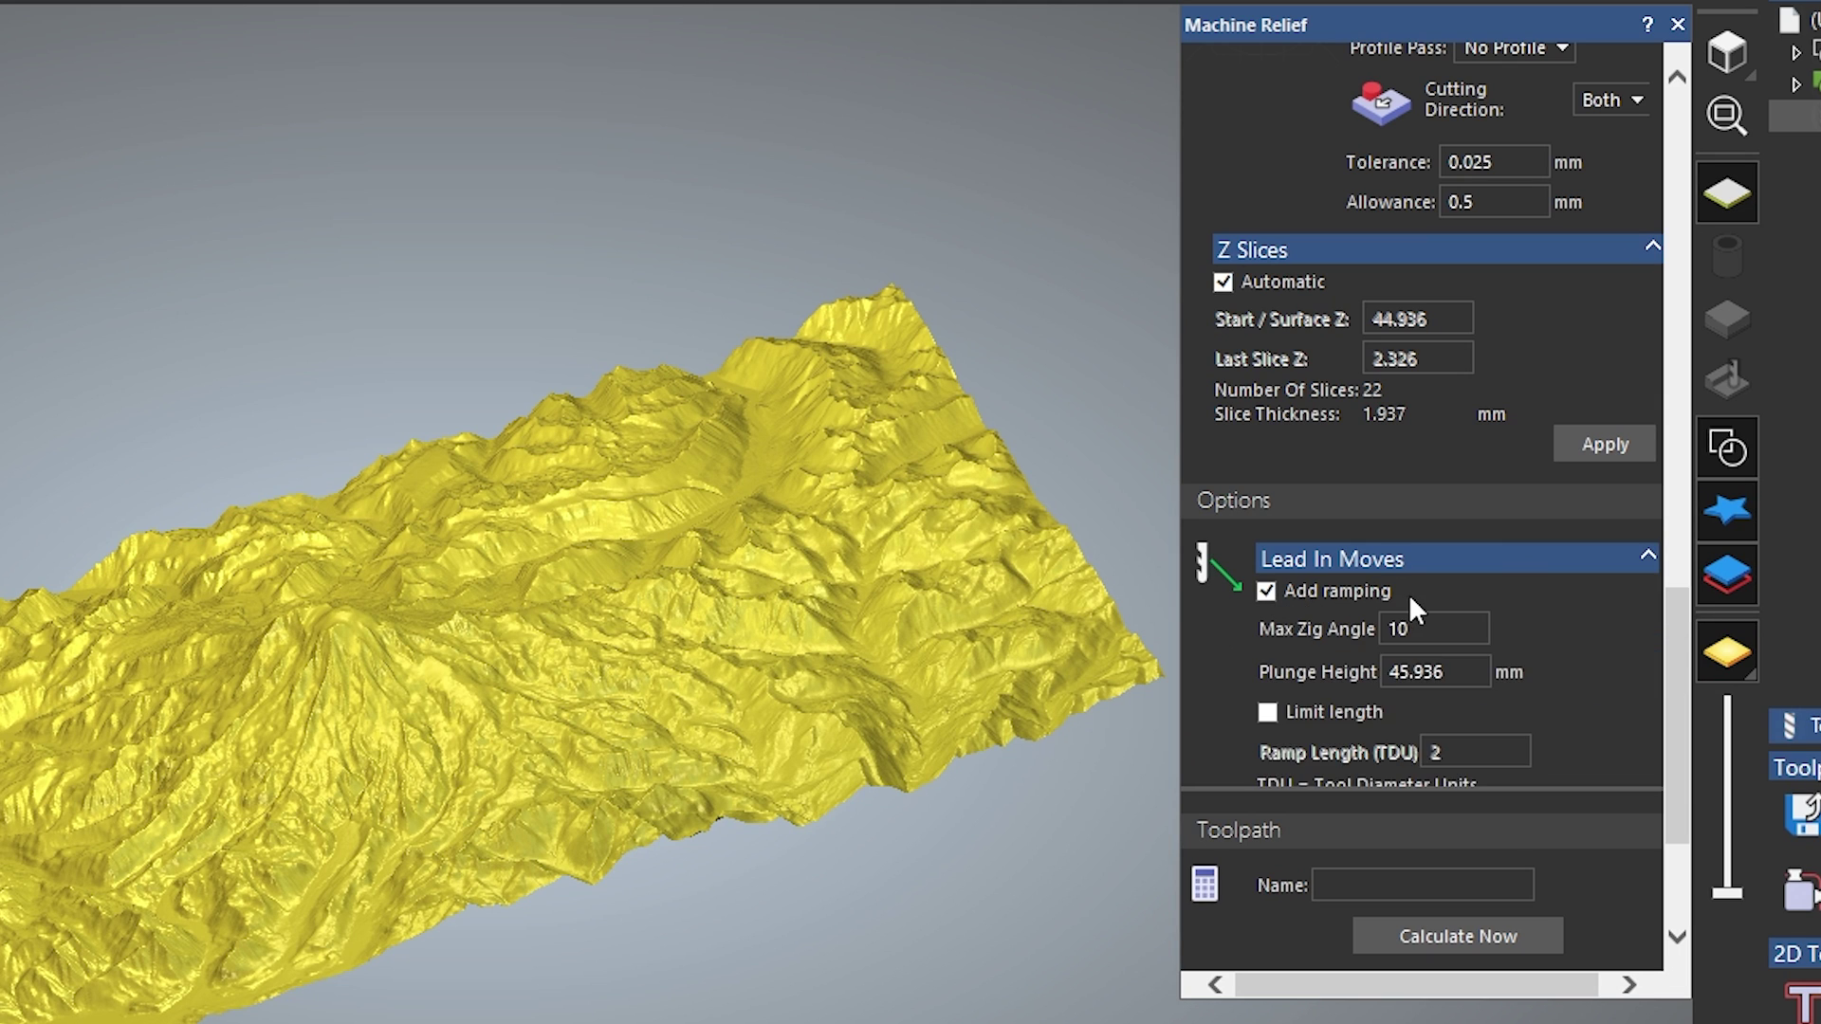
scroll(1408, 594, down, 3)
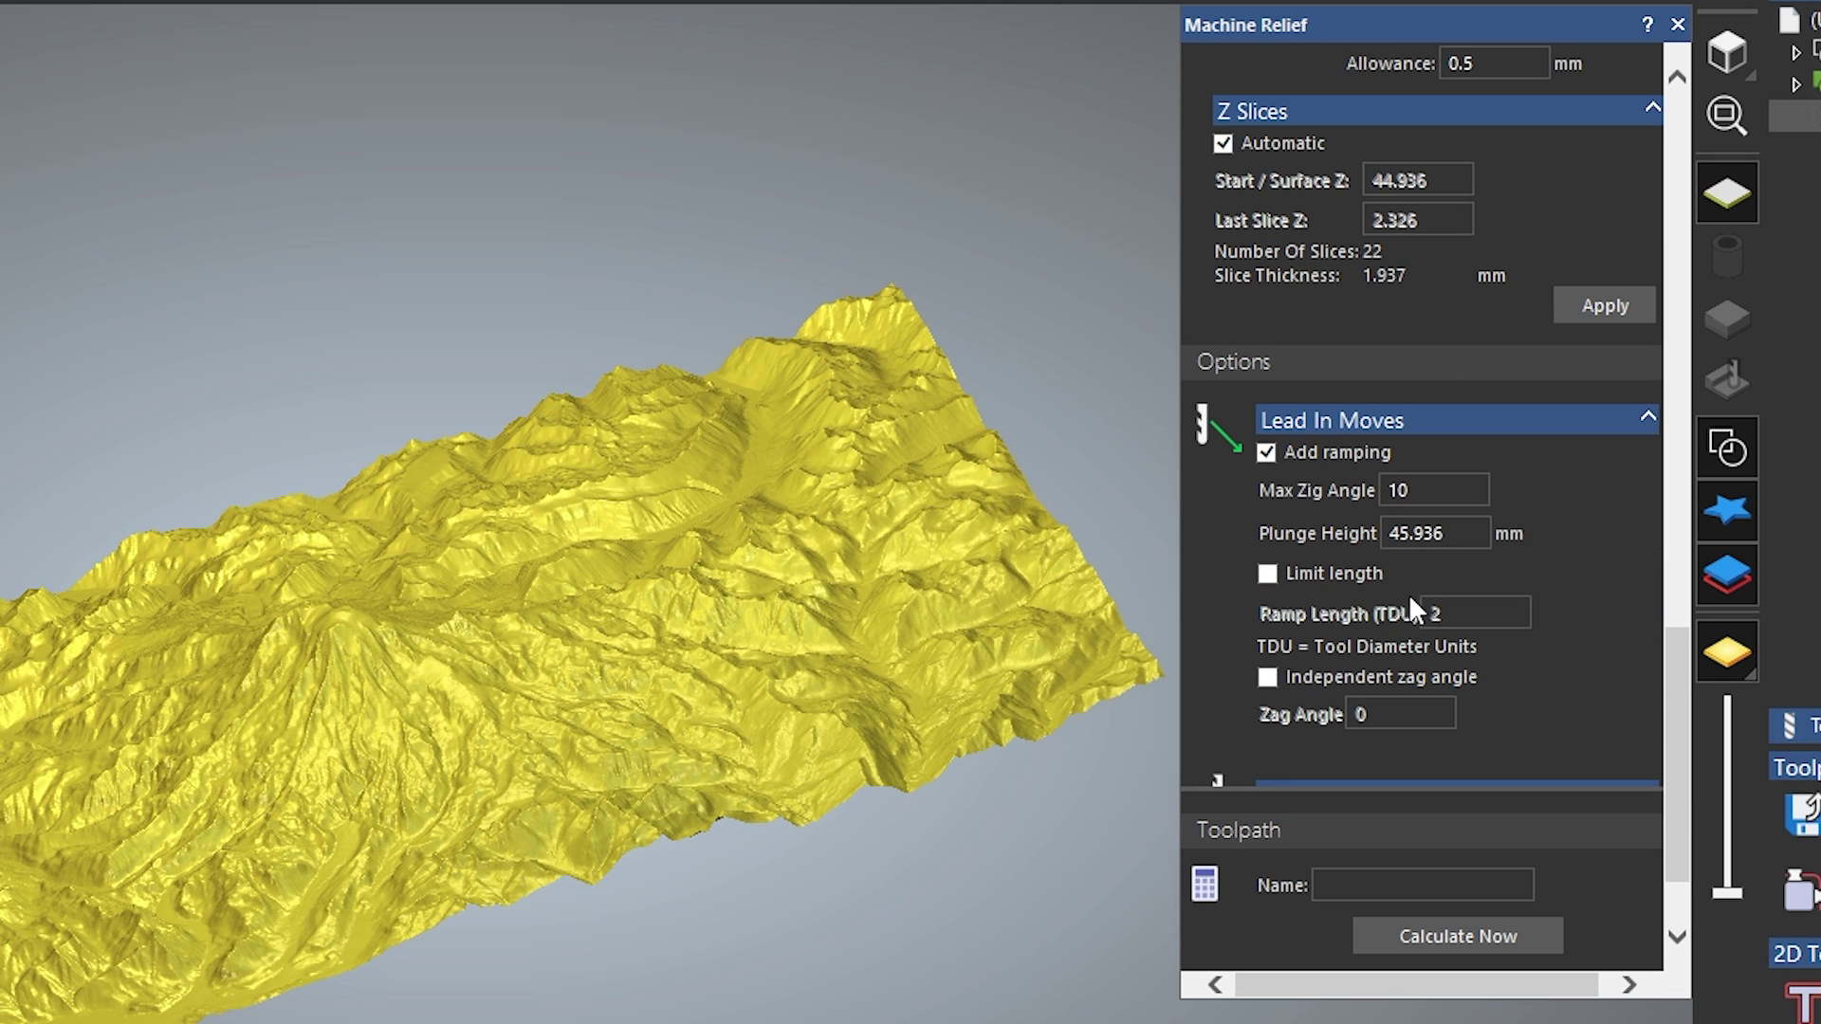
click(1266, 453)
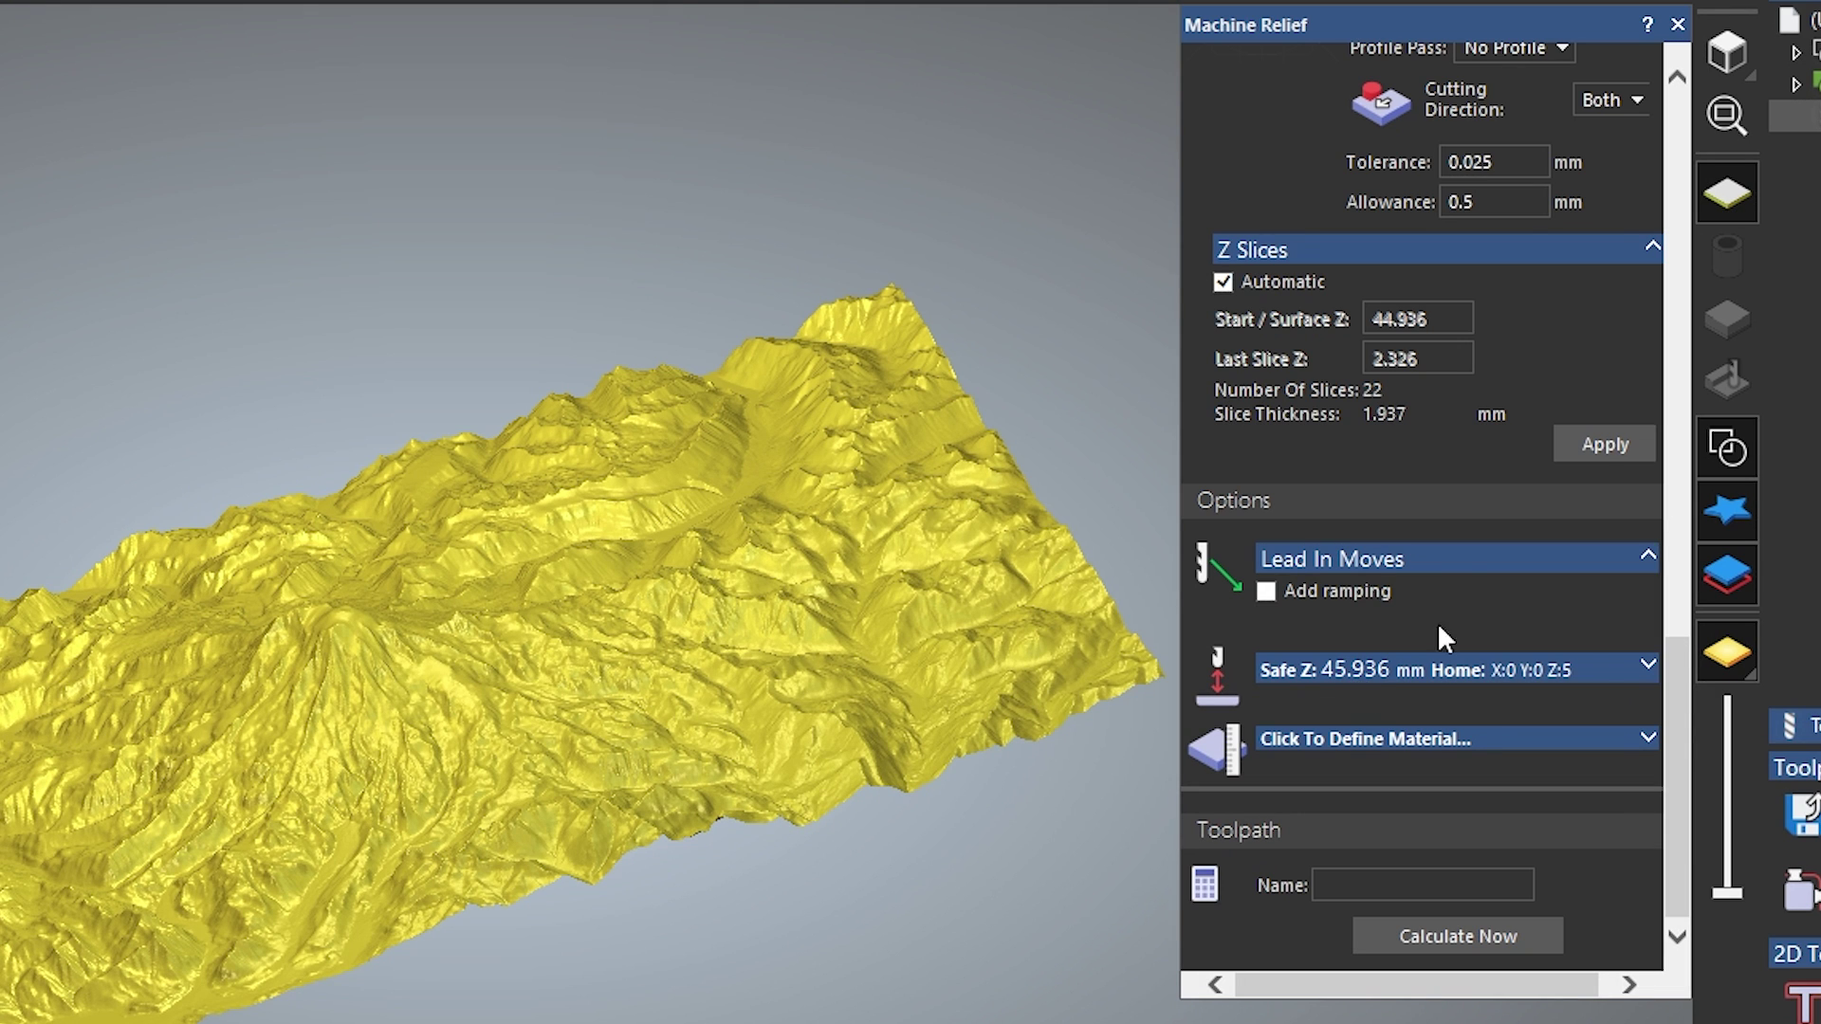
Step: Change the toolpath's Safe Z from 45.936 to 5 mm, leaving home at X0 Y0 Z5
click(1648, 666)
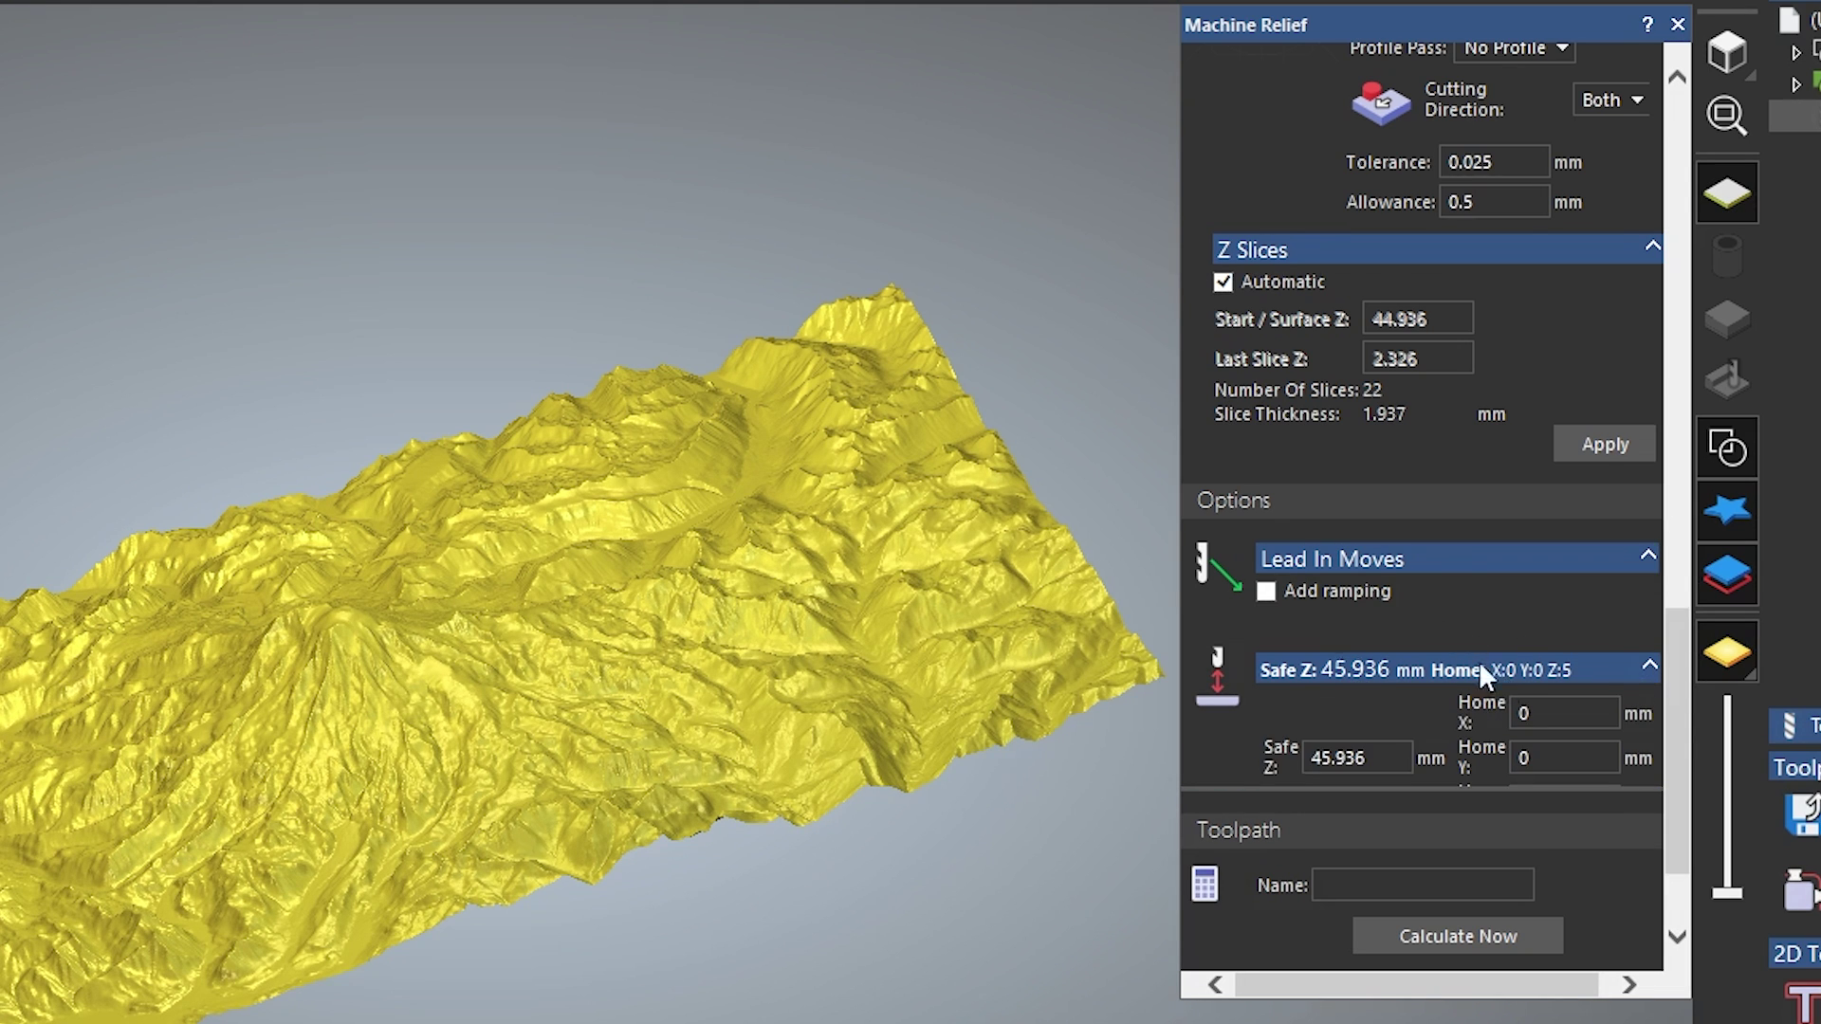
drag(1373, 619, 1142, 624)
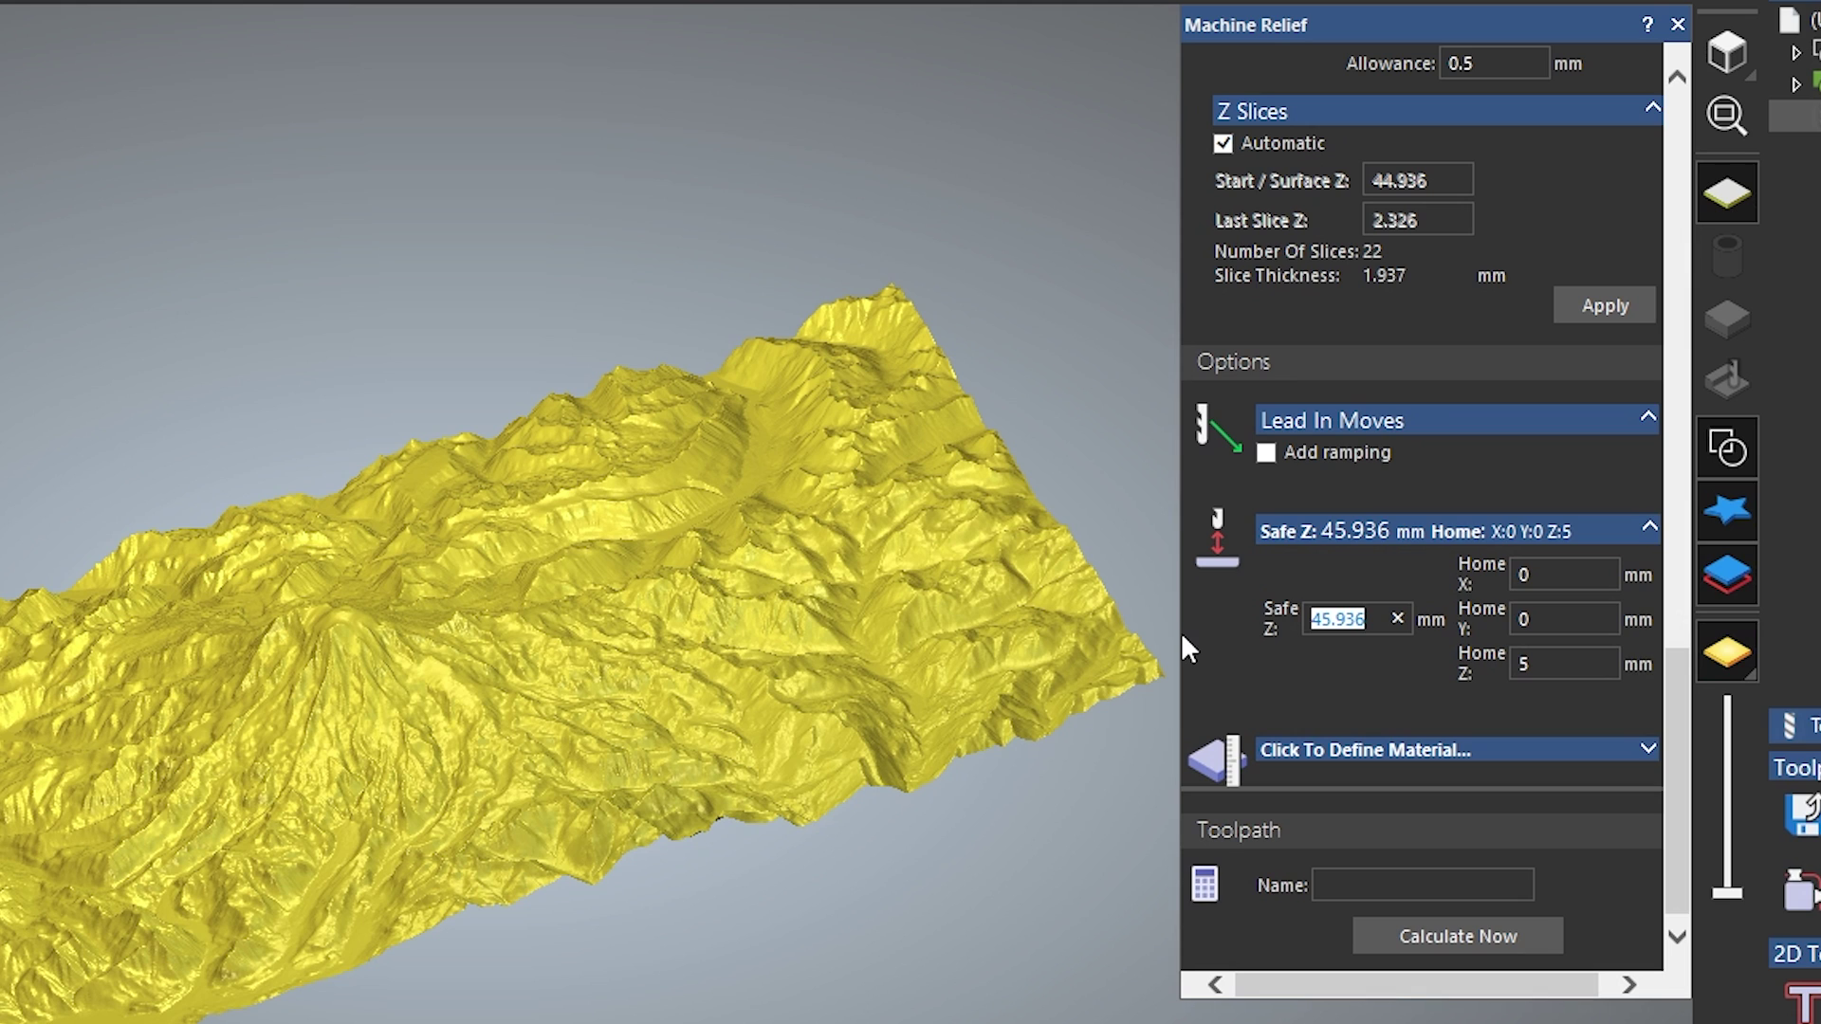
text(5)
key(Tab)
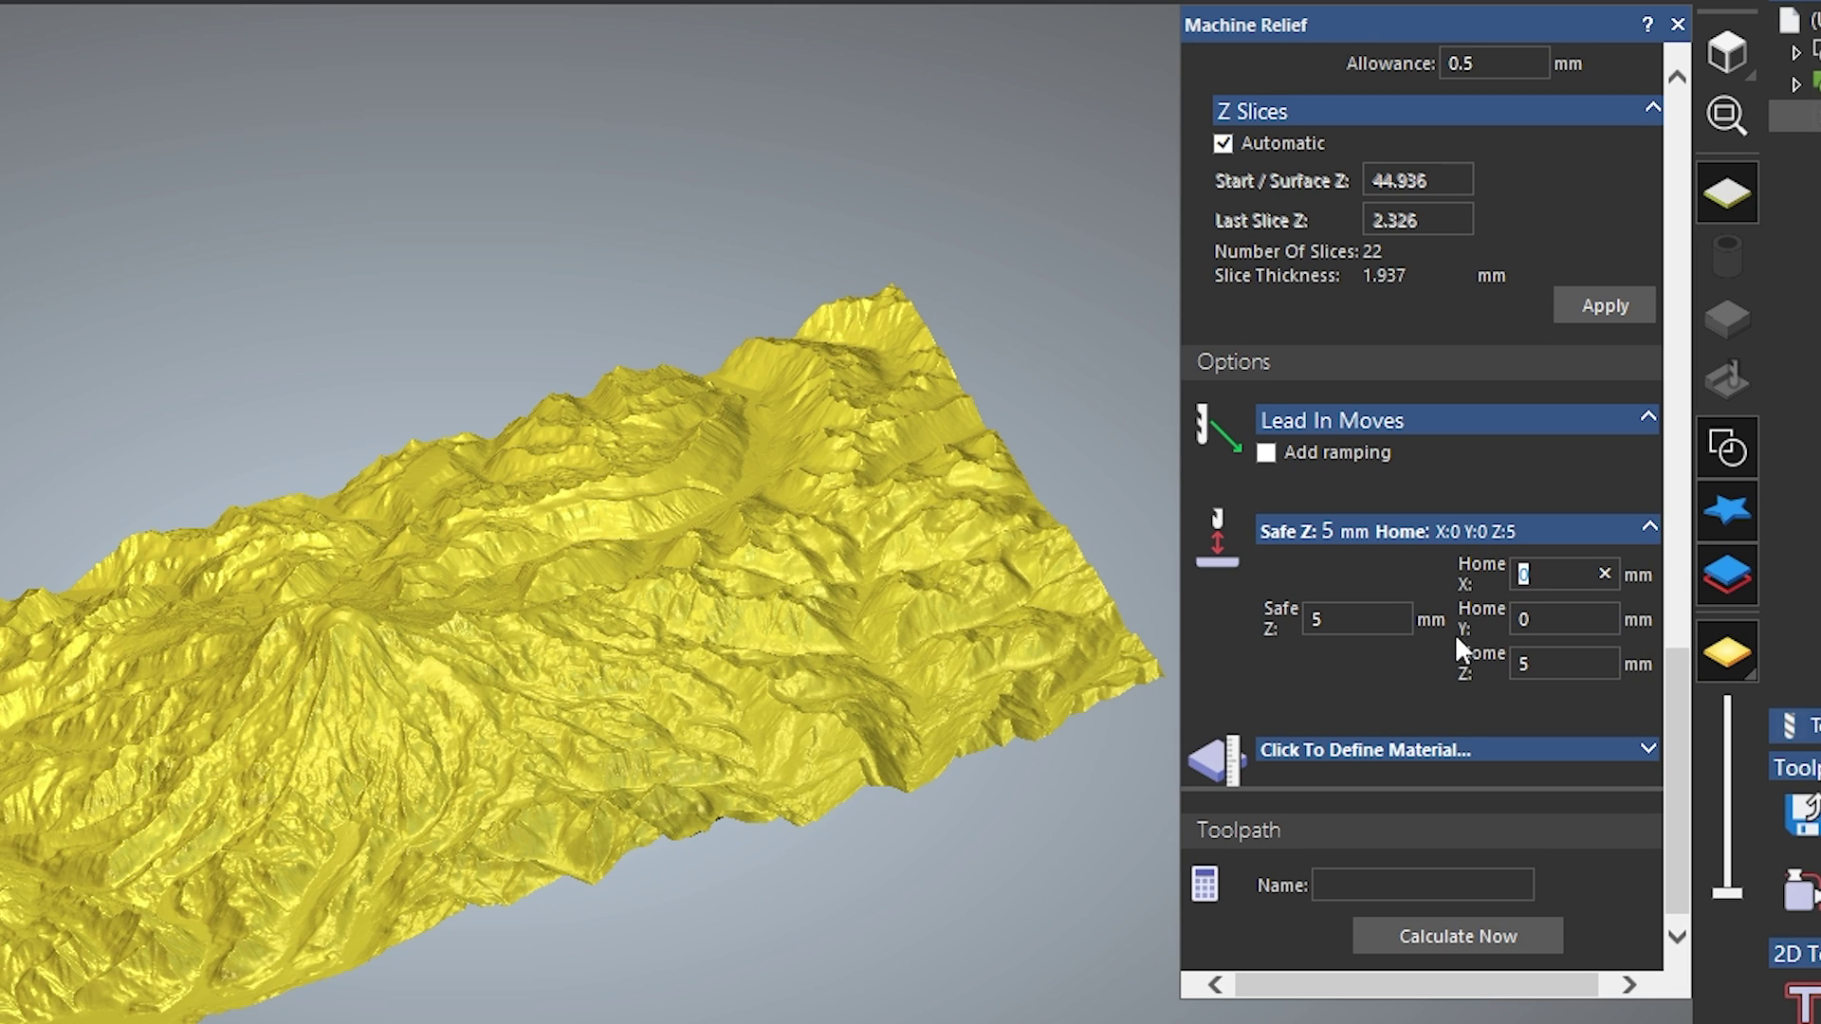
scroll(1455, 633, down, 1)
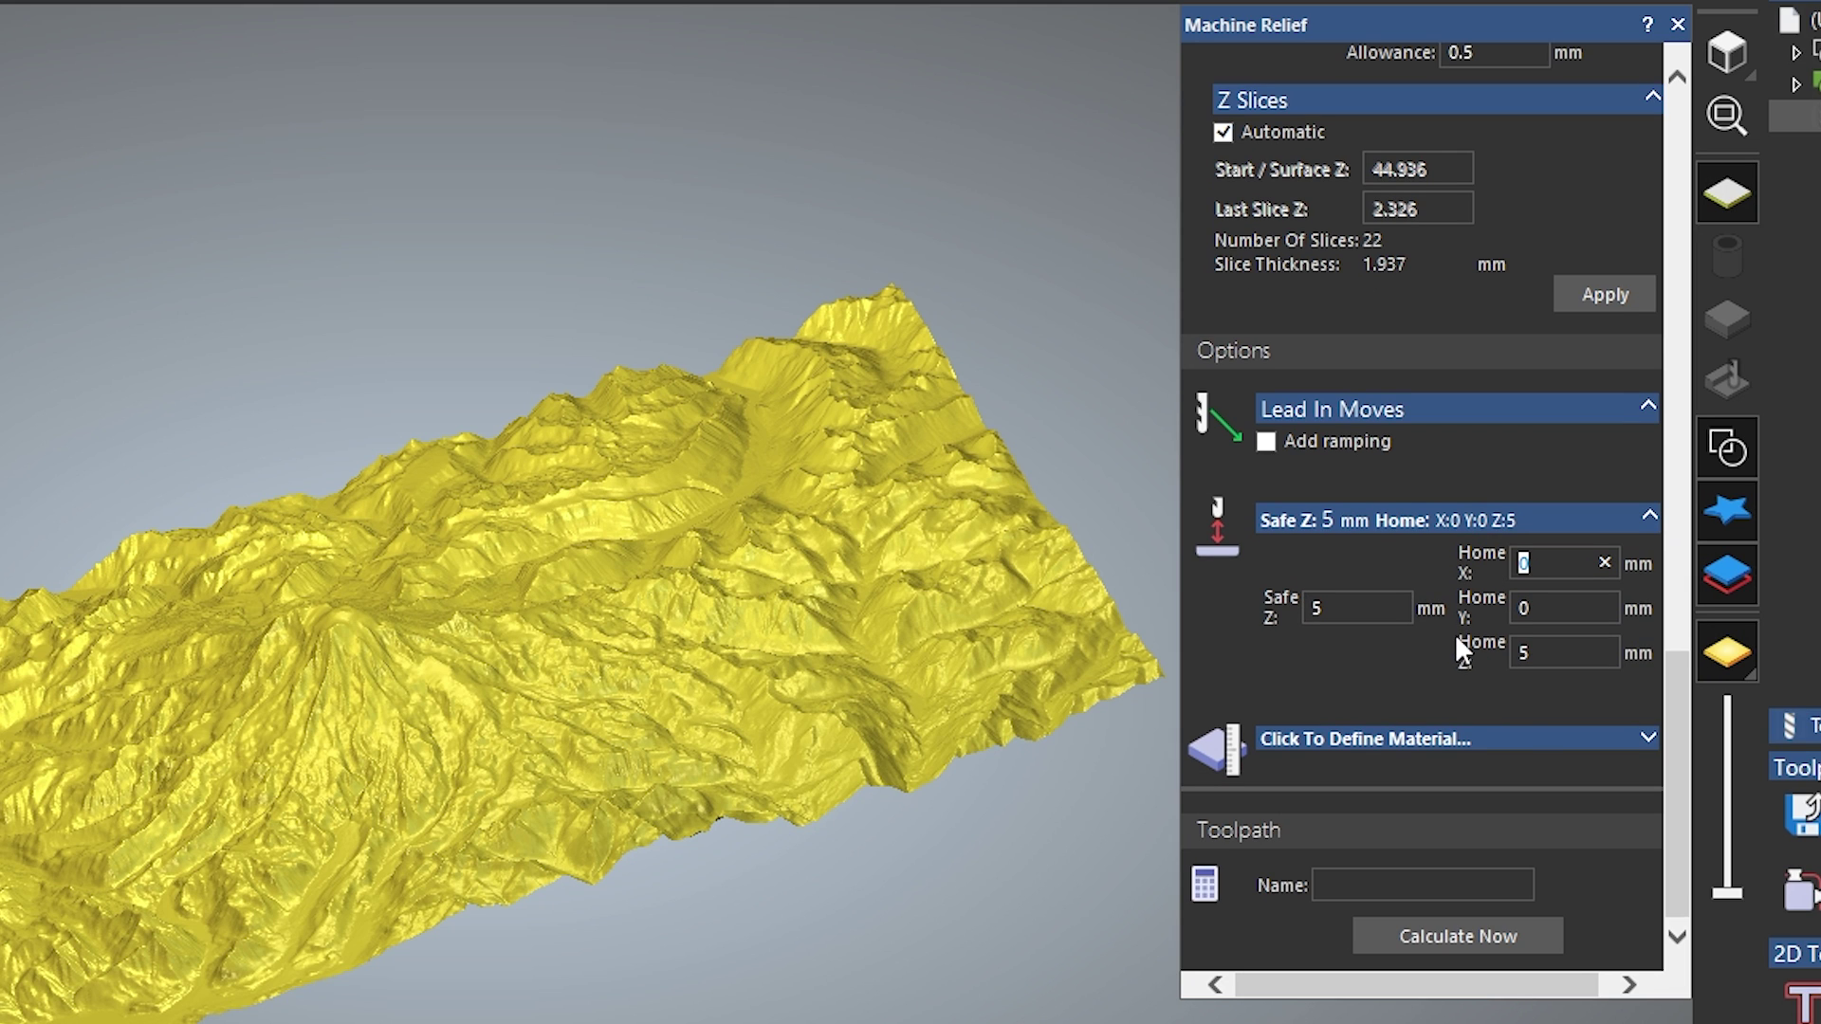
Step: Define the material block as 80 mm thick with a 1 mm top offset
click(1641, 737)
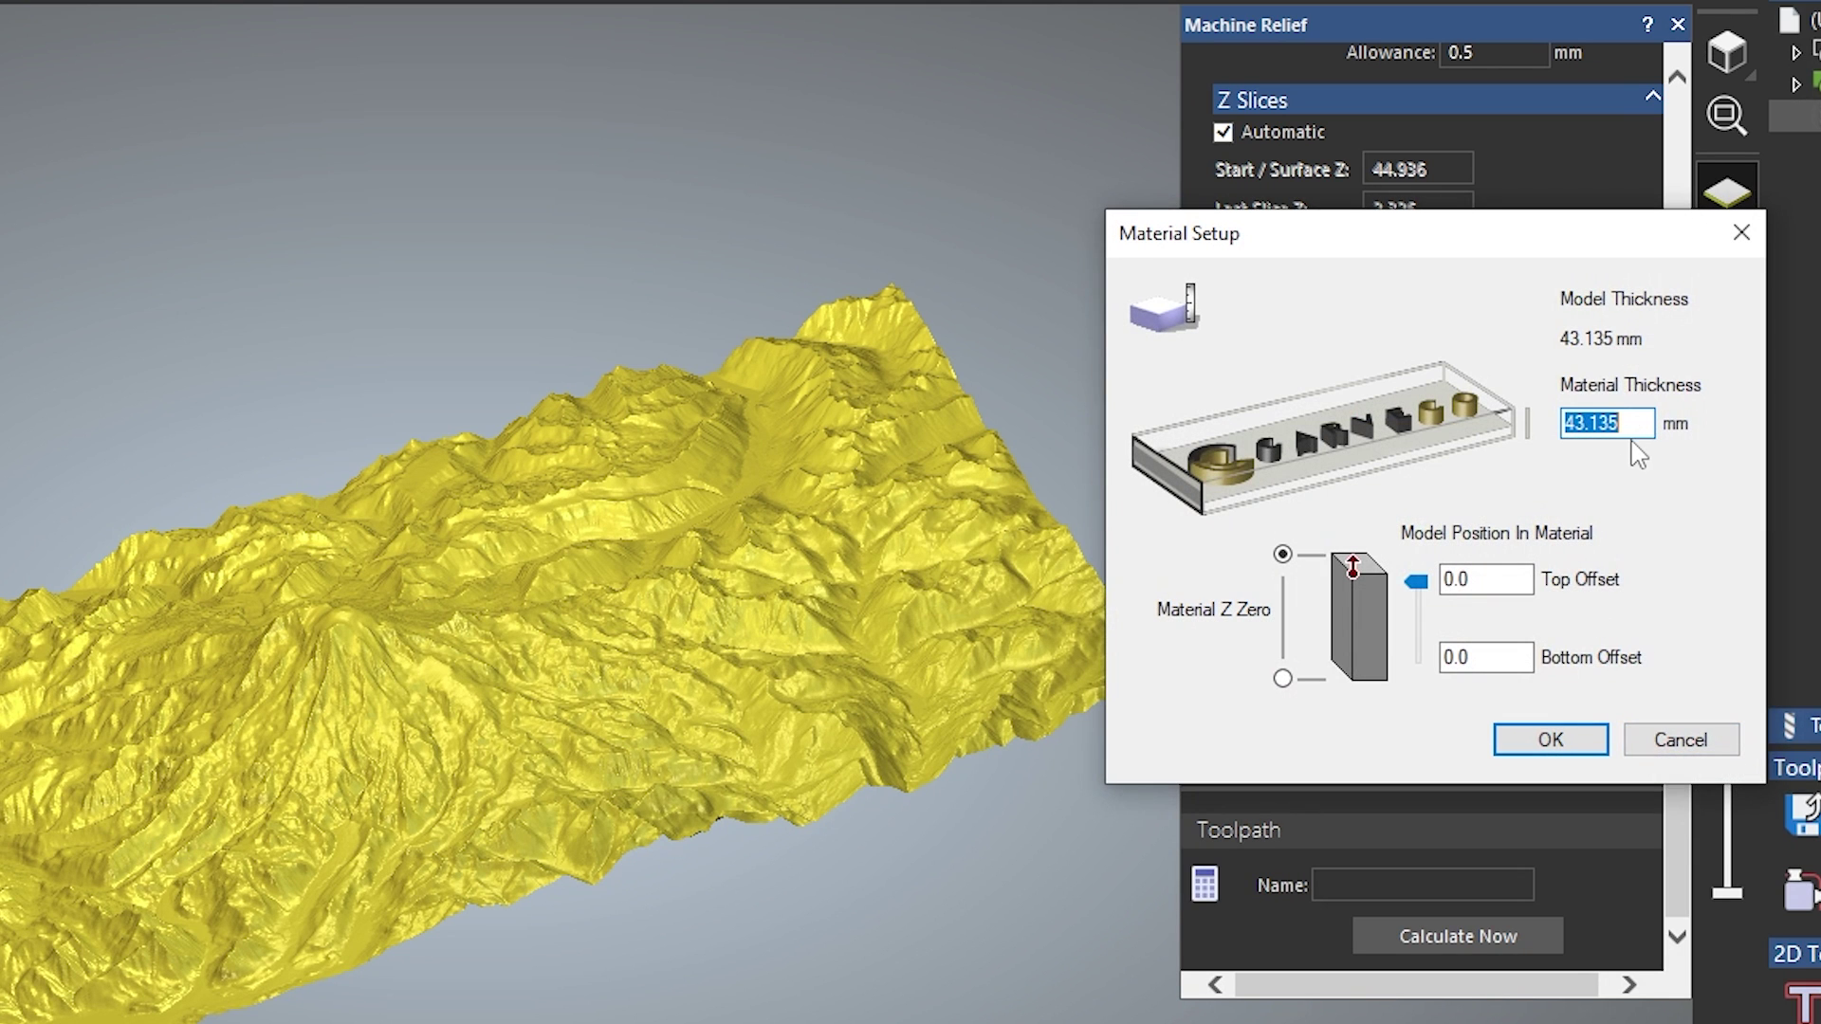
text(80)
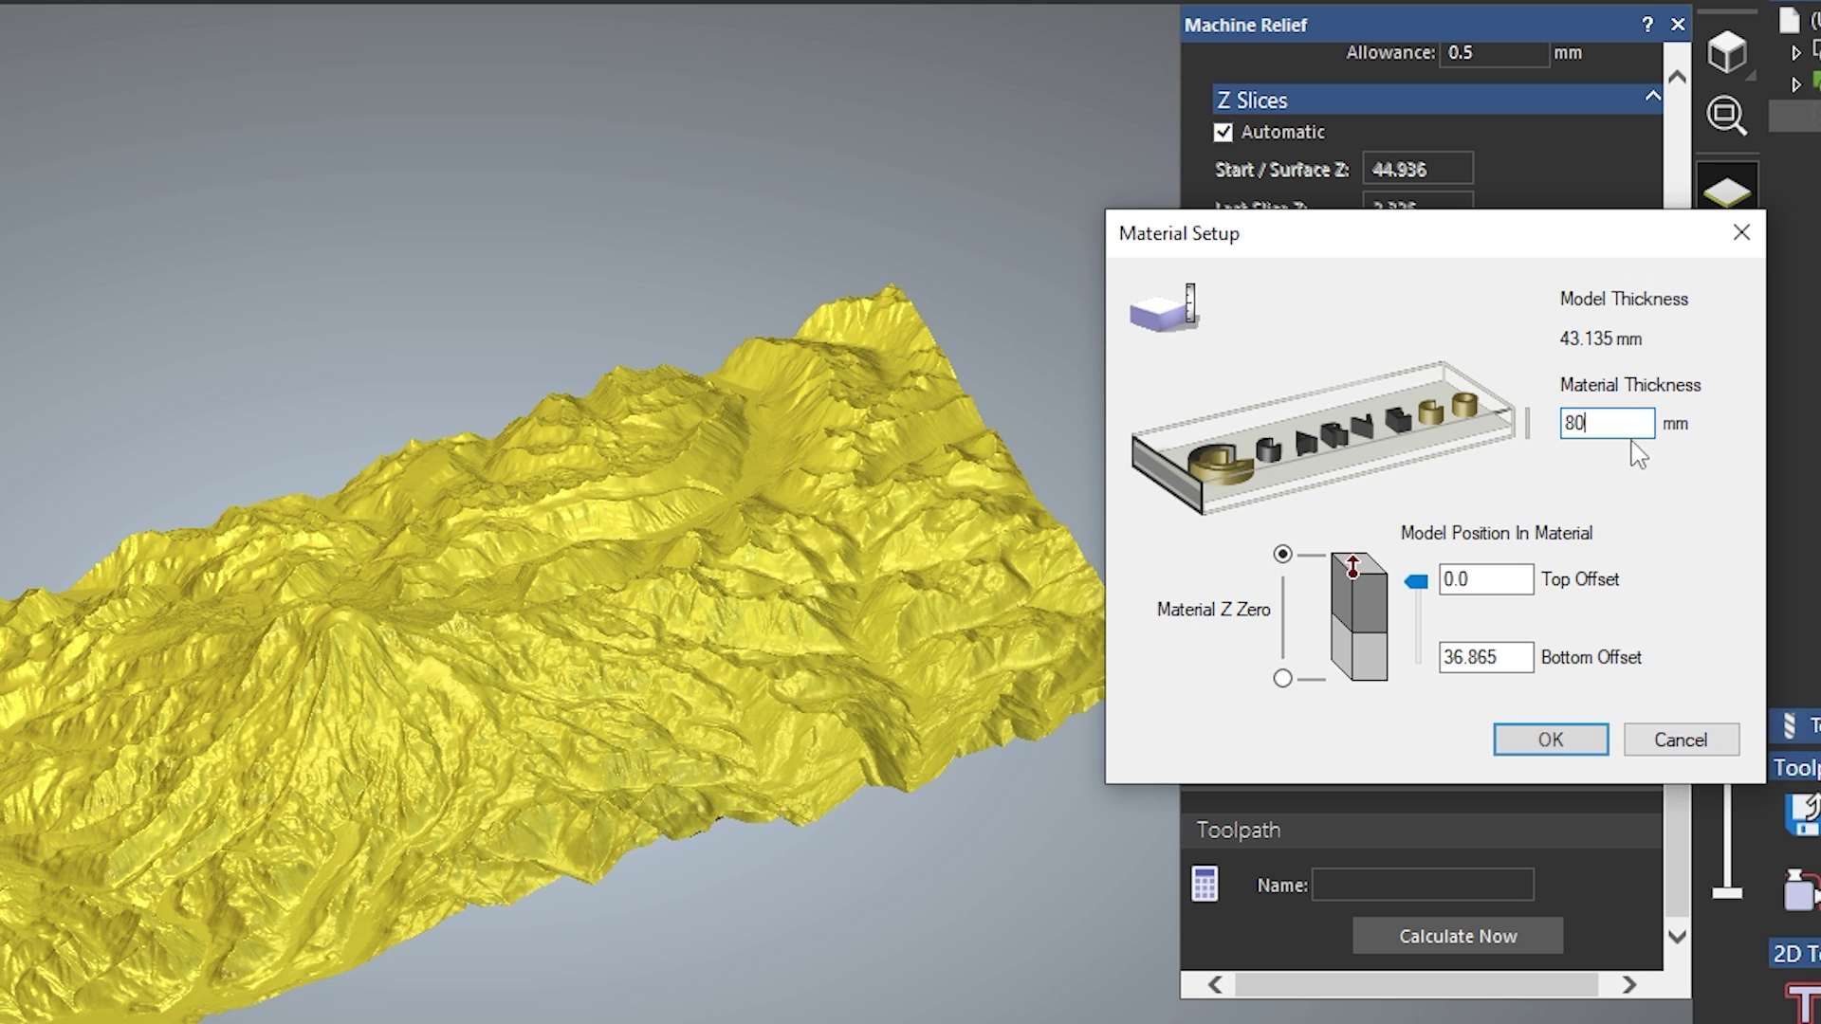
click(1496, 580)
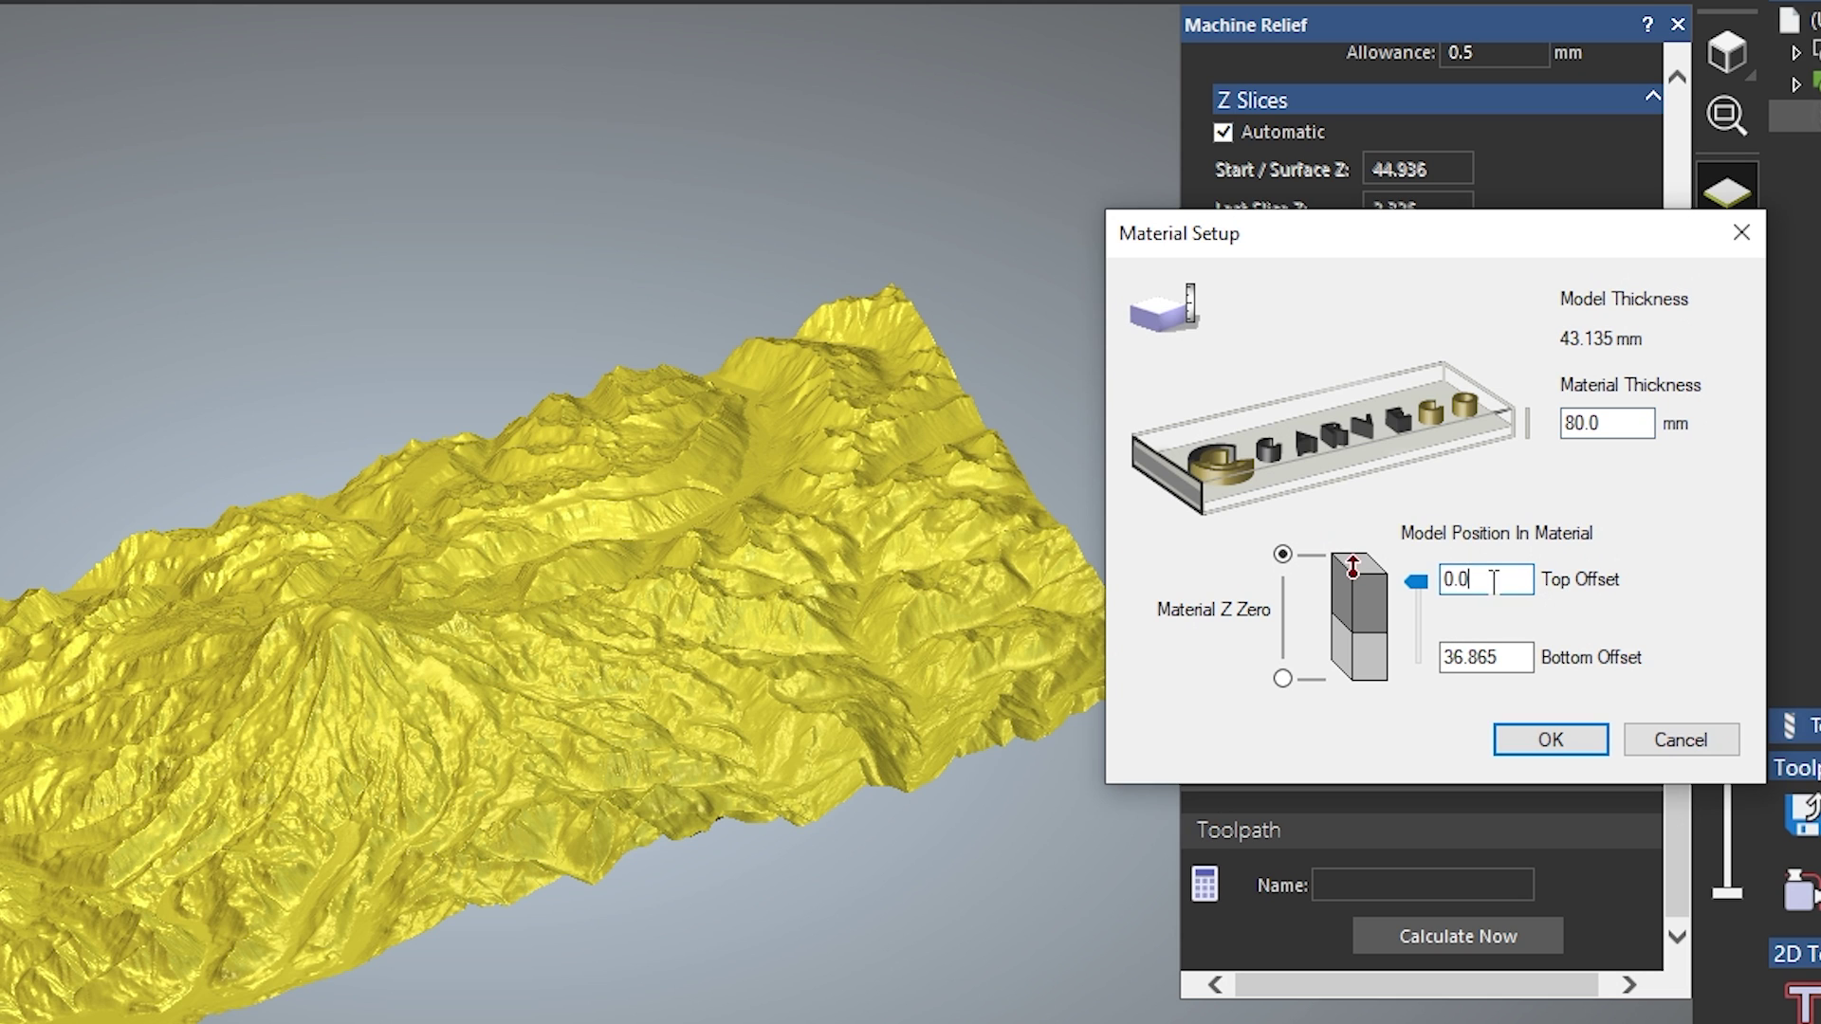
drag(1496, 580, 1434, 581)
text(1)
click(1538, 744)
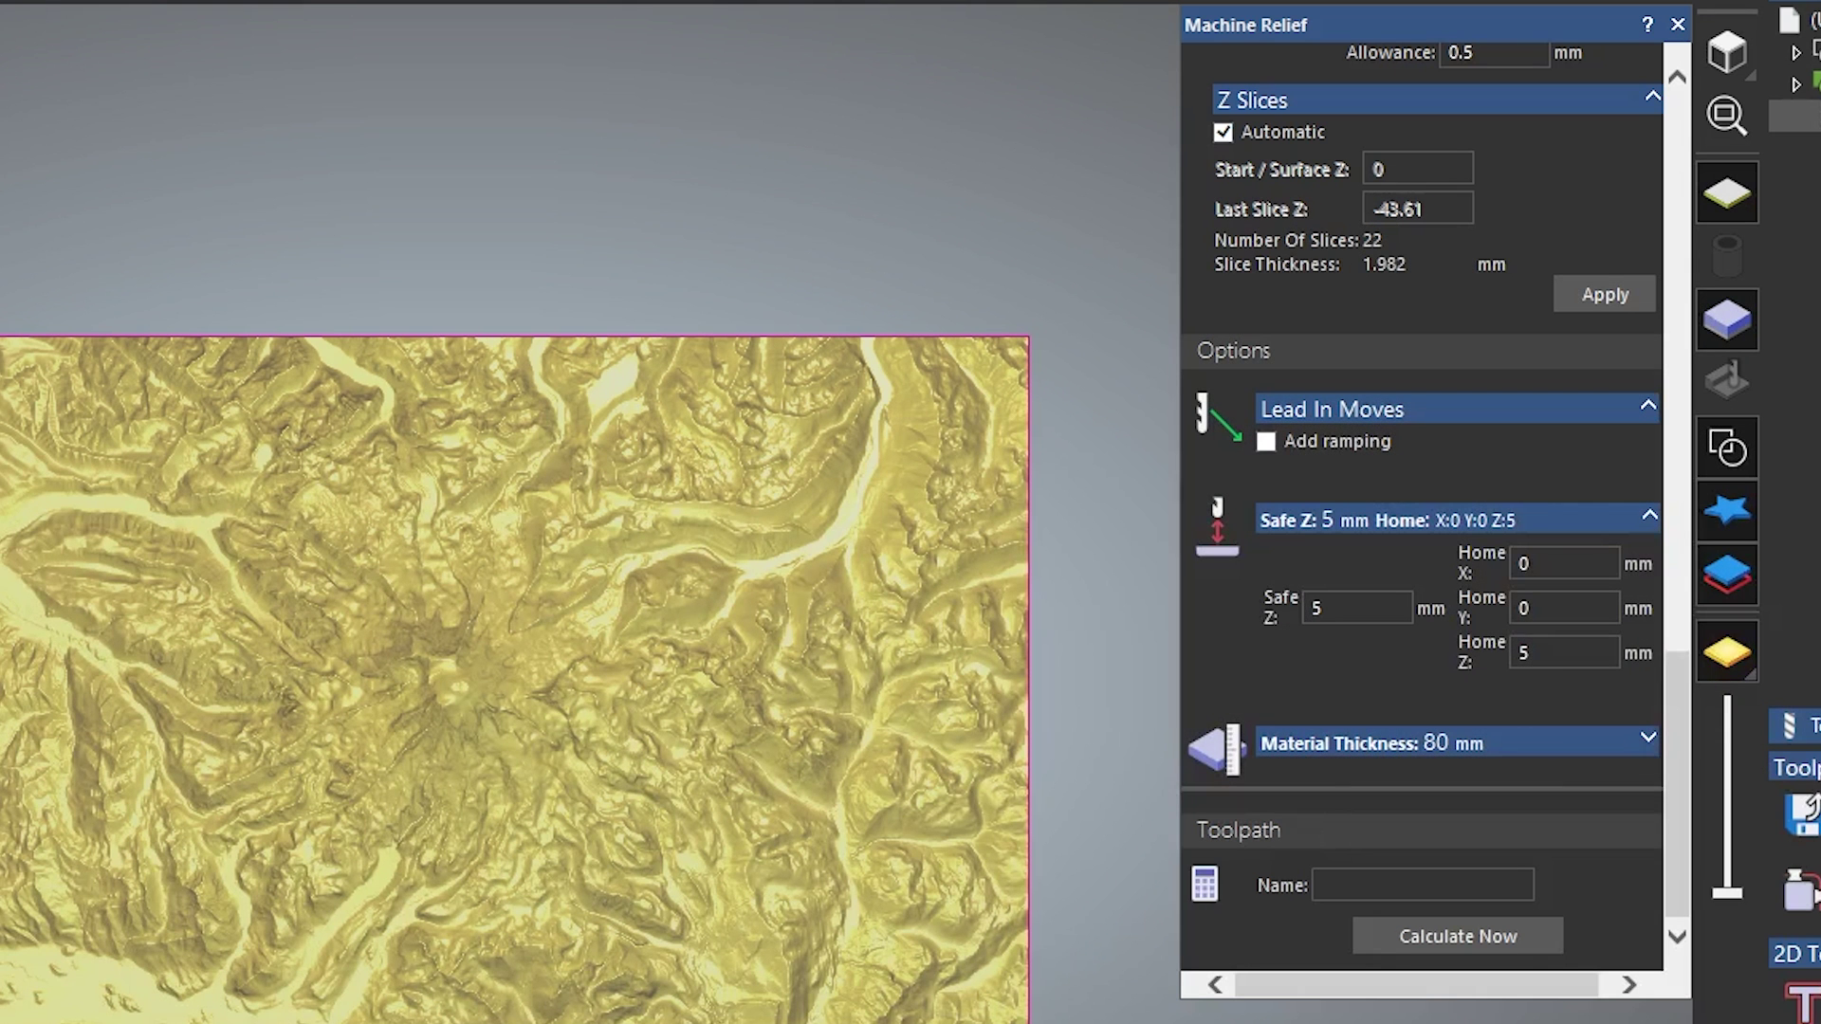
drag(498, 1015, 619, 310)
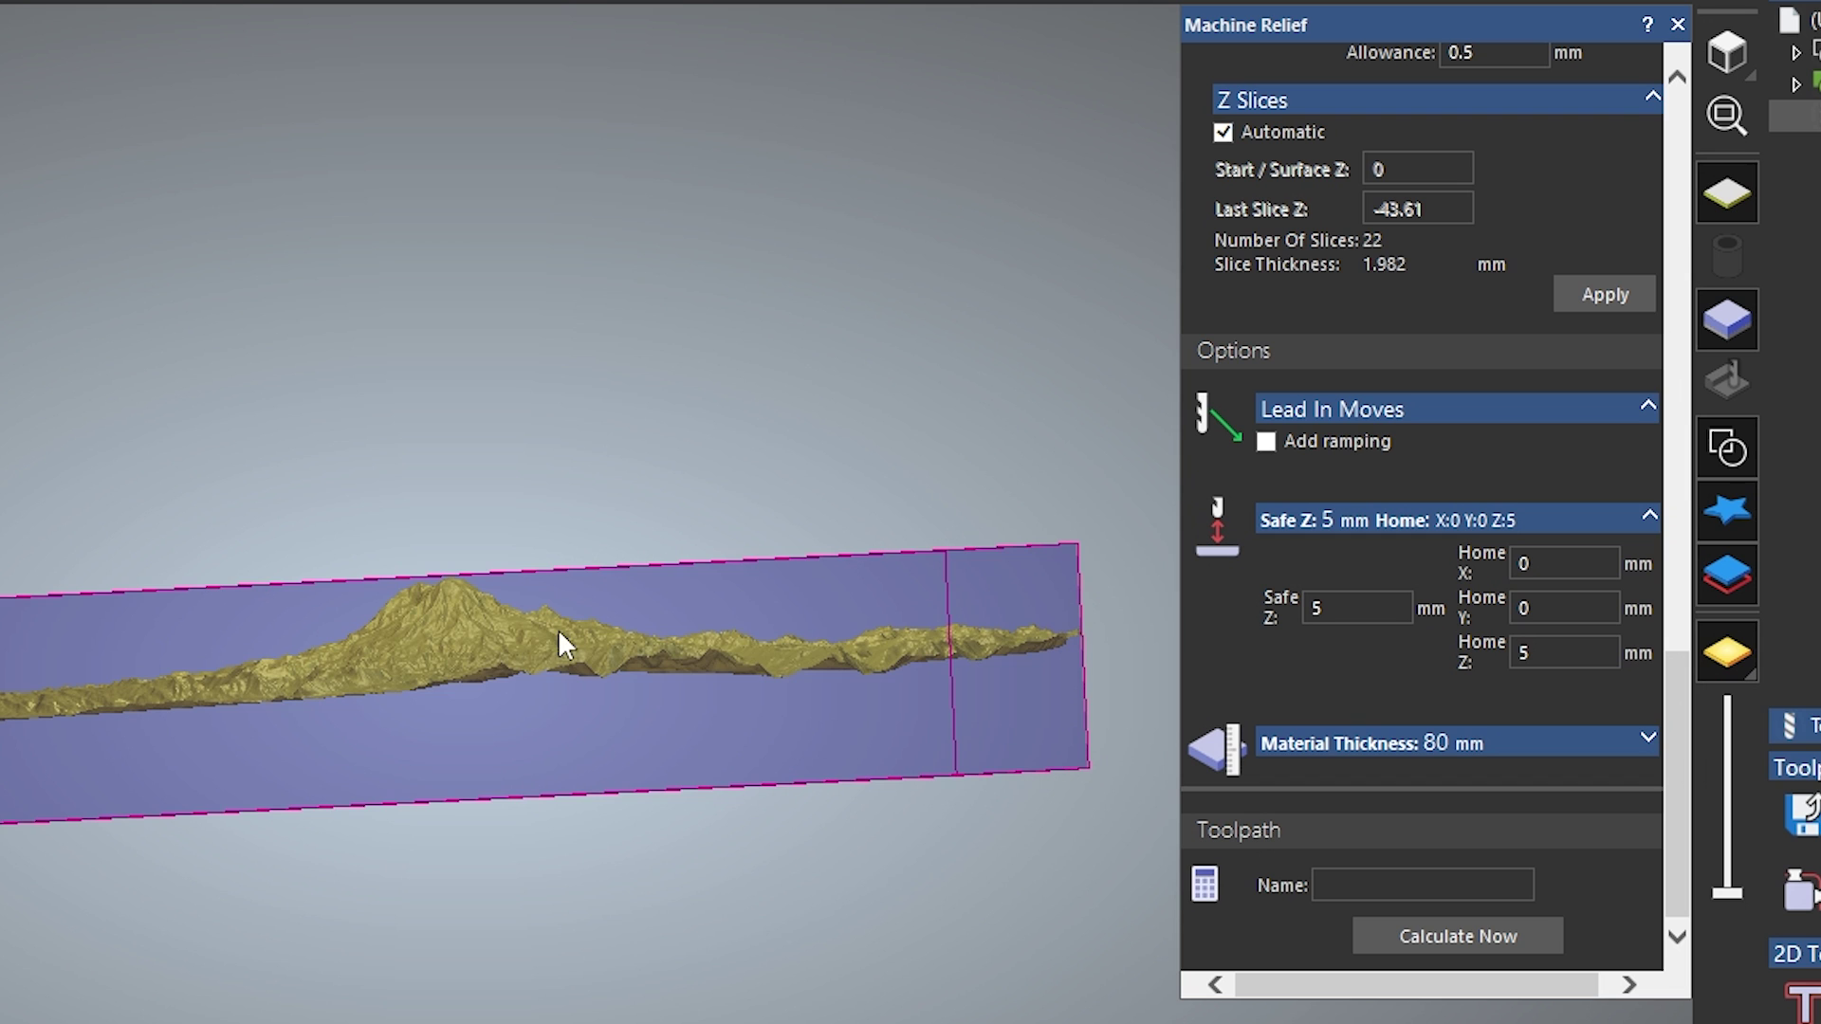
scroll(366, 584, up, 6)
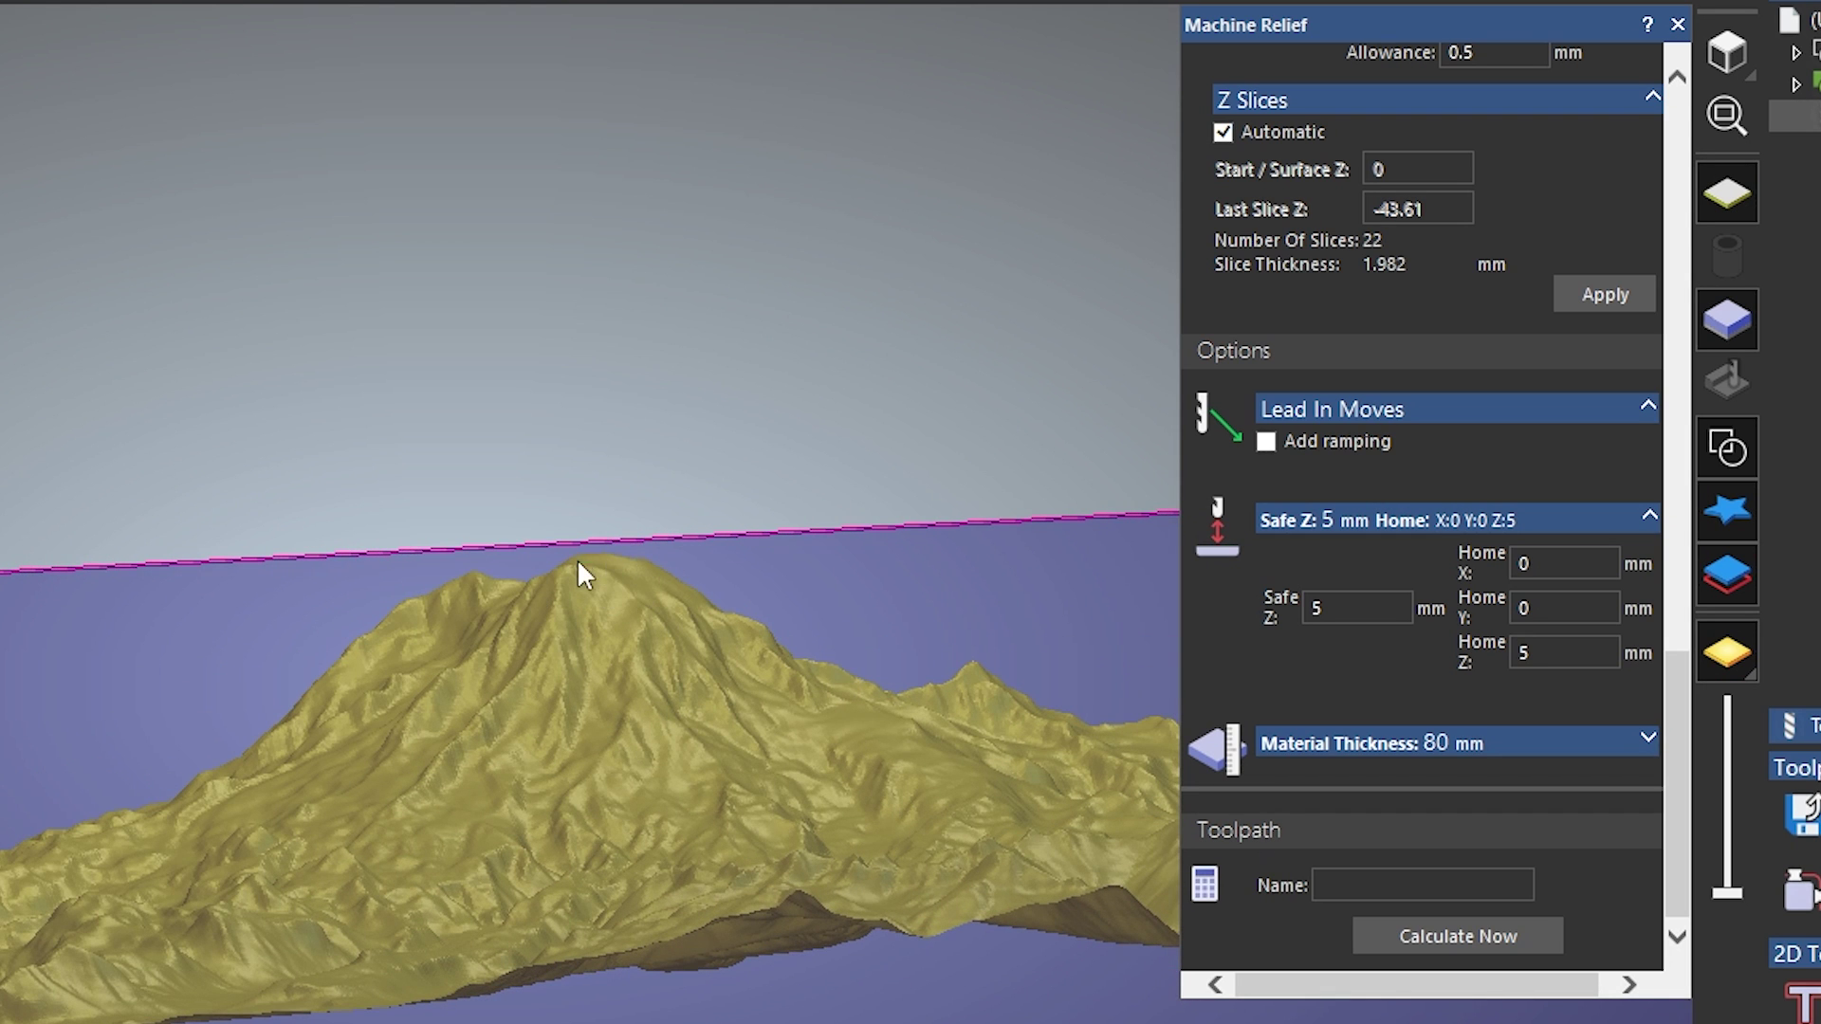
scroll(634, 582, down, 8)
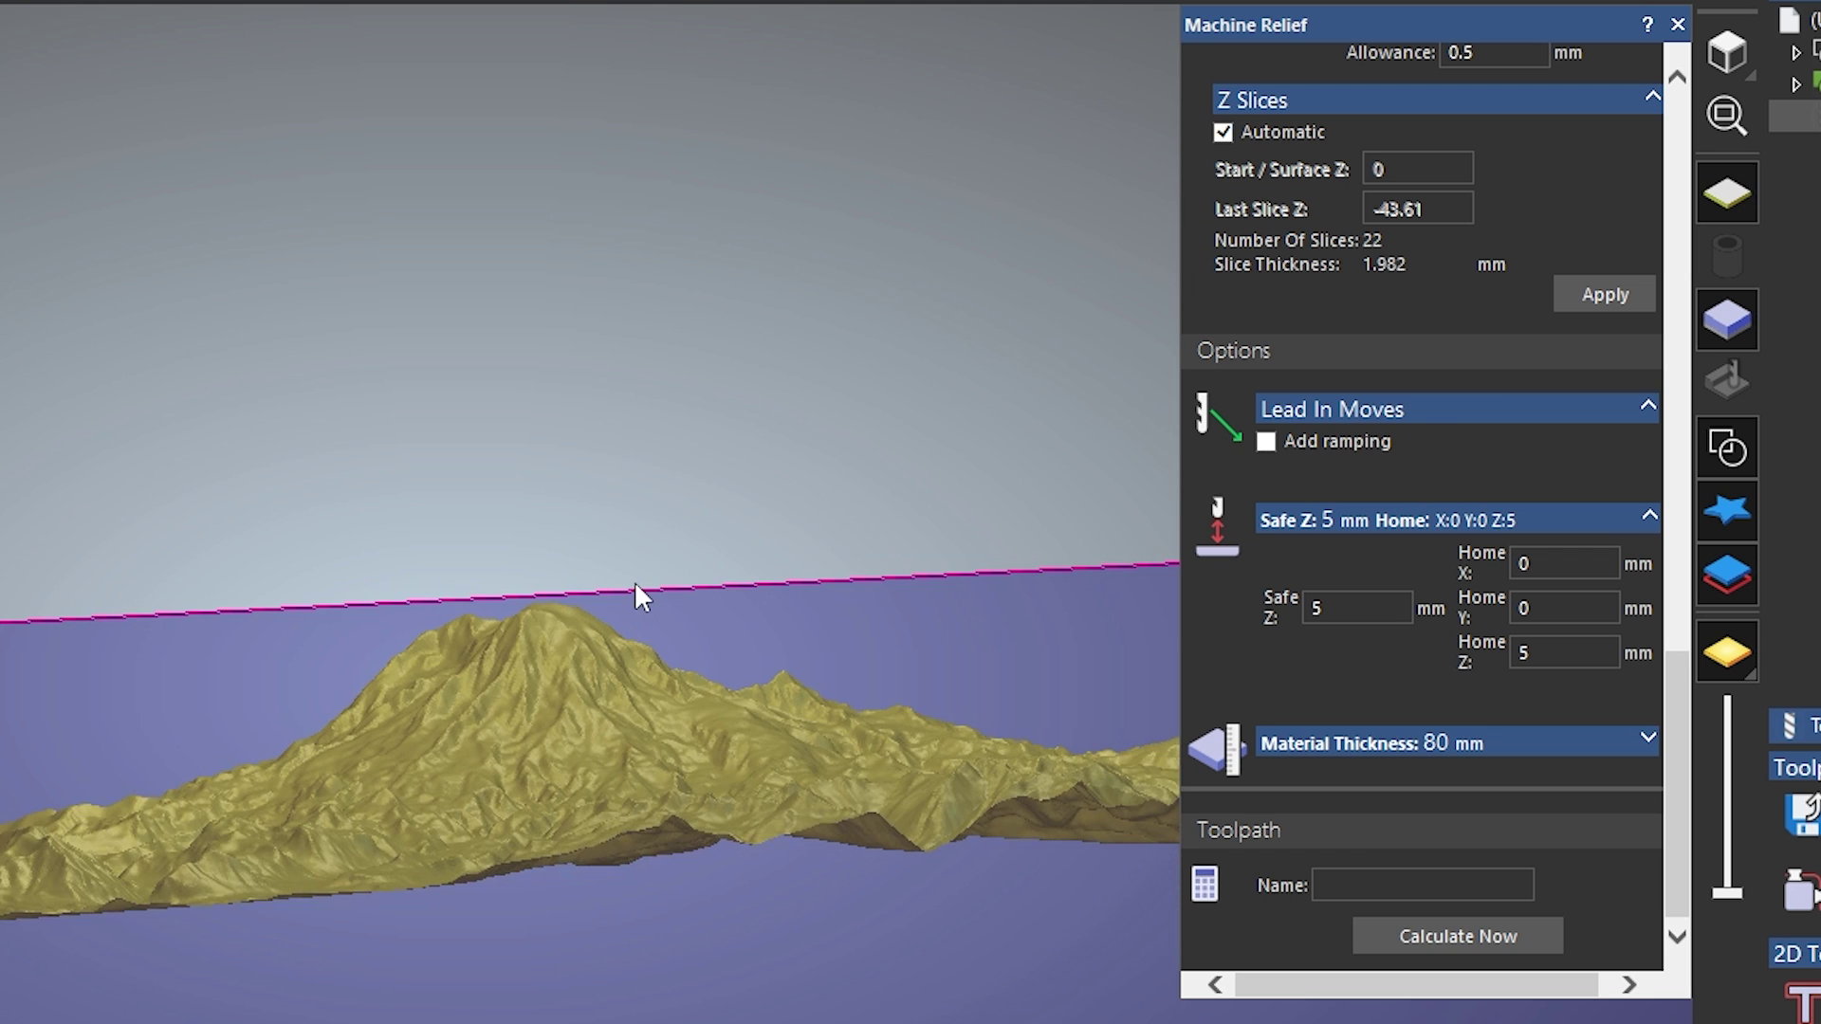
drag(607, 540, 518, 768)
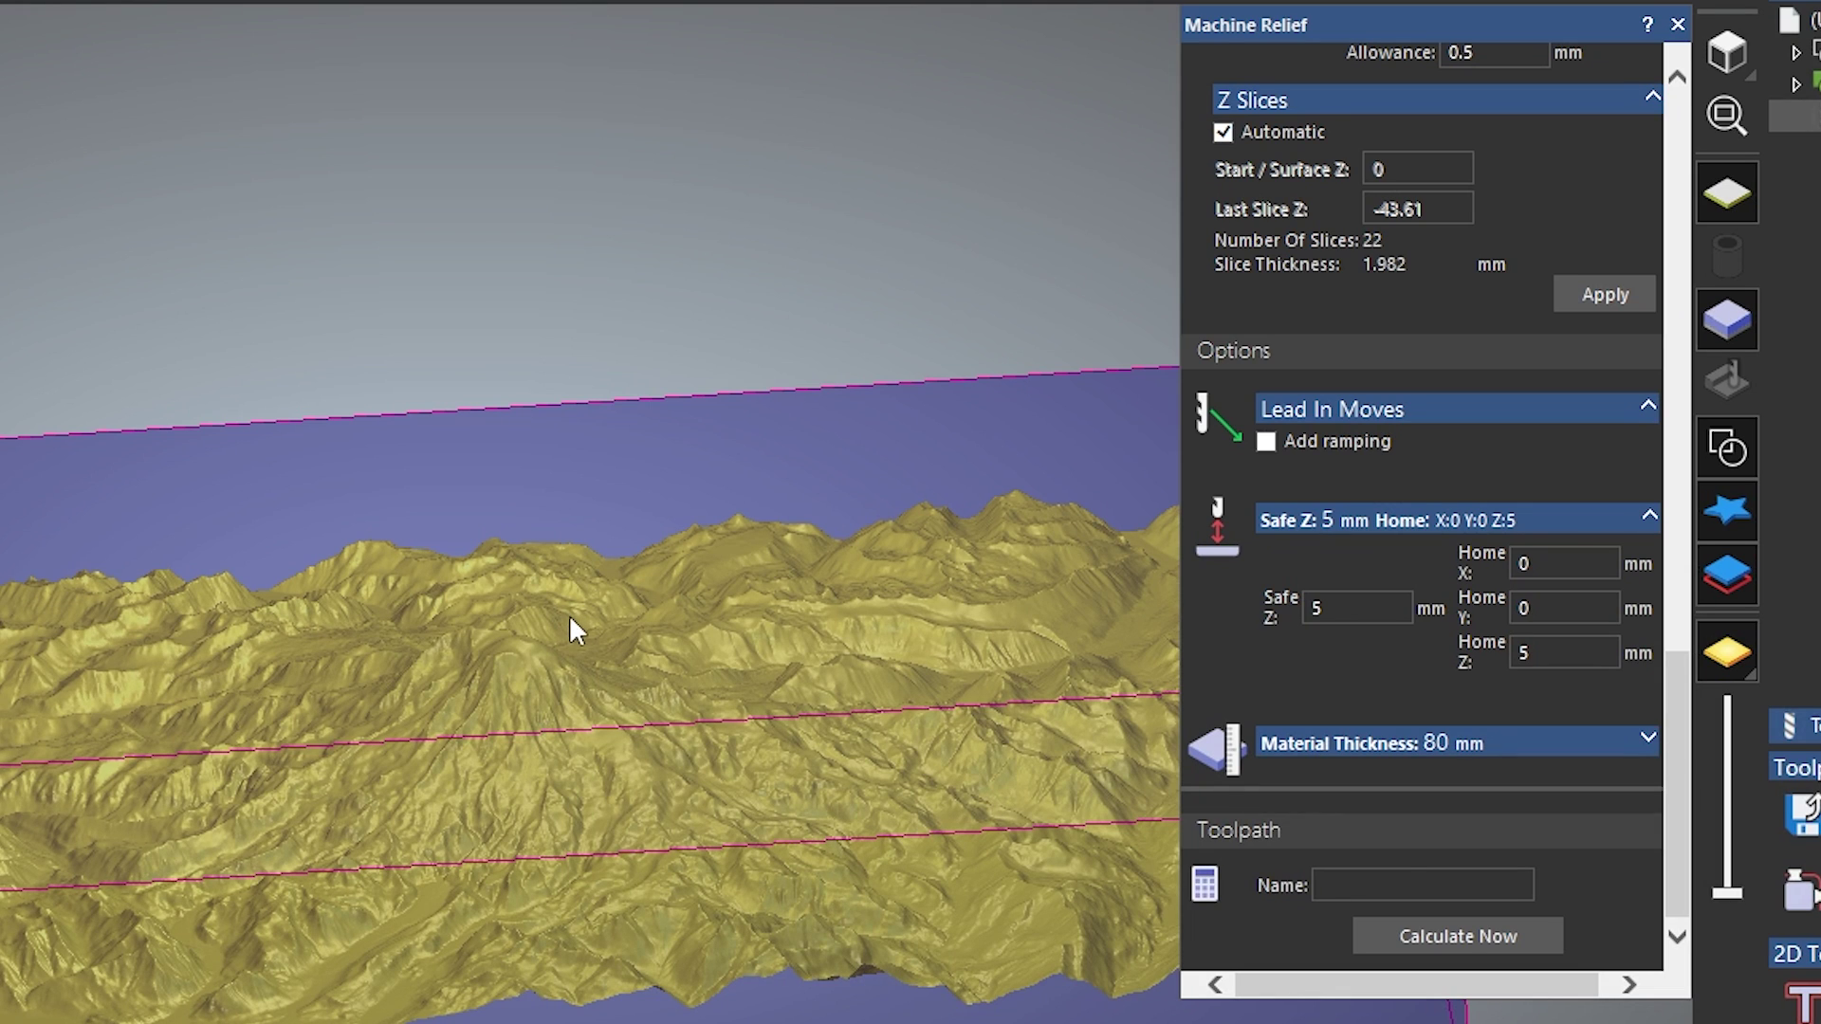
Step: Name the roughing toolpath 'Moun Rainier' and calculate it over the relief
click(1397, 895)
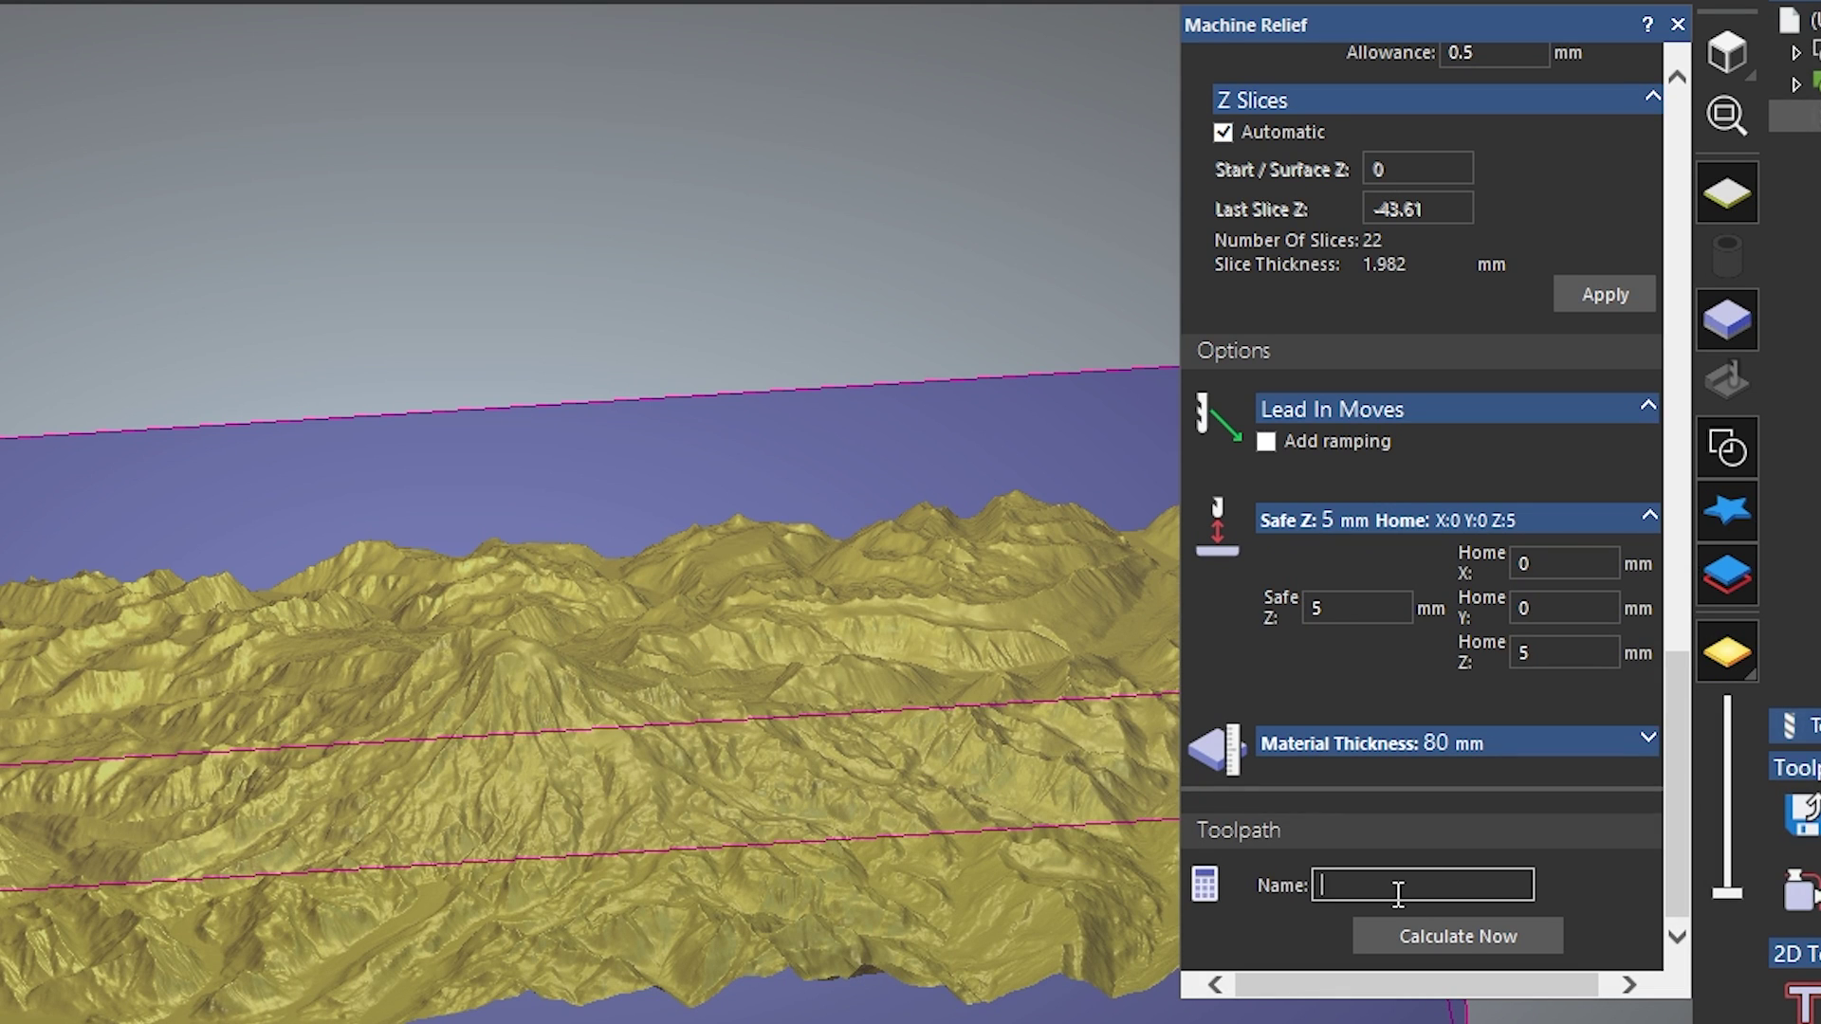
text(Moun Rainier)
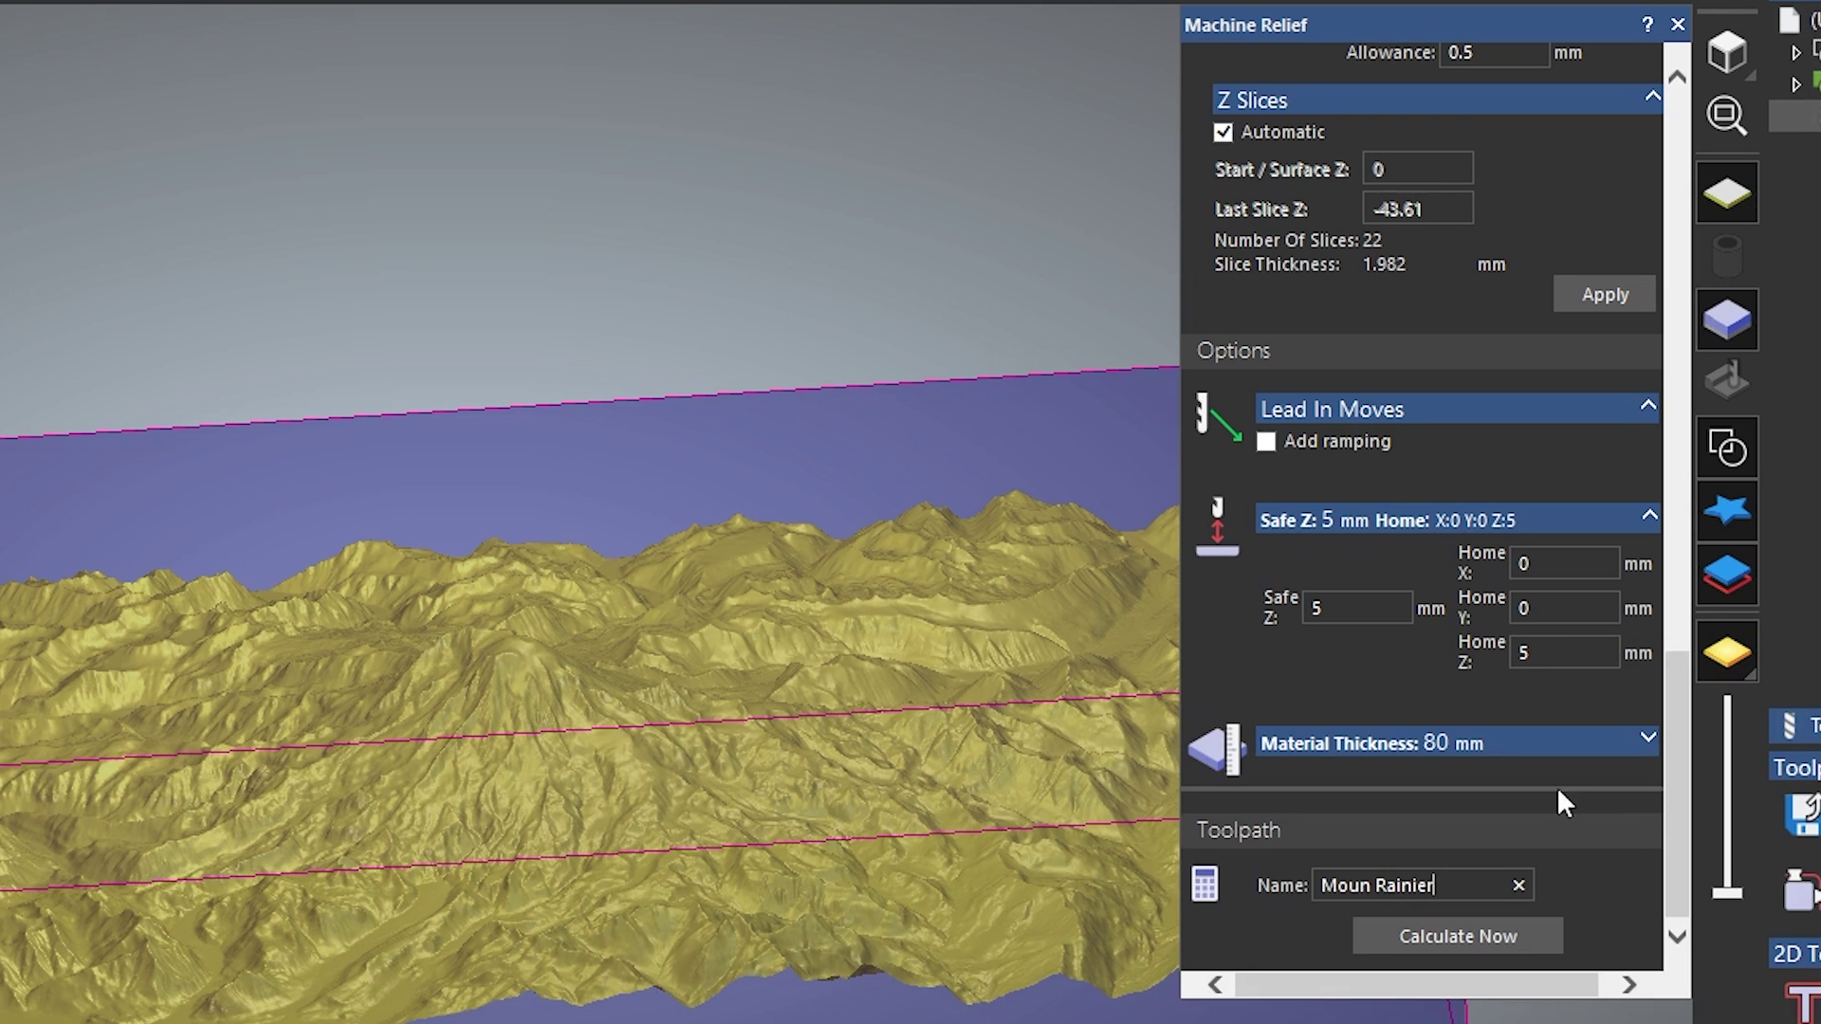
click(1461, 937)
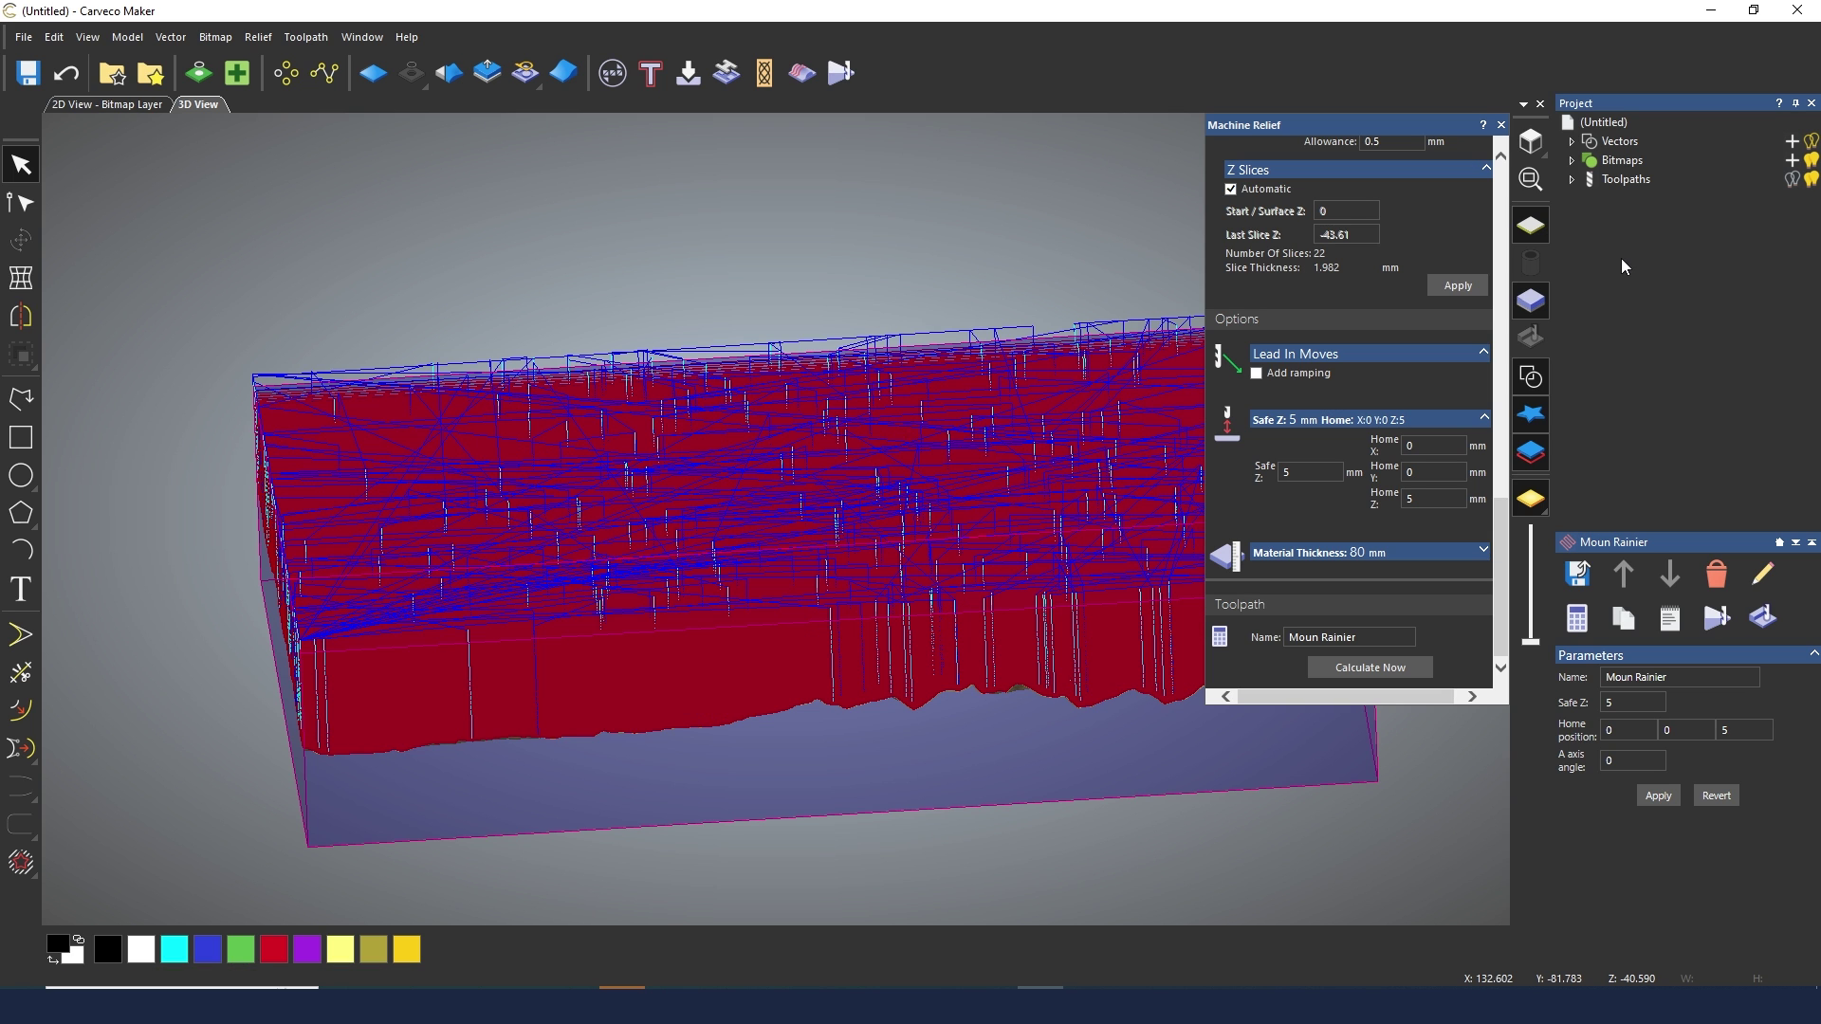
Step: Simulate the W04004 Downcut Spiral Bit roughing toolpath and zoom in on the terraced cut
click(1572, 180)
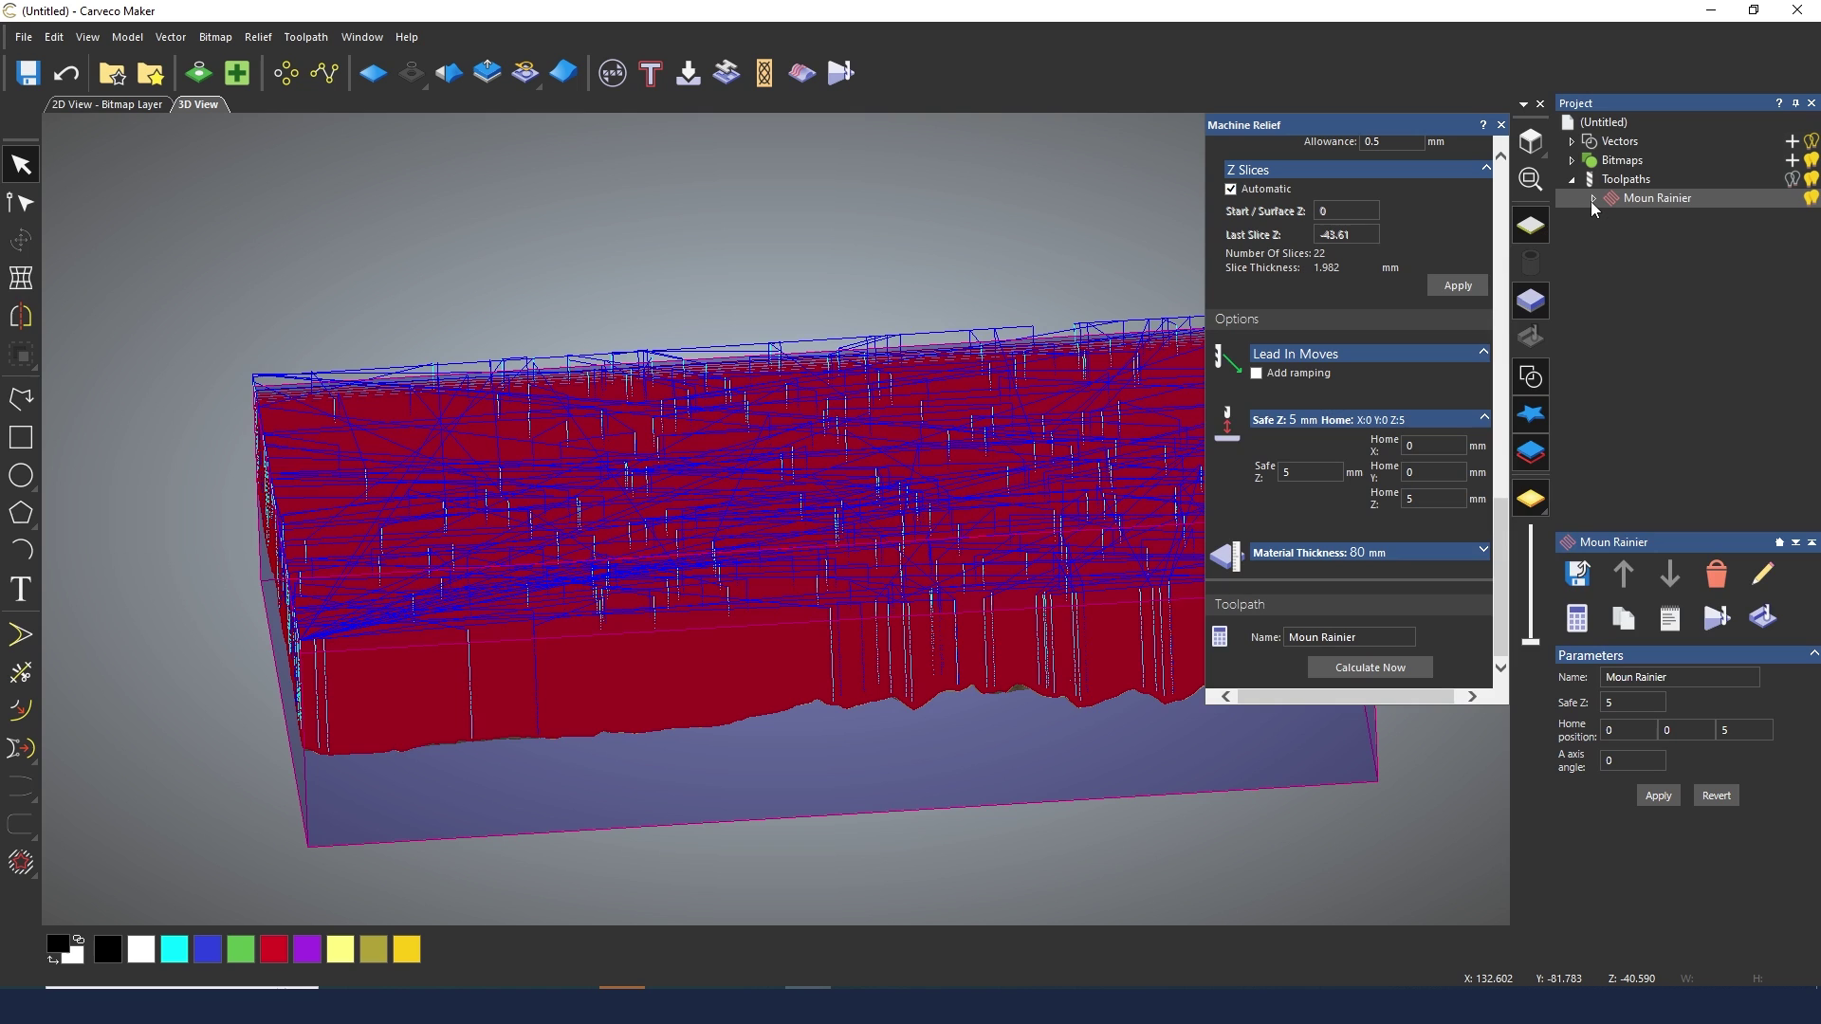
click(1593, 200)
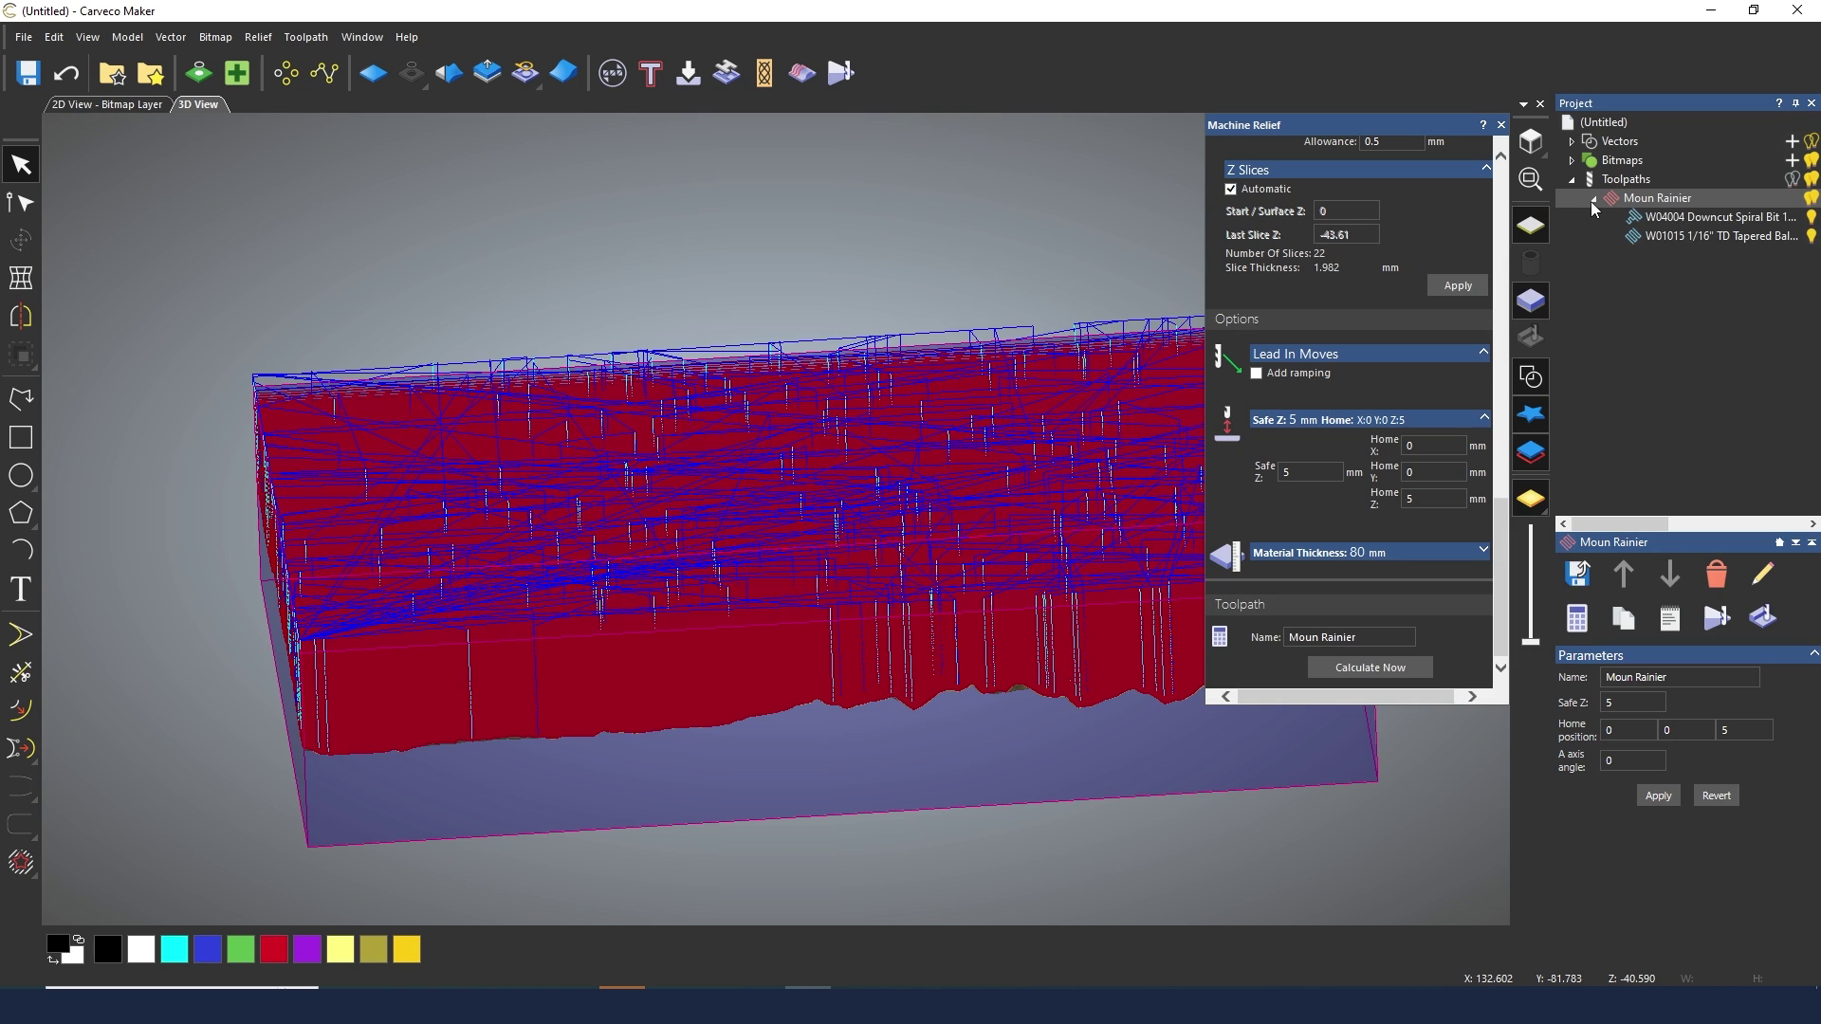
right_click(1682, 220)
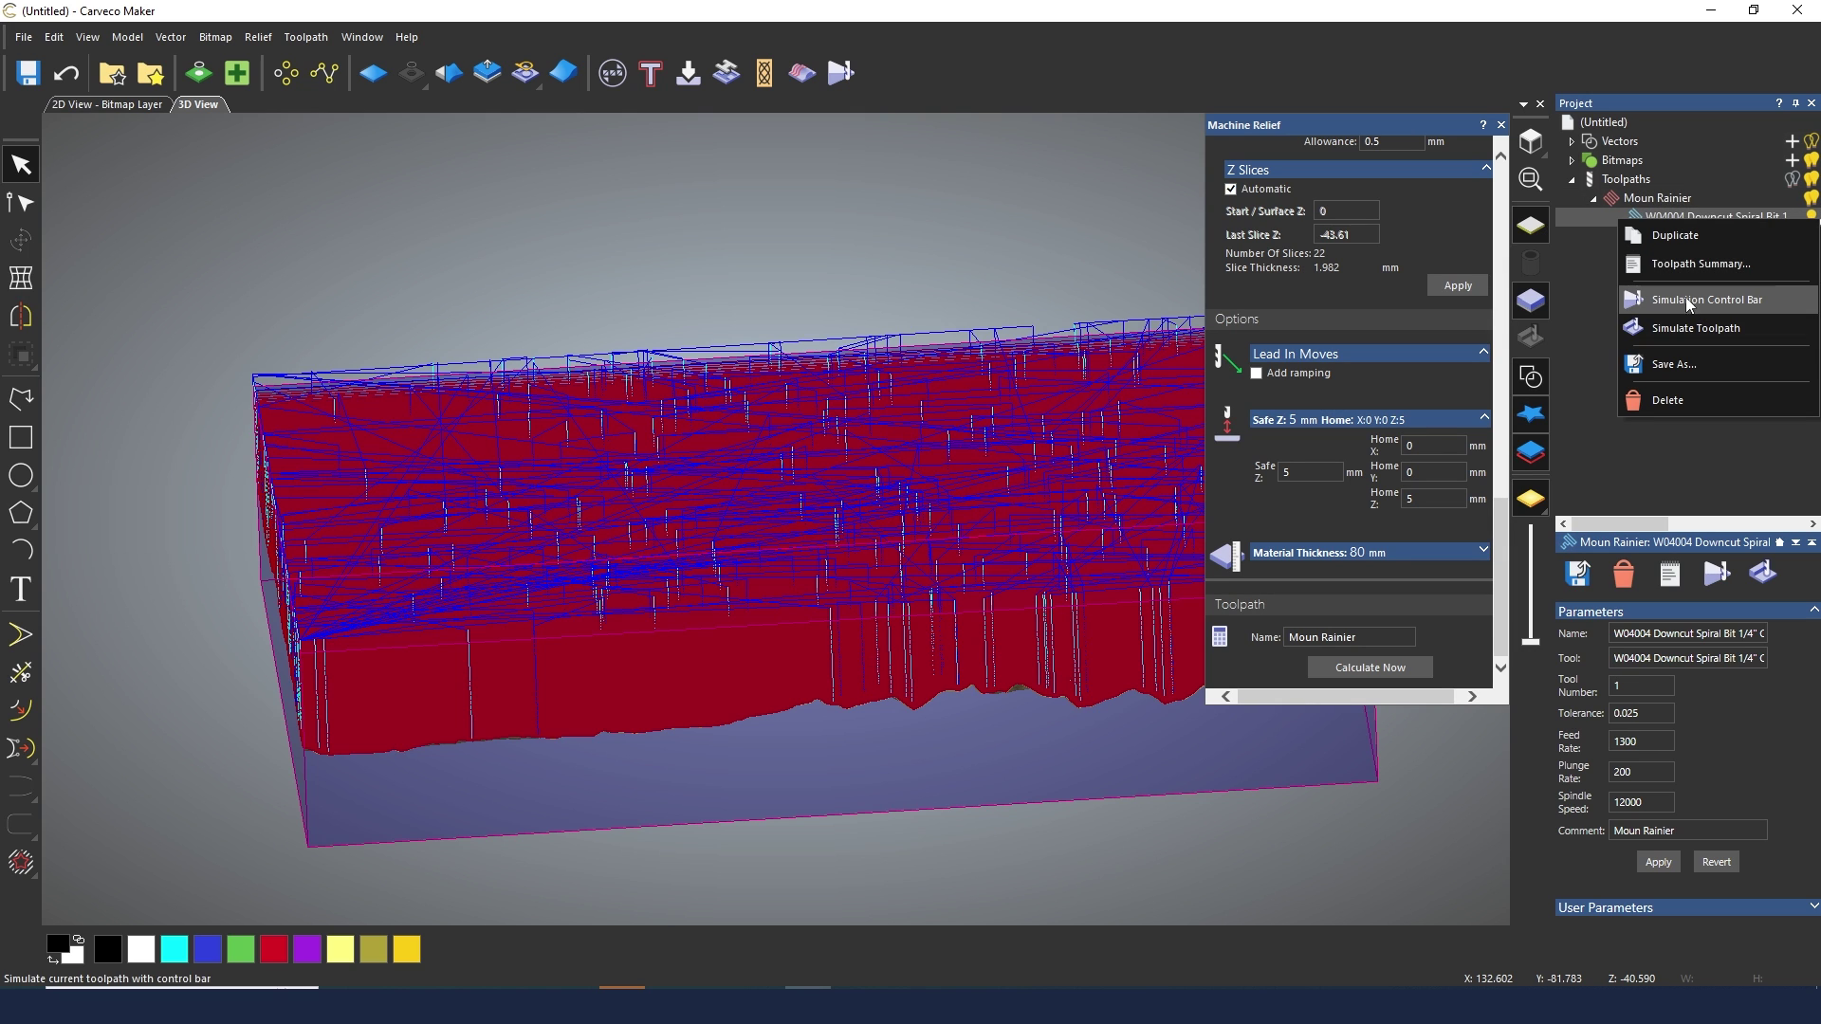
click(1688, 329)
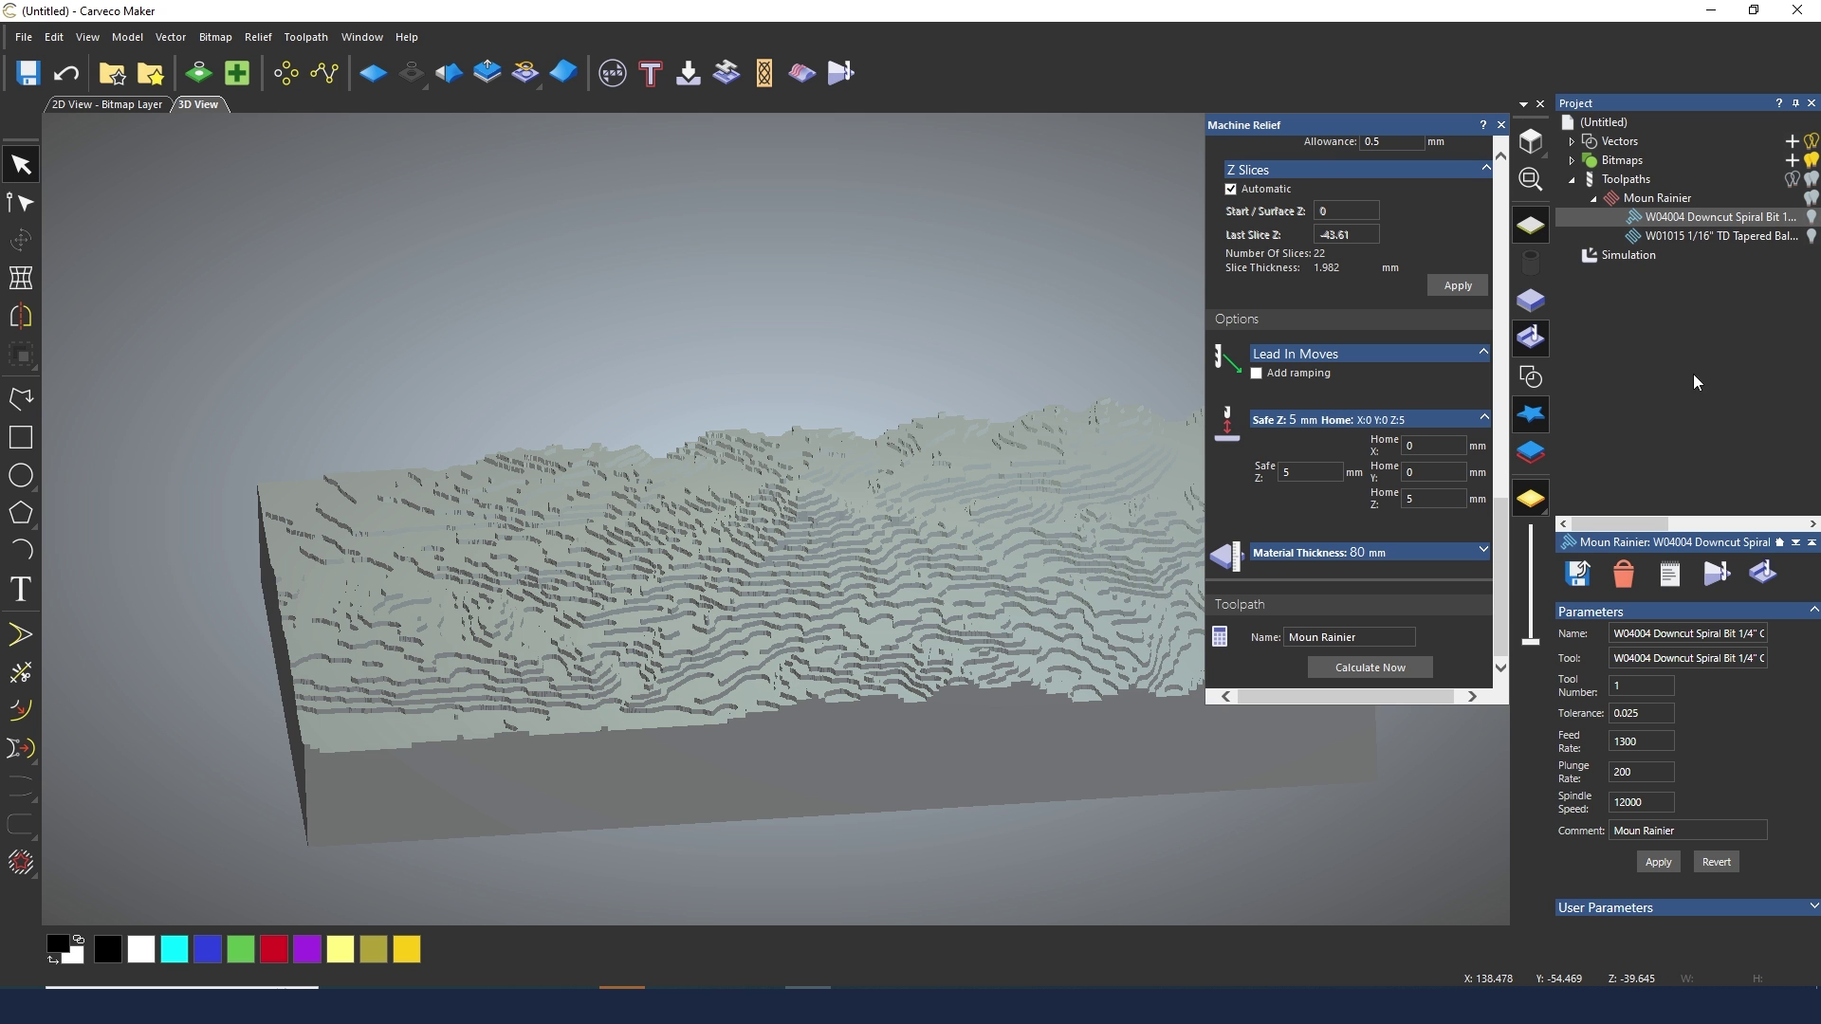
scroll(889, 554, up, 5)
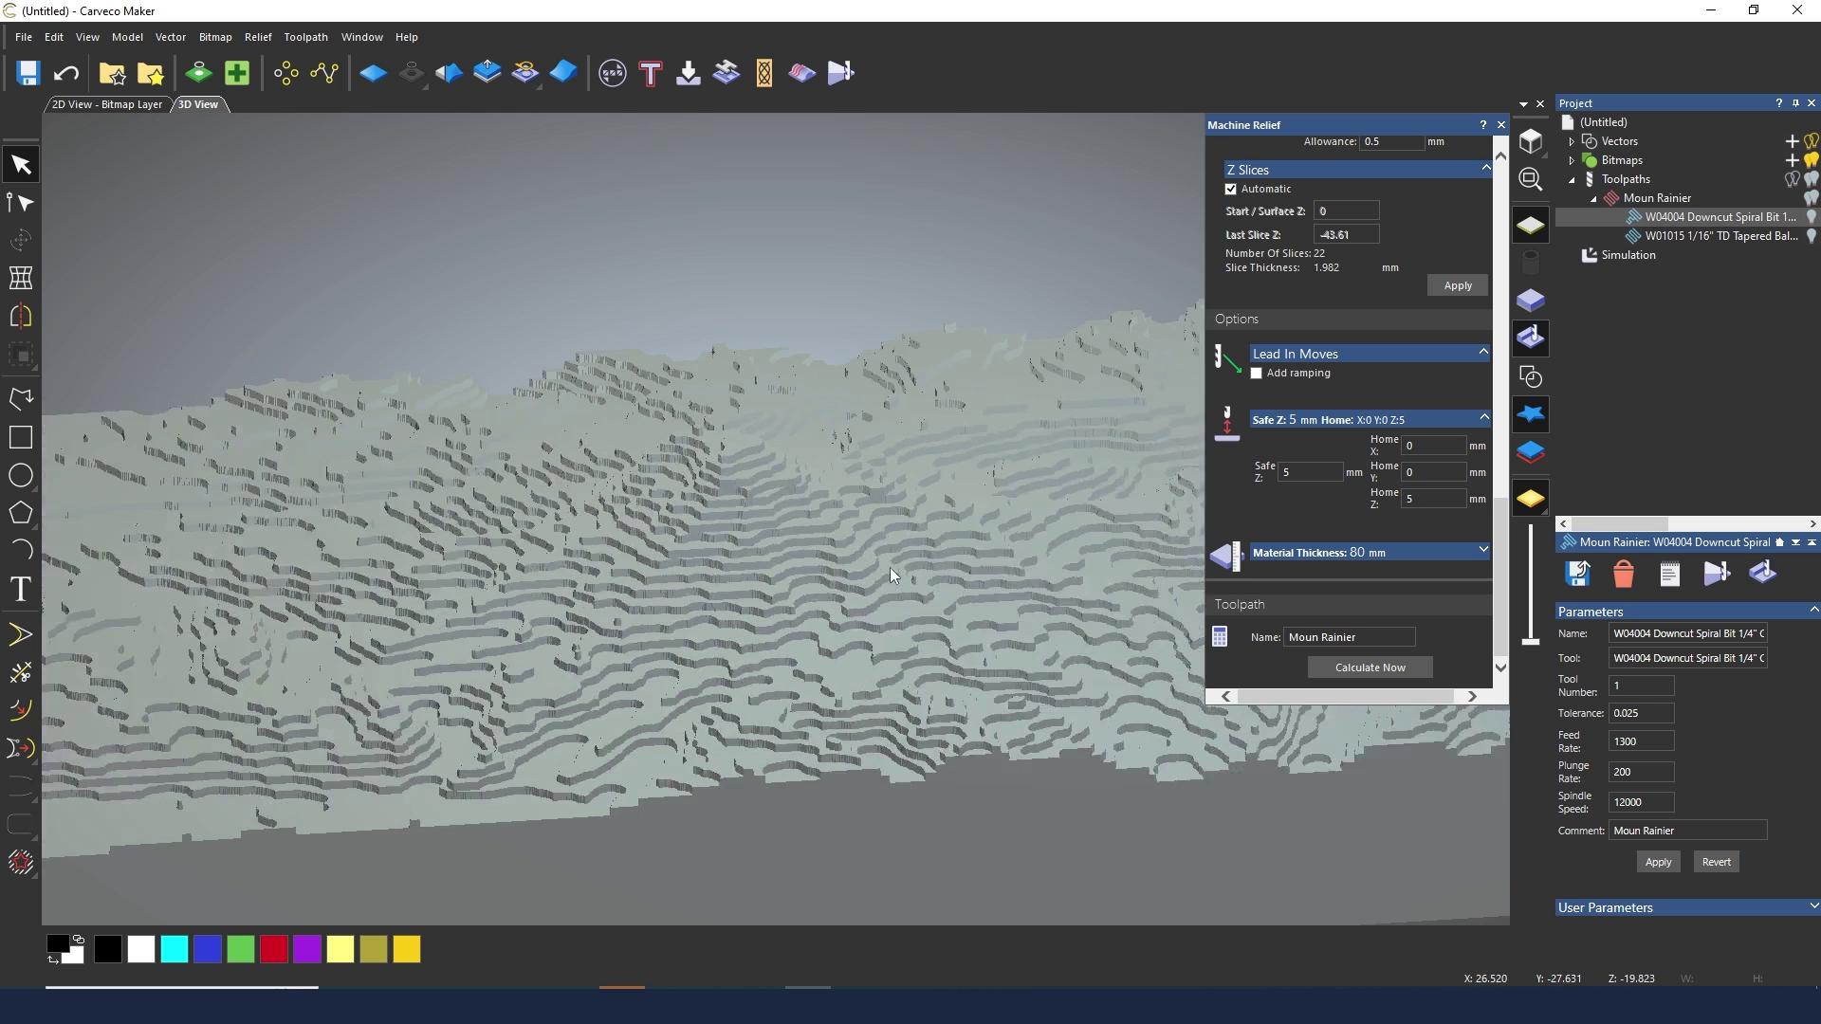
scroll(890, 567, down, 2)
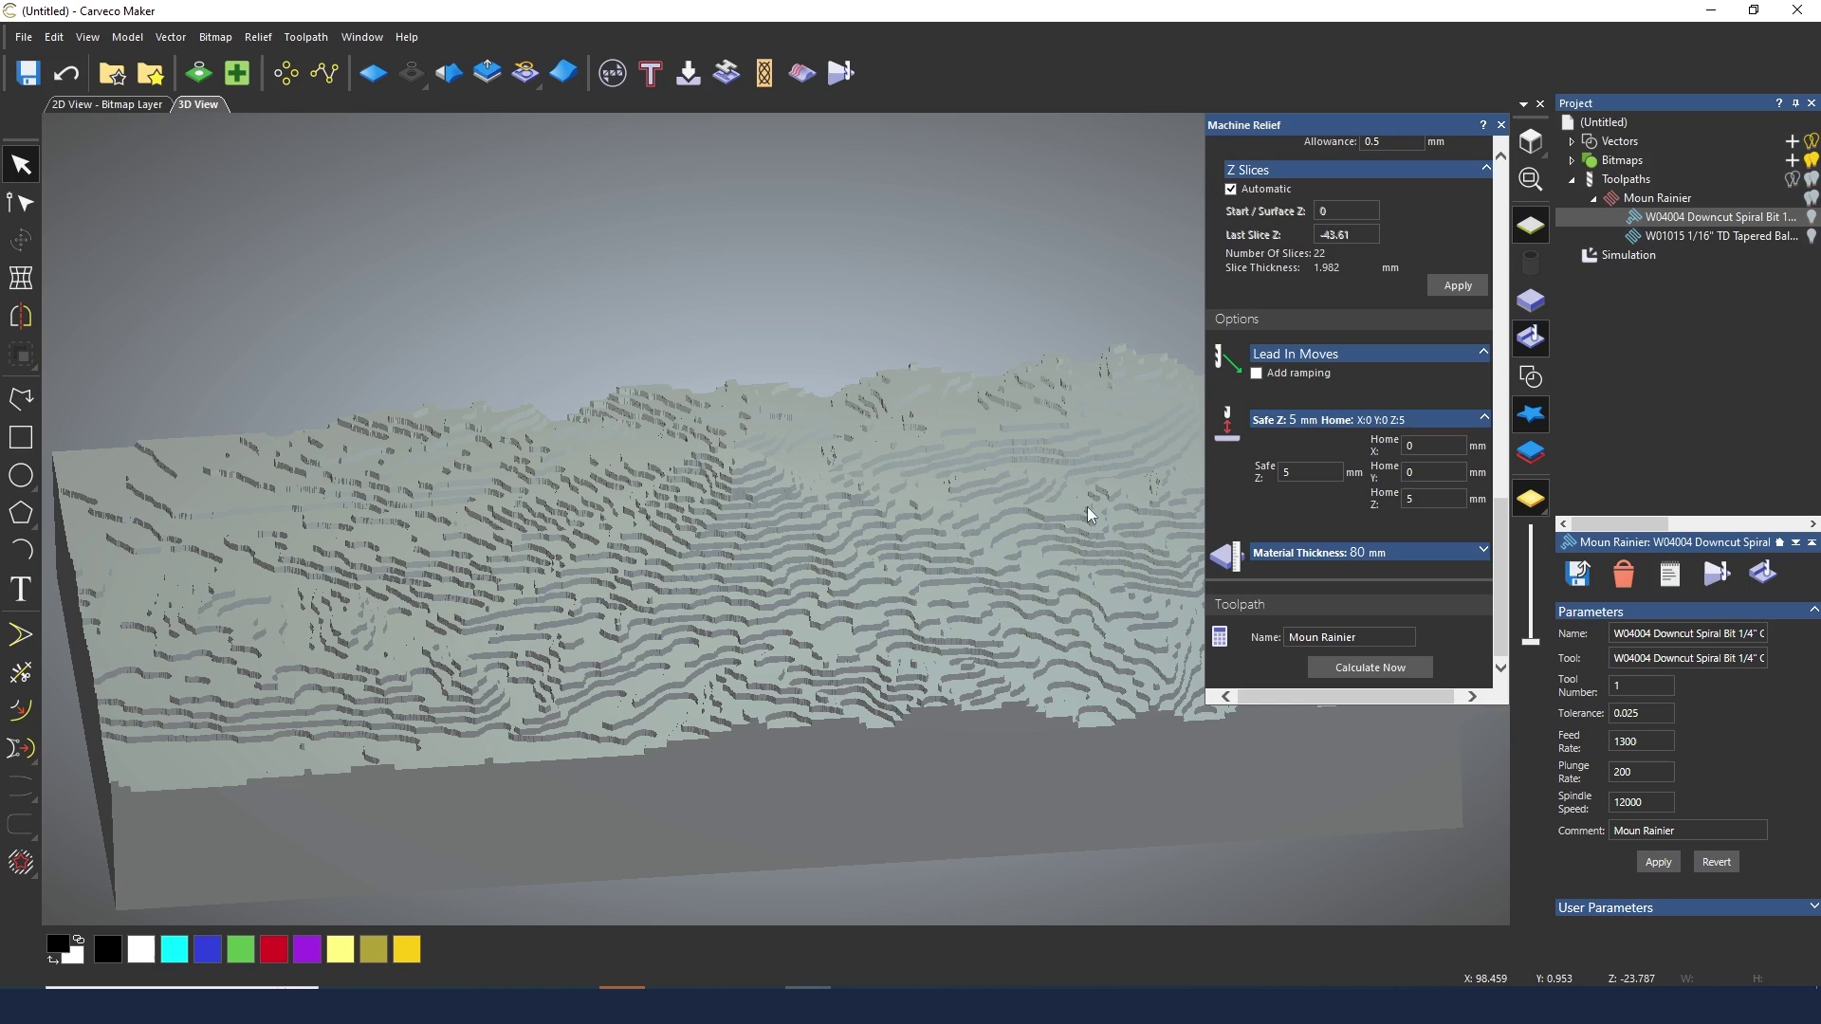
Step: Open the W01015 Tapered Ball Nose simulation with playback controls, step twice, then play
right_click(1687, 237)
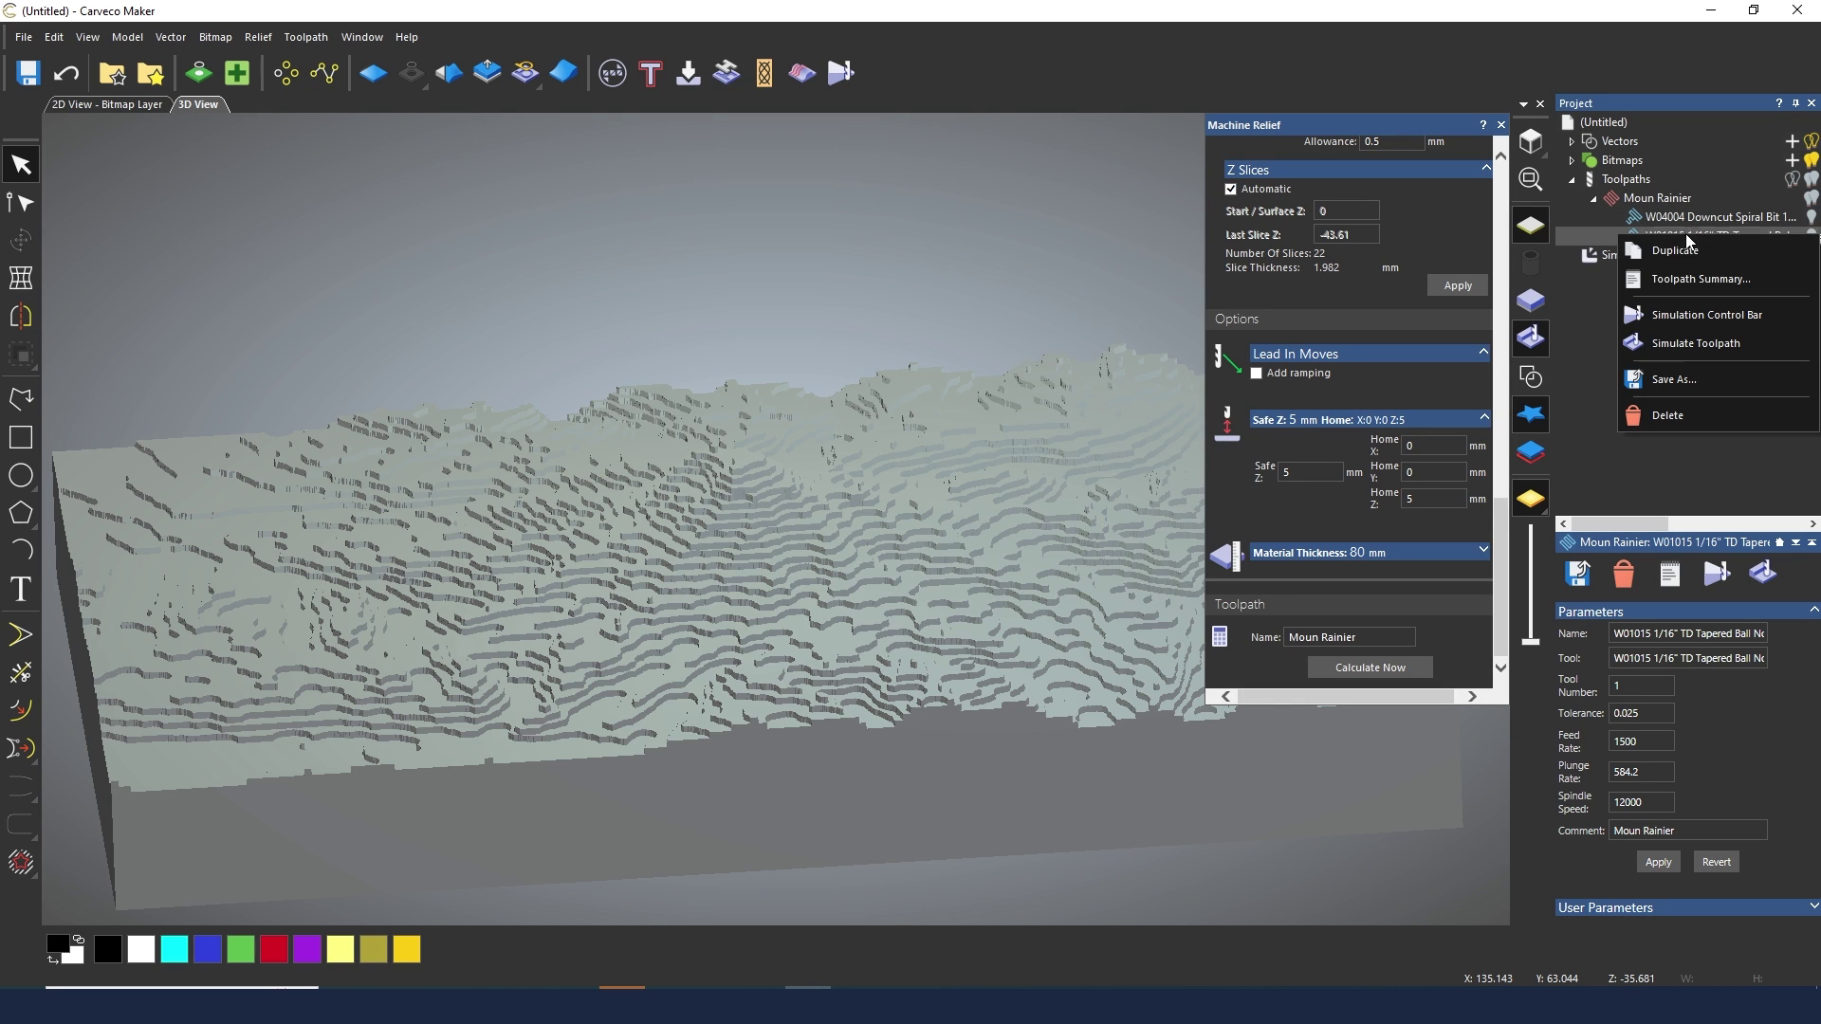
click(1703, 316)
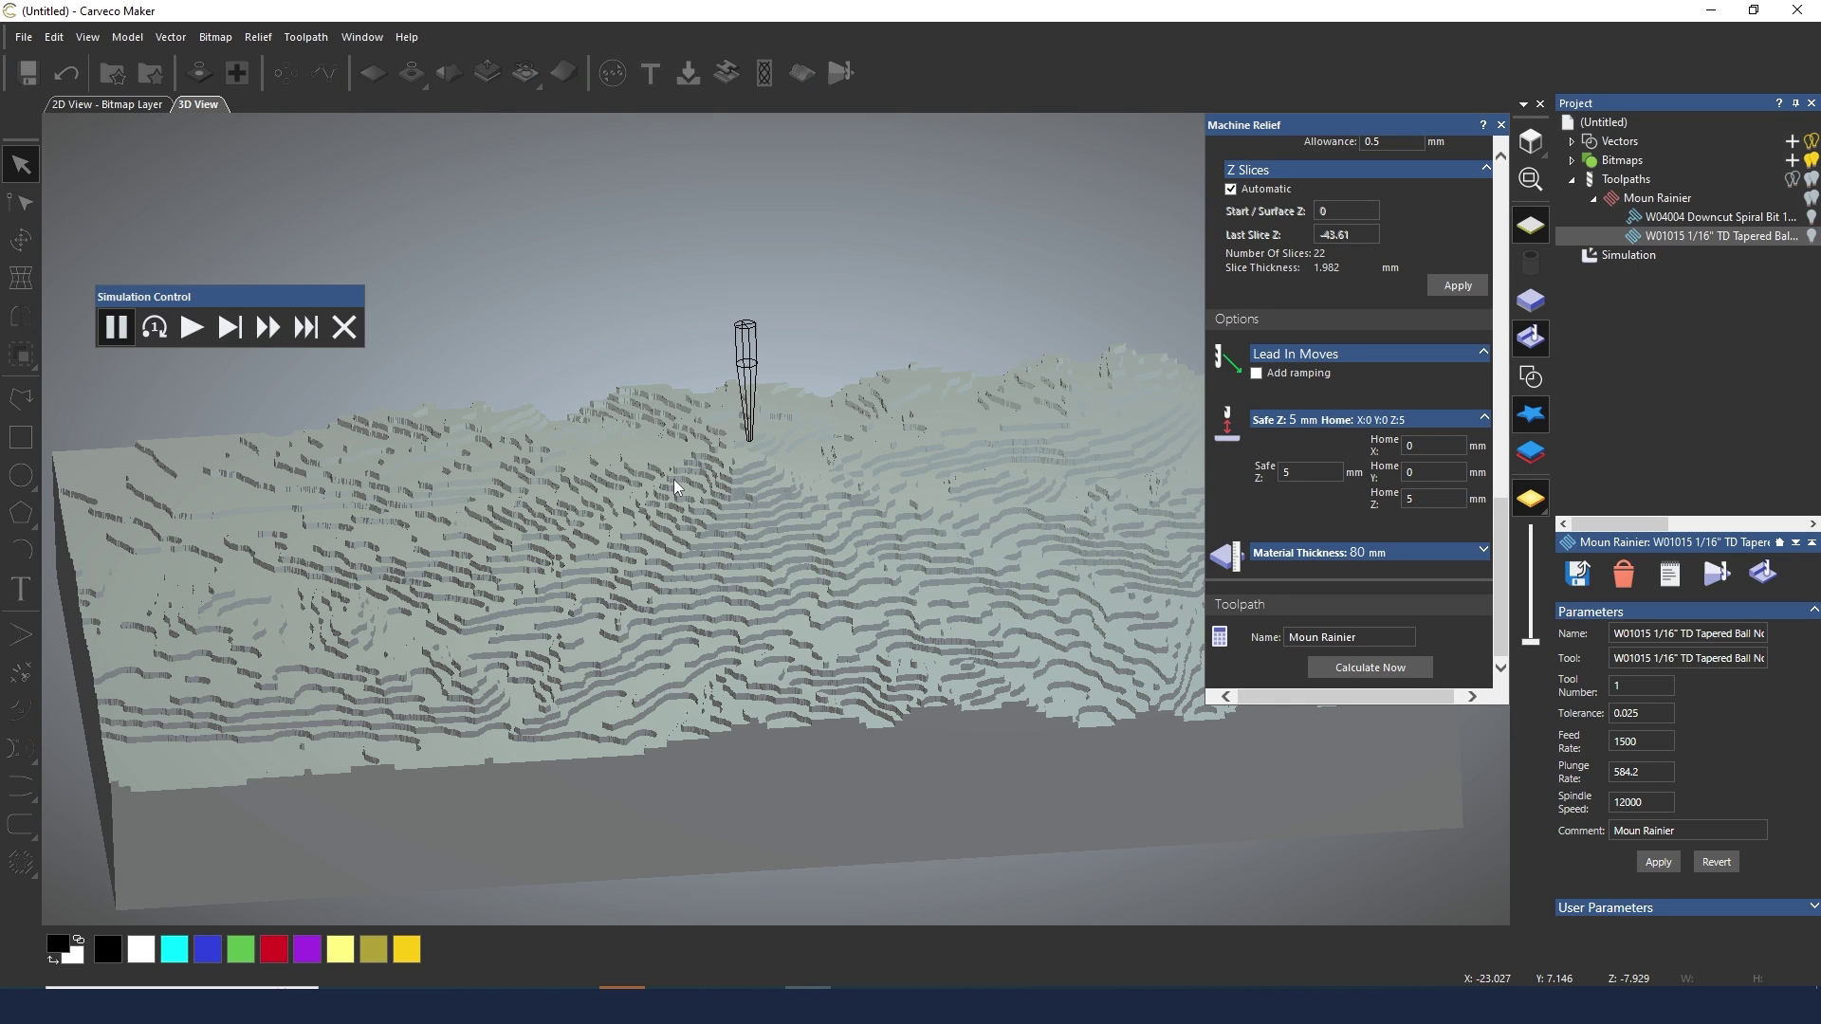
click(152, 329)
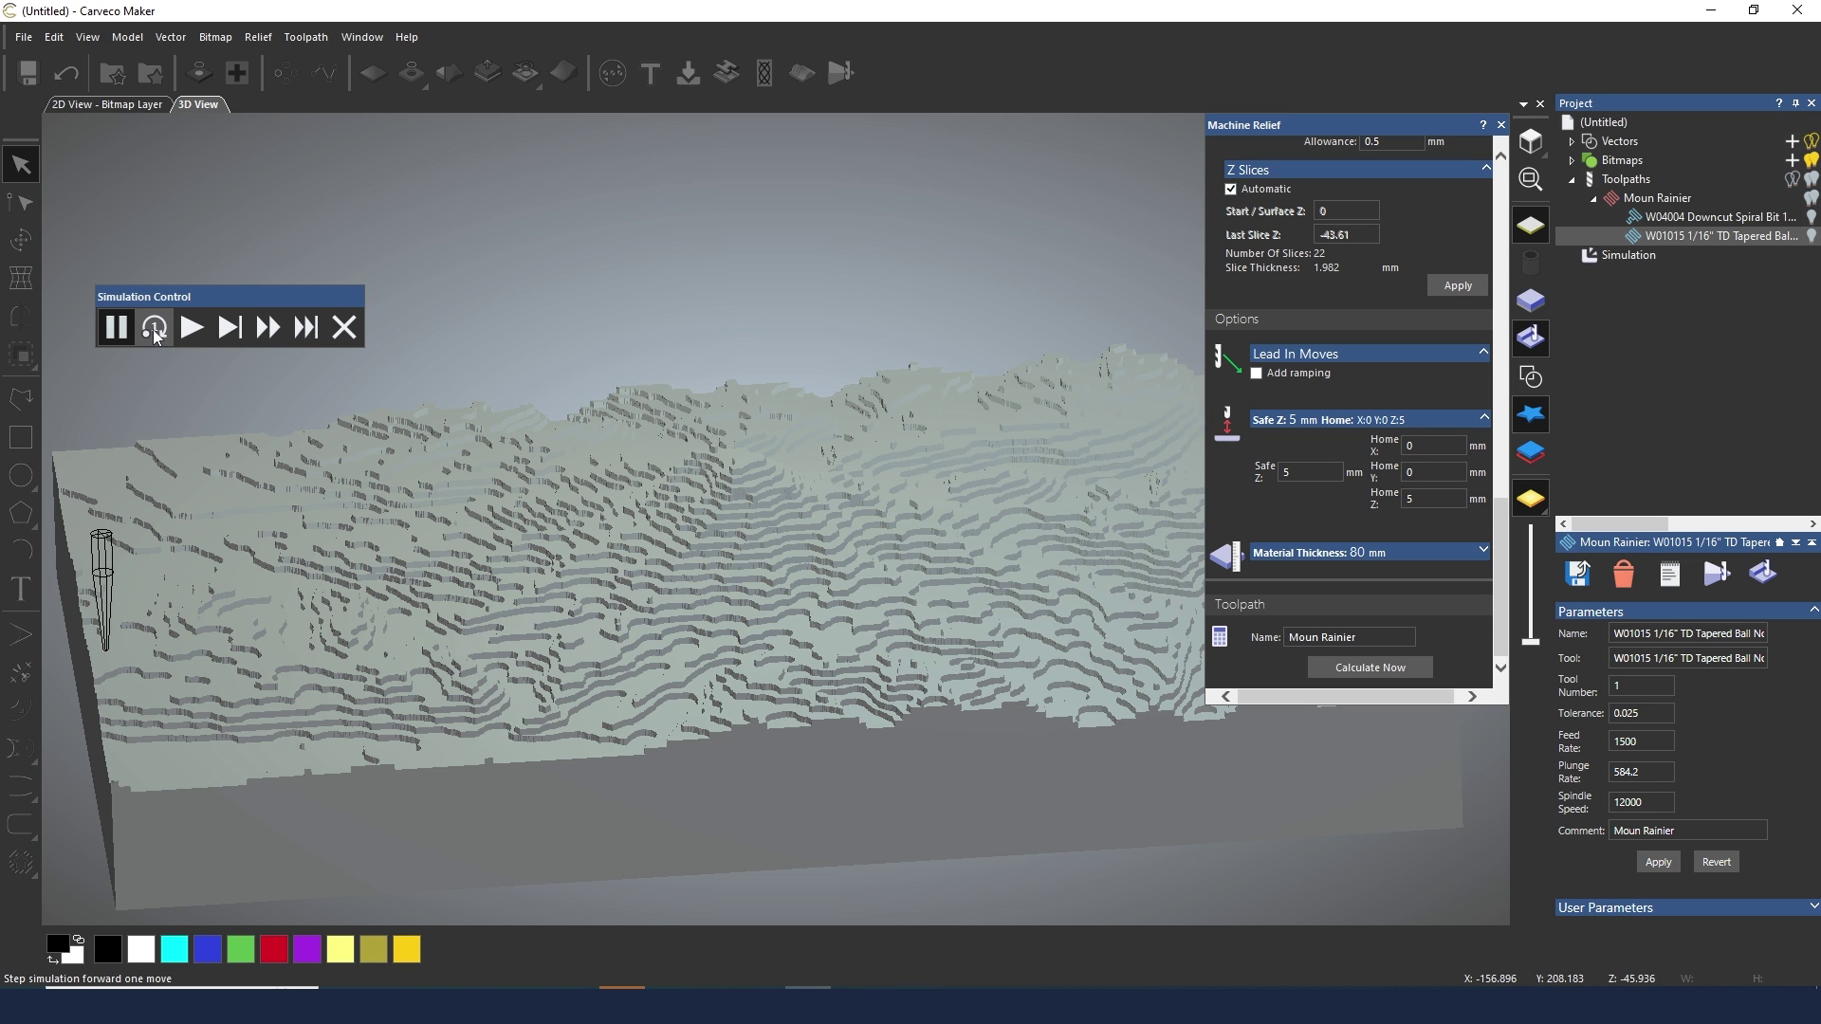
click(152, 329)
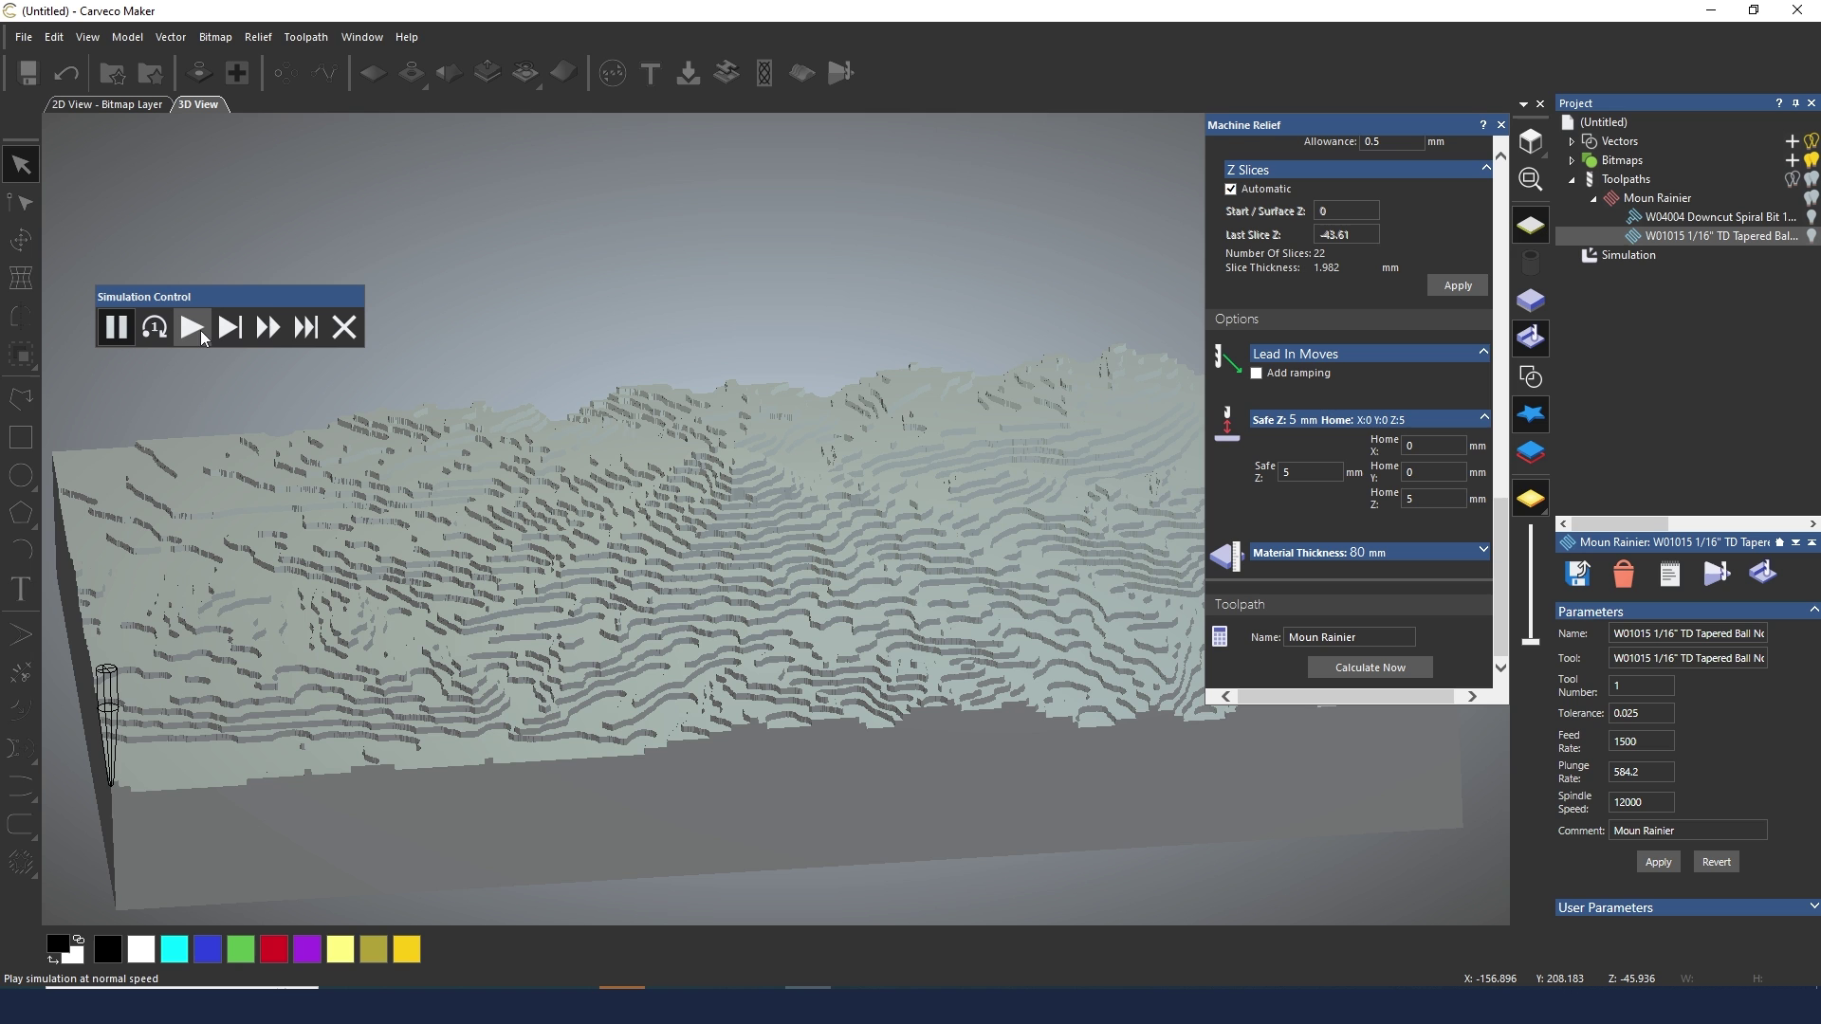
click(199, 334)
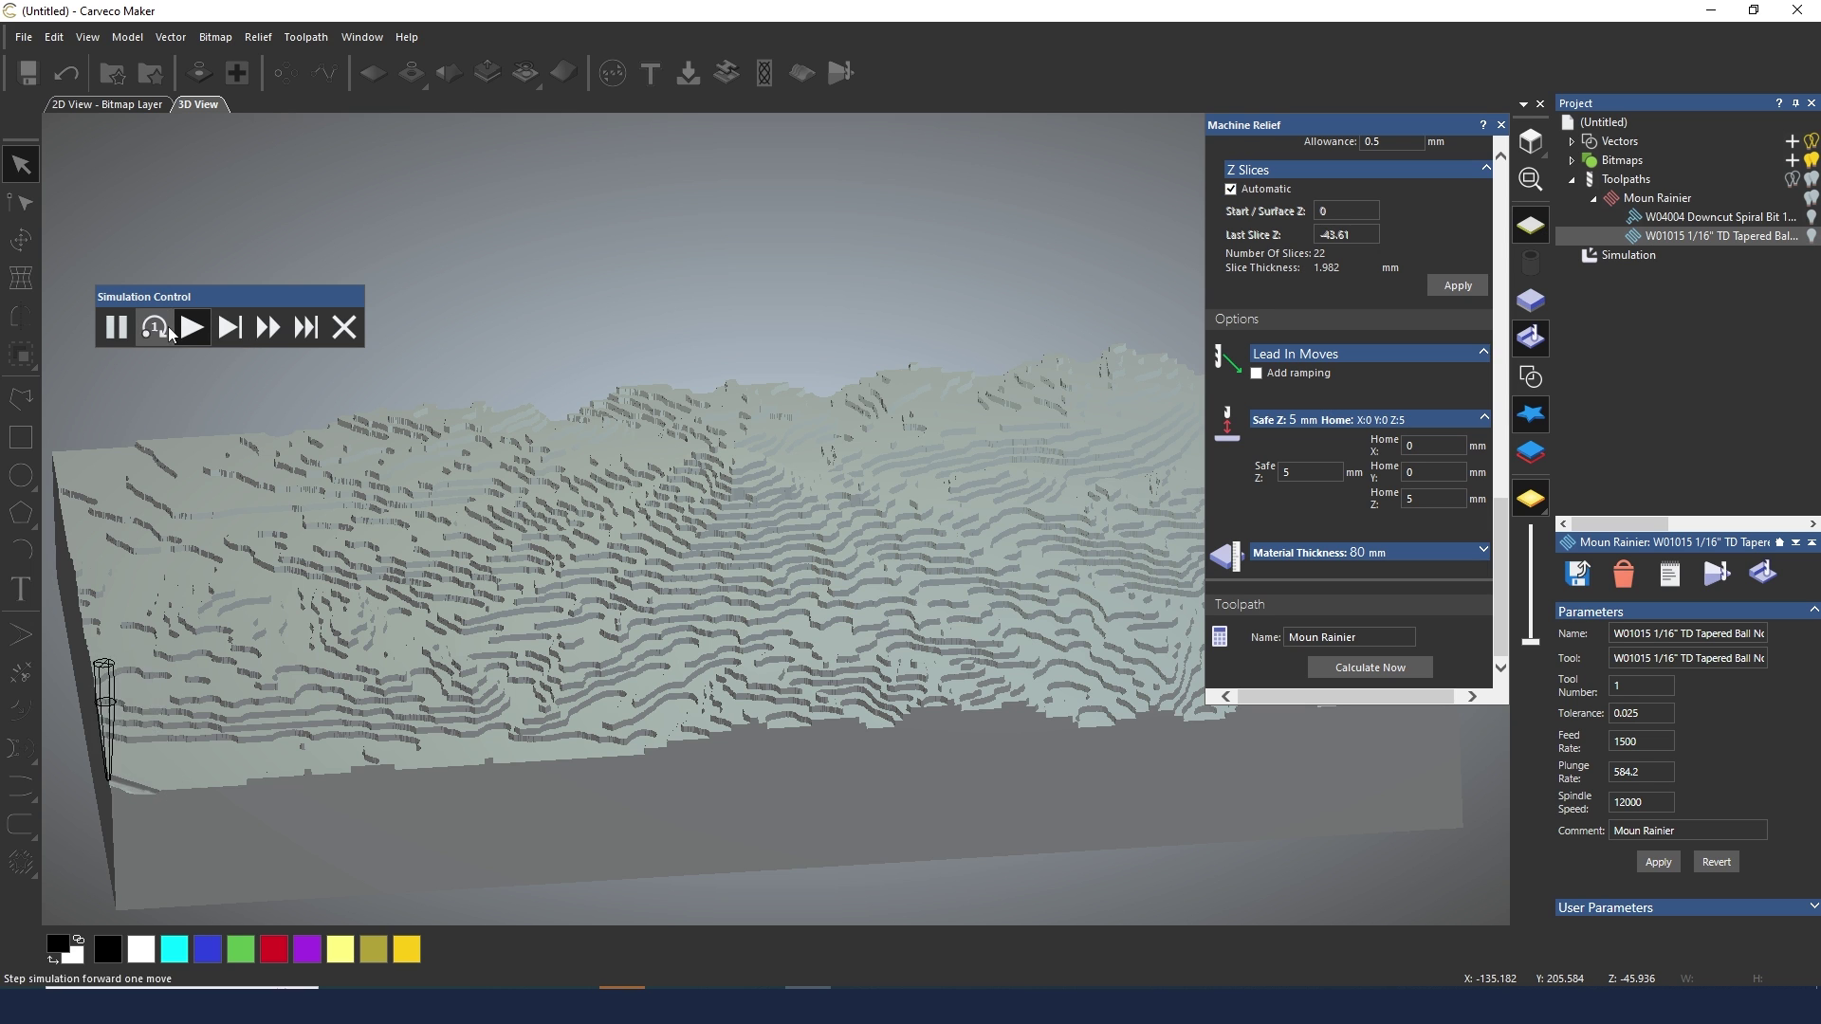
Step: Step the finishing tool forward six moves toward the relief's left edge
click(123, 330)
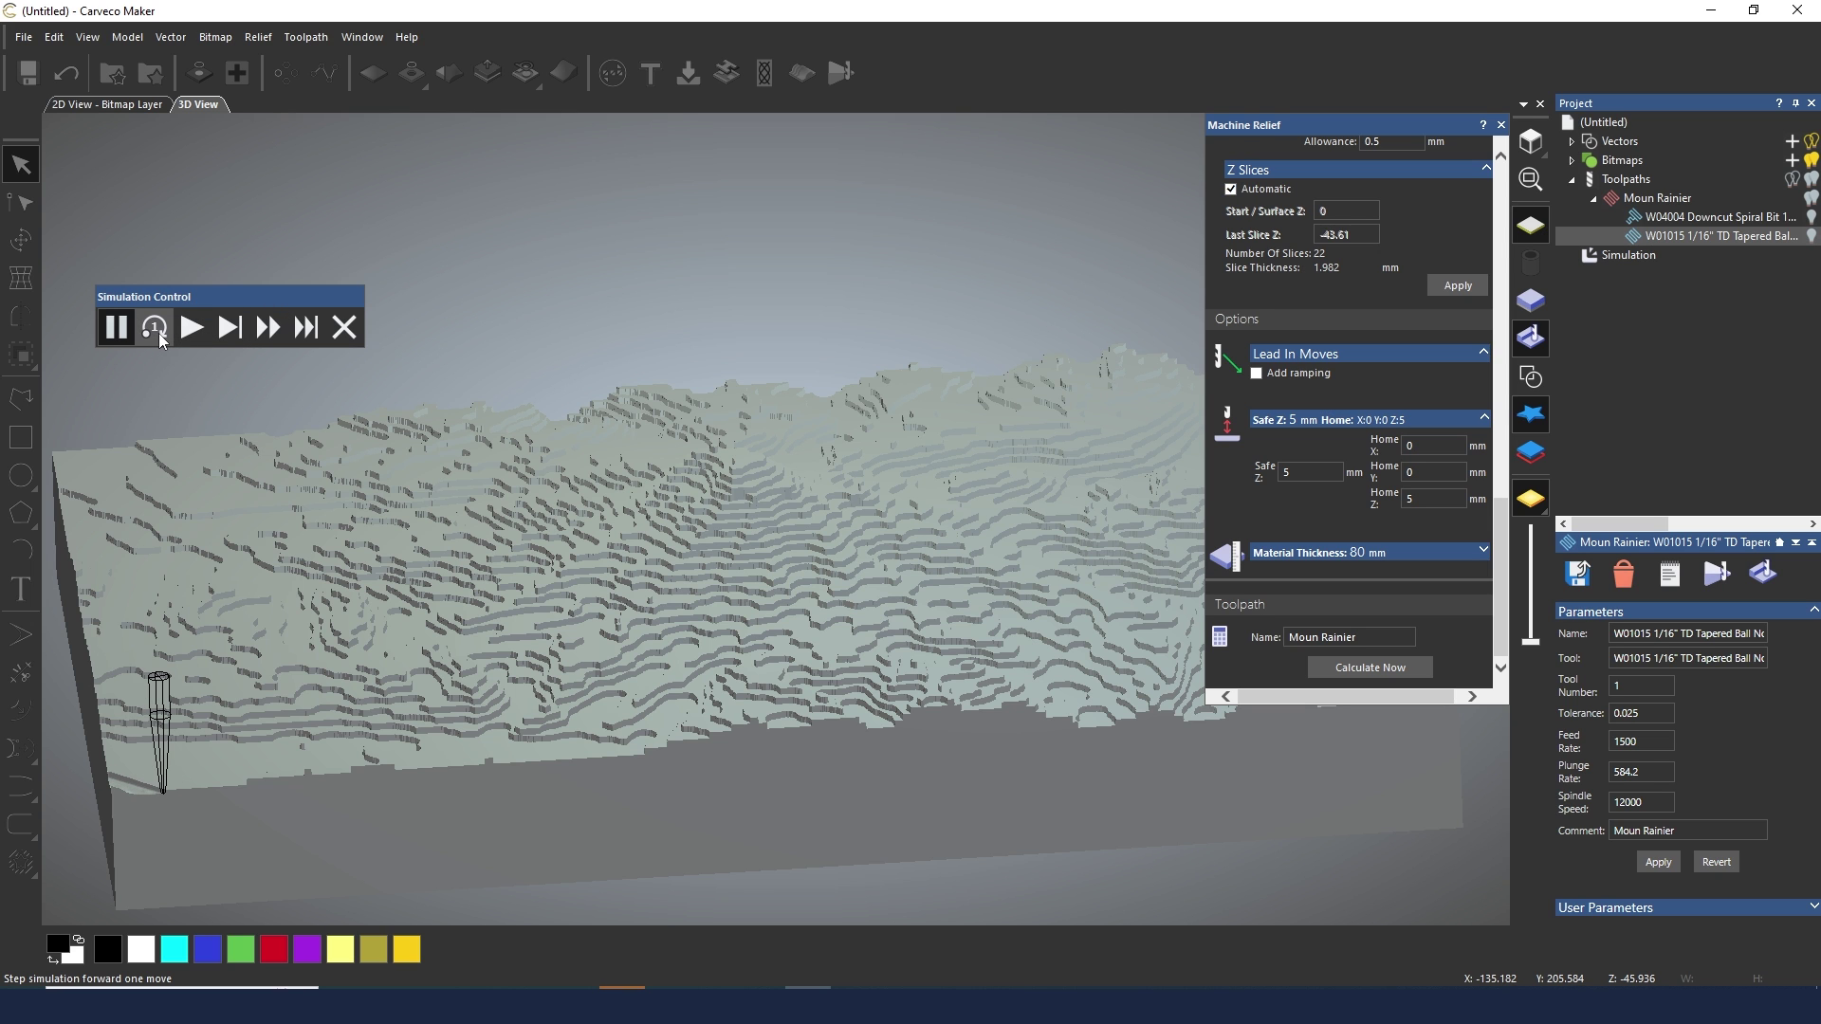
click(160, 336)
click(163, 338)
click(163, 337)
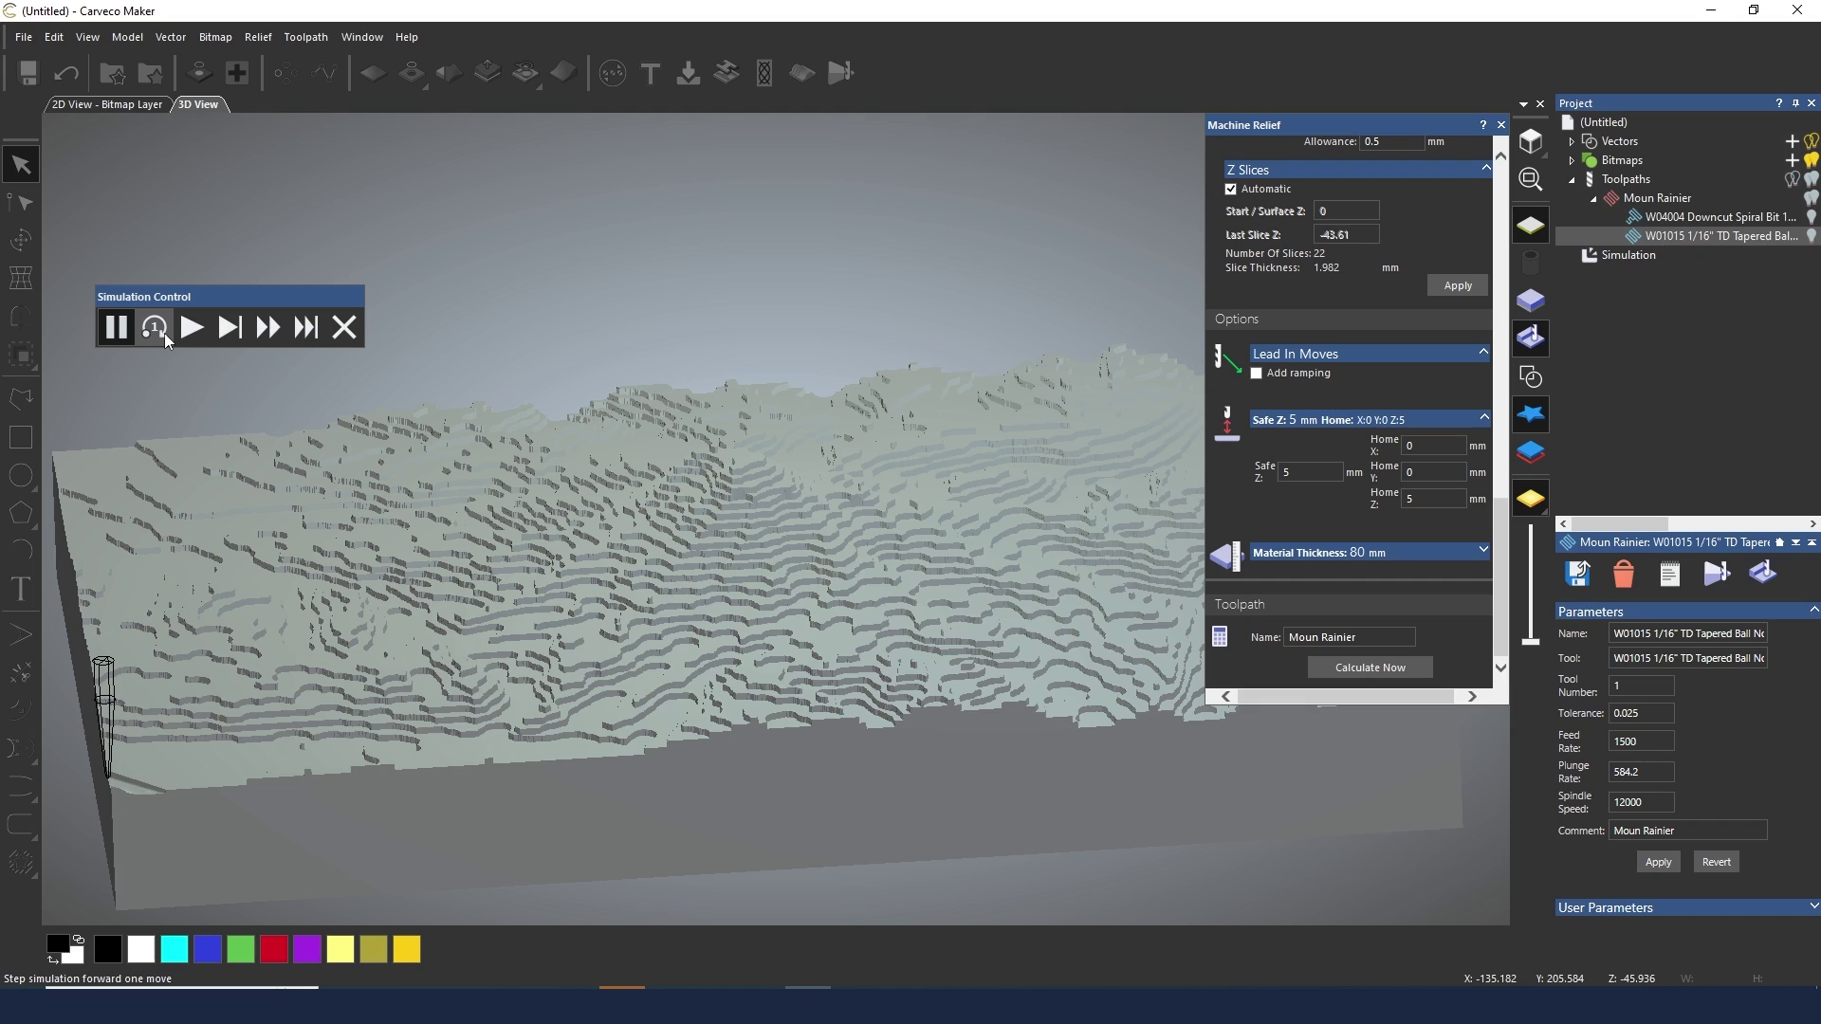
click(163, 338)
click(156, 332)
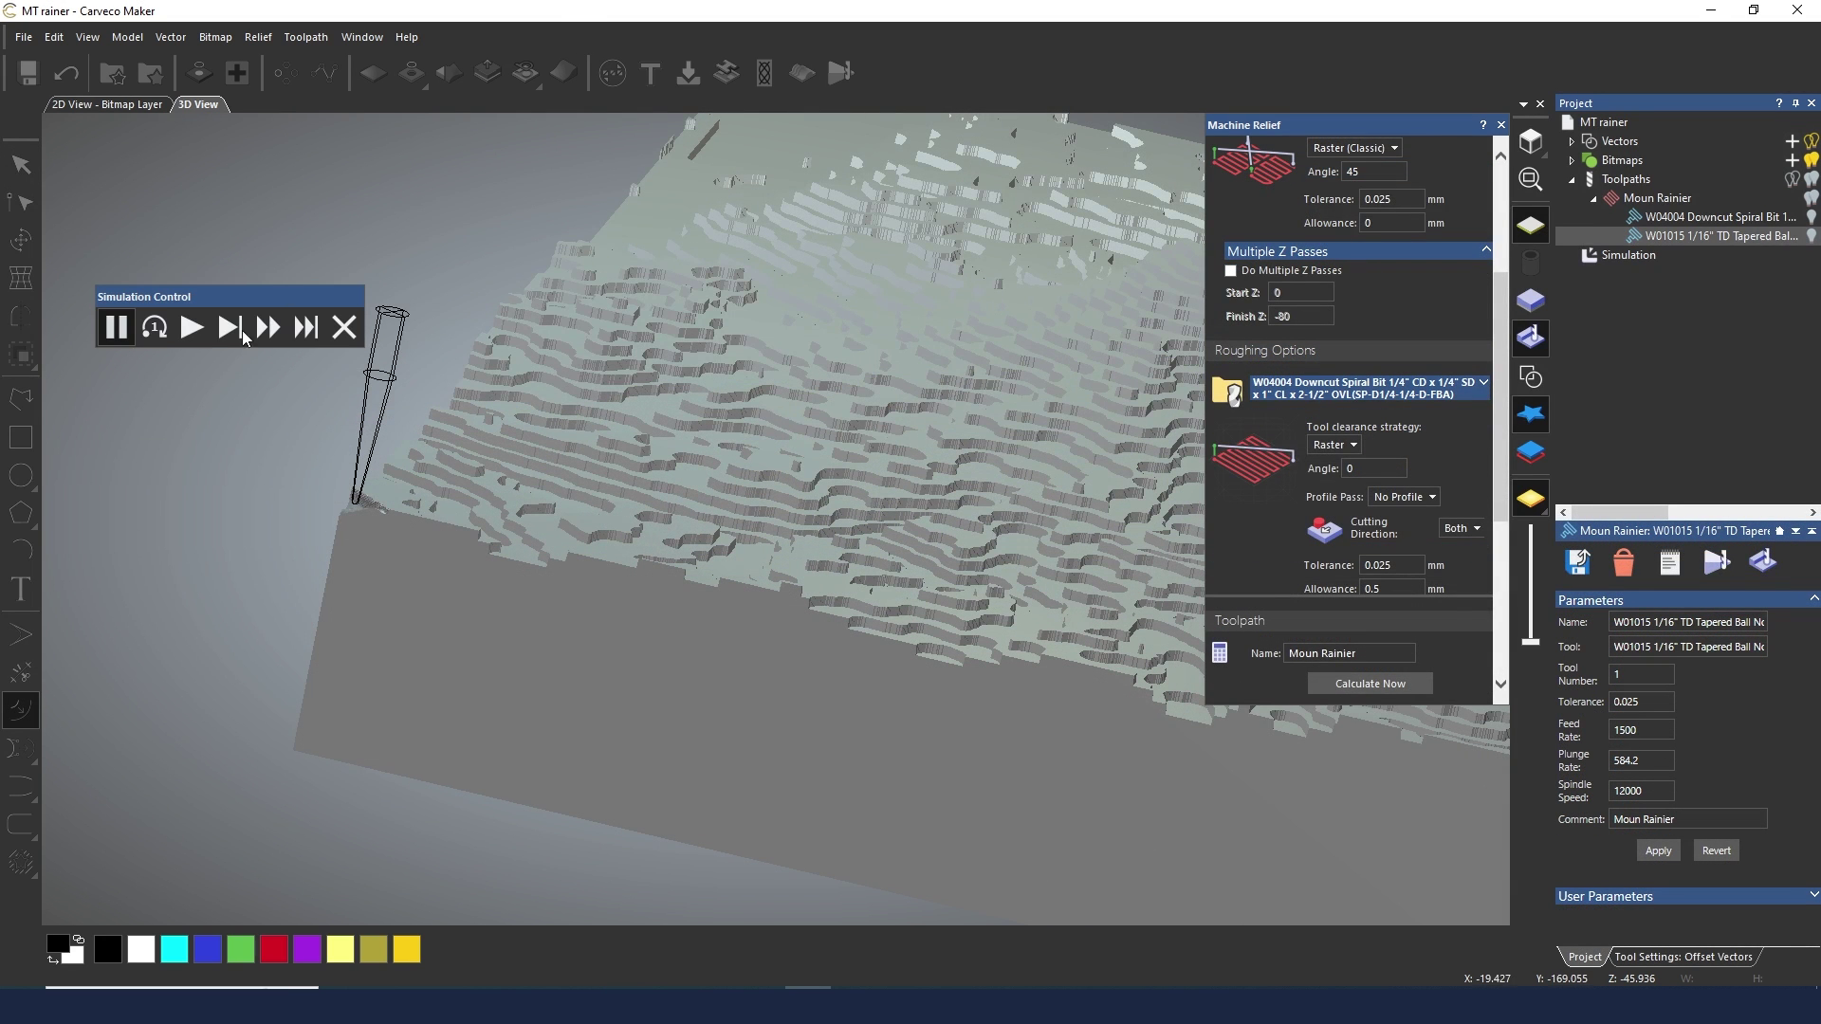
Step: Step the finishing tool forward sixteen moves along the relief's lower-left edge
click(163, 337)
click(163, 338)
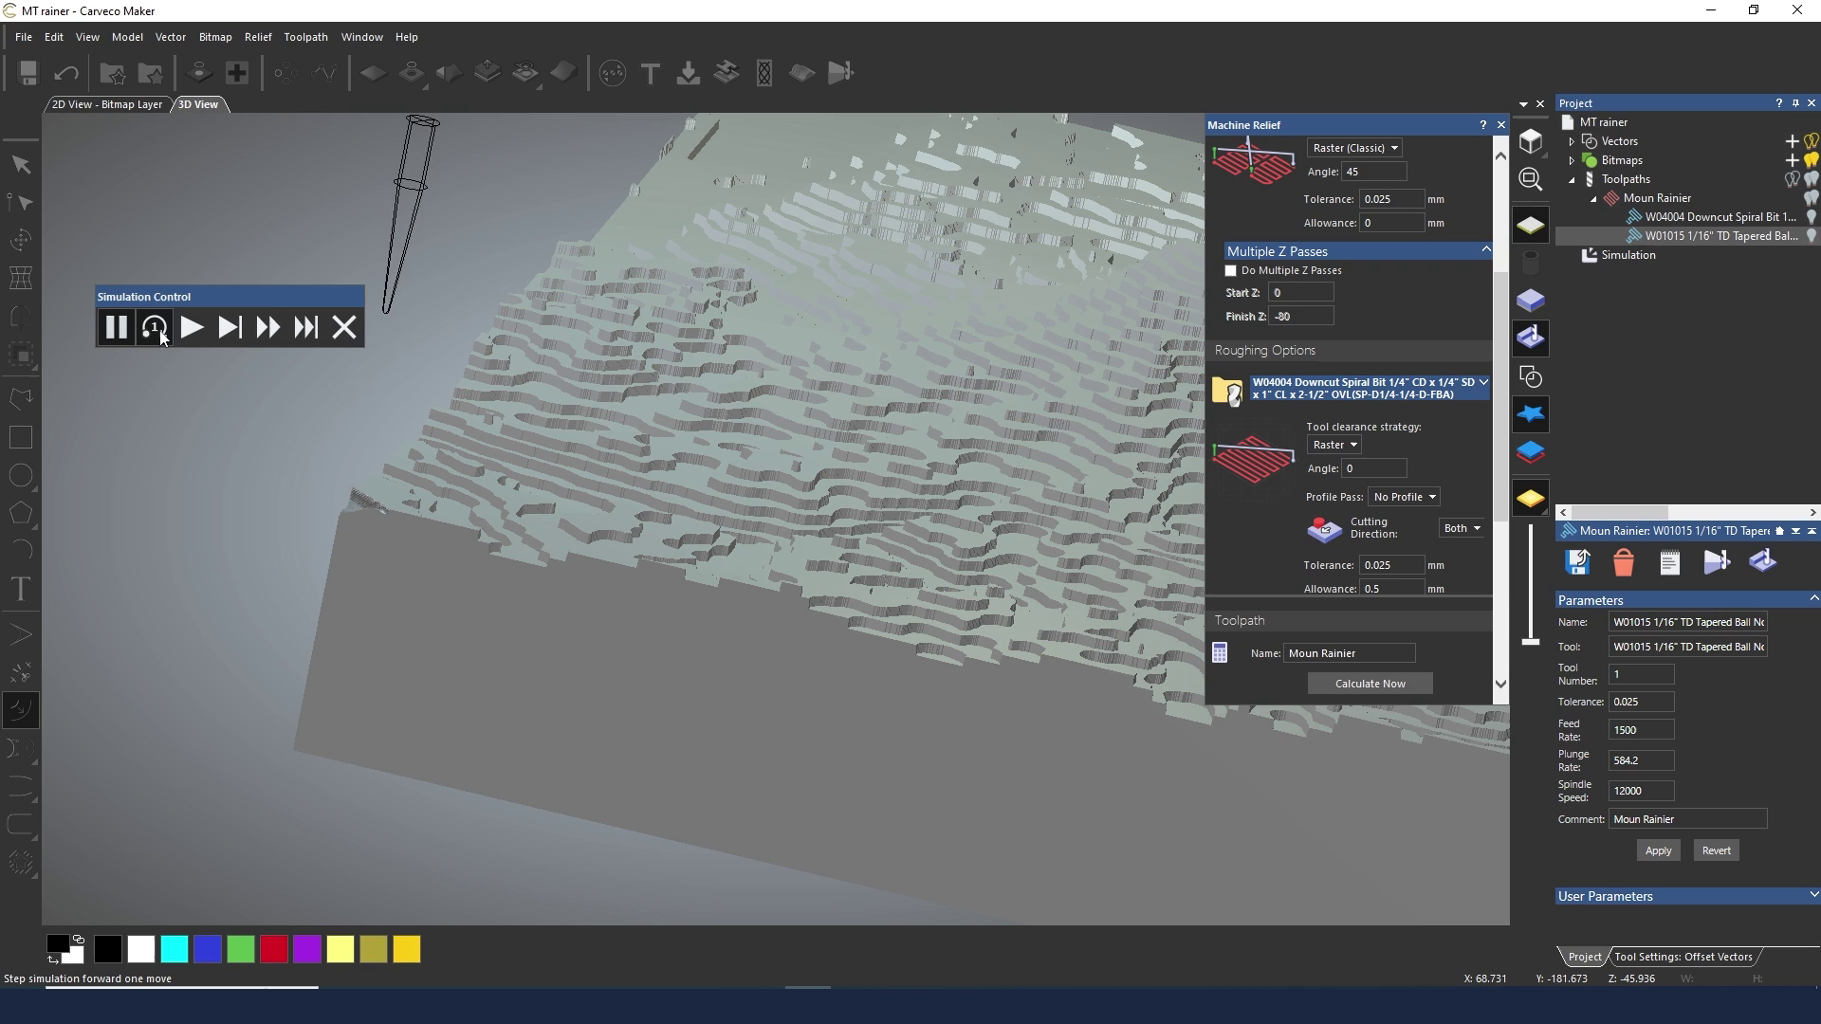
click(164, 338)
click(163, 338)
click(163, 338)
click(163, 338)
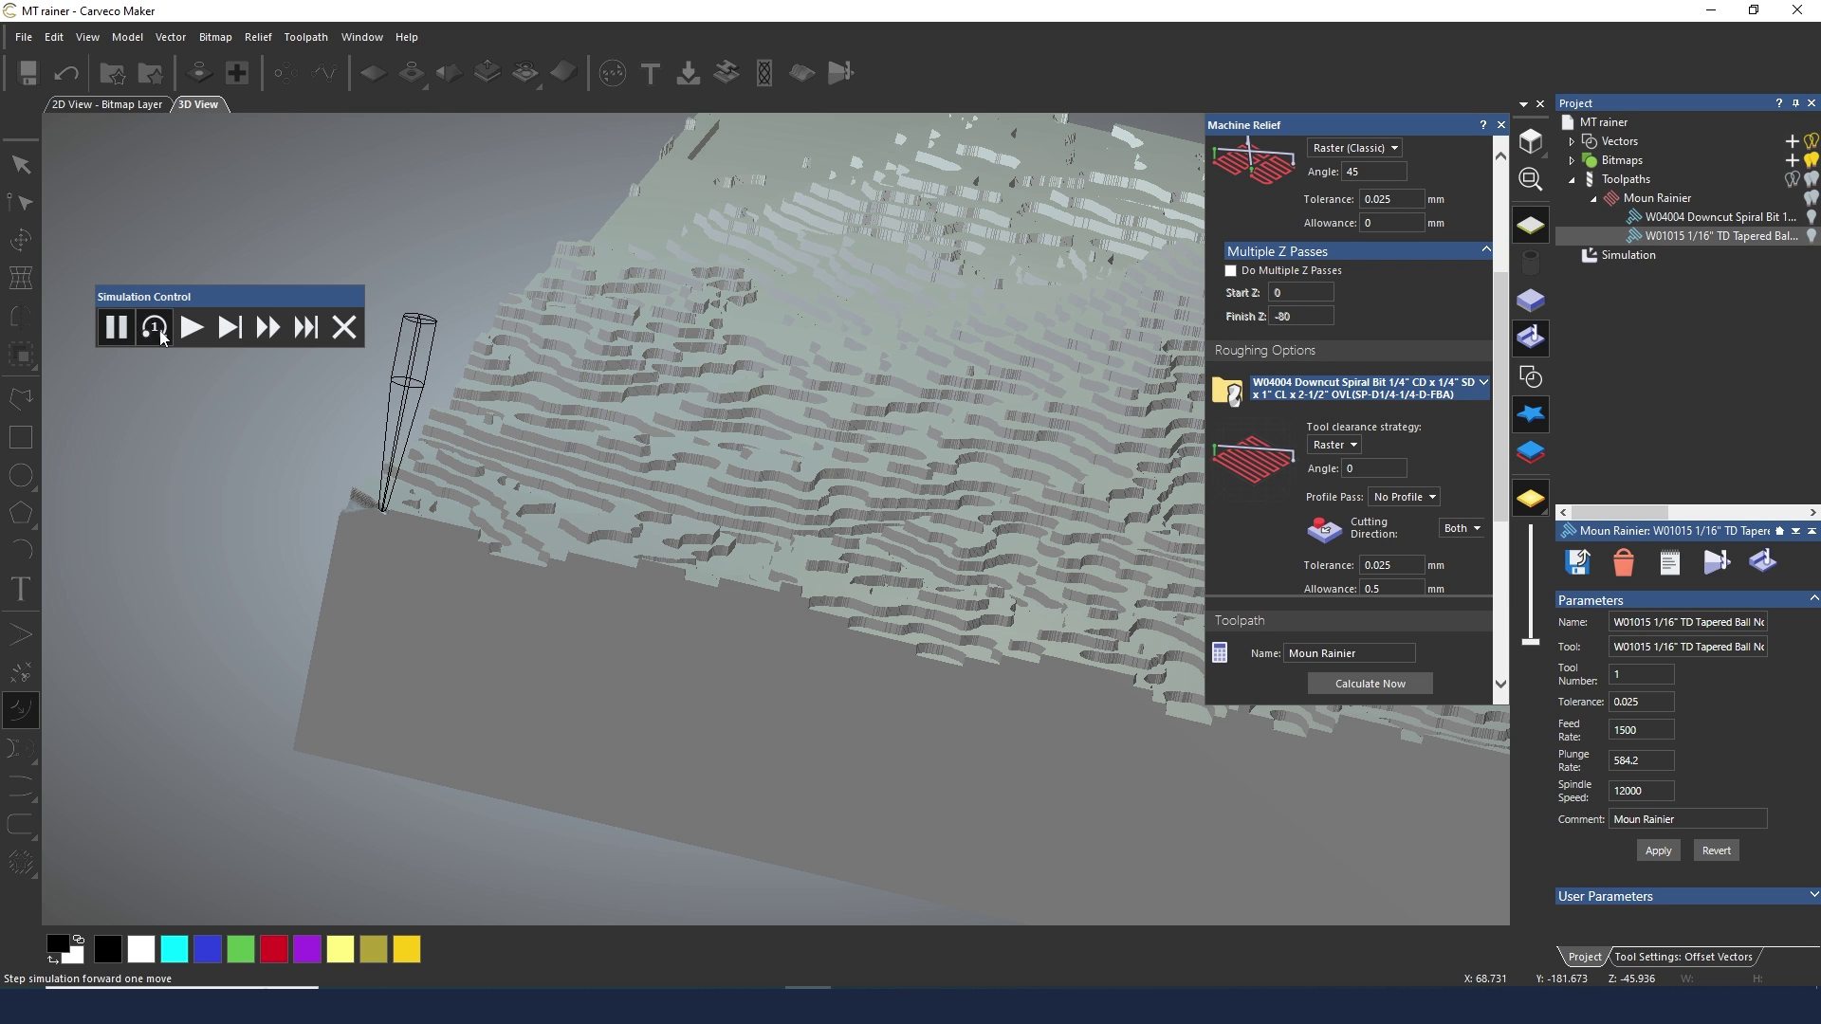
click(163, 337)
click(163, 338)
click(163, 337)
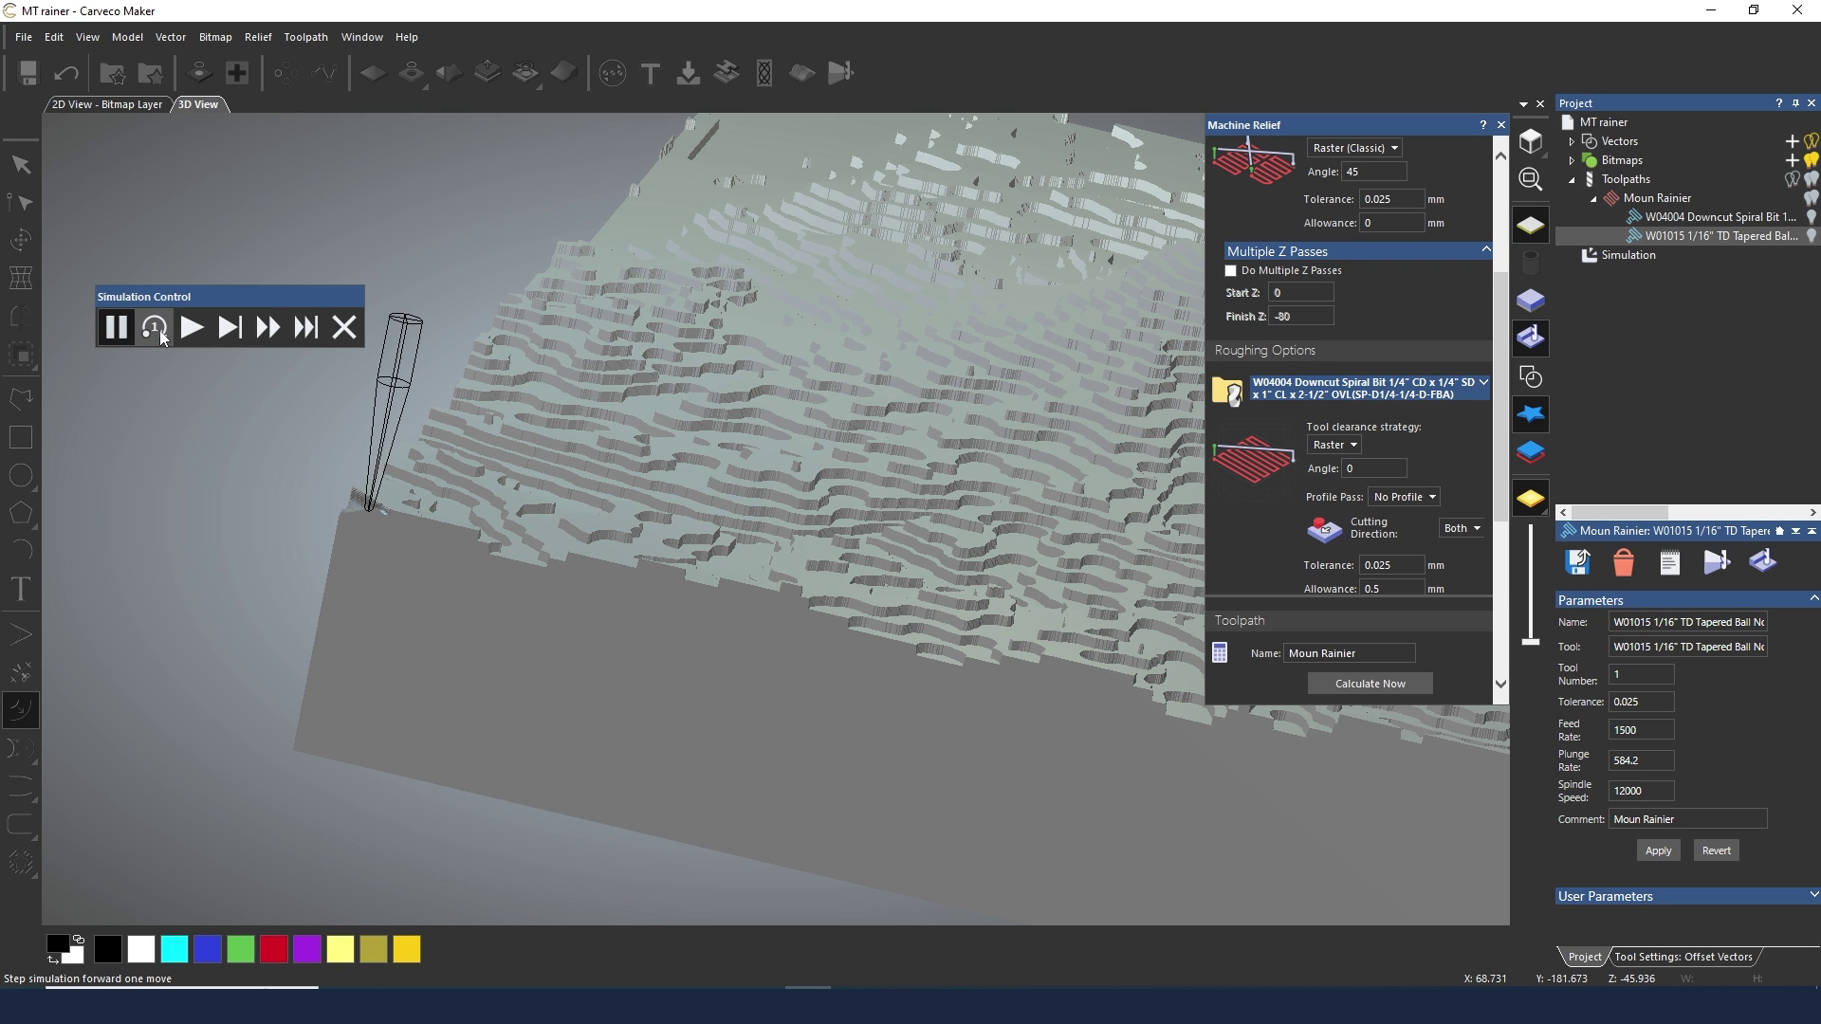
click(163, 338)
click(163, 338)
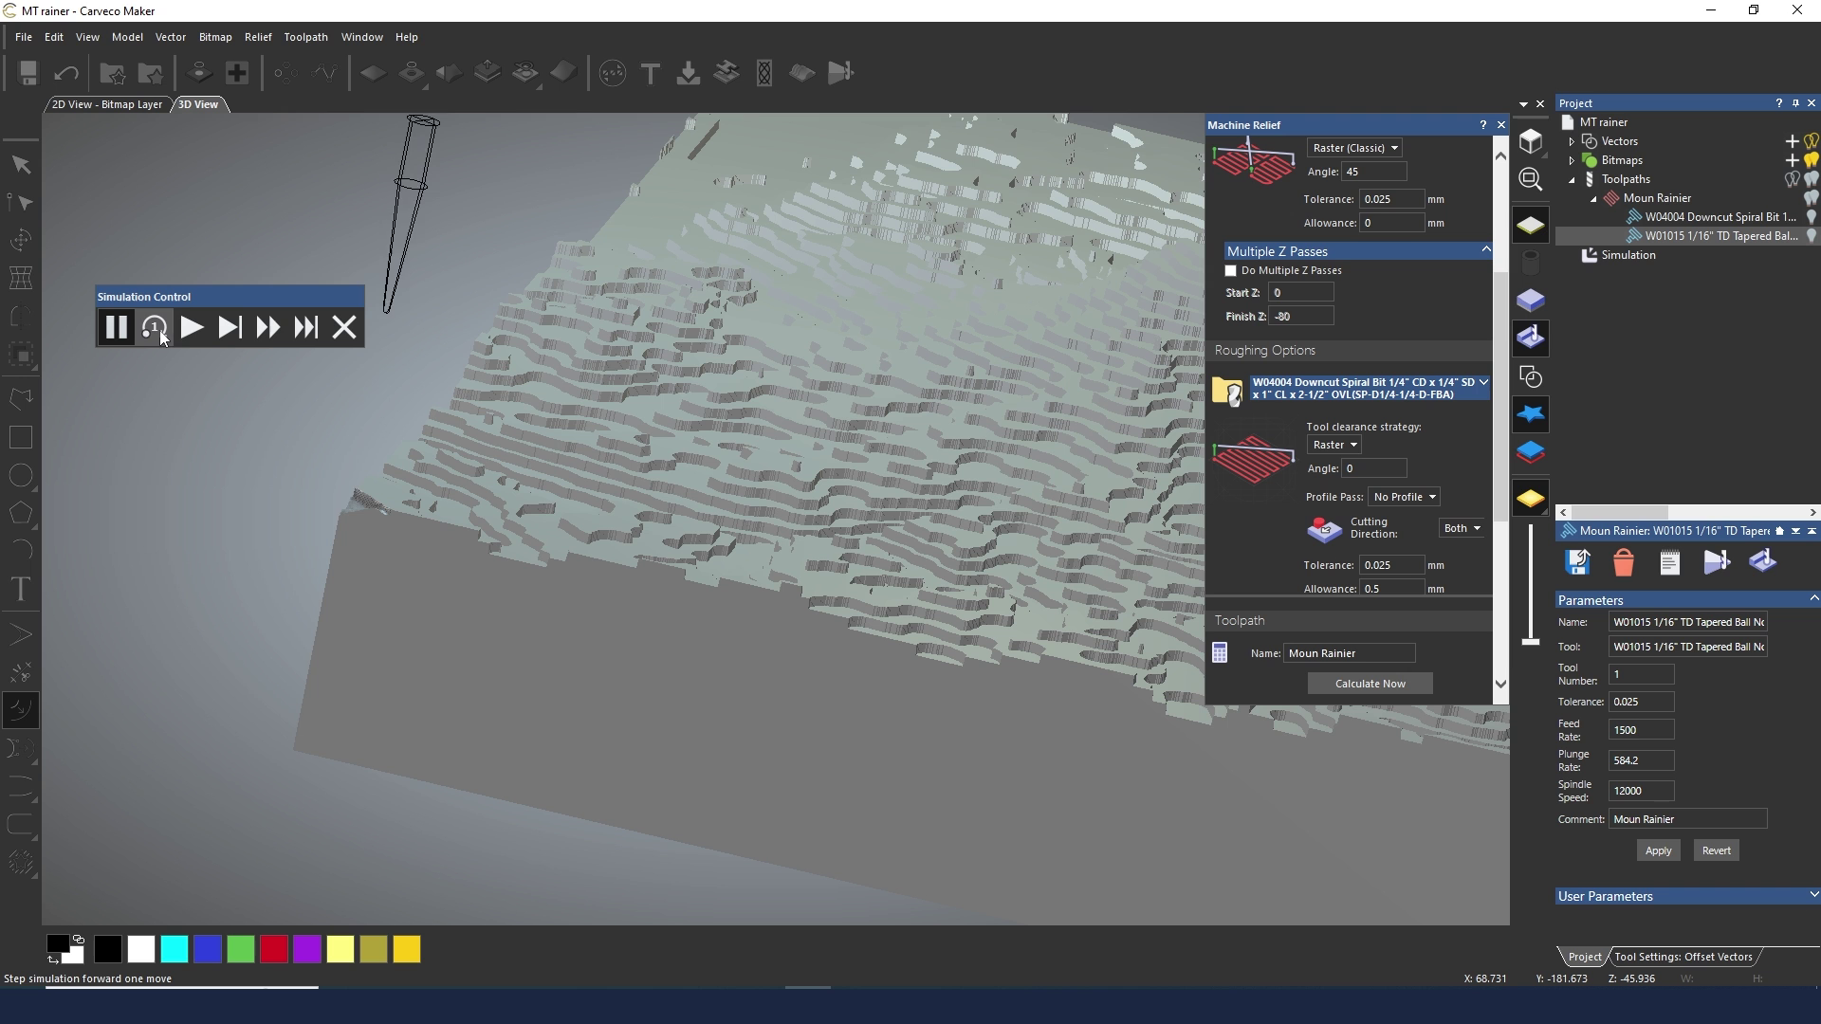
click(163, 338)
click(163, 337)
click(163, 338)
click(163, 338)
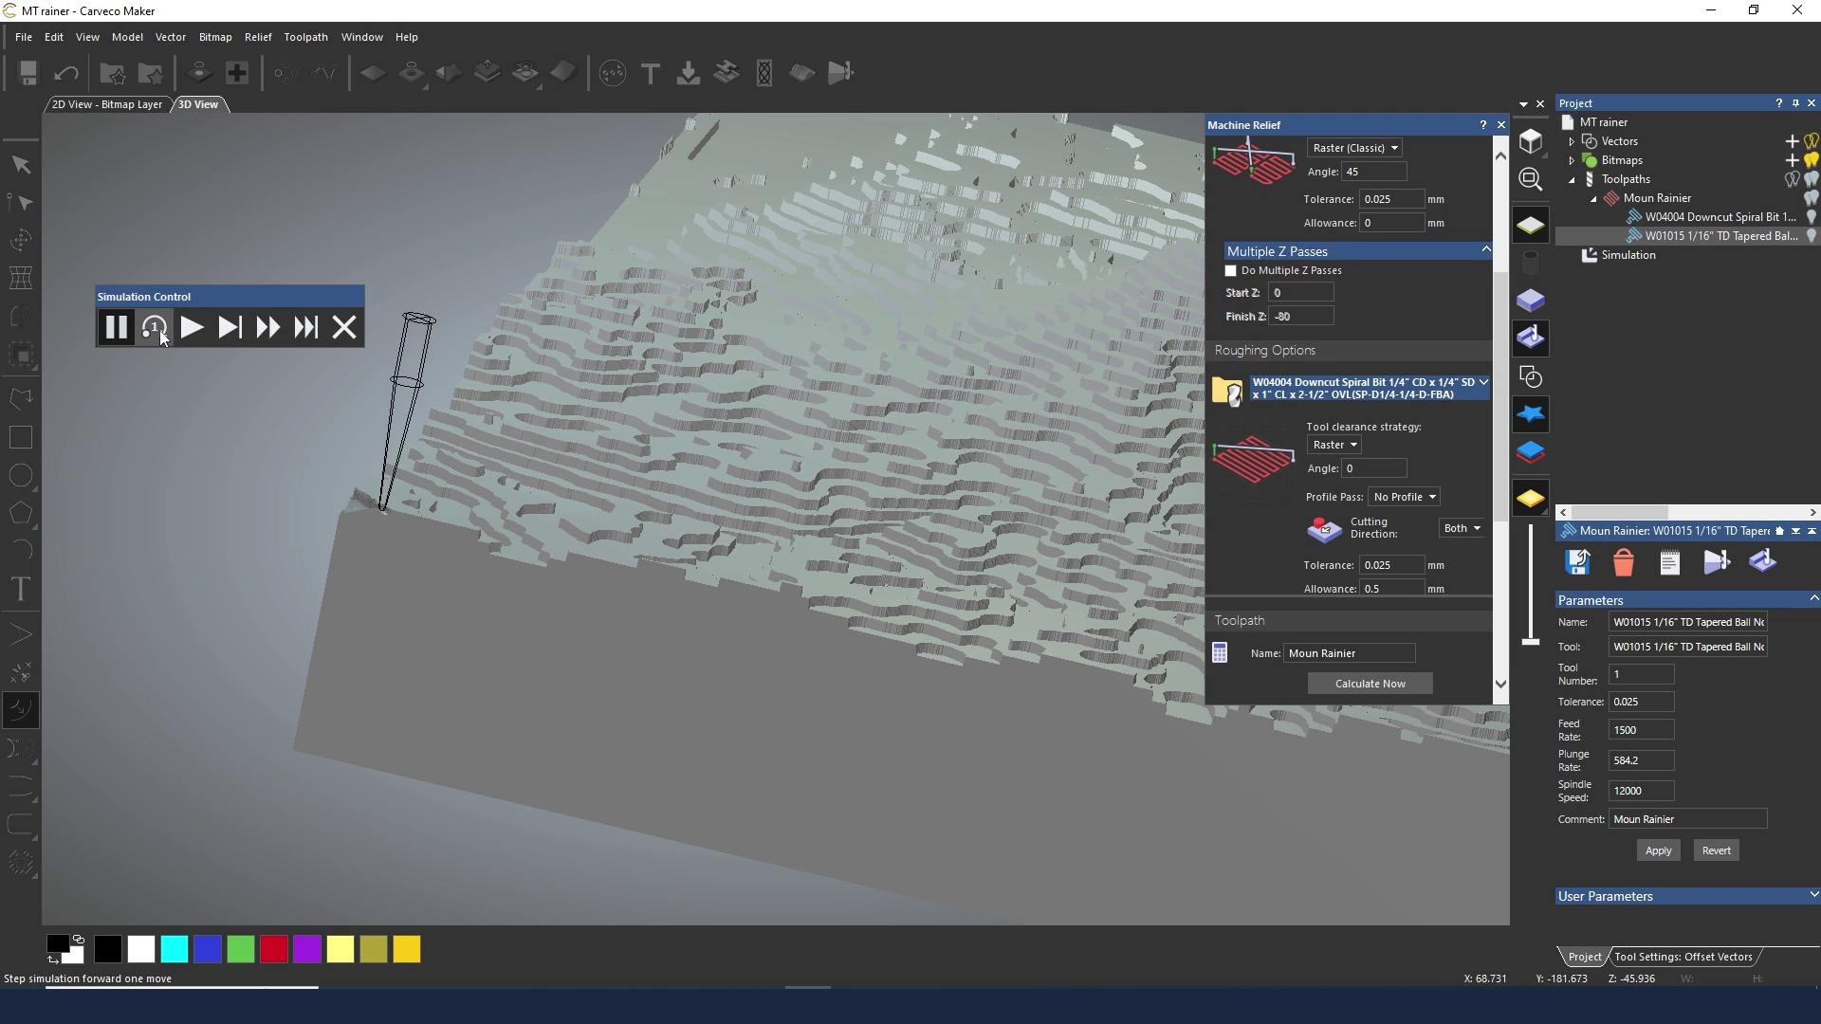
click(163, 338)
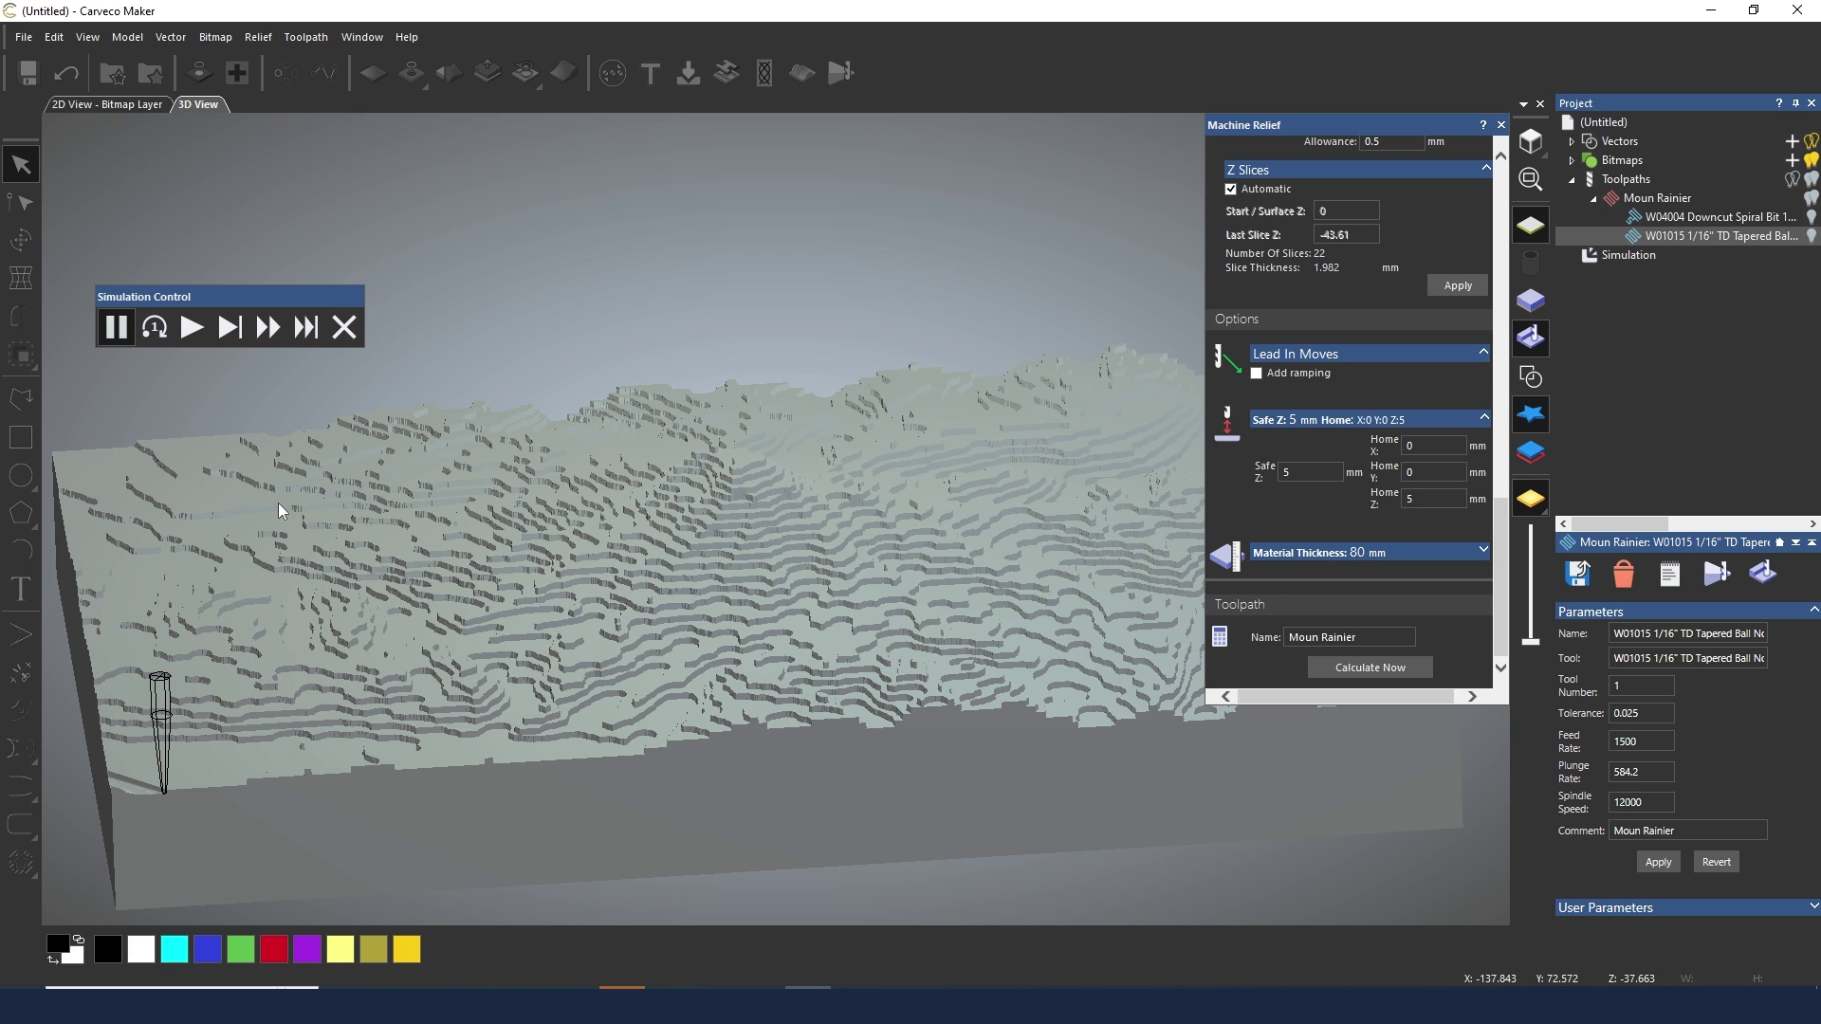
Step: Close the control bar, run the full W01015 finishing simulation, and orbit to inspect the smooth relief
click(344, 327)
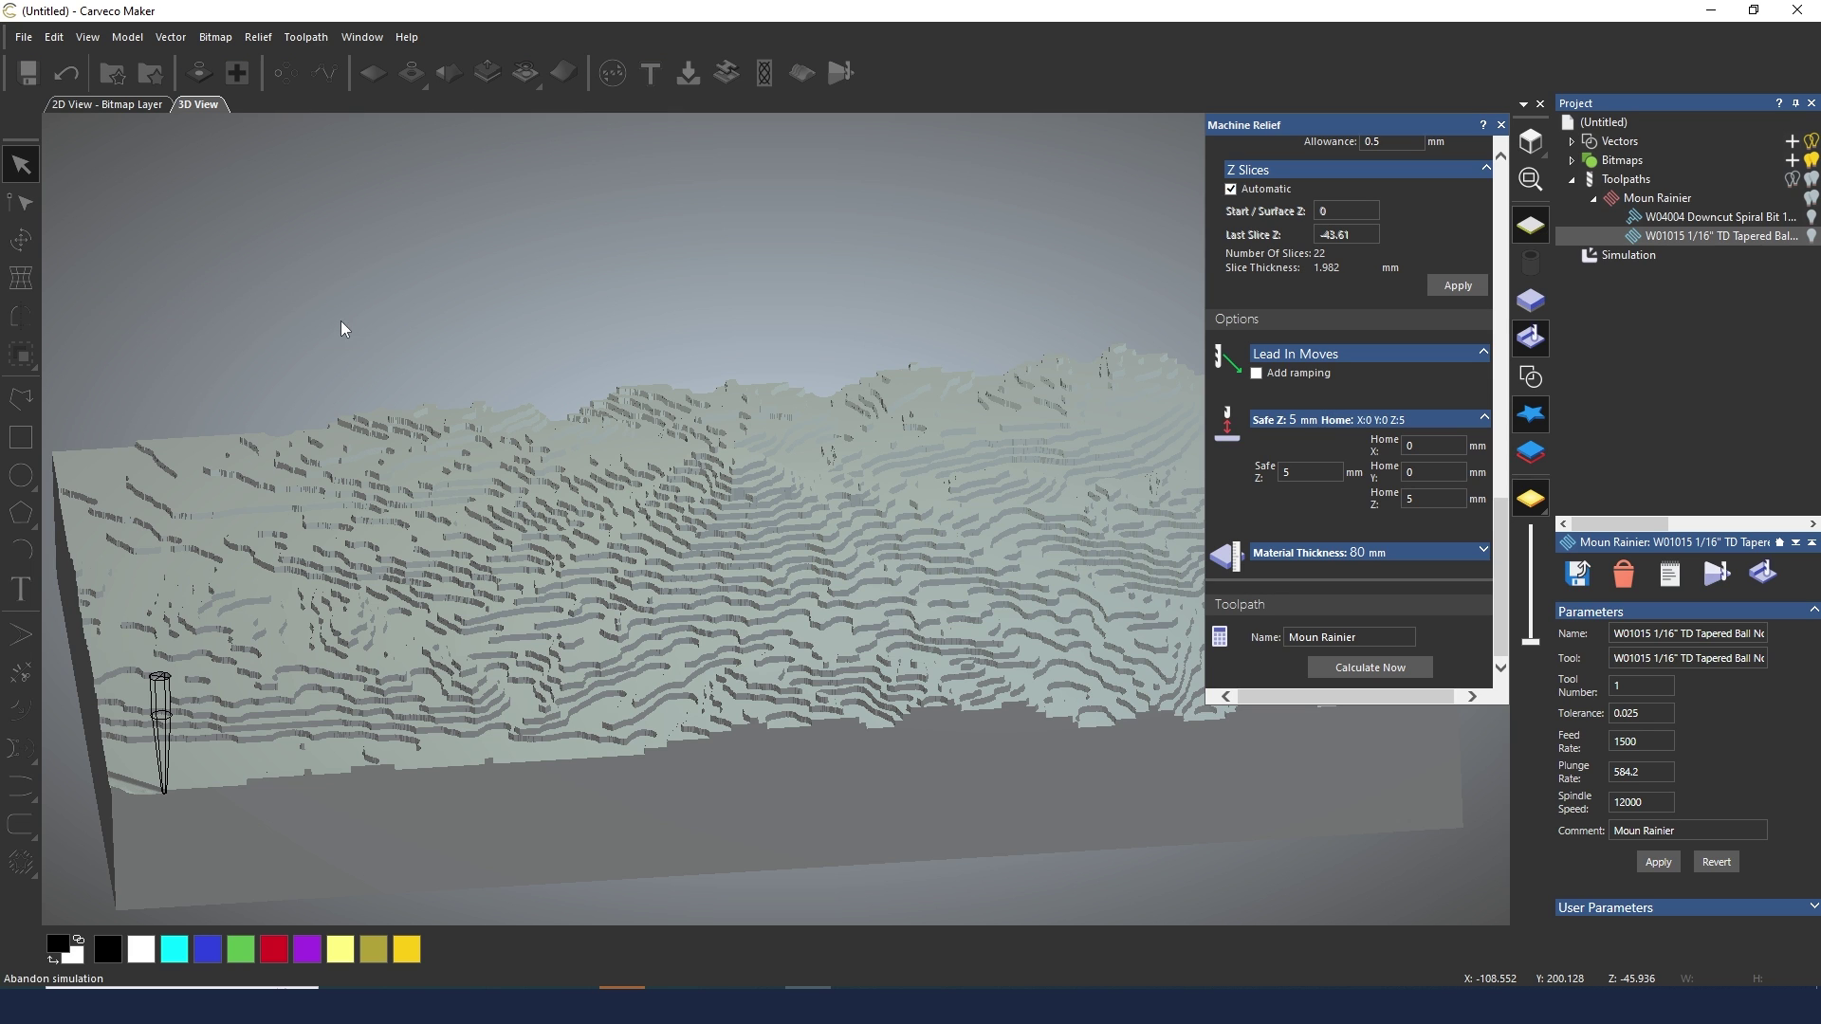
right_click(1719, 237)
click(1670, 353)
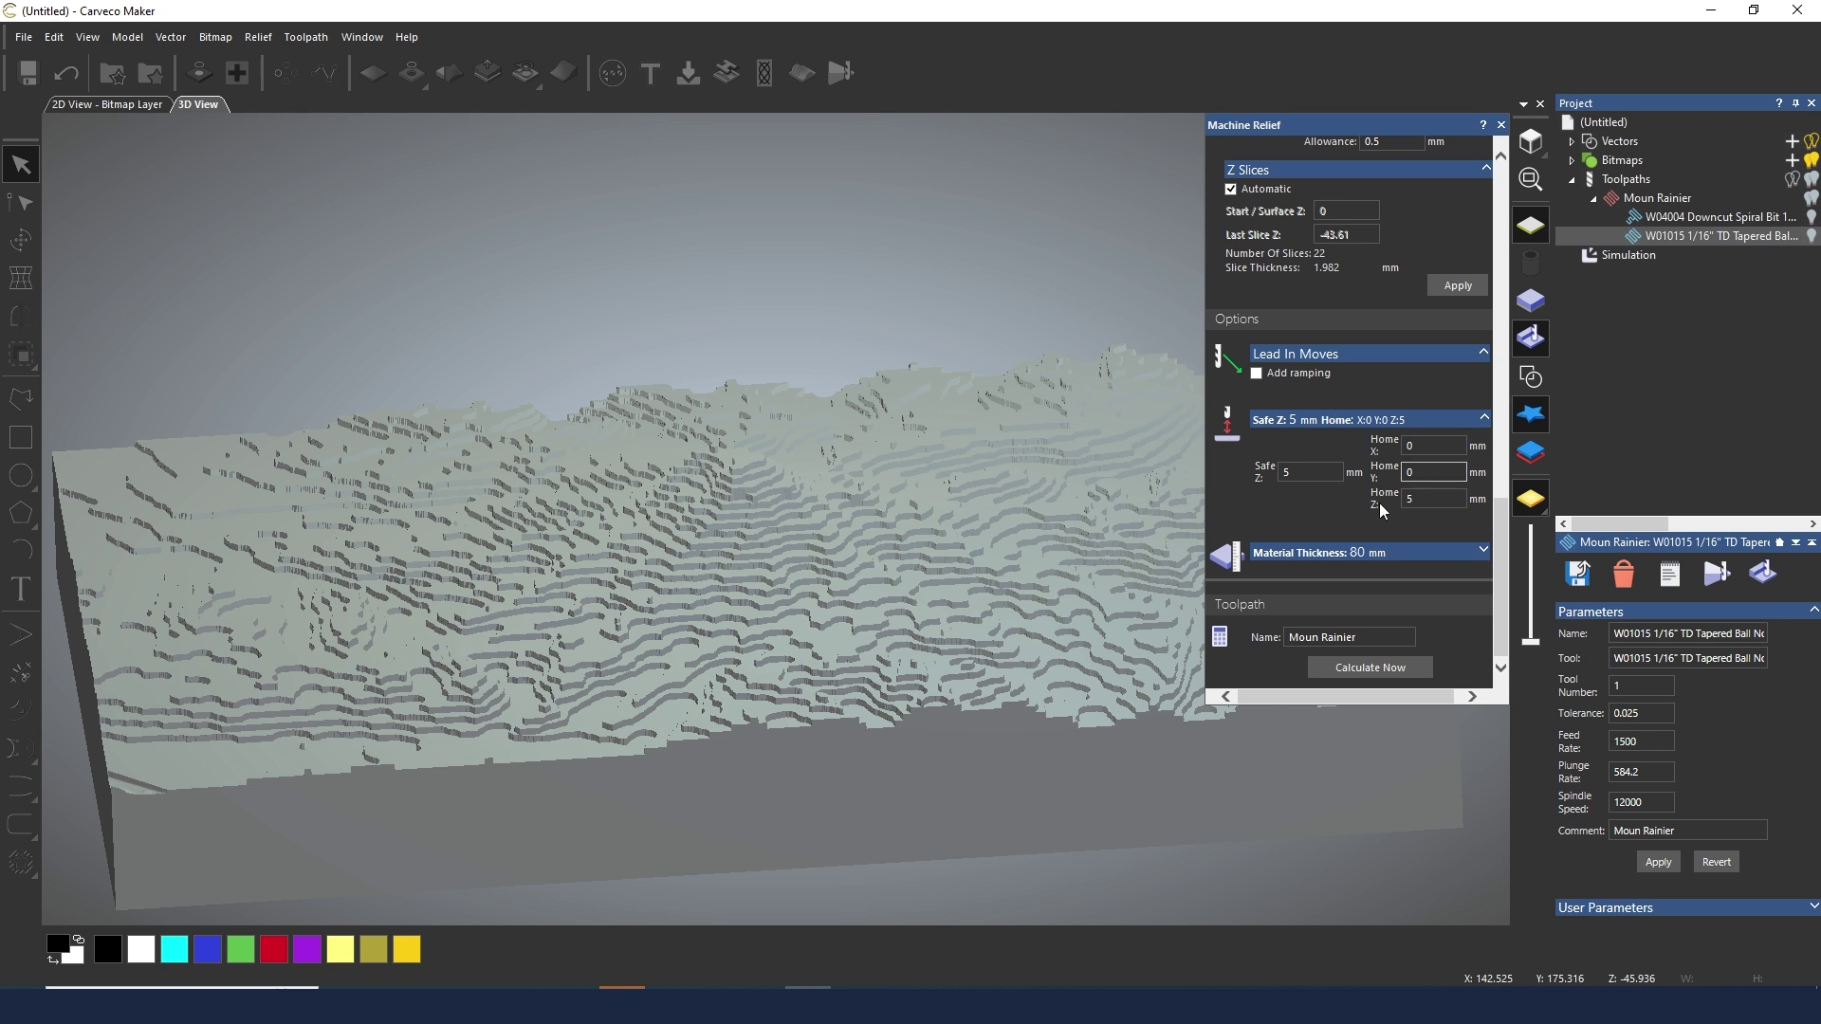
scroll(850, 525, down, 2)
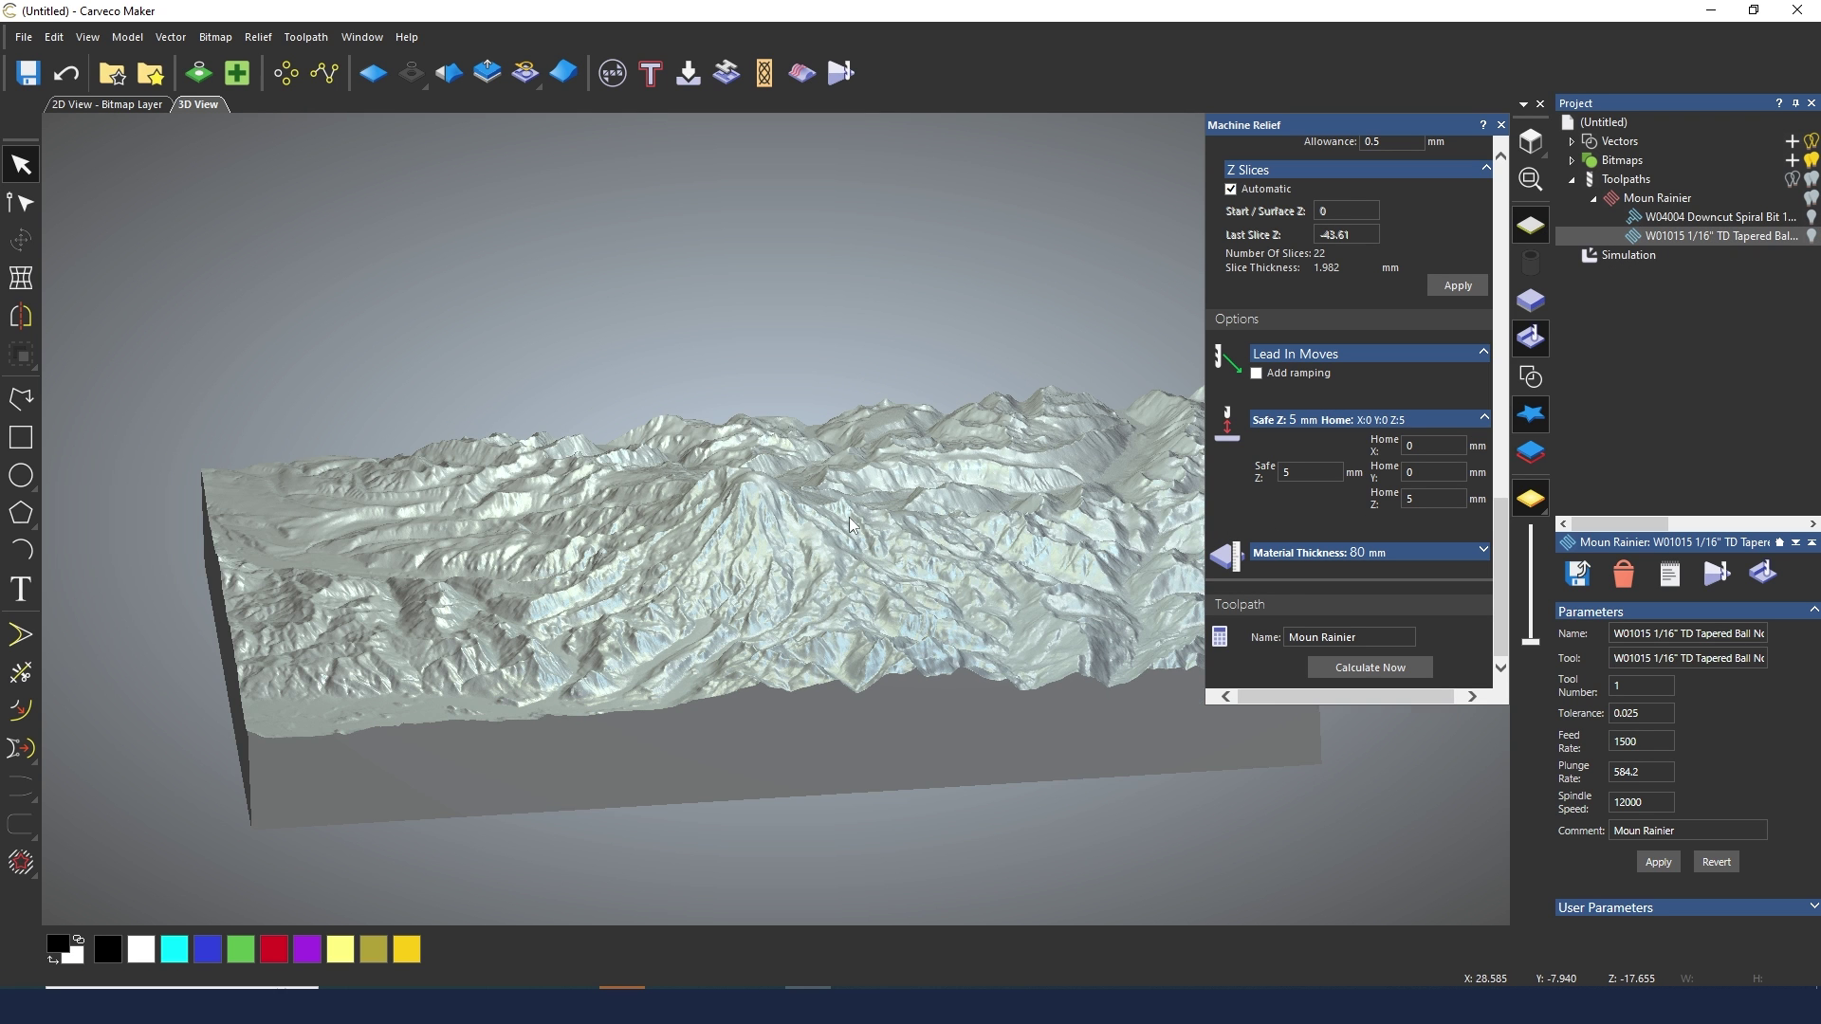
drag(880, 482, 598, 547)
scroll(687, 713, up, 5)
scroll(612, 470, up, 2)
scroll(607, 467, down, 2)
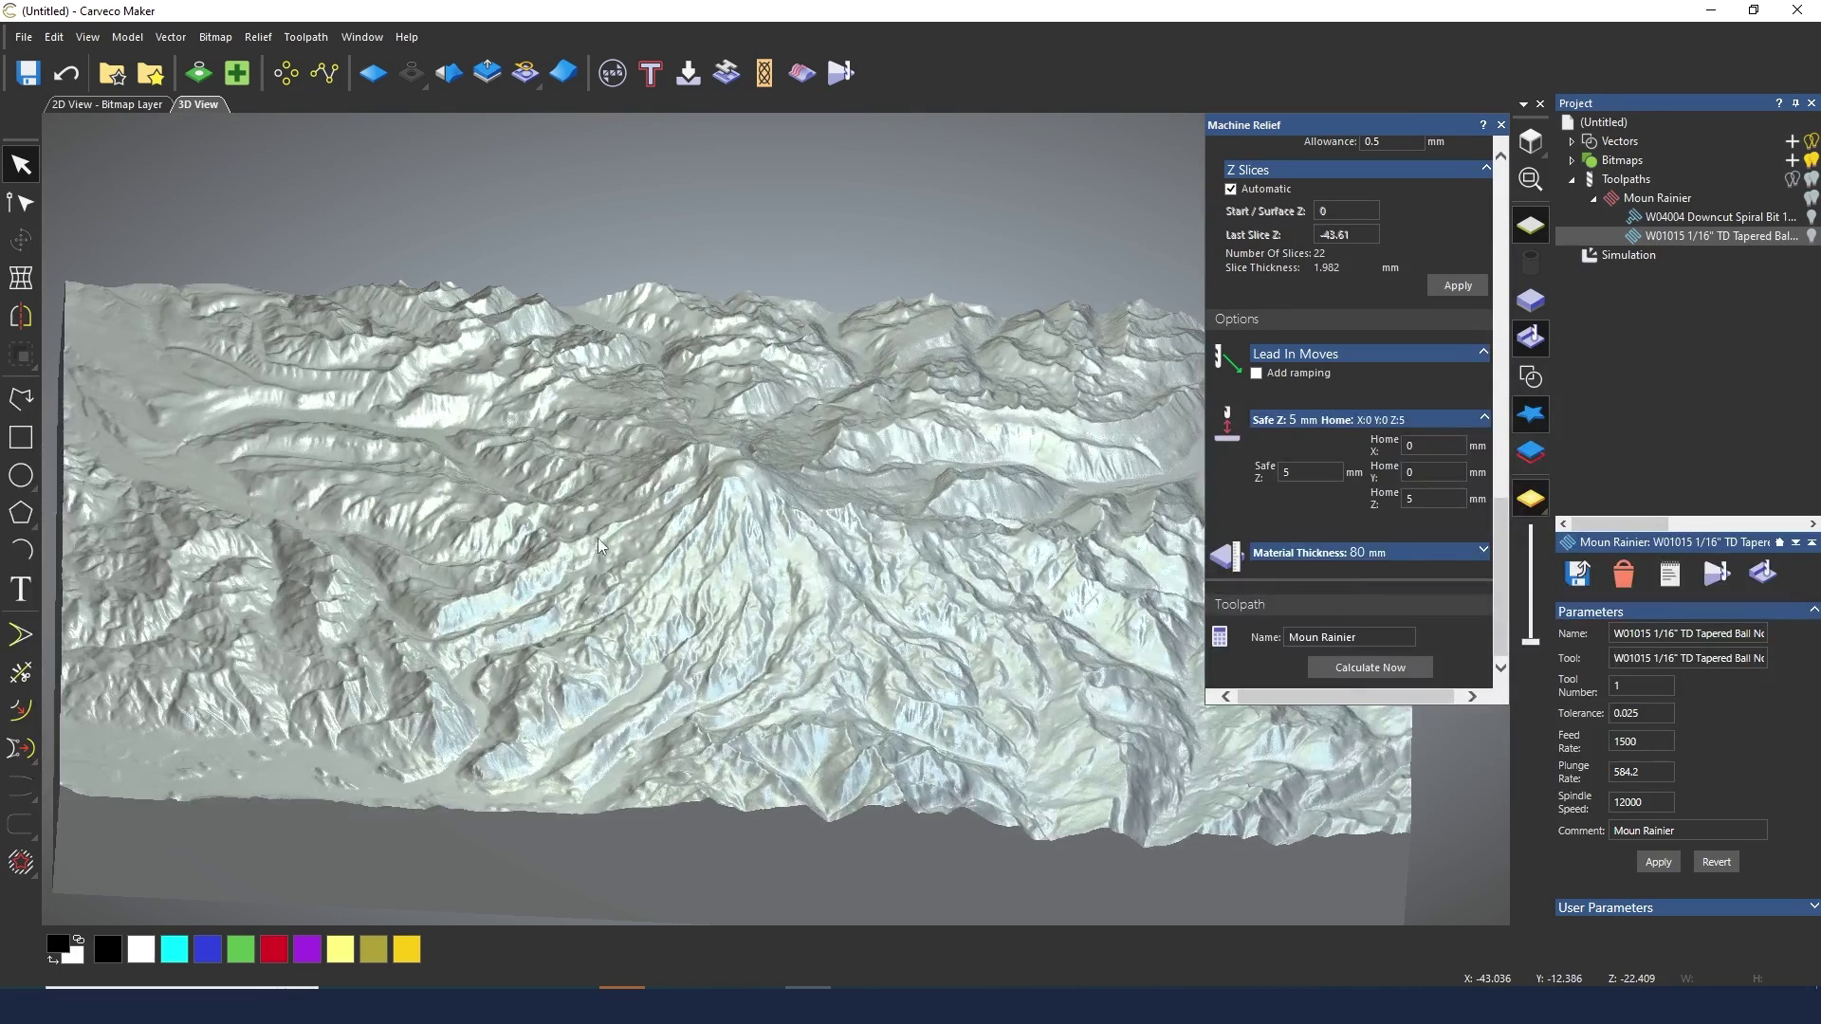
drag(1292, 759, 1186, 612)
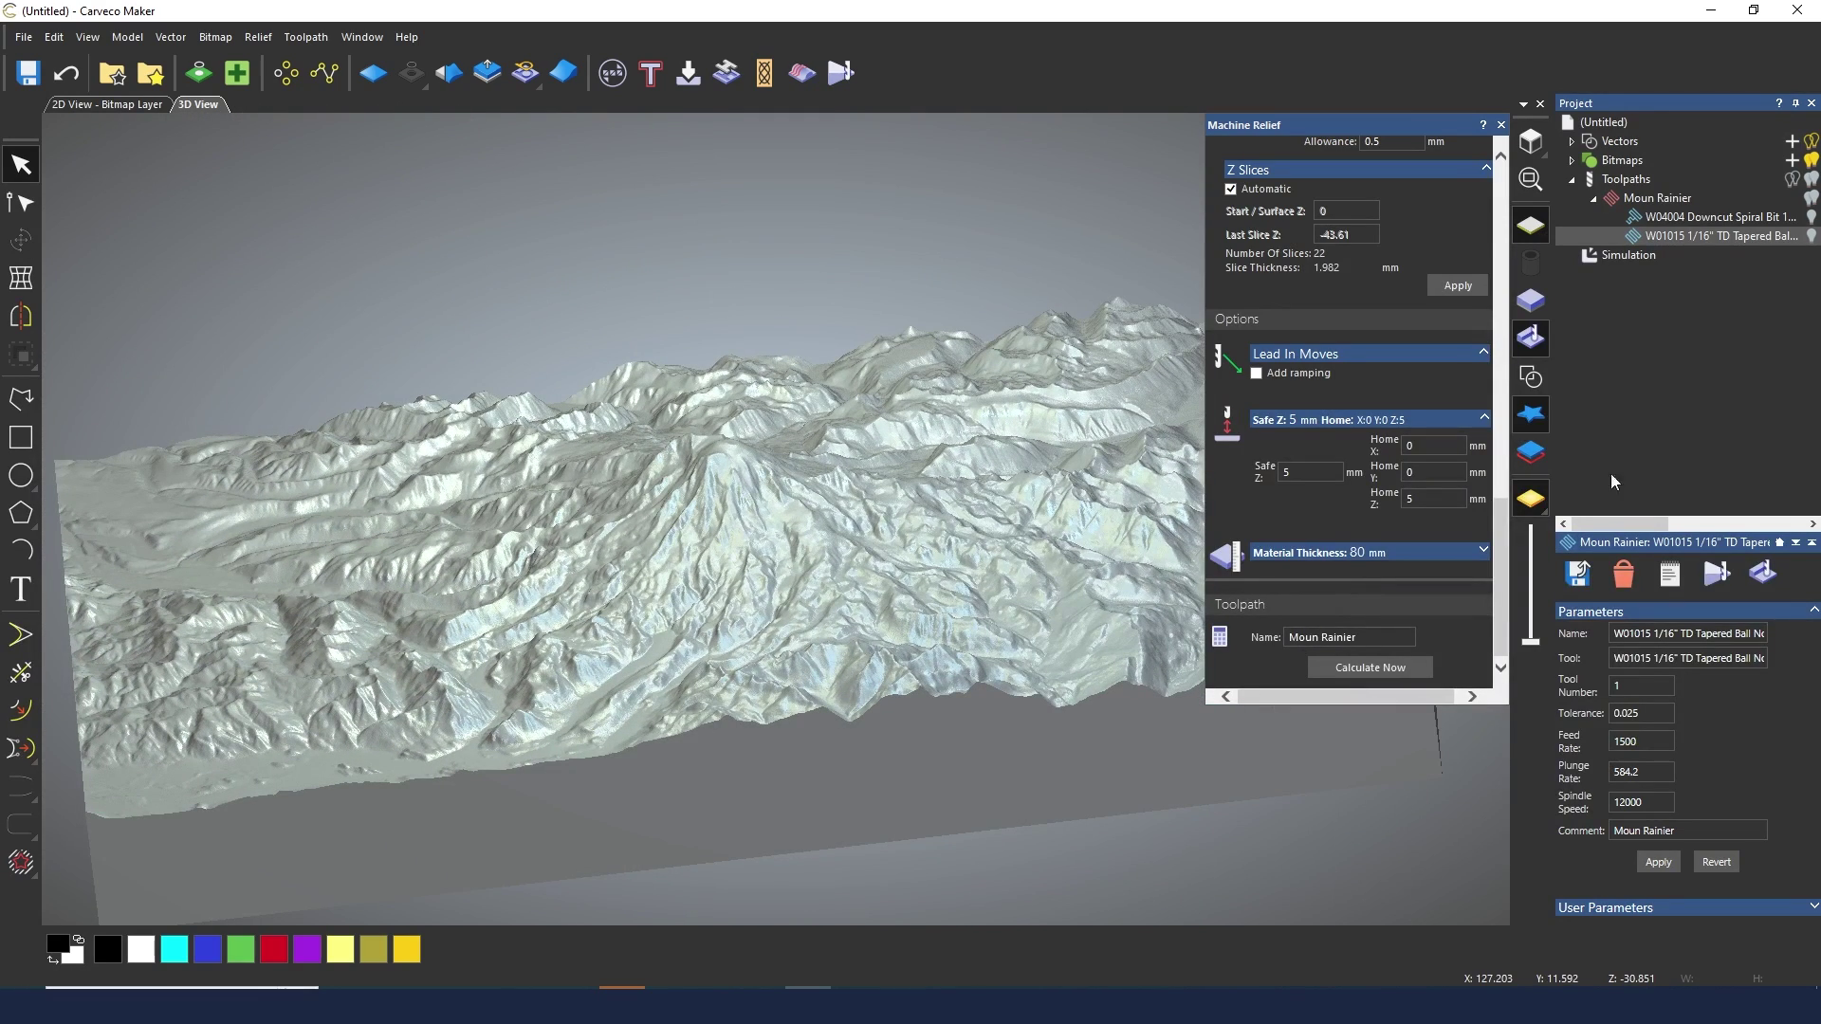
click(1672, 574)
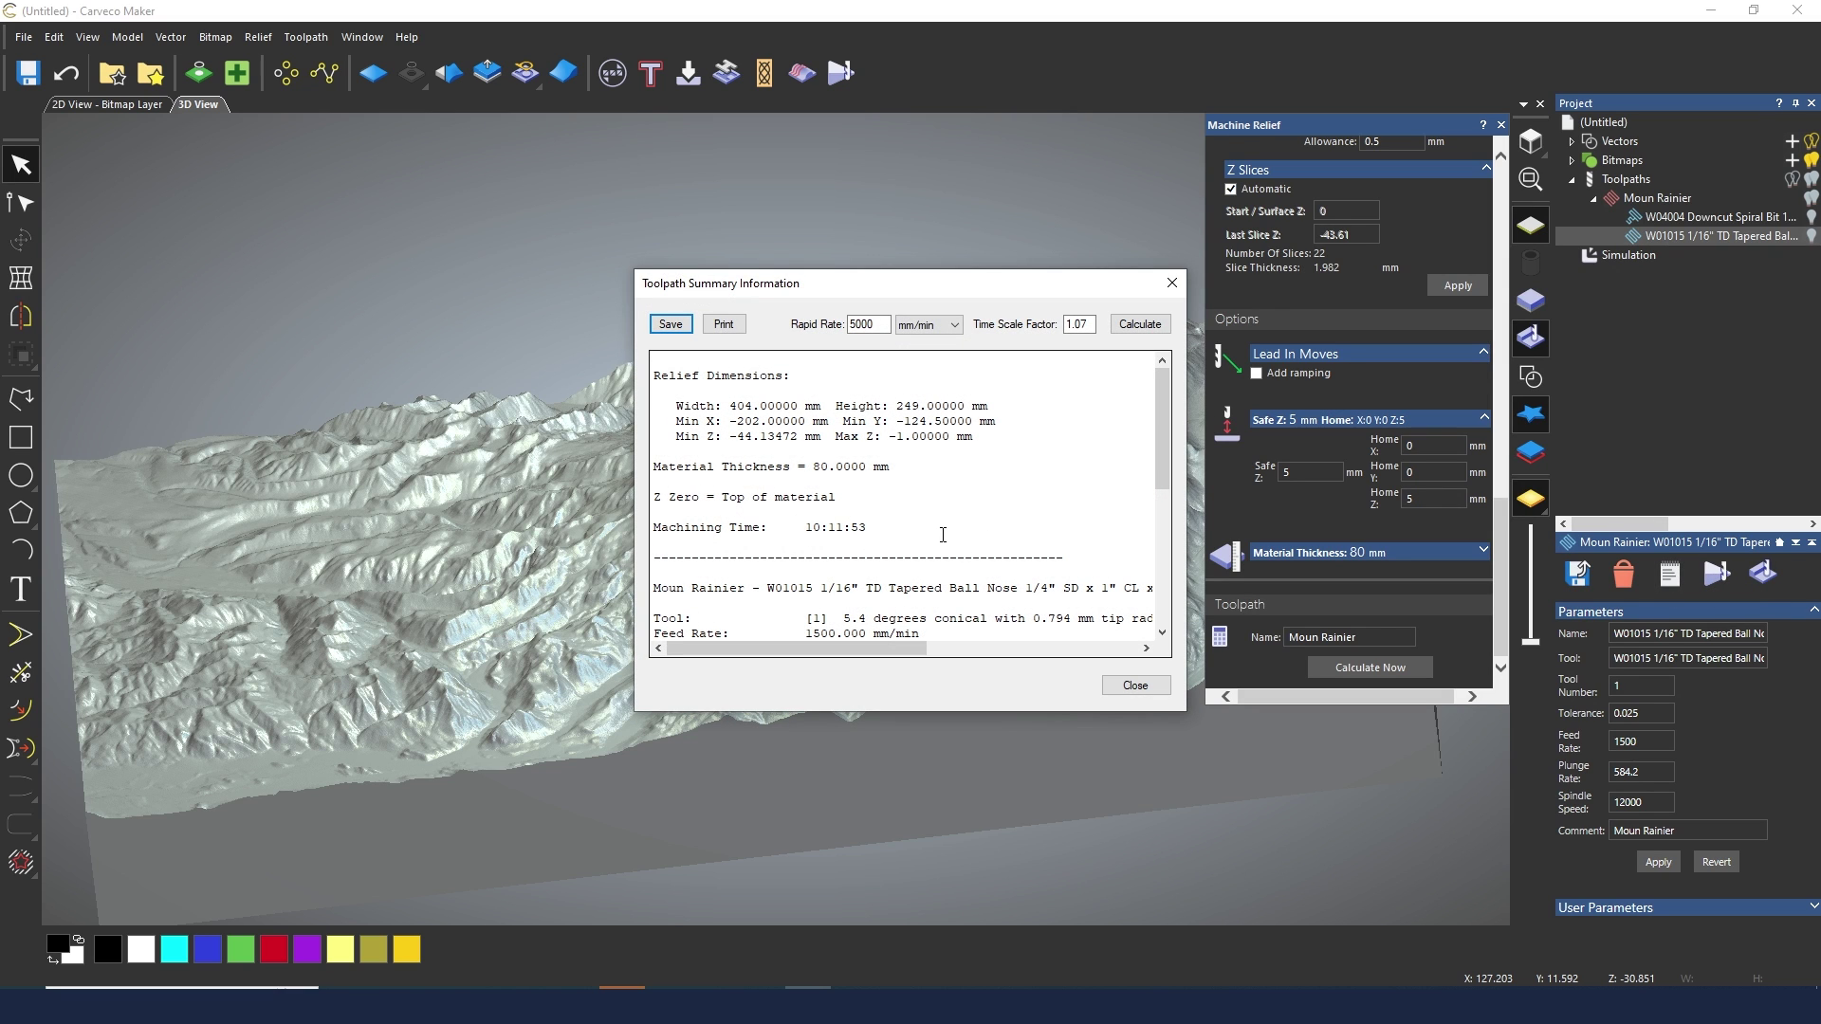
click(1135, 686)
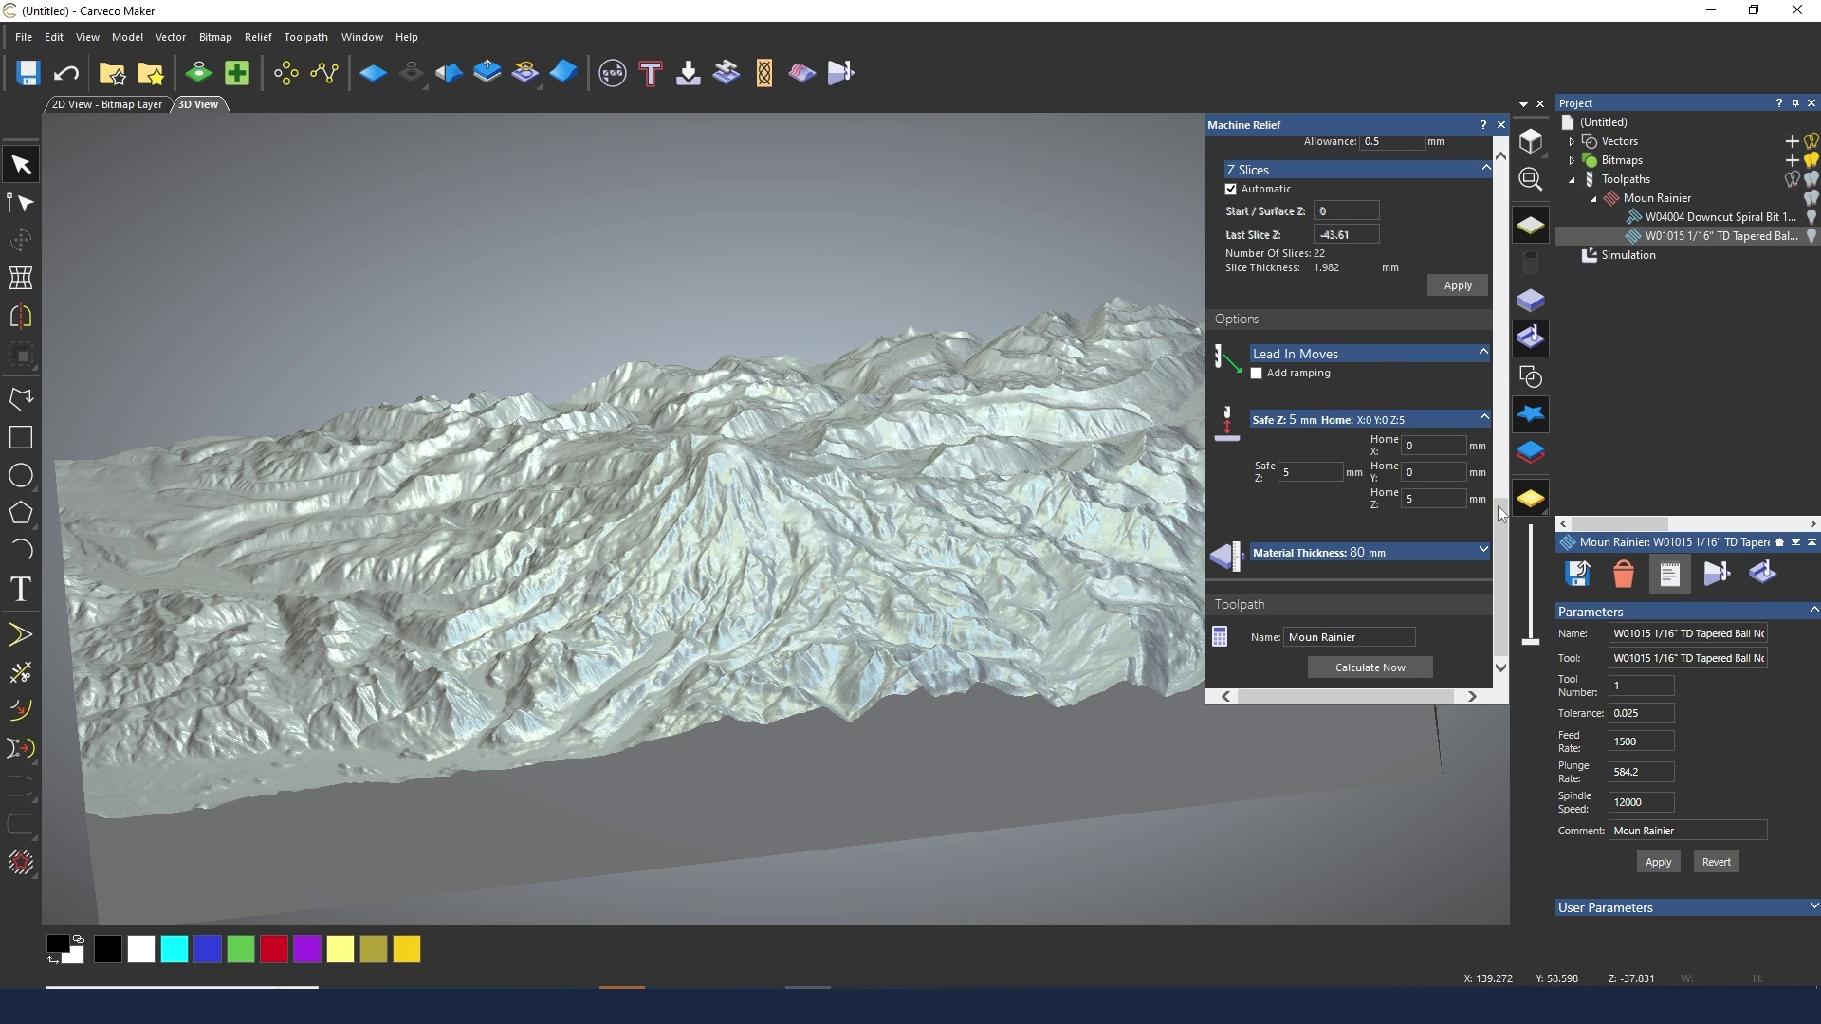
drag(1501, 513, 1518, 381)
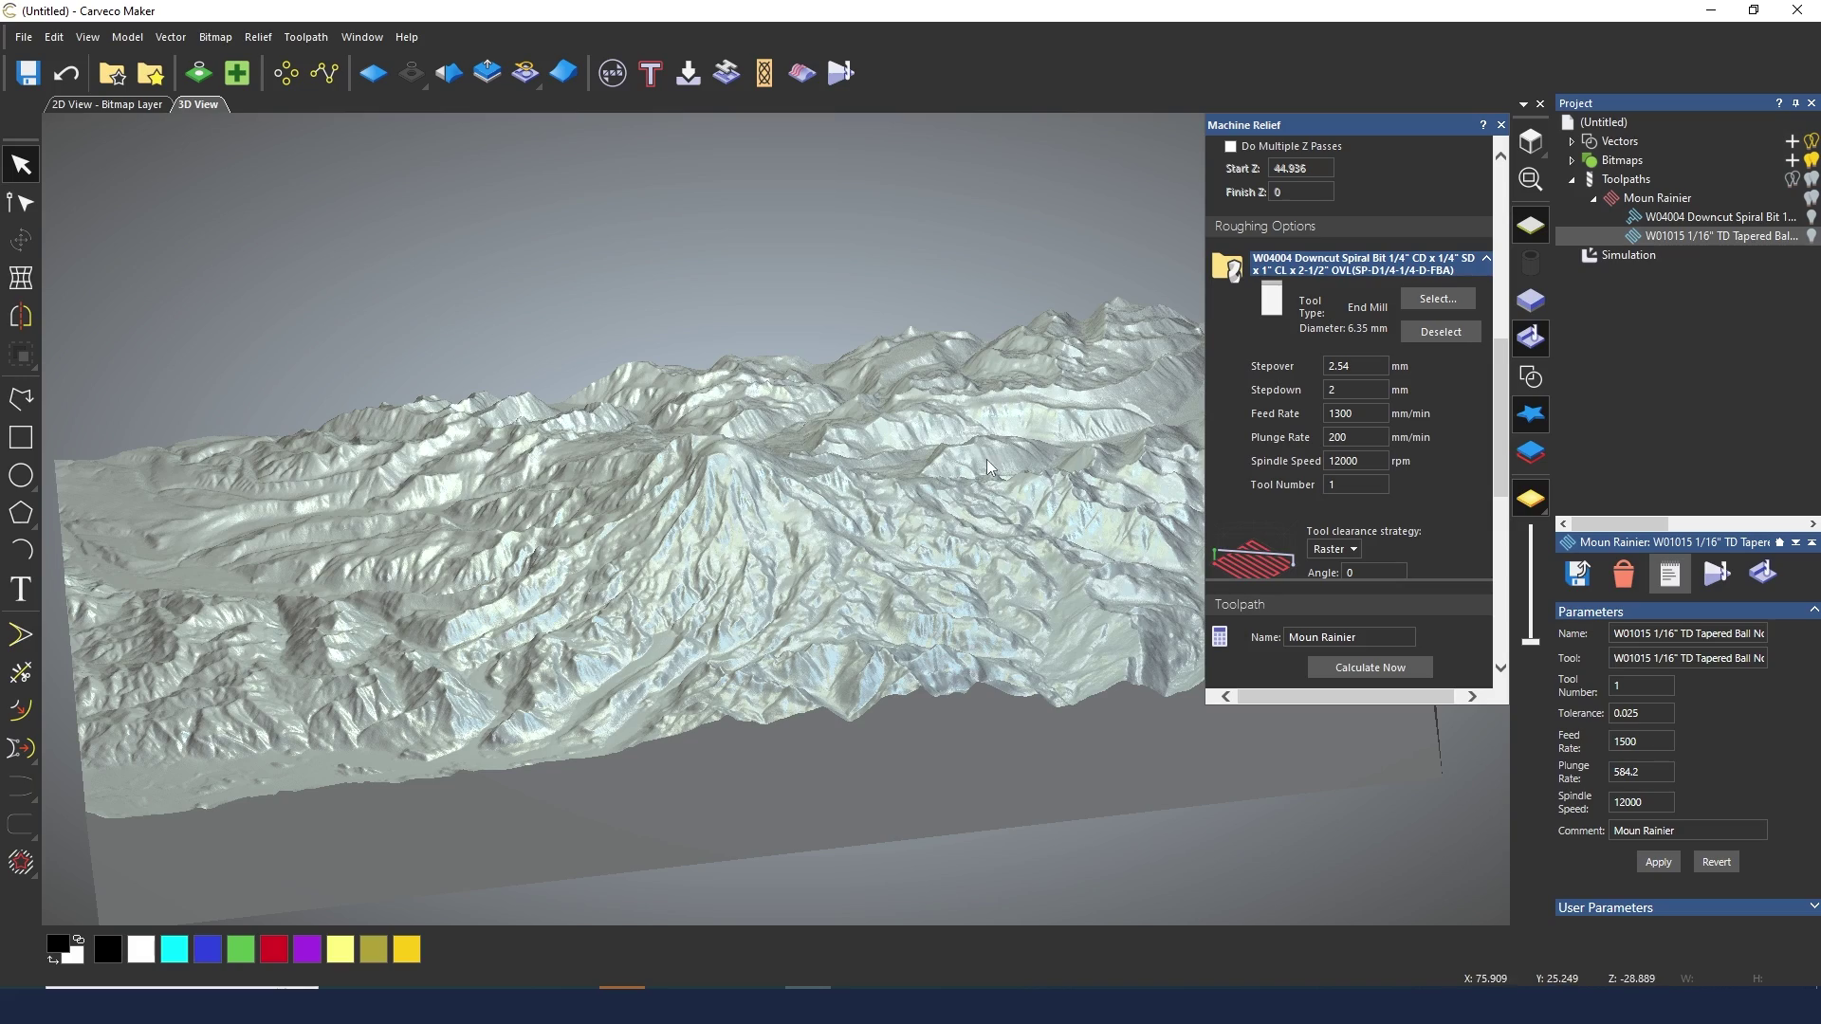
drag(988, 467, 770, 533)
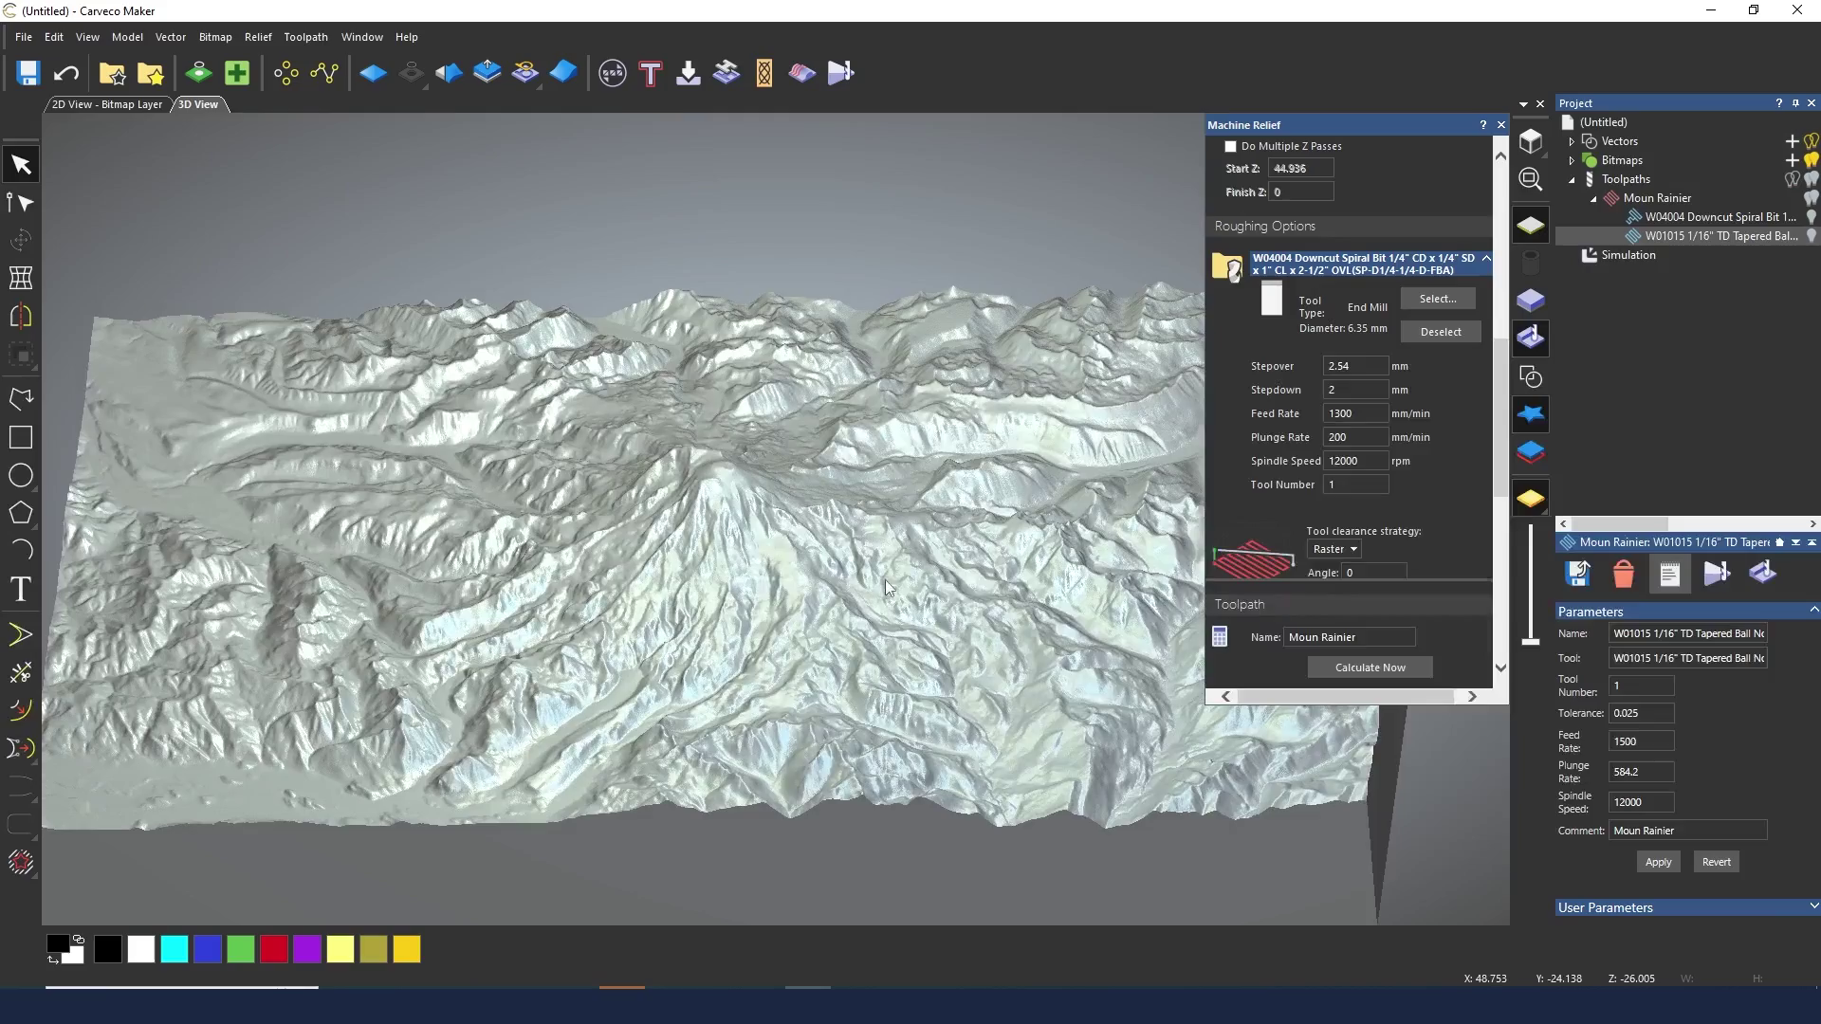